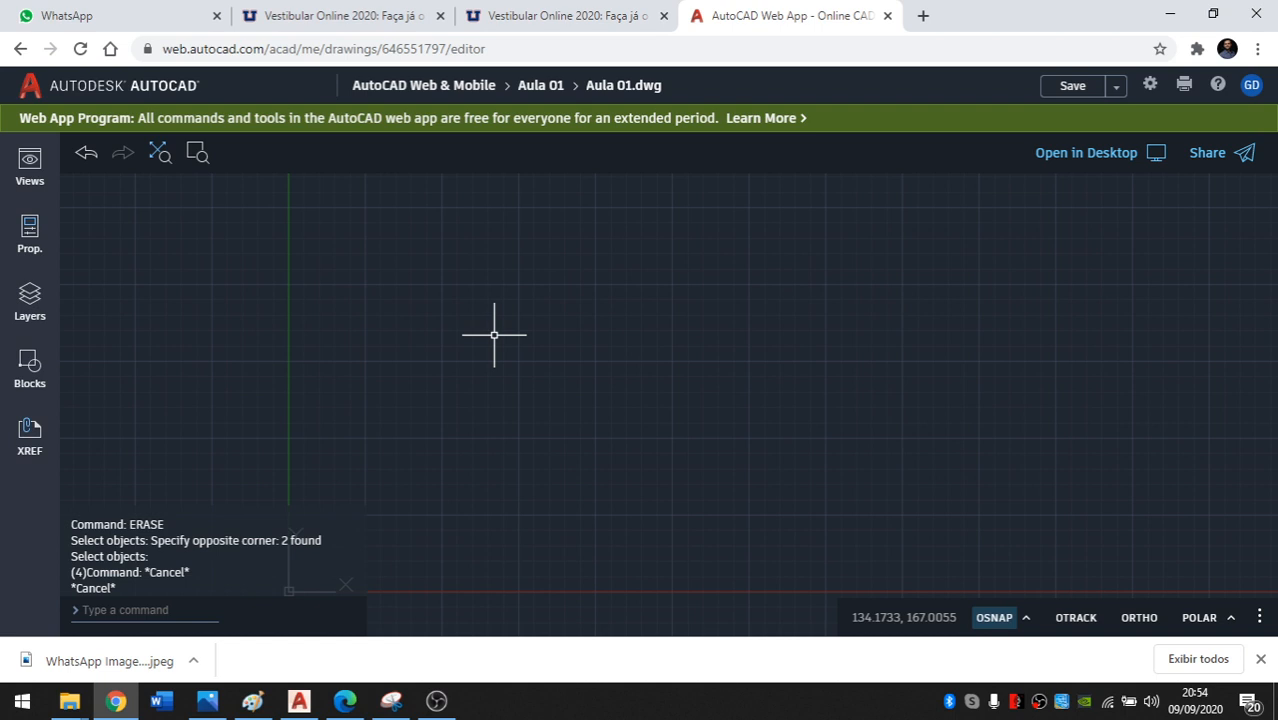
middle_click_drag(258, 334, 226, 334)
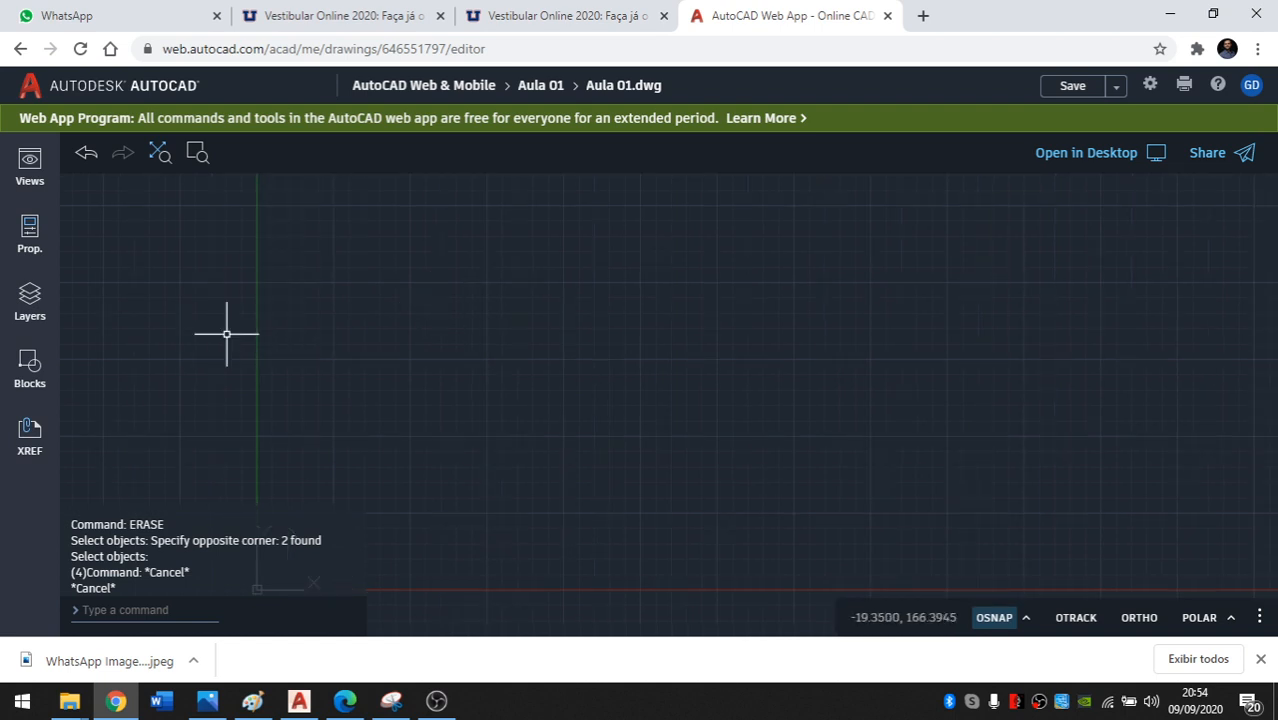
scroll(226, 334, "down", 2)
scroll(458, 351, "up", 2)
middle_click_drag(411, 332, 296, 291)
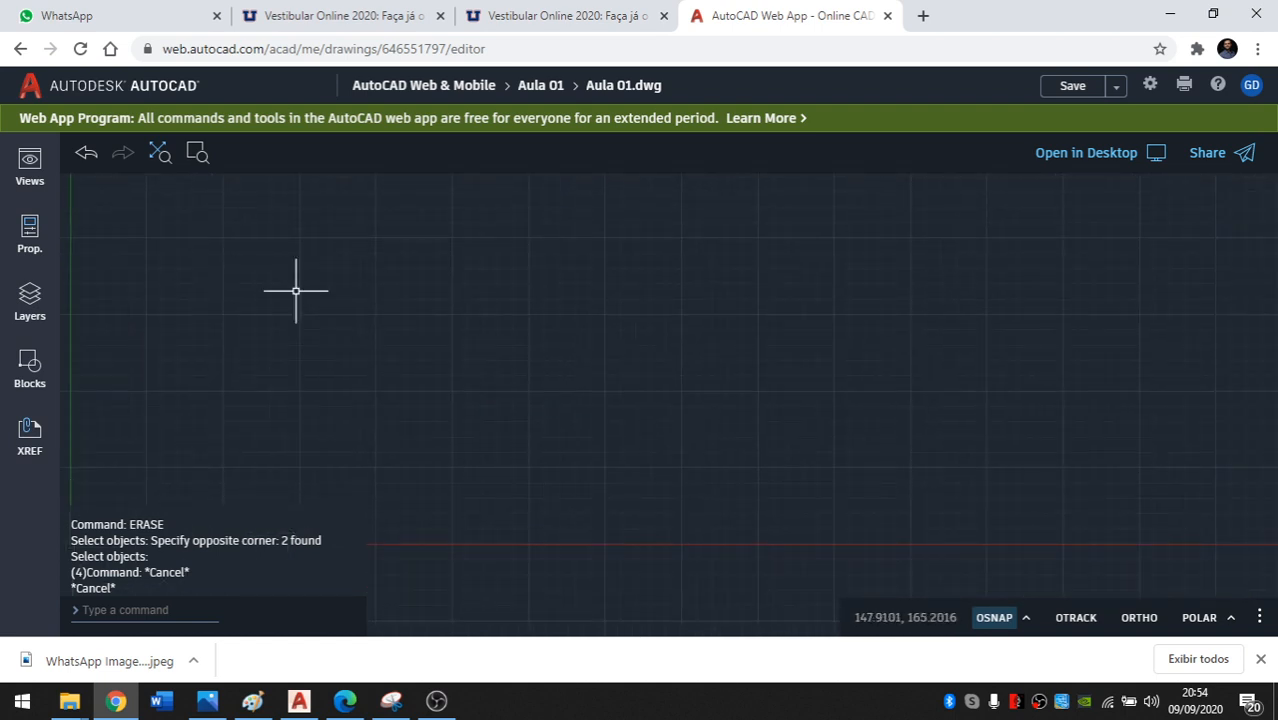
Show the object properties and draw a freehand rectangle about 126 by 83 units, above the X axis near the origin.
left_click(29, 232)
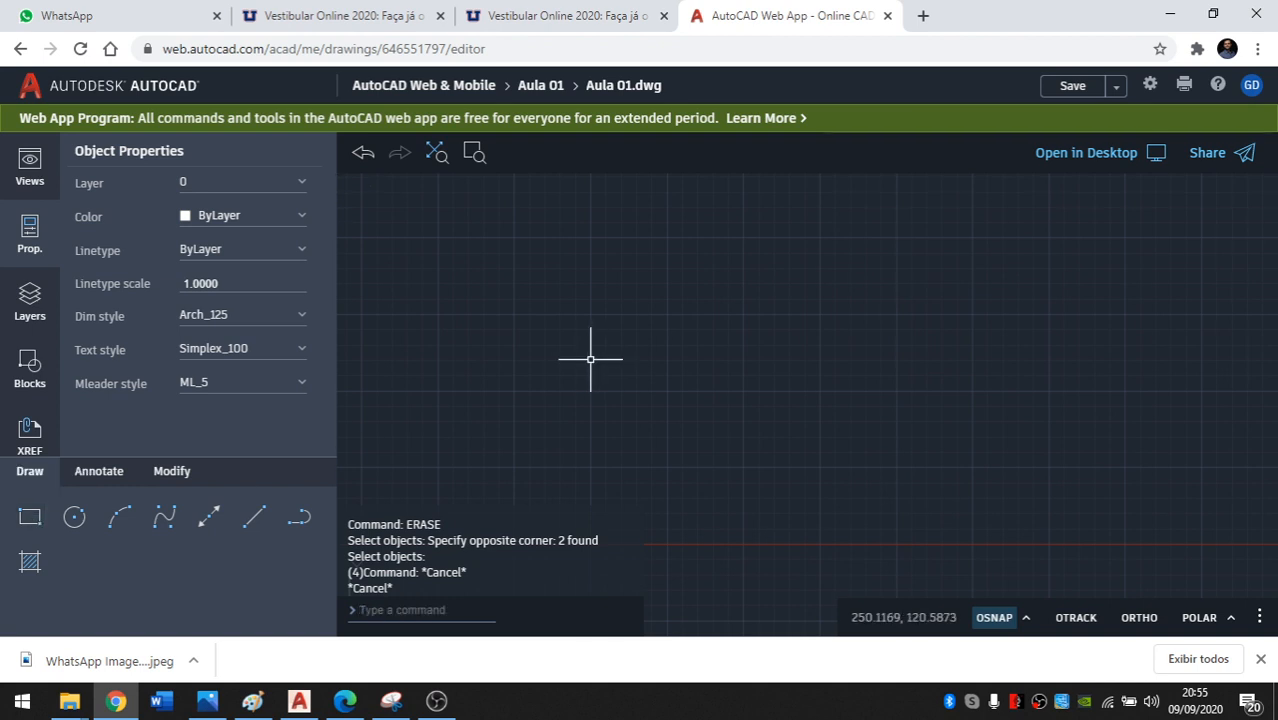
type("rec")
key("Return")
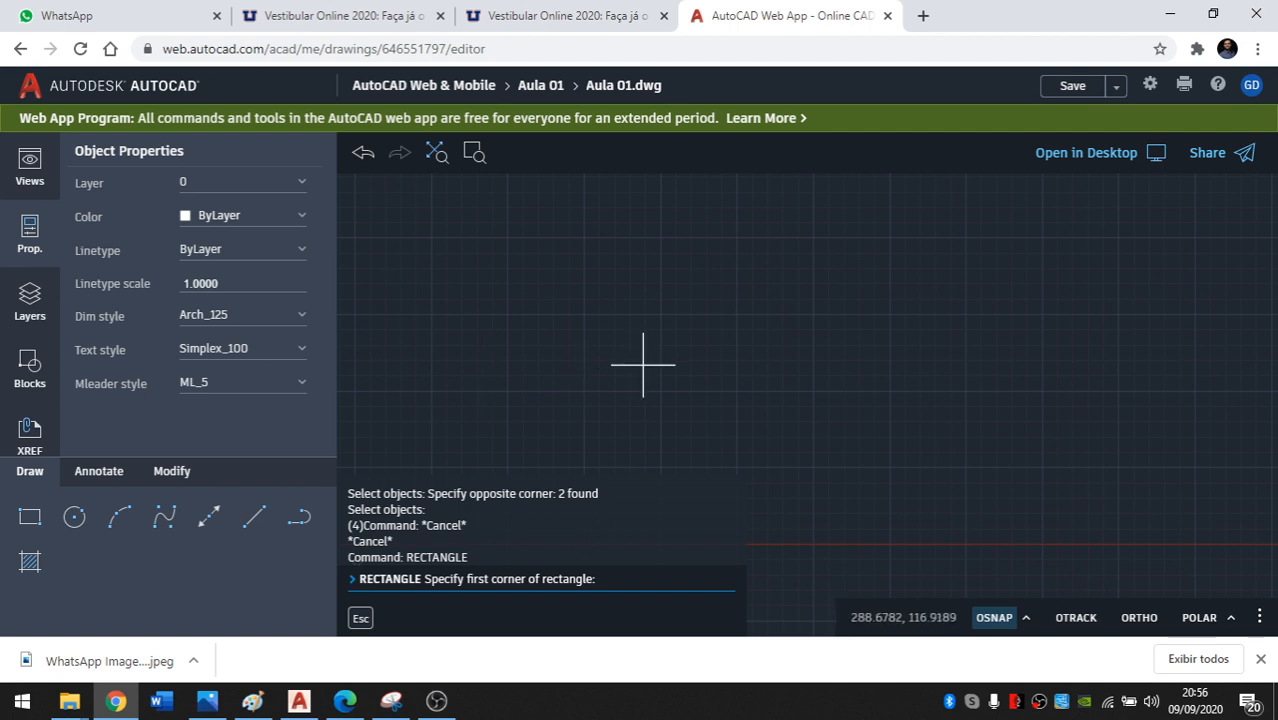
middle_click_drag(645, 378, 866, 260)
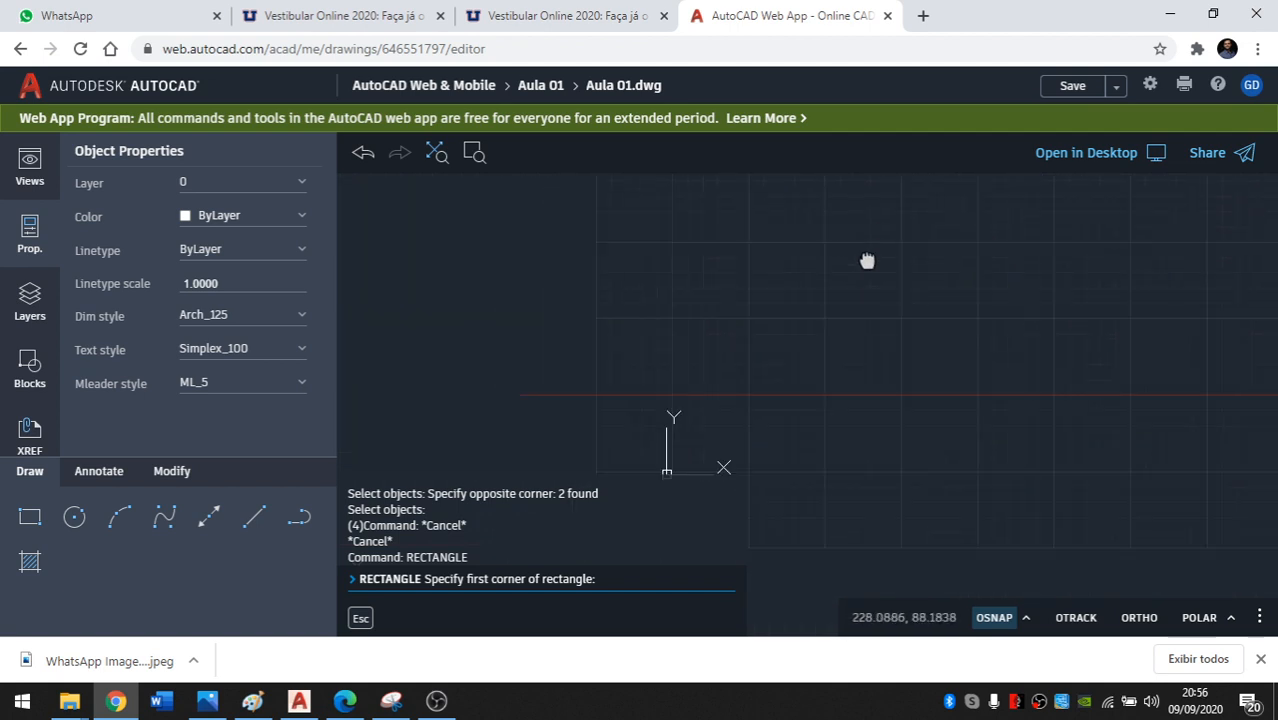
left_click(604, 365)
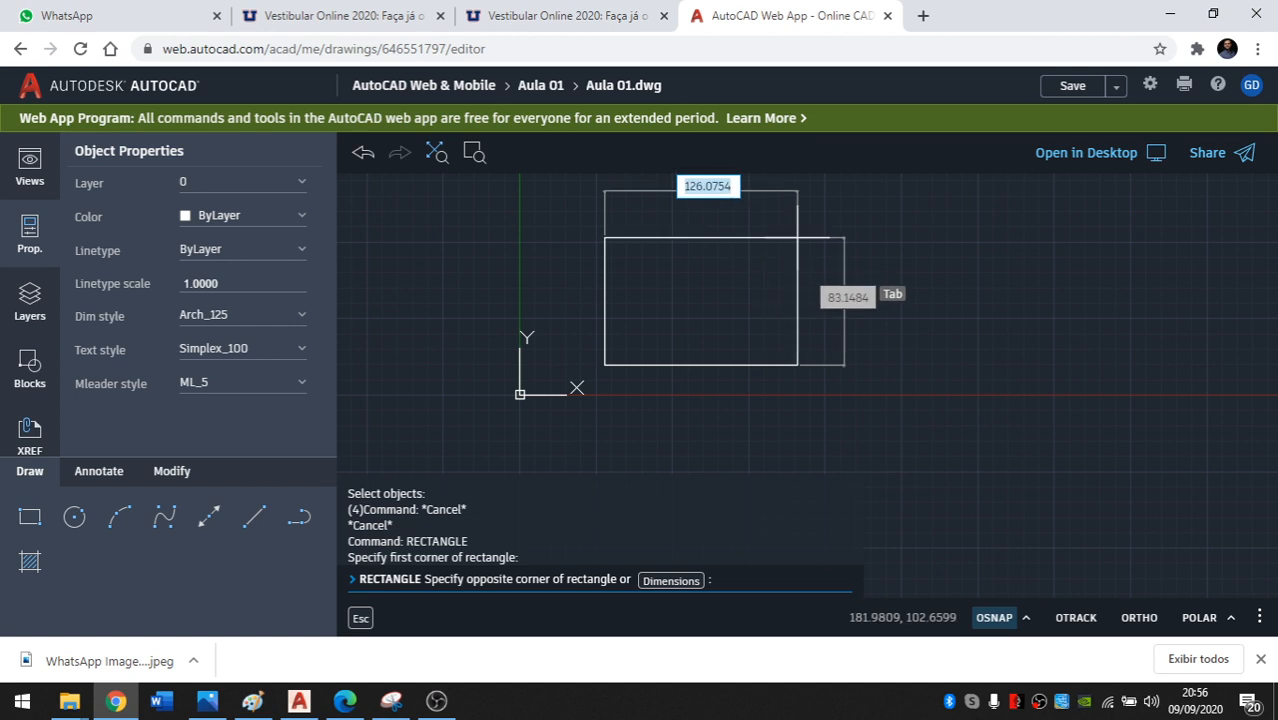
left_click(797, 237)
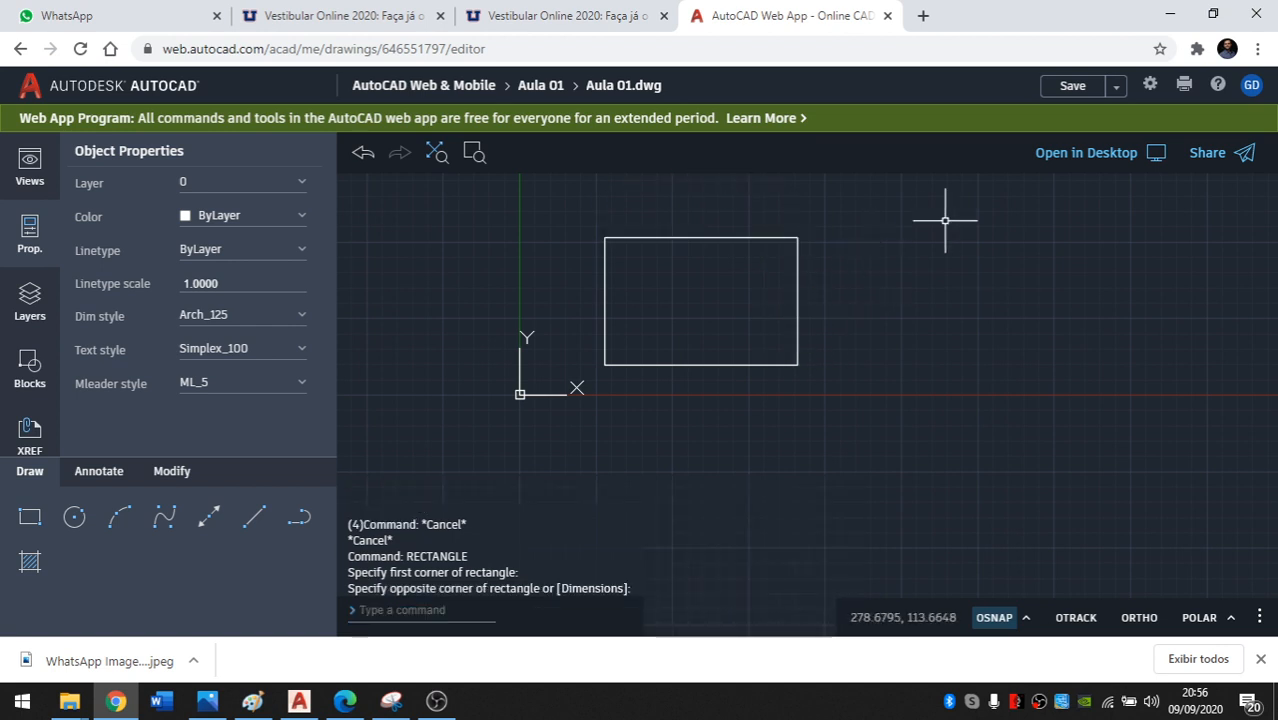
Draw a second freehand rectangle that overlaps the upper-right corner of the first one.
middle_click_drag(876, 271, 842, 346)
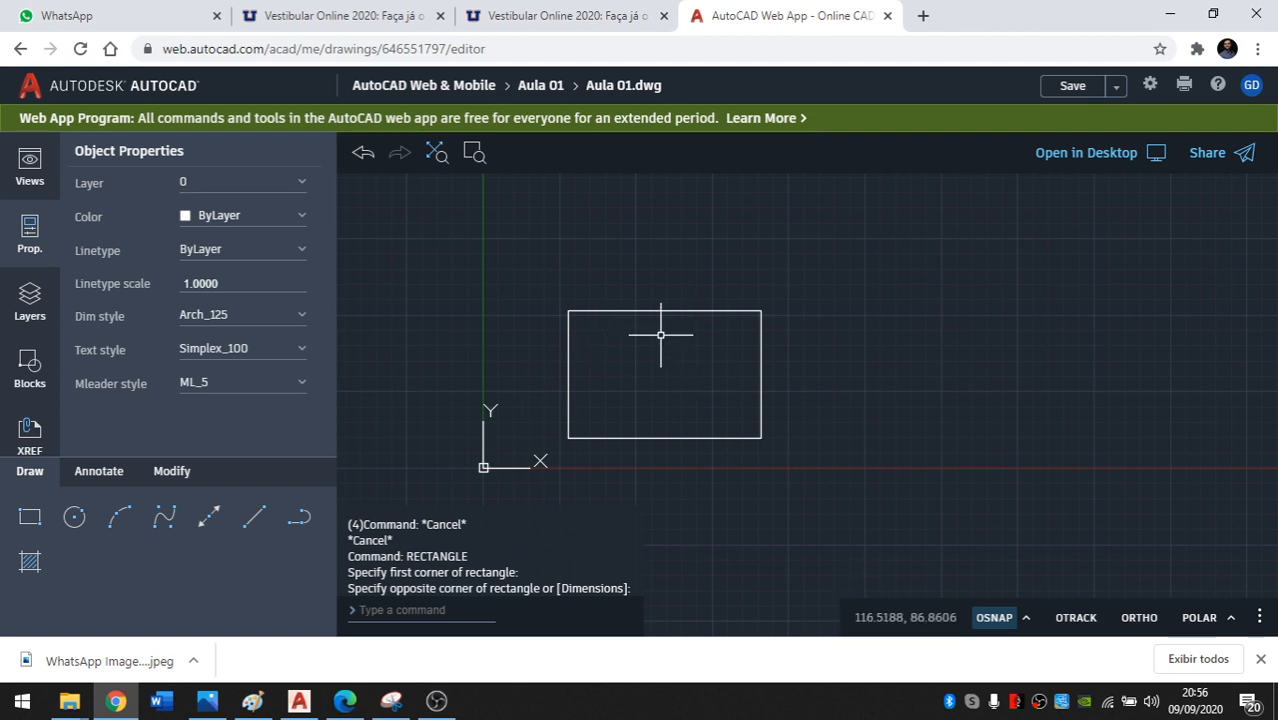
type("rec")
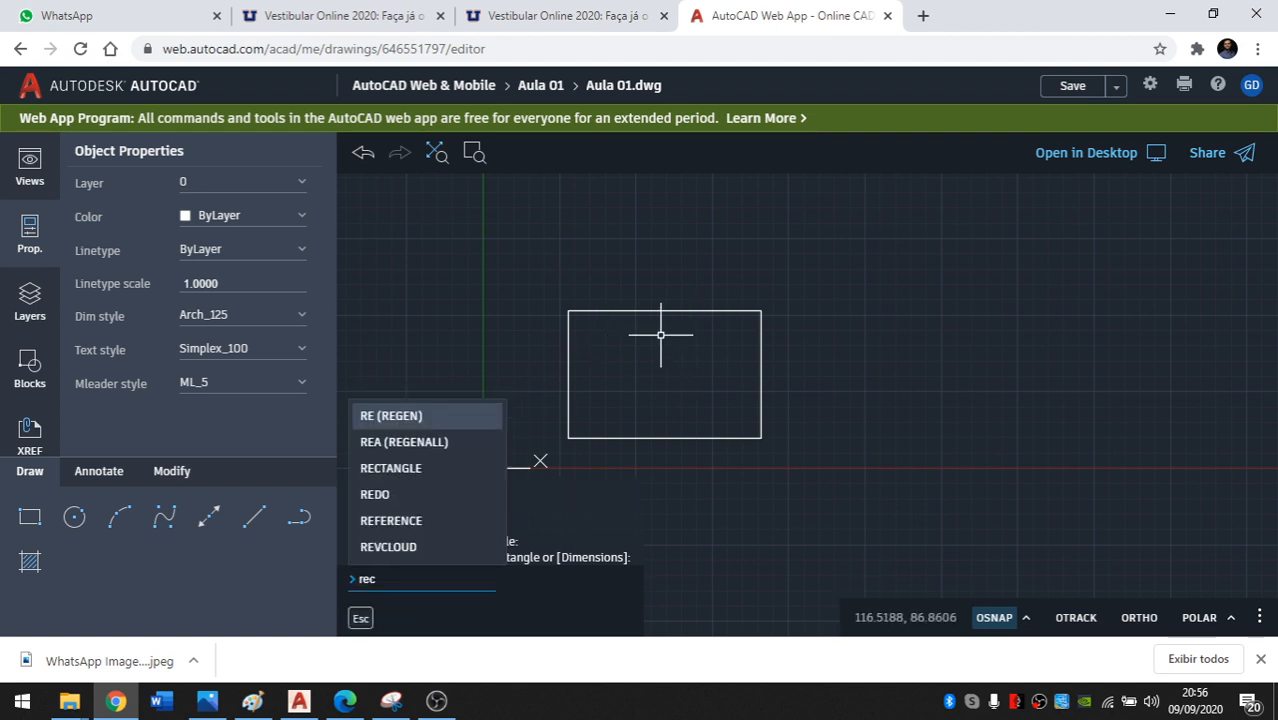
key("Return")
middle_click_drag(705, 359, 565, 361)
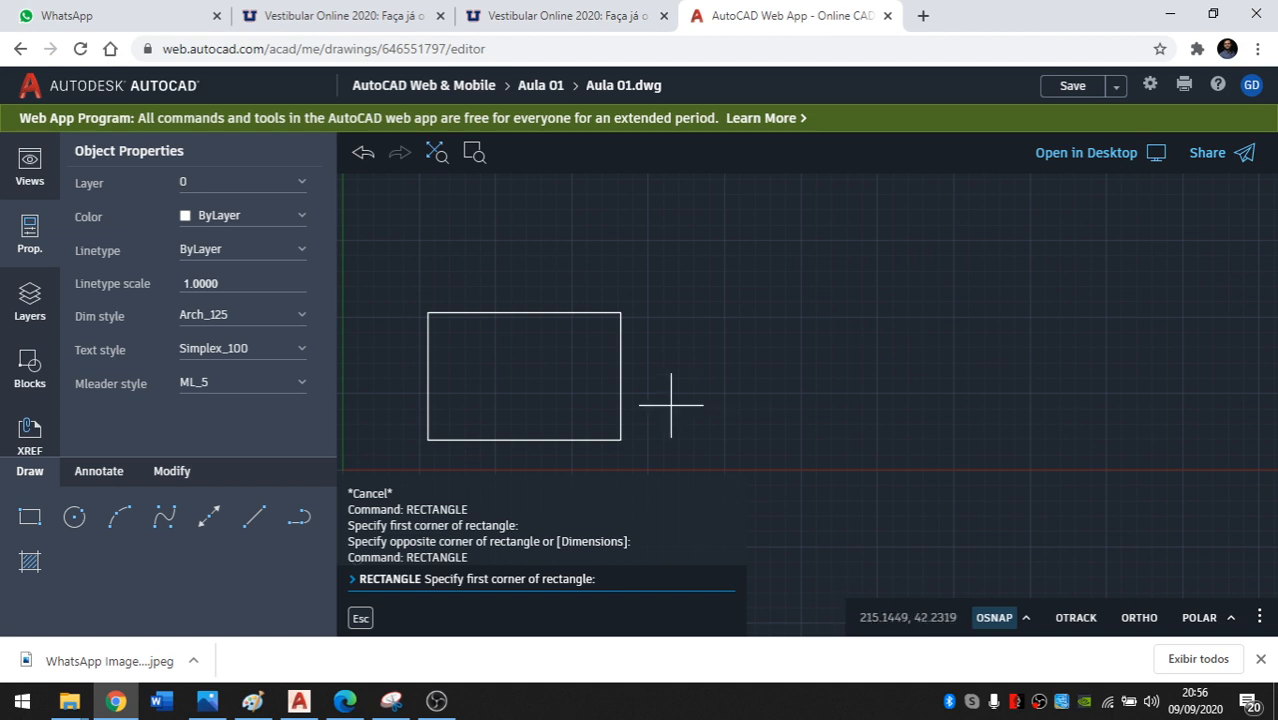
left_click(554, 370)
left_click(715, 230)
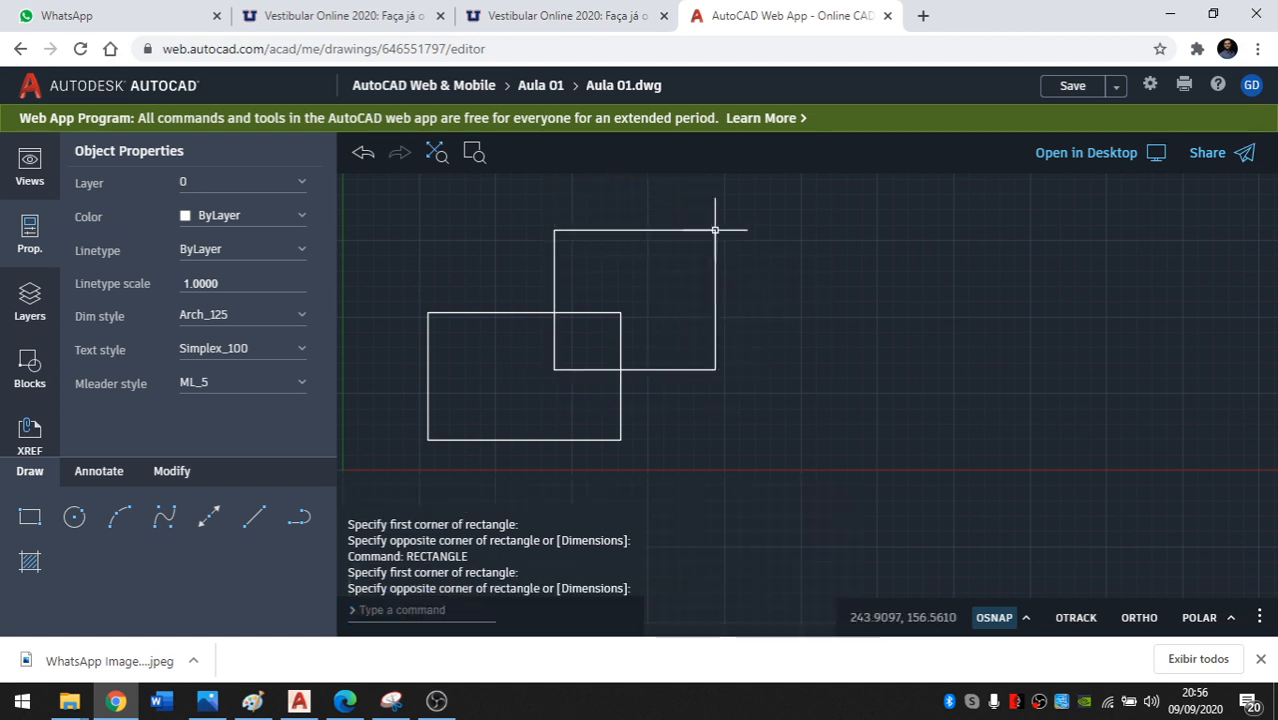
Collapse the object properties to give the drawing area more room.
middle_click_drag(690, 393, 851, 408)
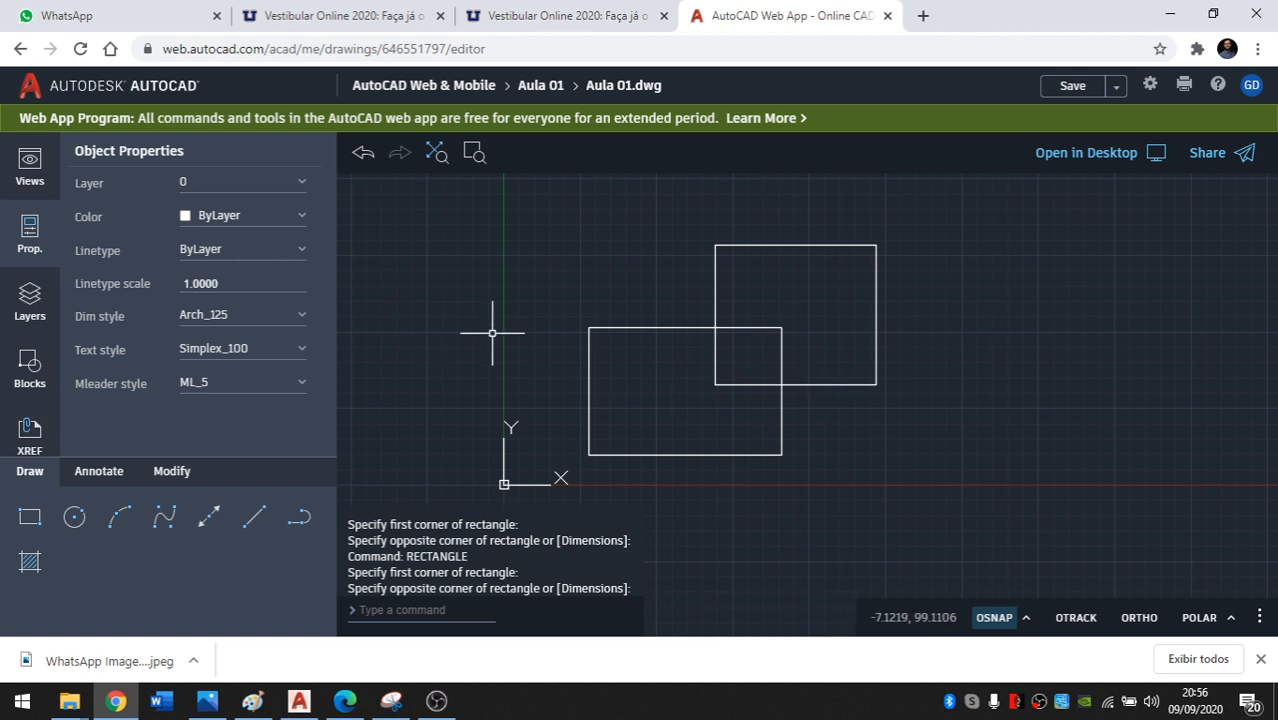
scroll(505, 322, "down", 1)
middle_click_drag(587, 319, 561, 346)
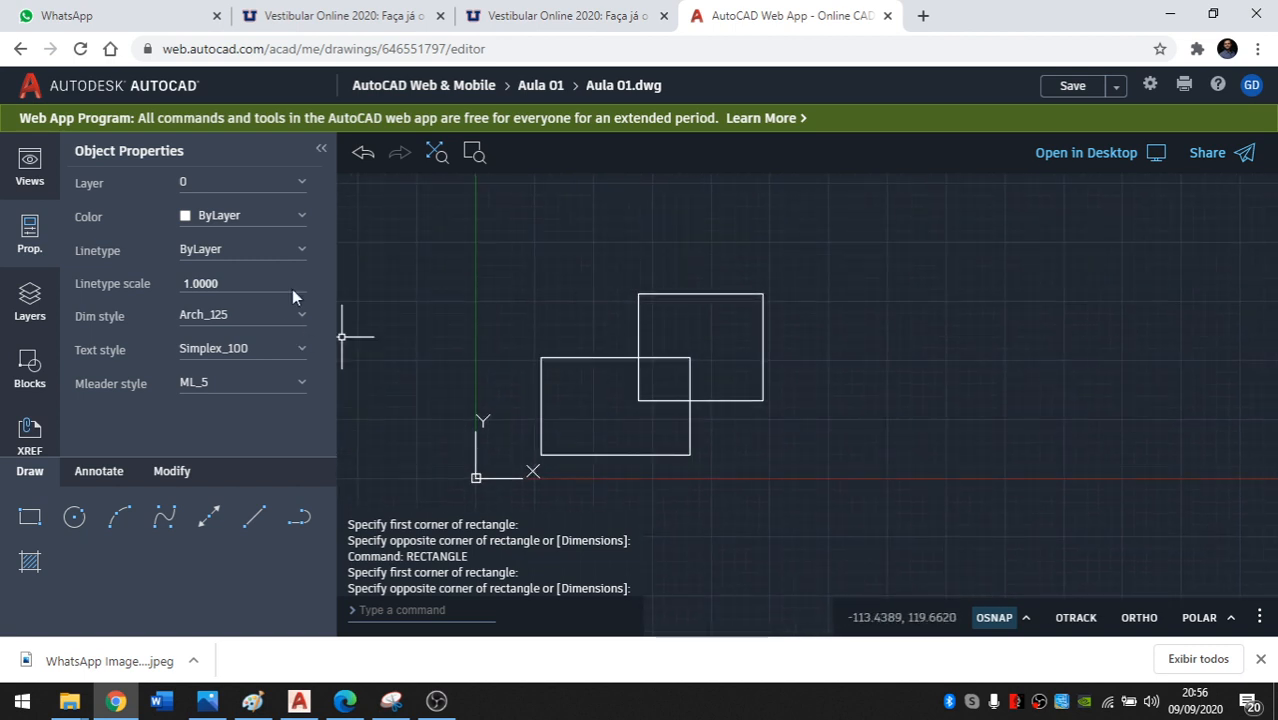
left_click(323, 152)
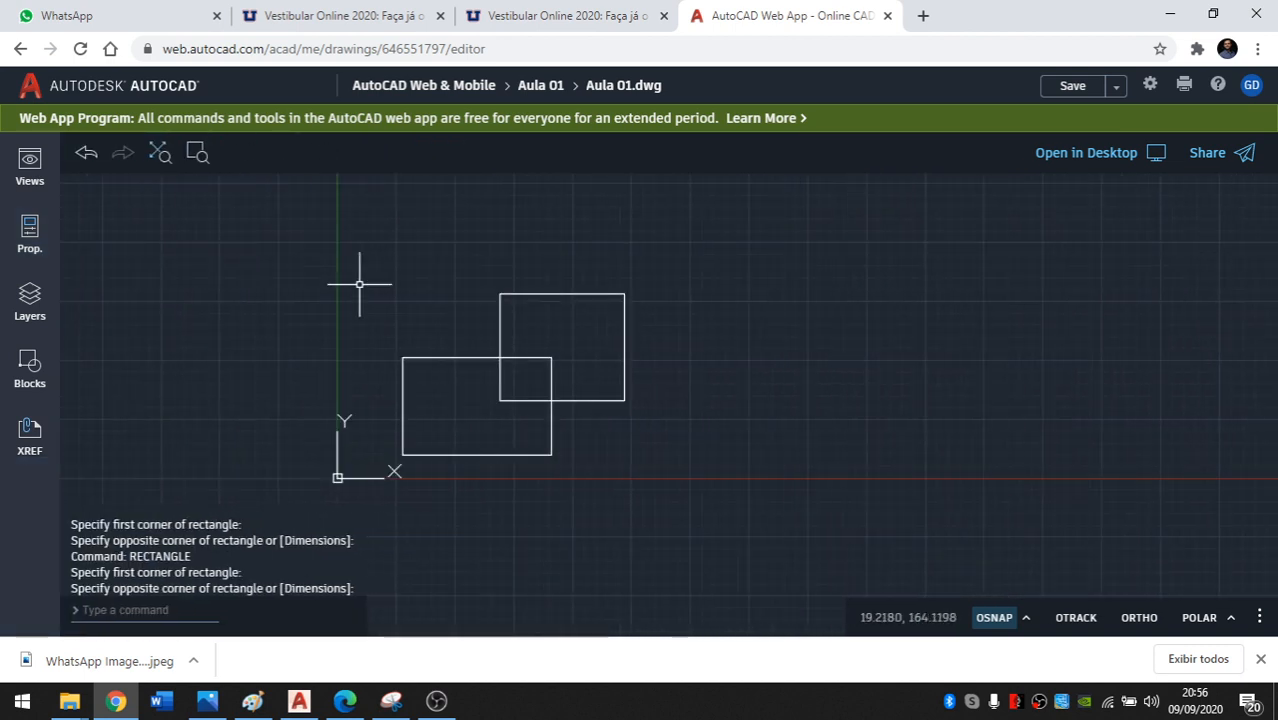
Draw a rectangle 500 wide and 300 high above the two overlapping rectangles.
type("rec")
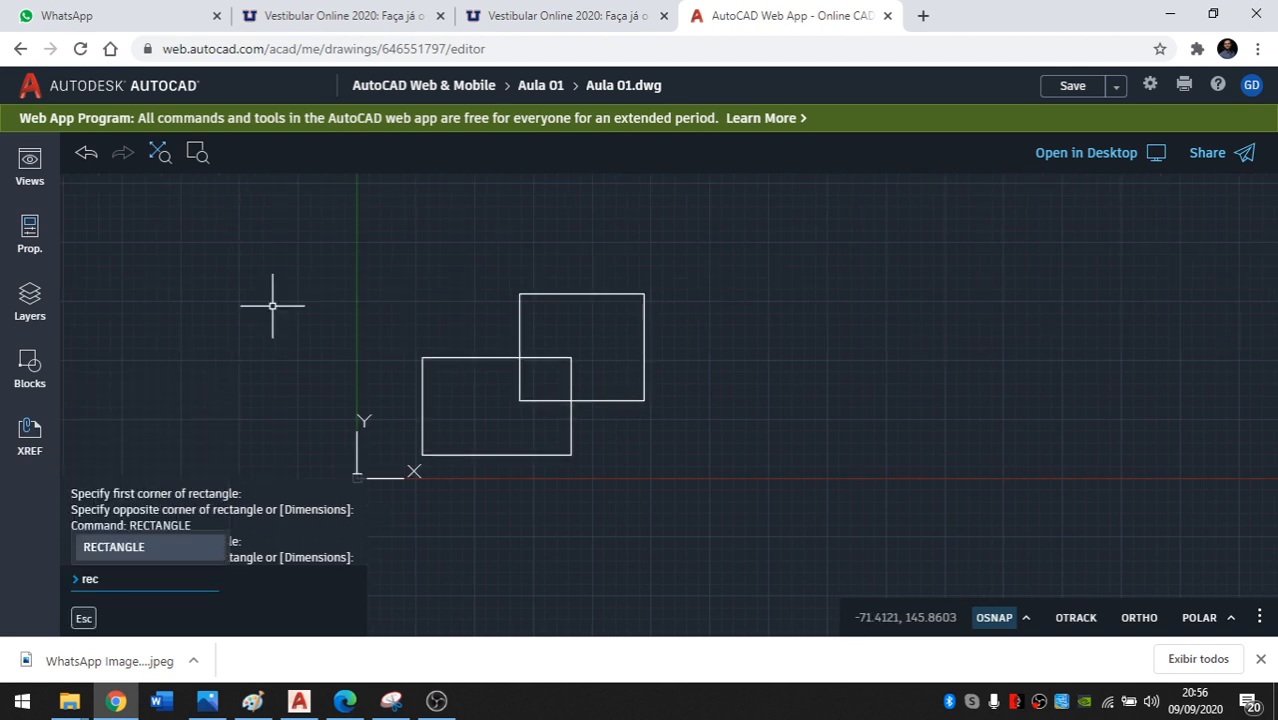
key("Return")
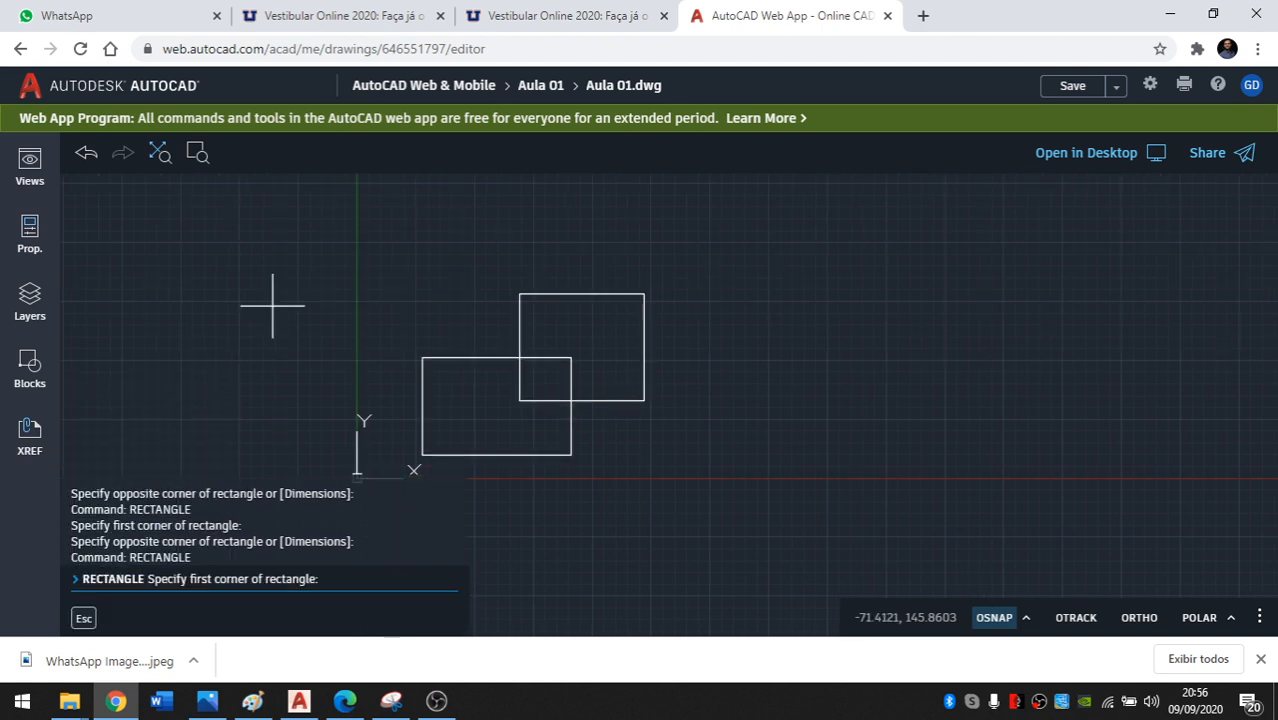
middle_click_drag(288, 306, 300, 390)
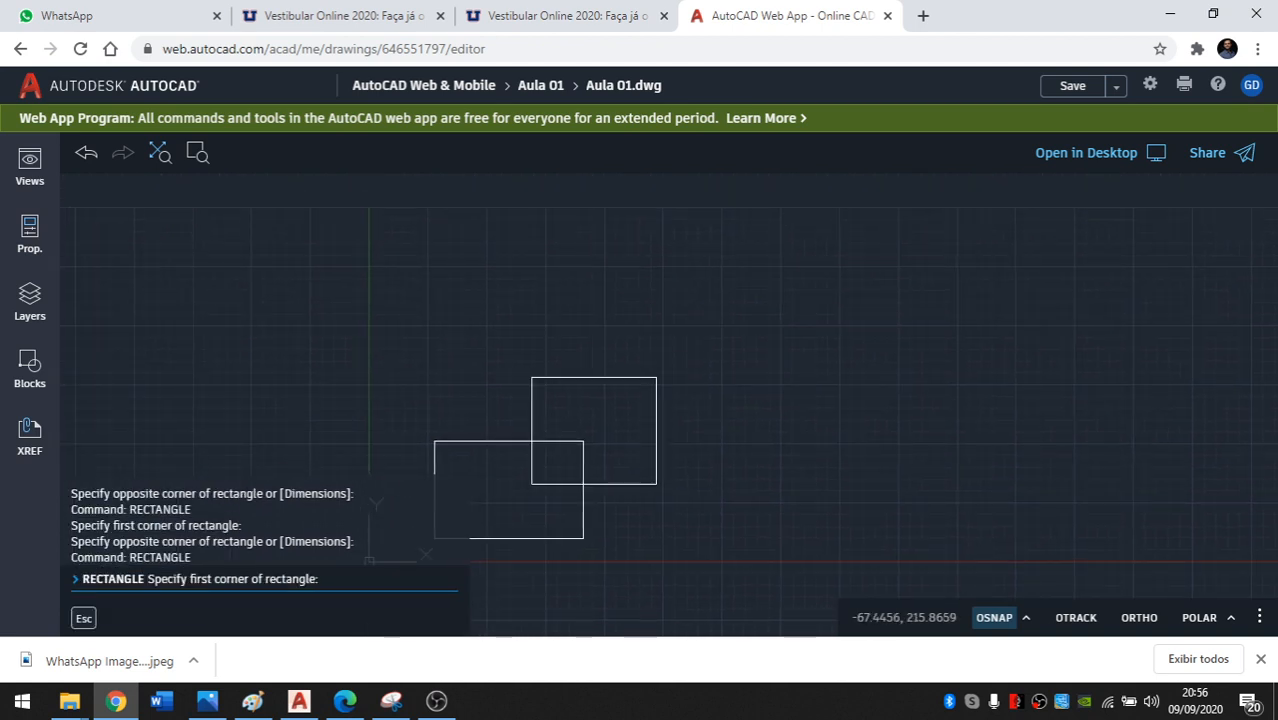
left_click(451, 345)
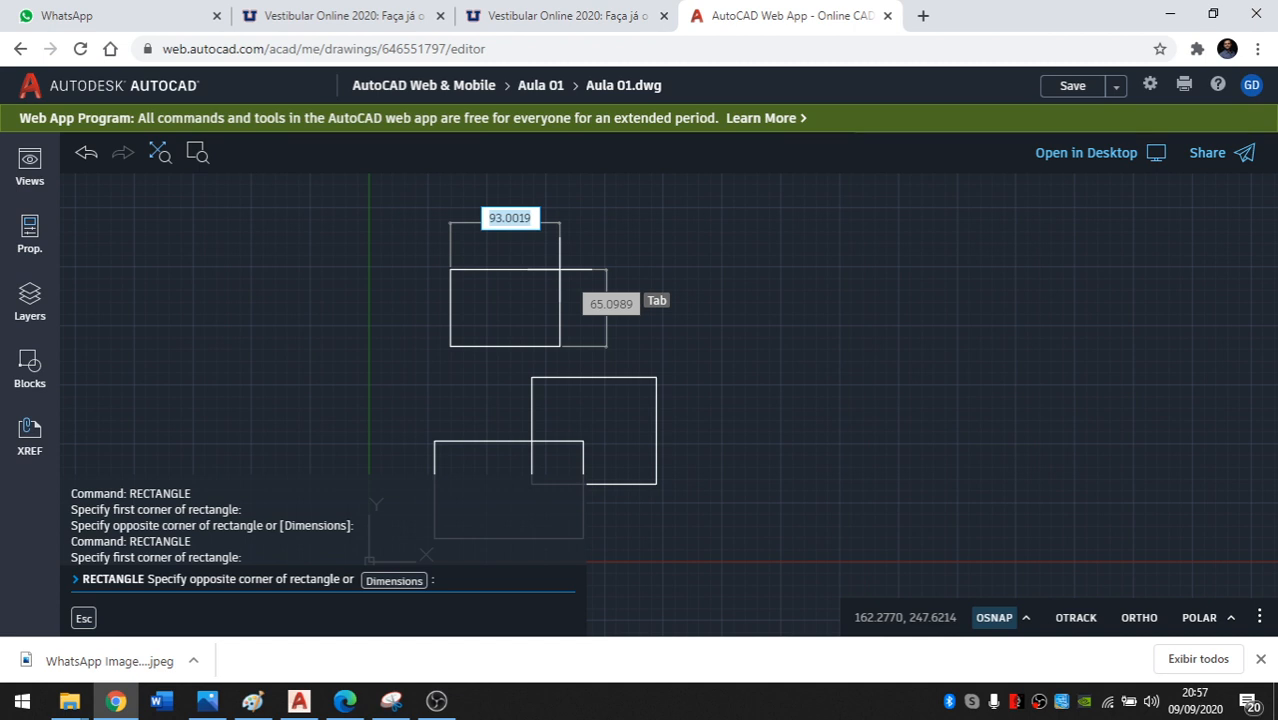
middle_click_drag(584, 256, 577, 309)
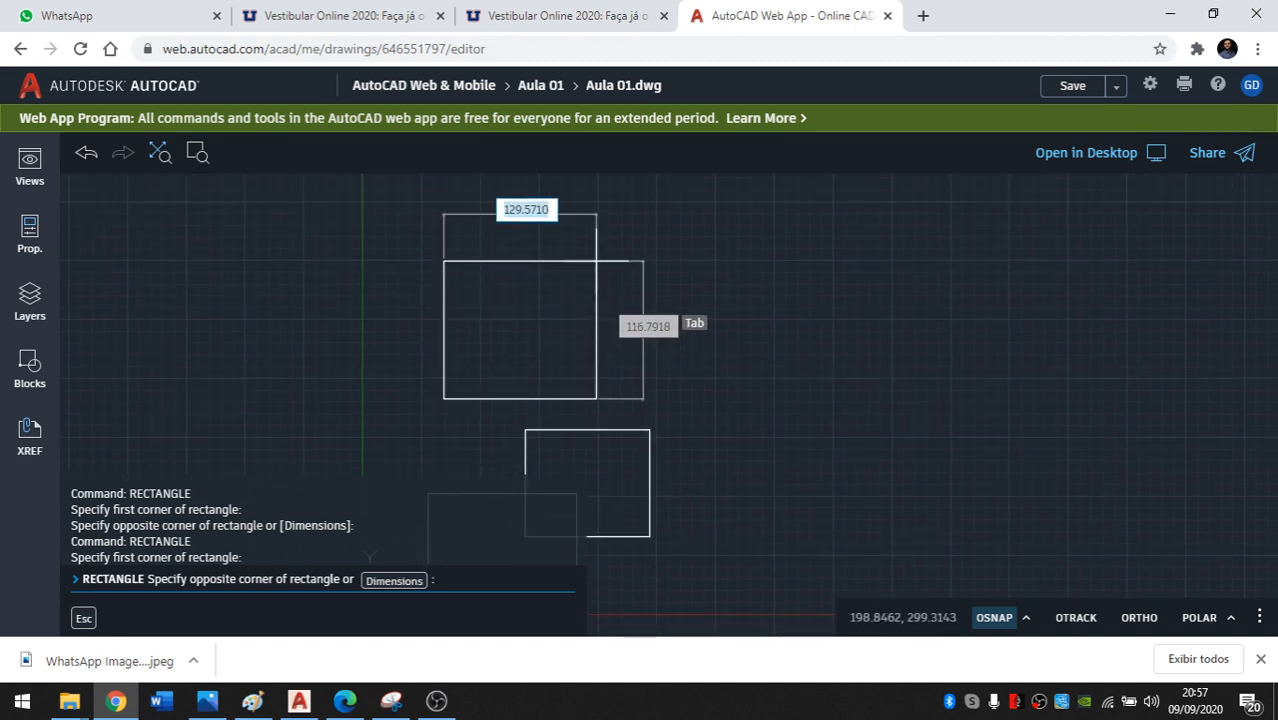
type("500")
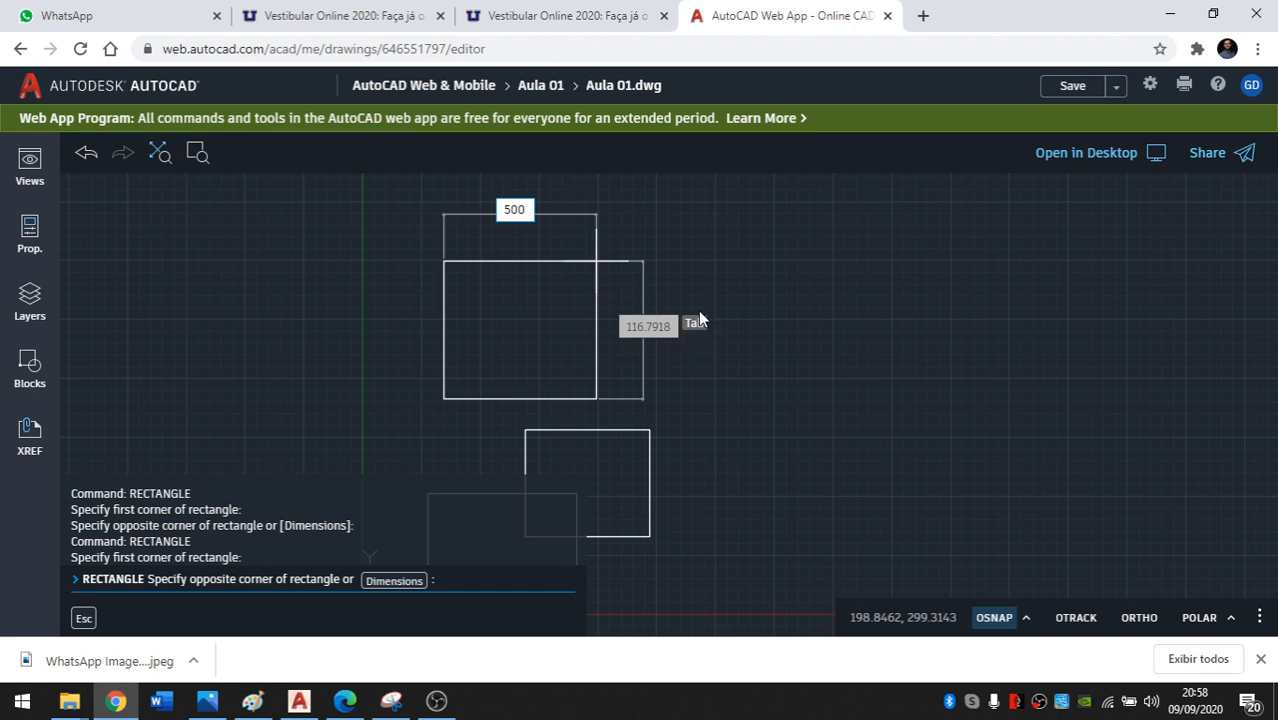
key("Tab")
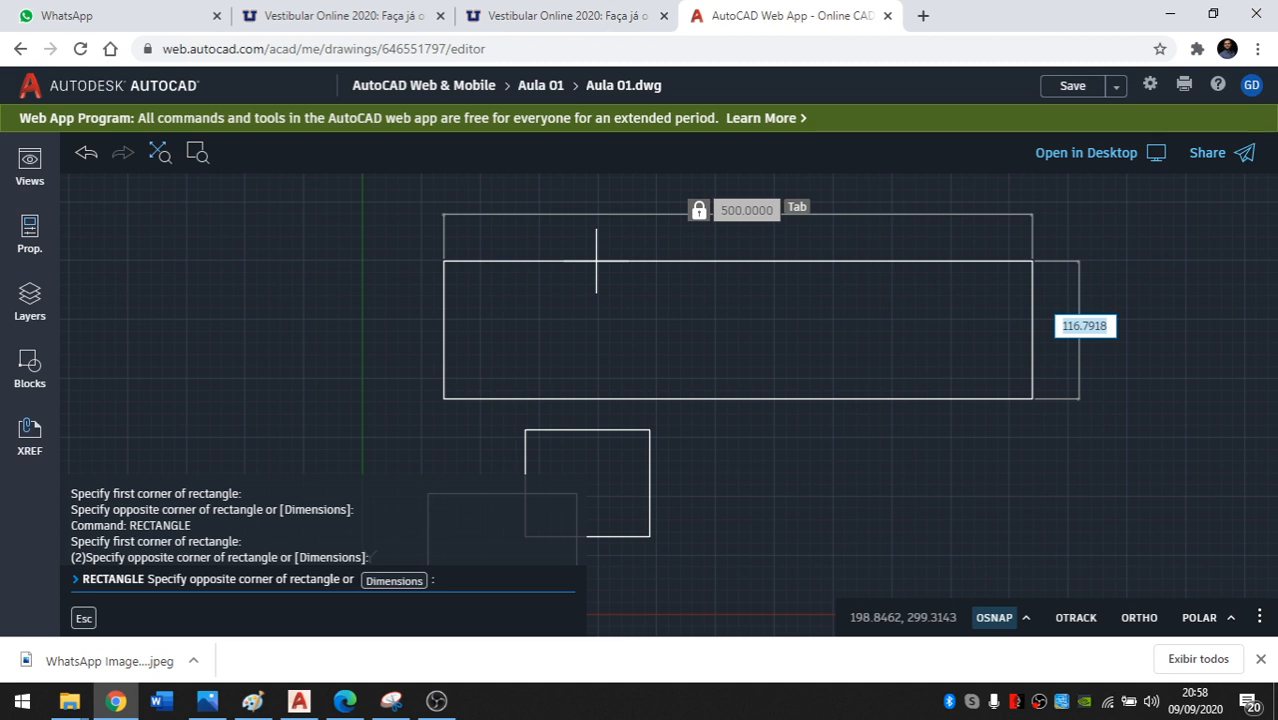
type("300")
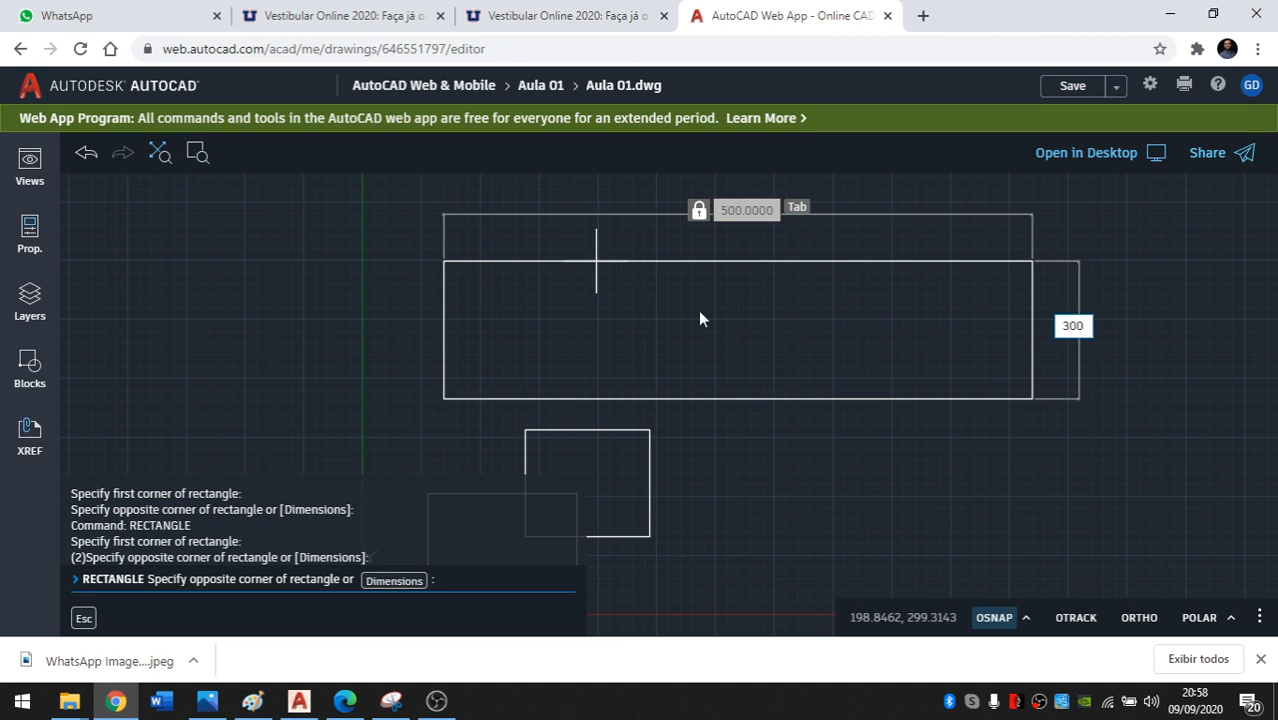
key("Return")
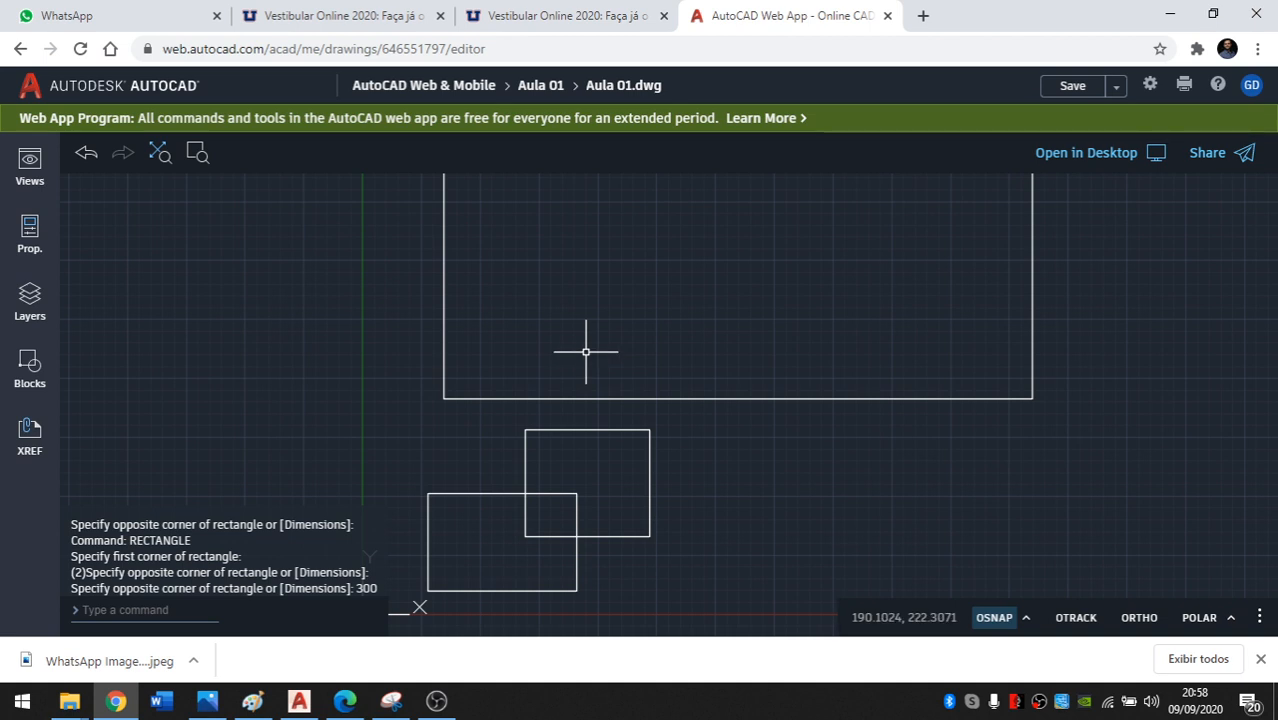
scroll(586, 352, "down", 1)
scroll(586, 358, "down", 1)
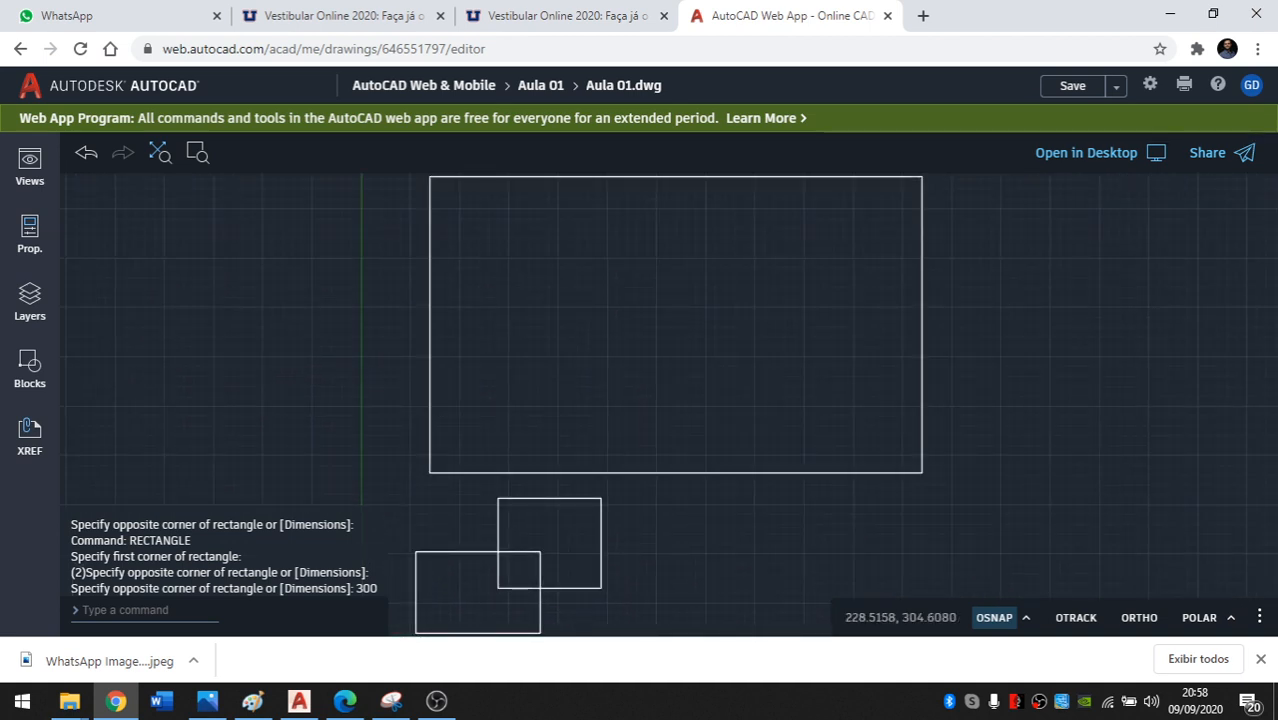
scroll(599, 359, "down", 1)
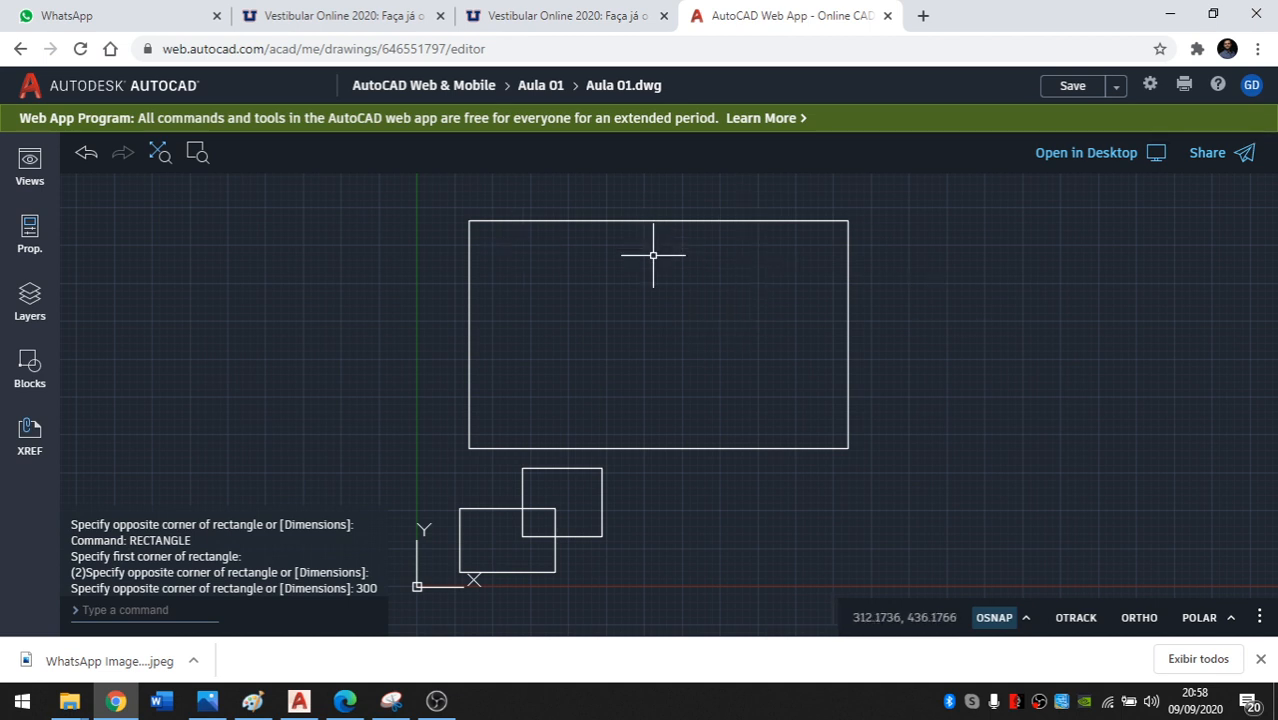
middle_click_drag(893, 317, 773, 332)
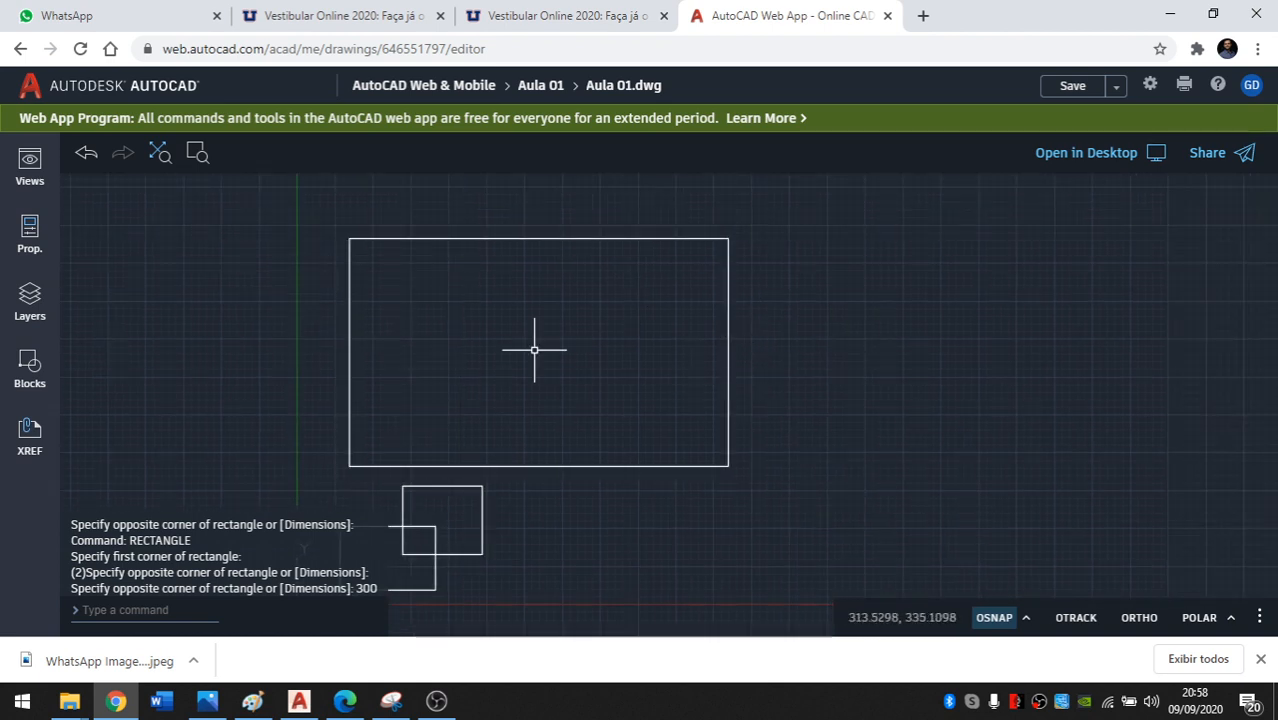
middle_click_drag(518, 381, 558, 418)
scroll(591, 391, "down", 2)
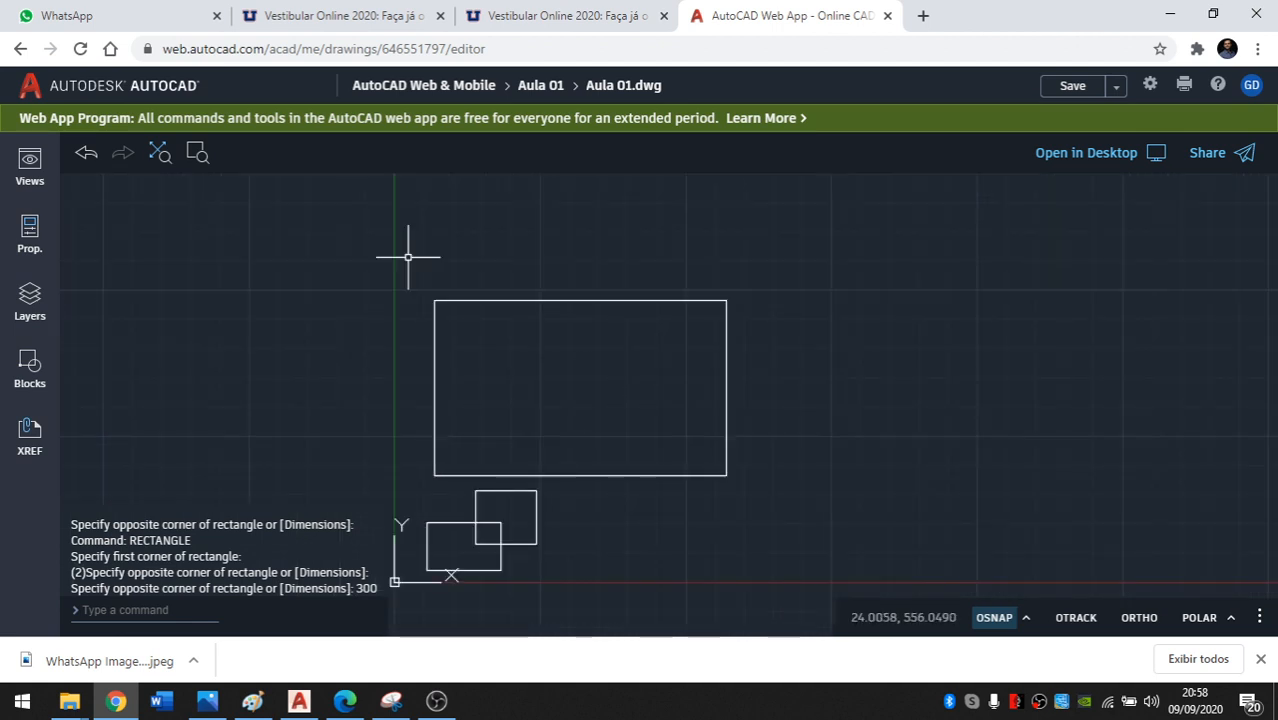
Start a rectangle with its first corner in the empty area above the large rectangle.
type("rec")
key("Return")
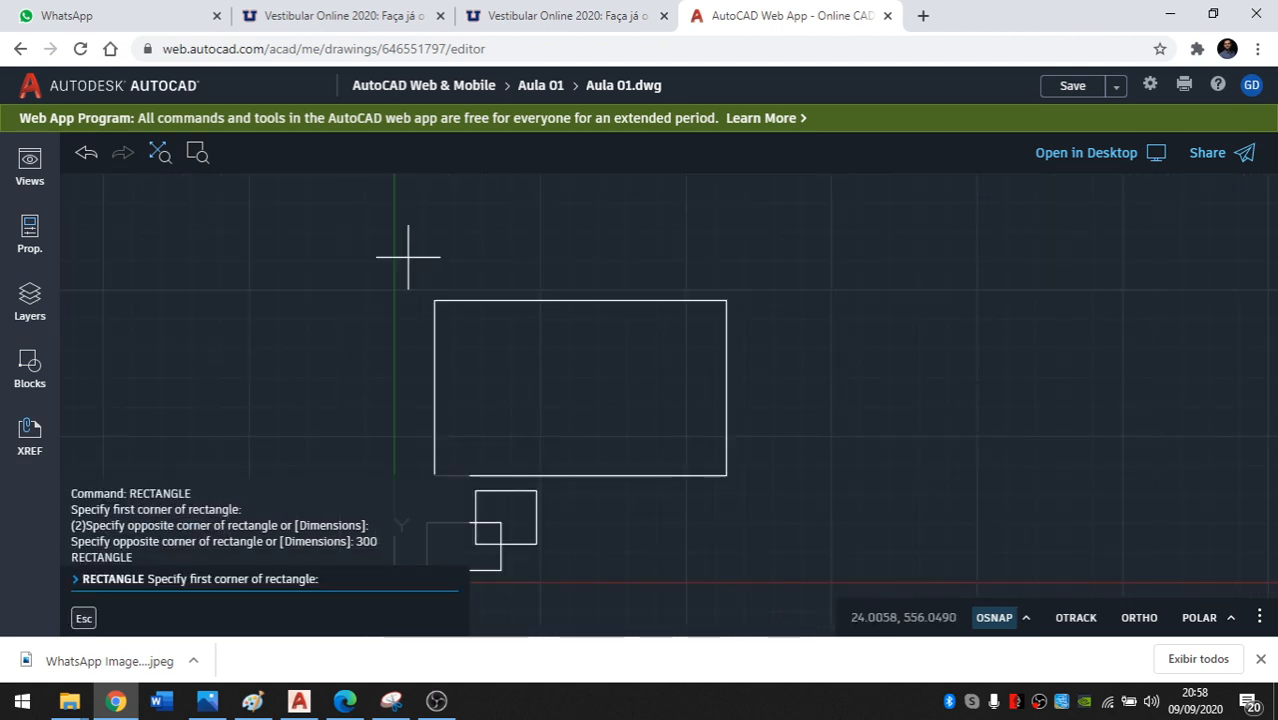
middle_click_drag(416, 257, 541, 340)
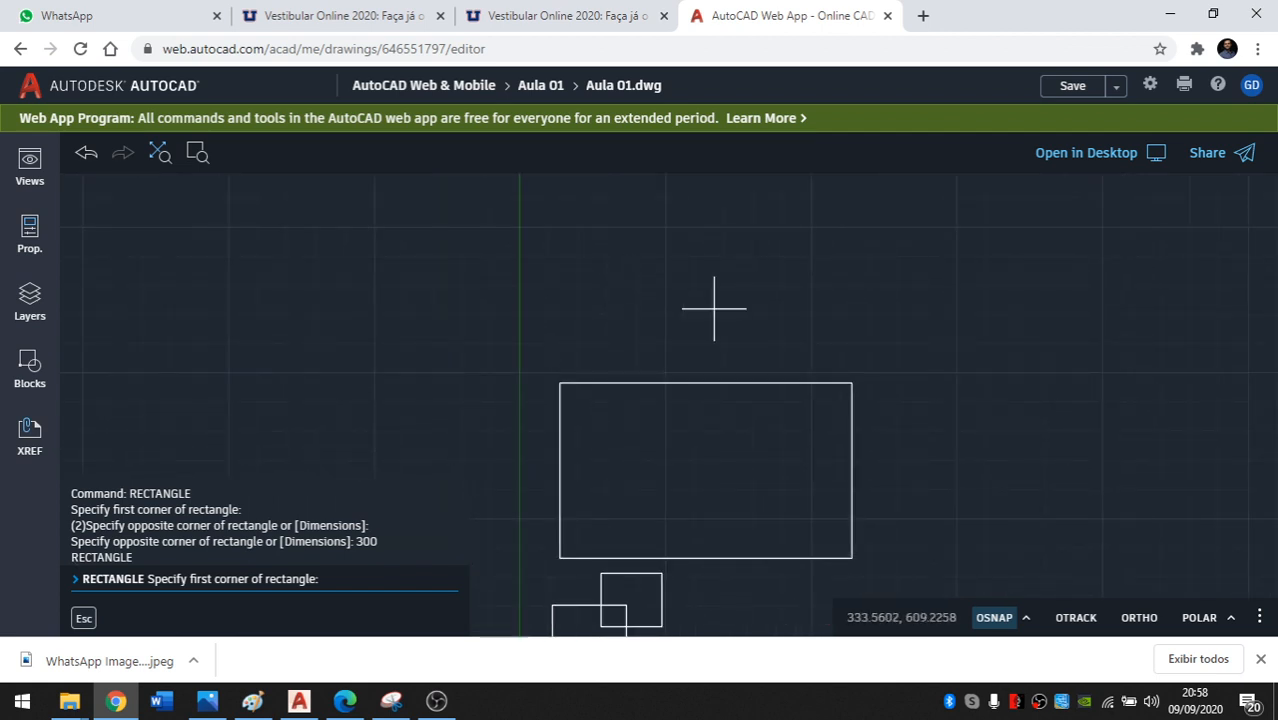
middle_click_drag(650, 251, 685, 268)
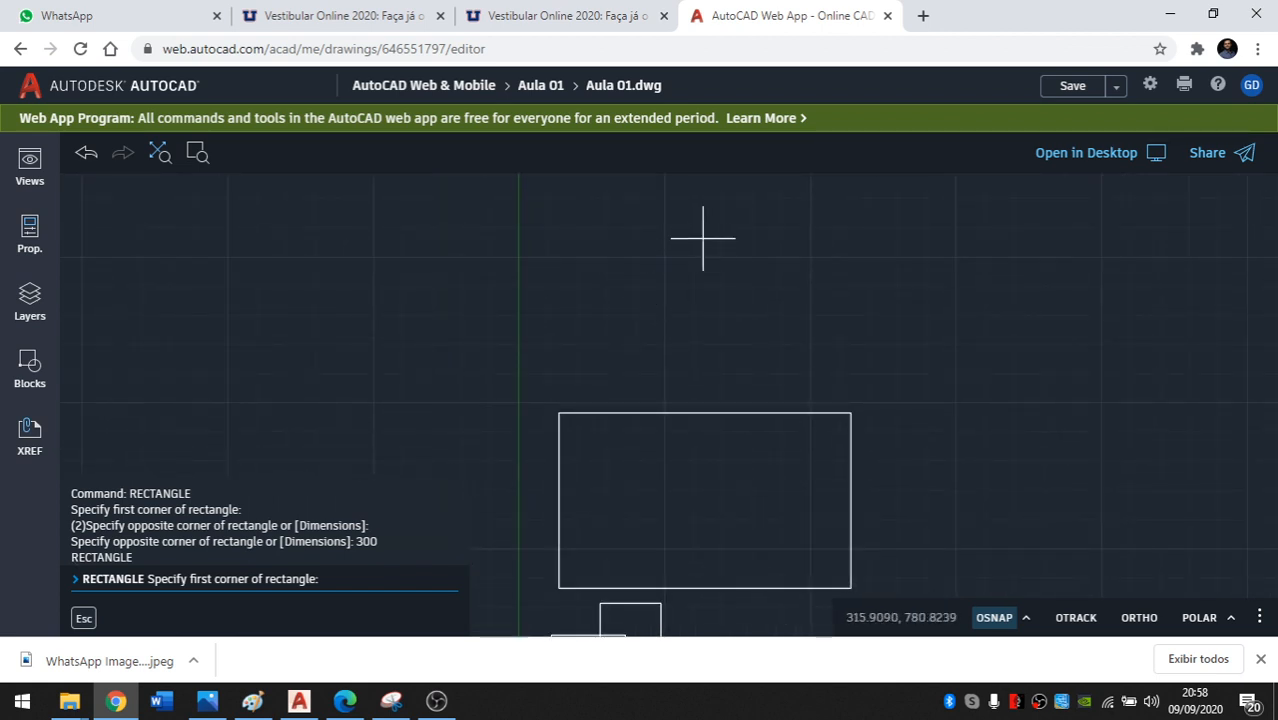
left_click(705, 240)
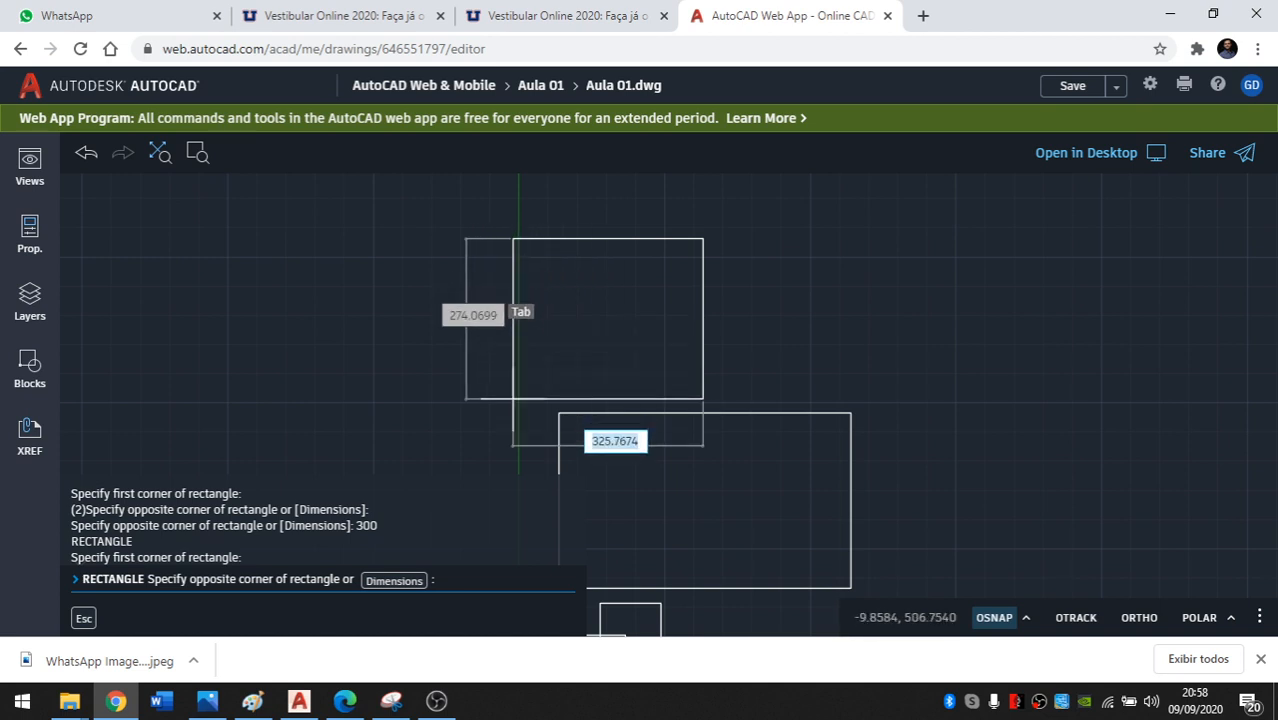
Preview how the new rectangle extends in different directions from its first corner, ending down and to the left of it.
middle_click_drag(514, 396, 596, 273)
scroll(440, 401, "down", 2)
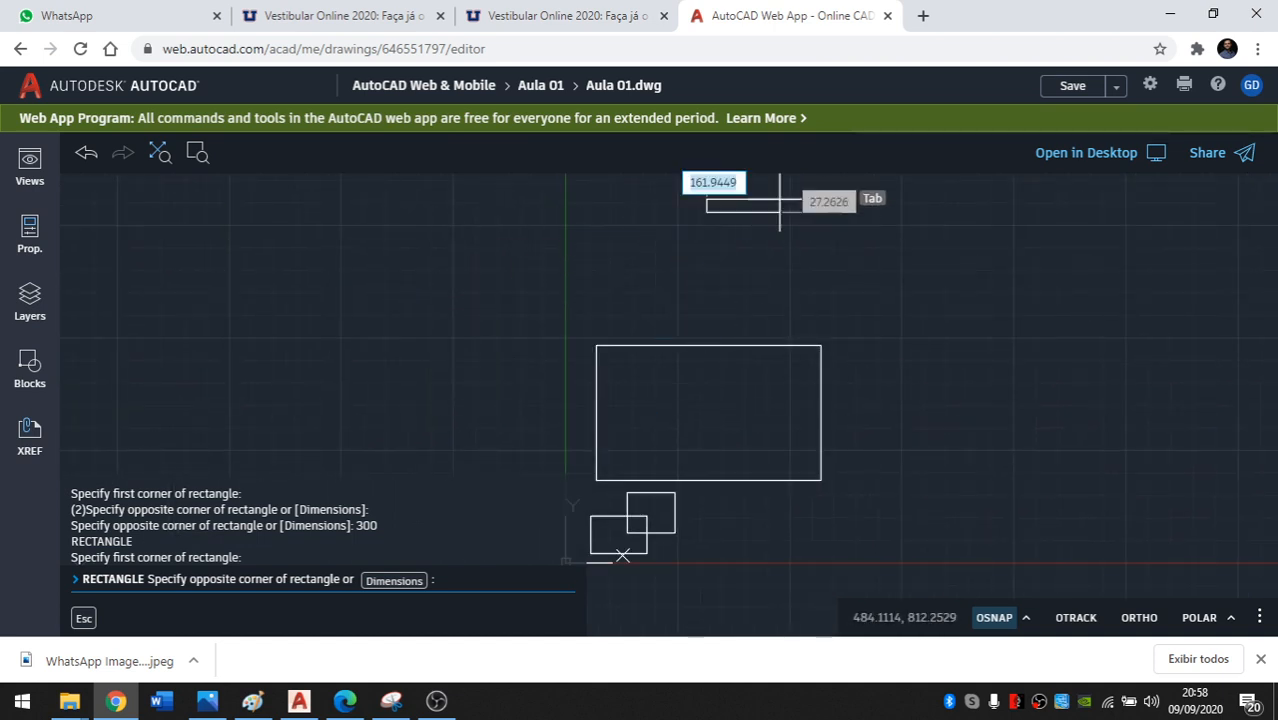
middle_click_drag(784, 204, 750, 281)
middle_click_drag(482, 441, 502, 412)
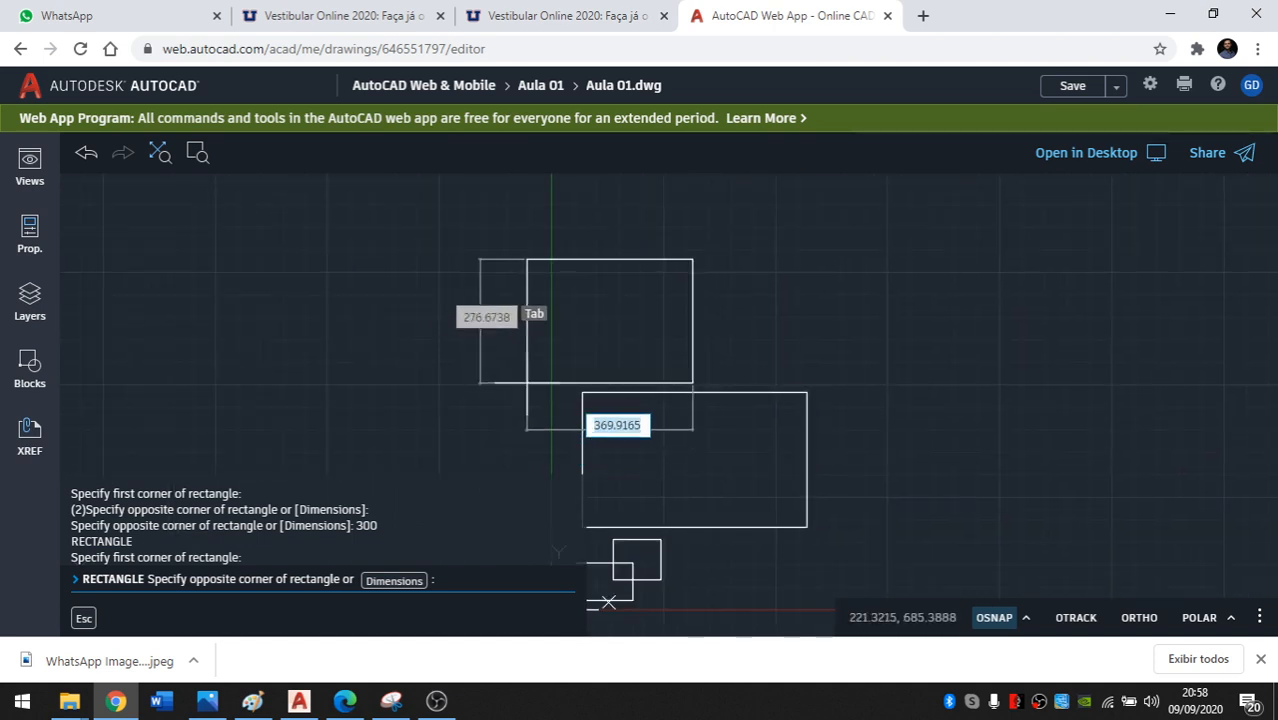
middle_click_drag(745, 216, 727, 245)
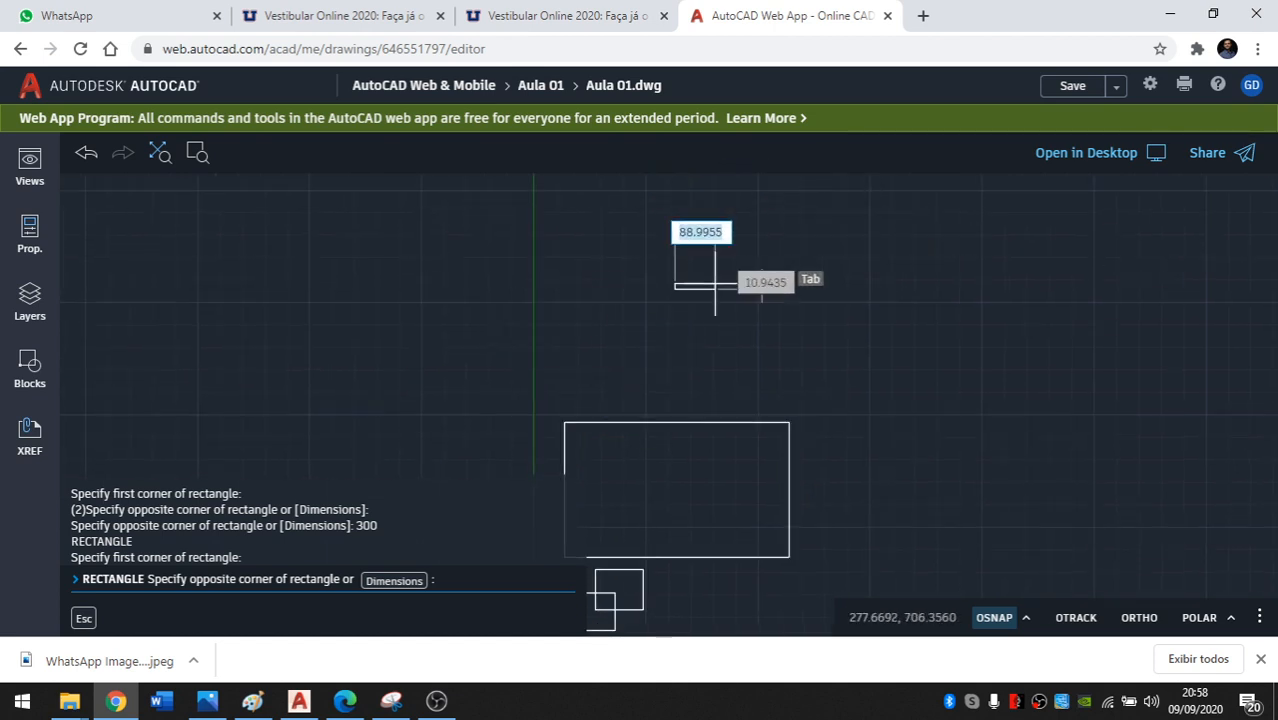
middle_click_drag(627, 360, 671, 304)
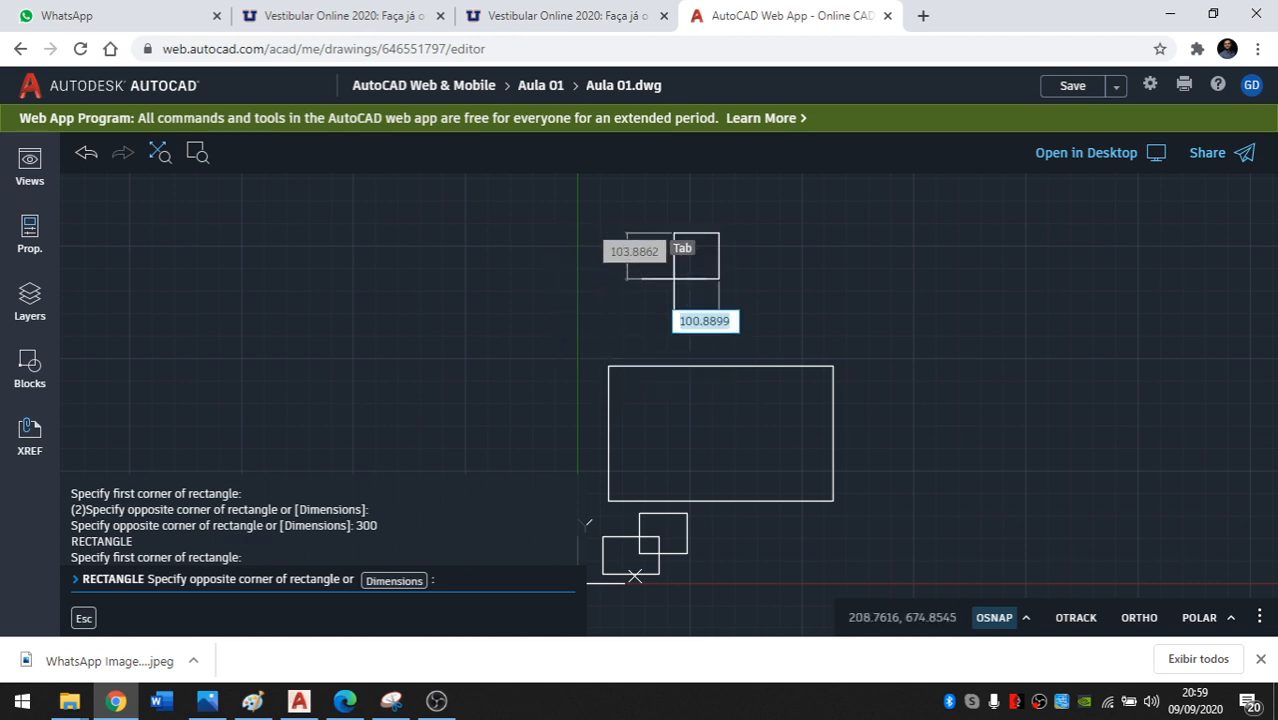
middle_click_drag(680, 278, 651, 345)
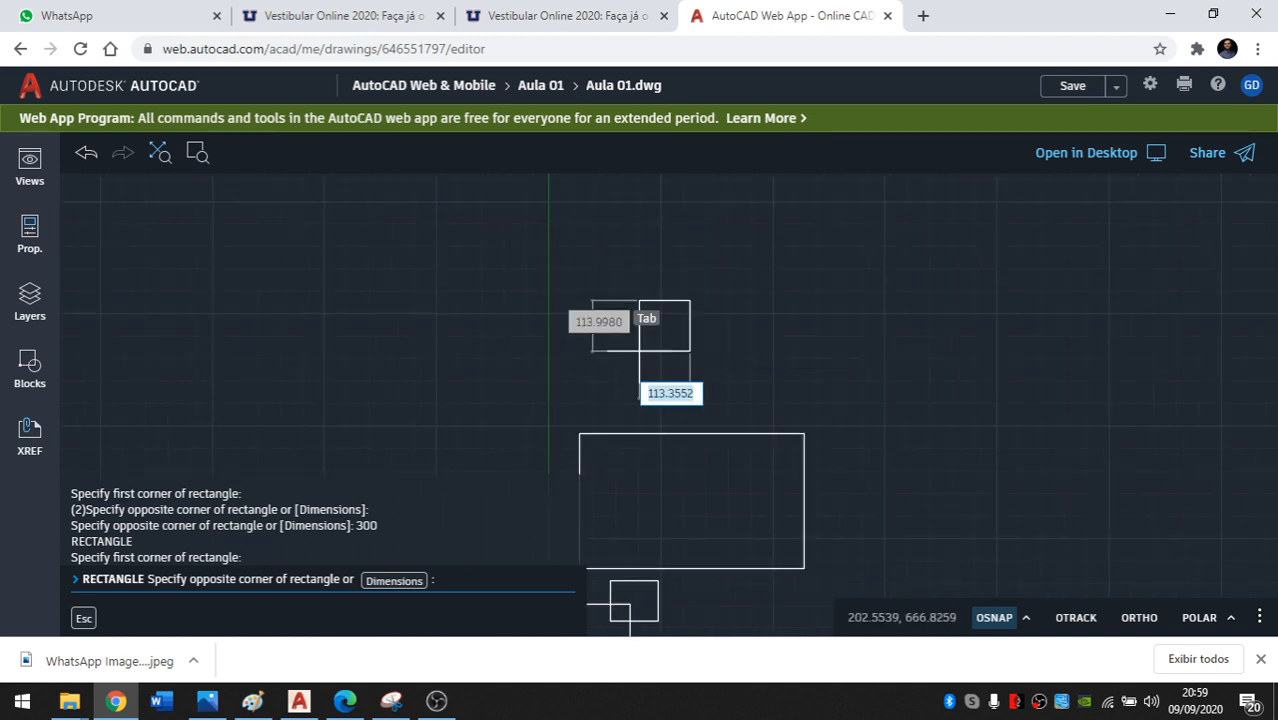
middle_click_drag(690, 351, 740, 269)
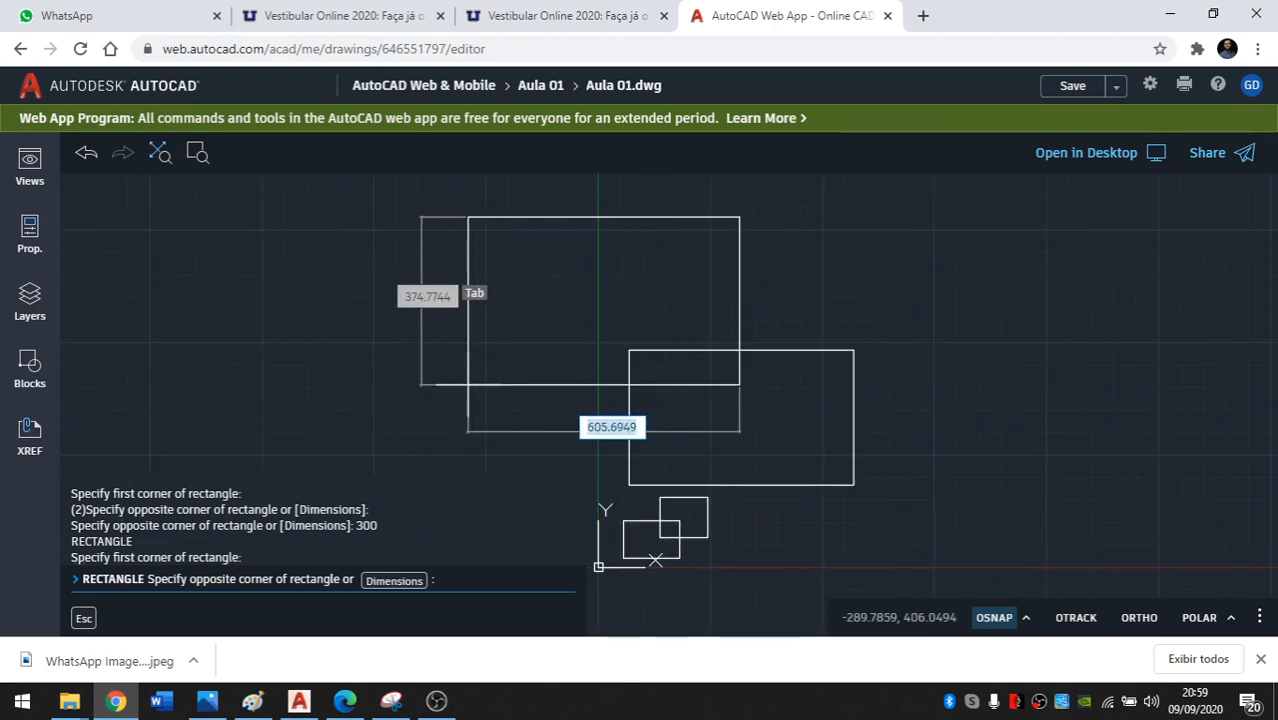
middle_click_drag(574, 345, 504, 409)
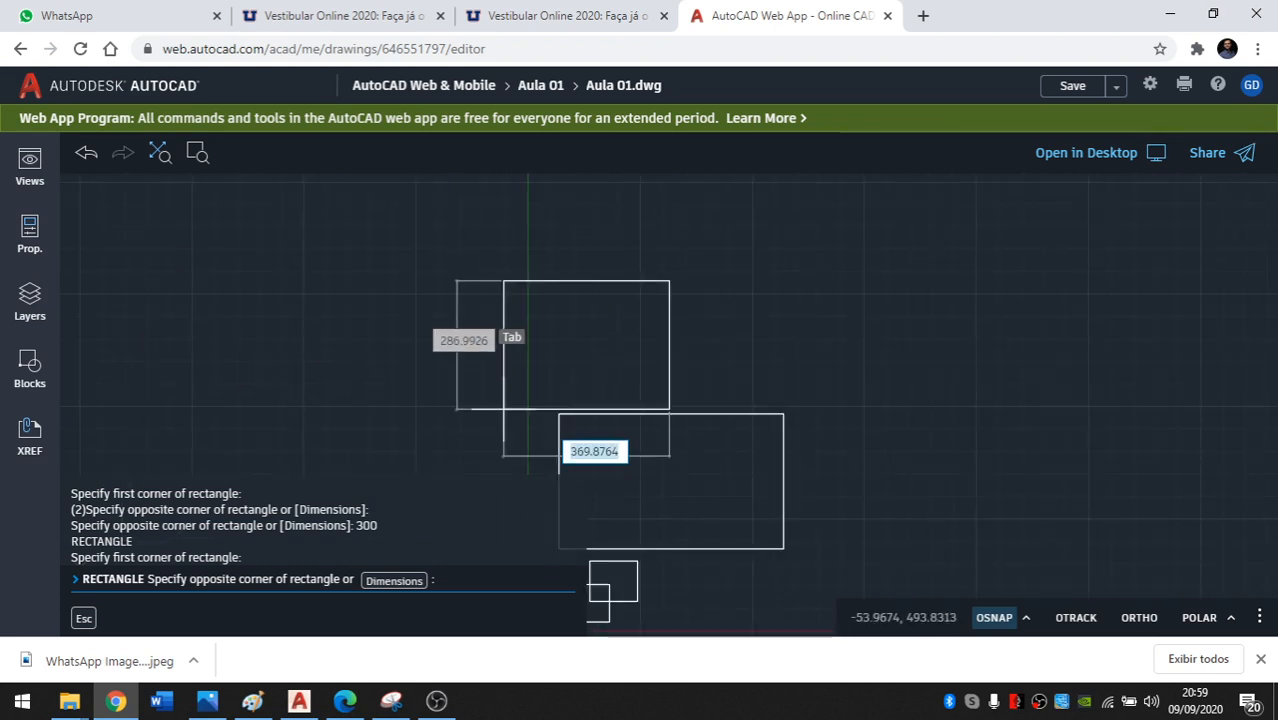
middle_click_drag(401, 442, 650, 295)
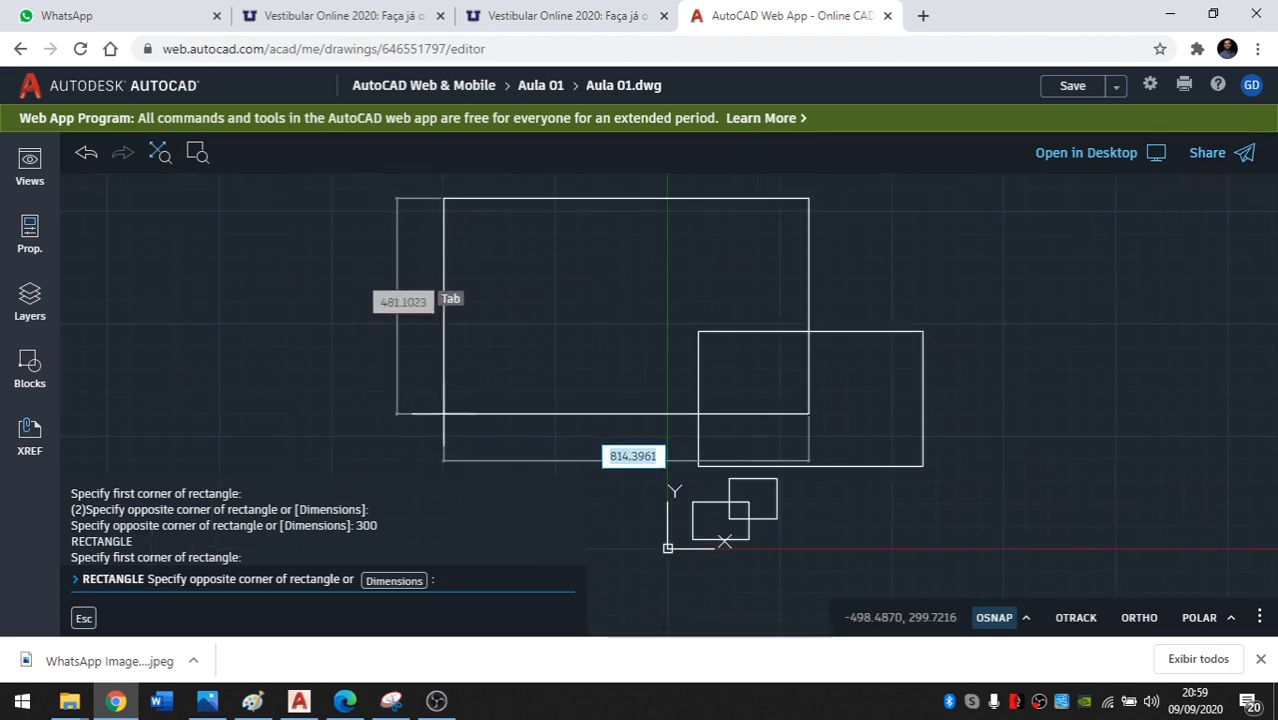
middle_click_drag(586, 342, 501, 430)
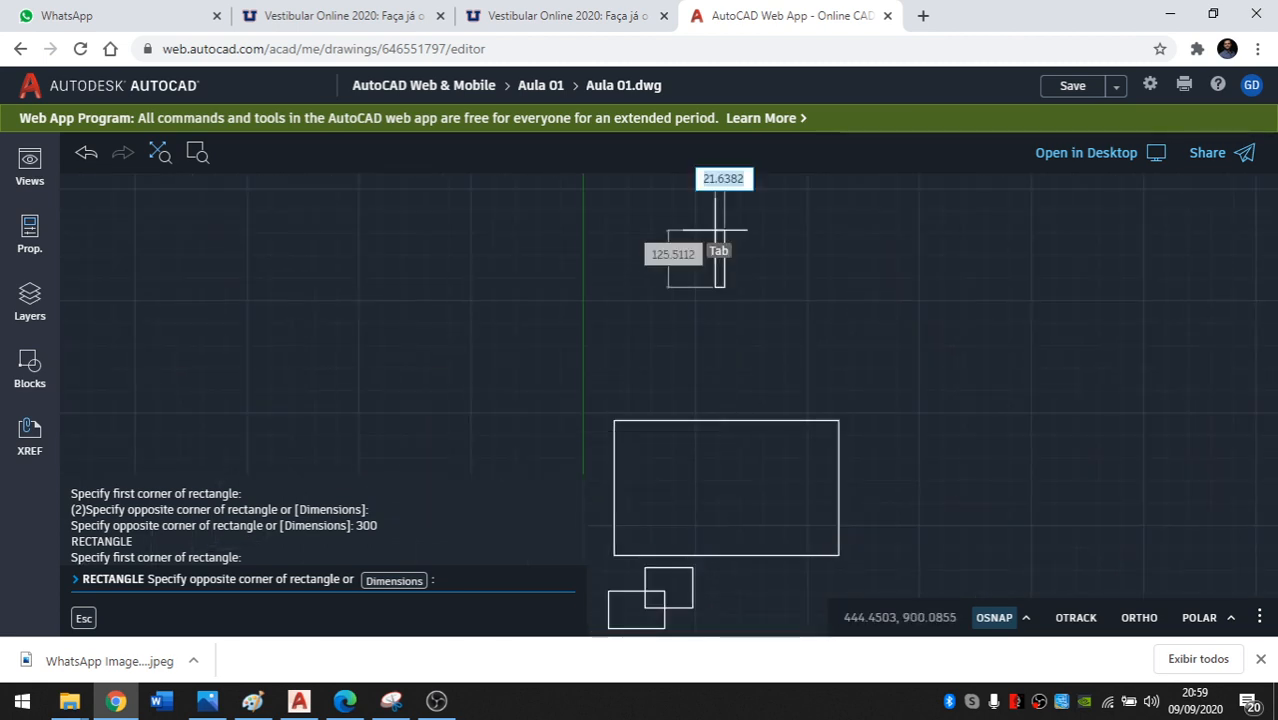
middle_click_drag(782, 231, 715, 343)
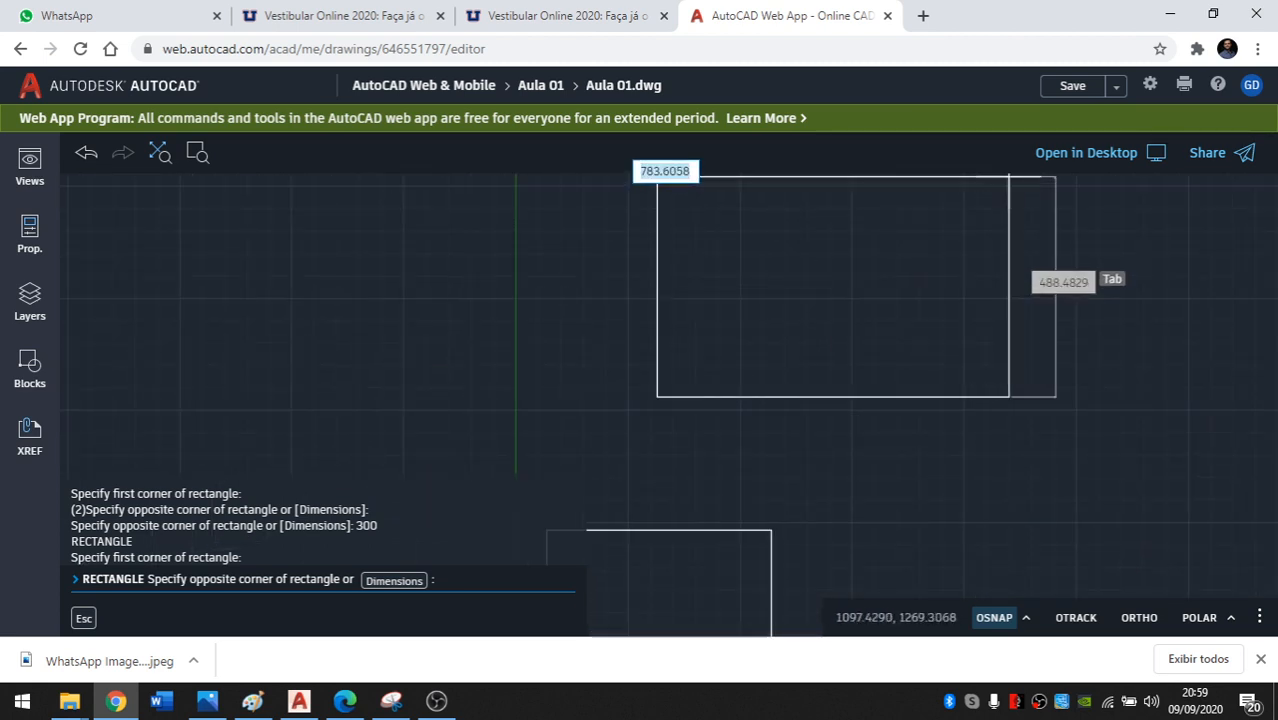
mouse_move(470, 386)
middle_mouse_down()
mouse_move(571, 246)
mouse_move(743, 226)
middle_mouse_up()
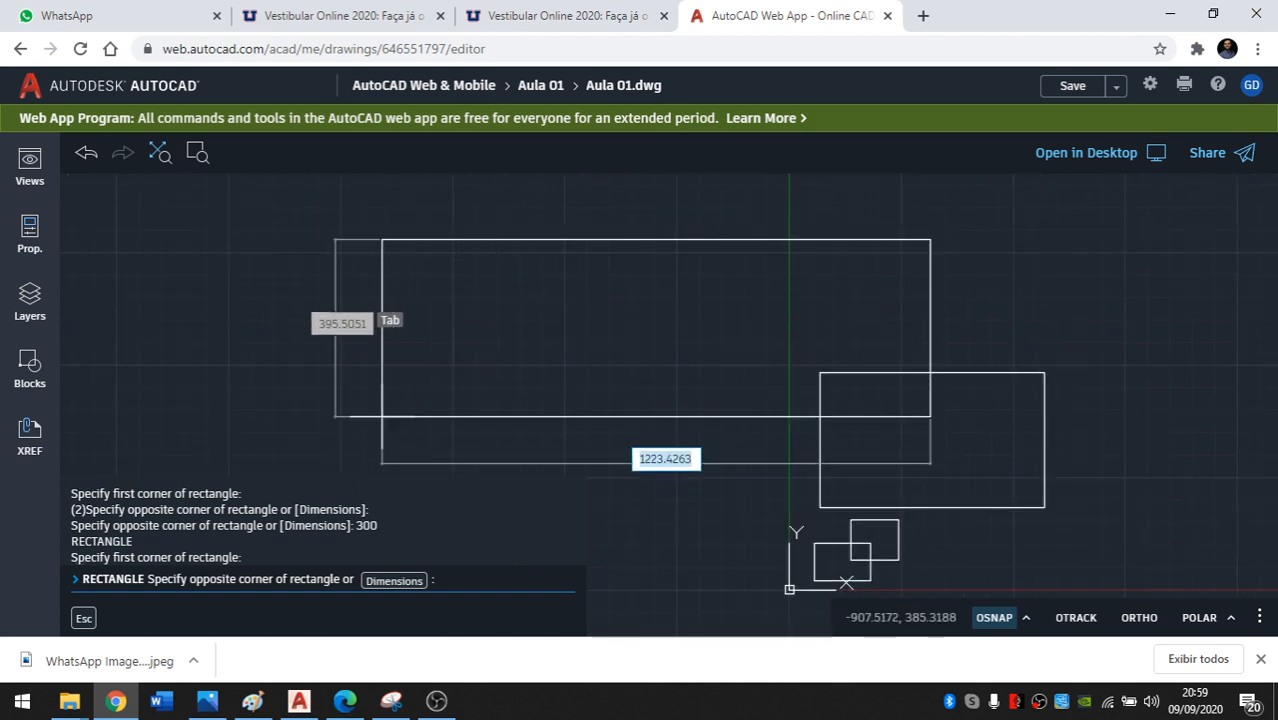
middle_click_drag(685, 340, 531, 341)
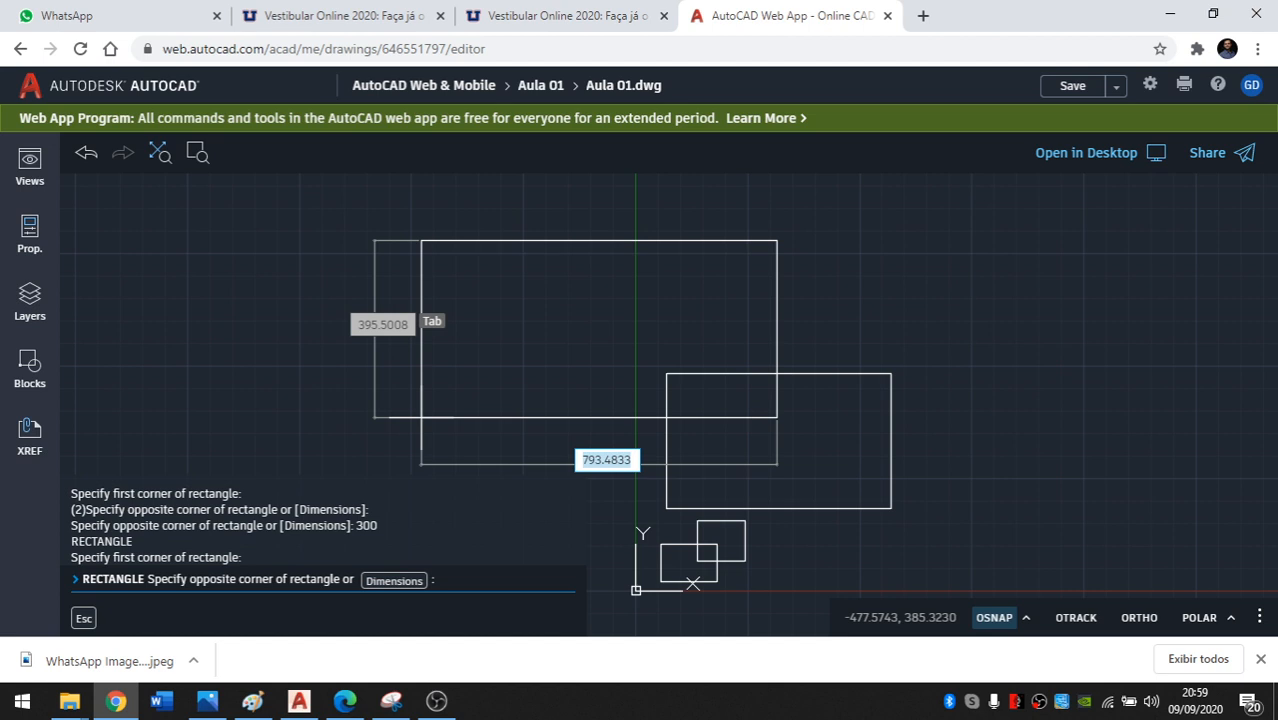
Complete the rectangle 500 wide and 300 high, extending down and left from its first corner.
type("500")
key("Tab")
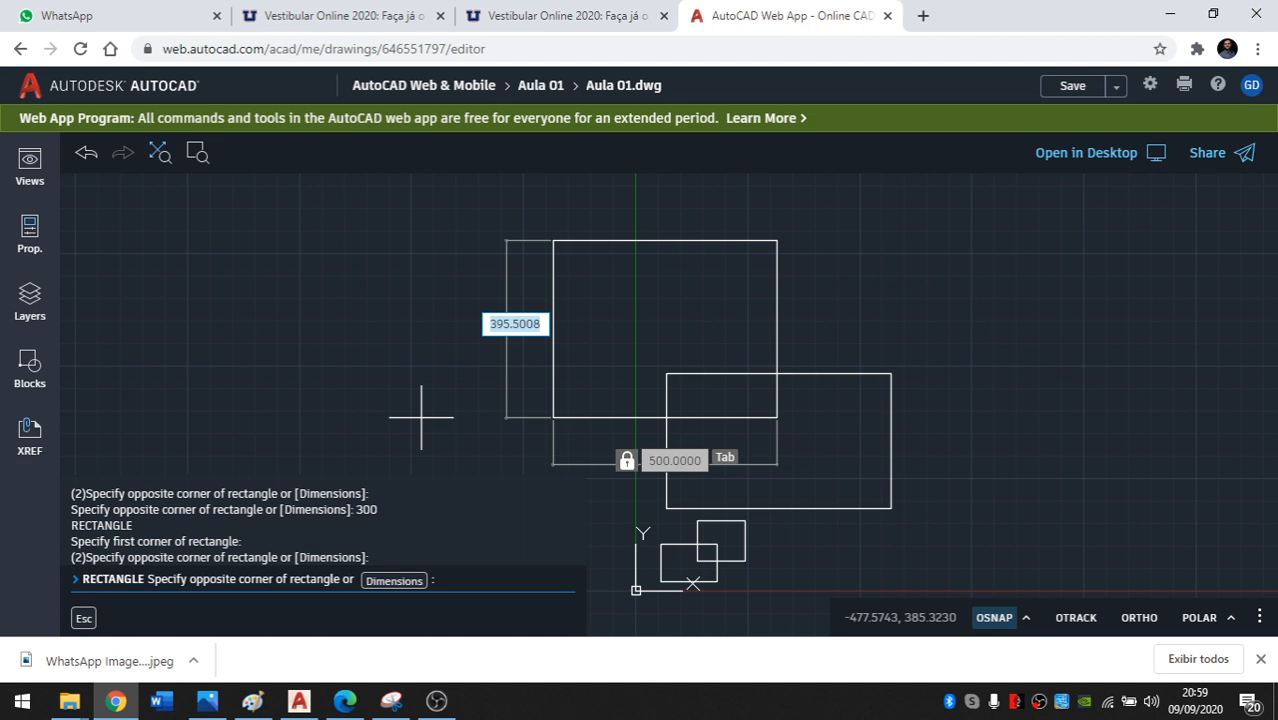
type("300")
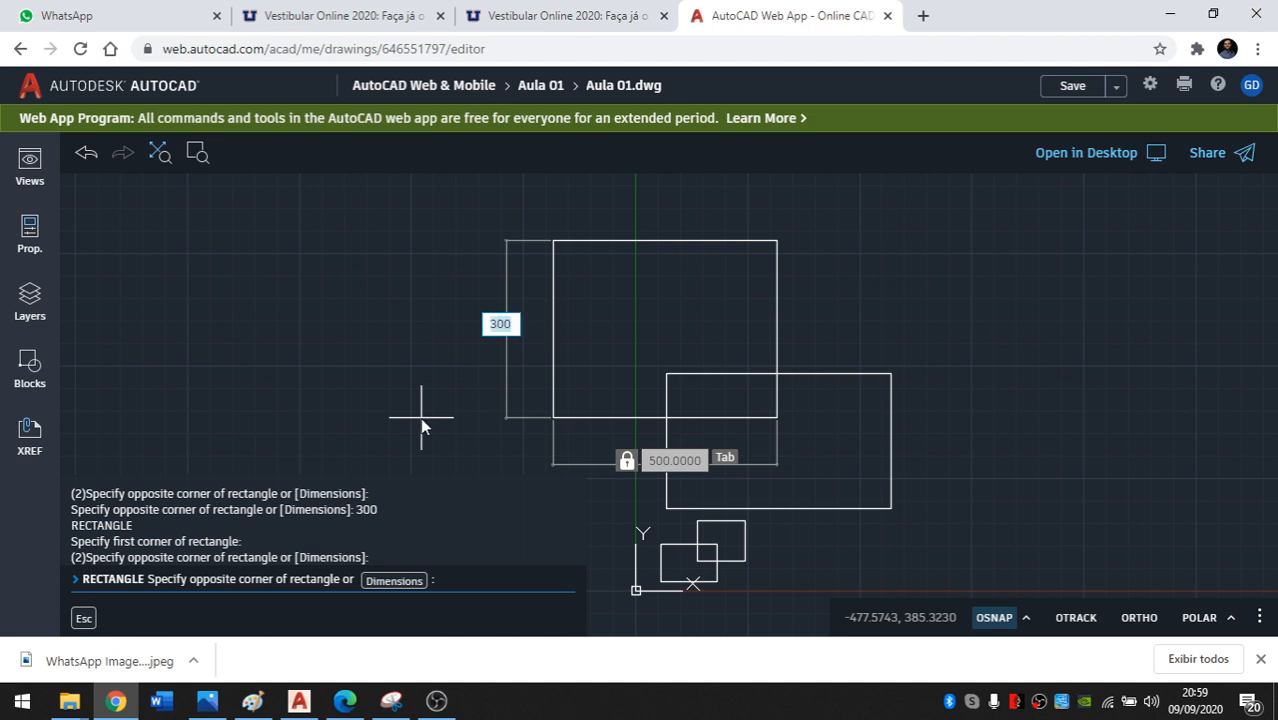
key("Return")
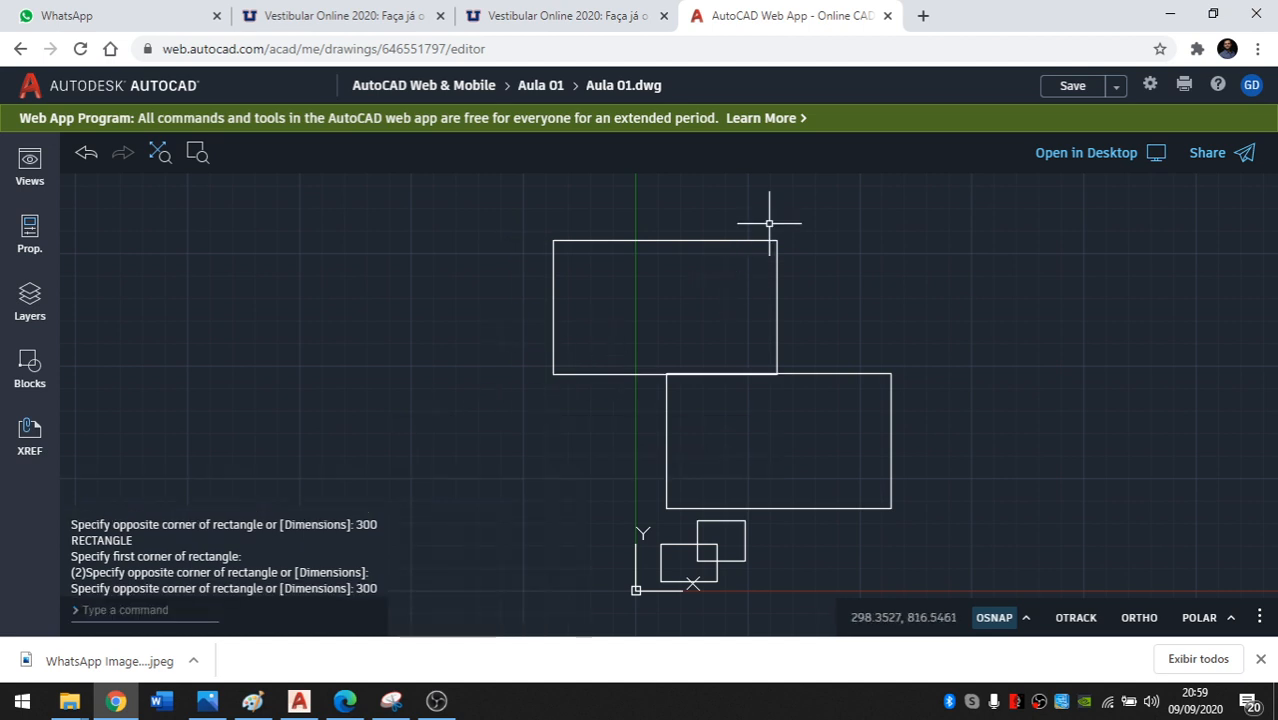
Erase the upper 500 by 300 rectangle that crosses the Y axis.
middle_click_drag(621, 292, 519, 331)
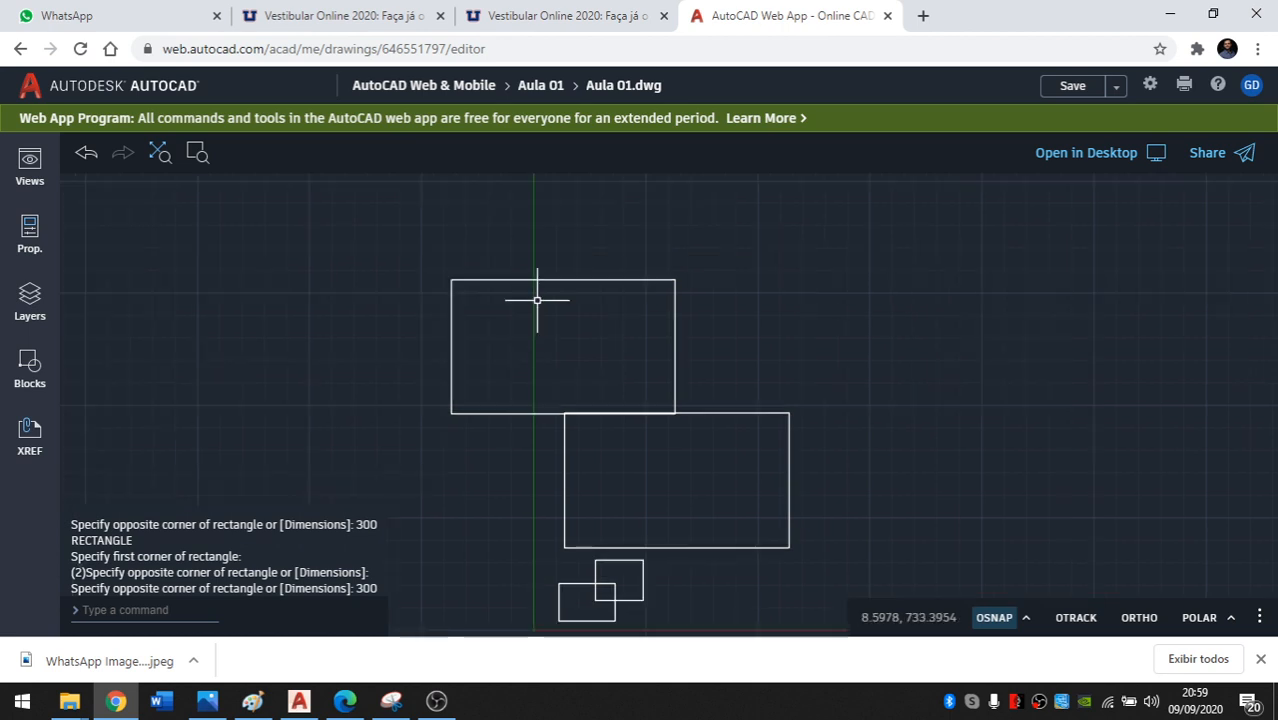
scroll(537, 300, "down", 1)
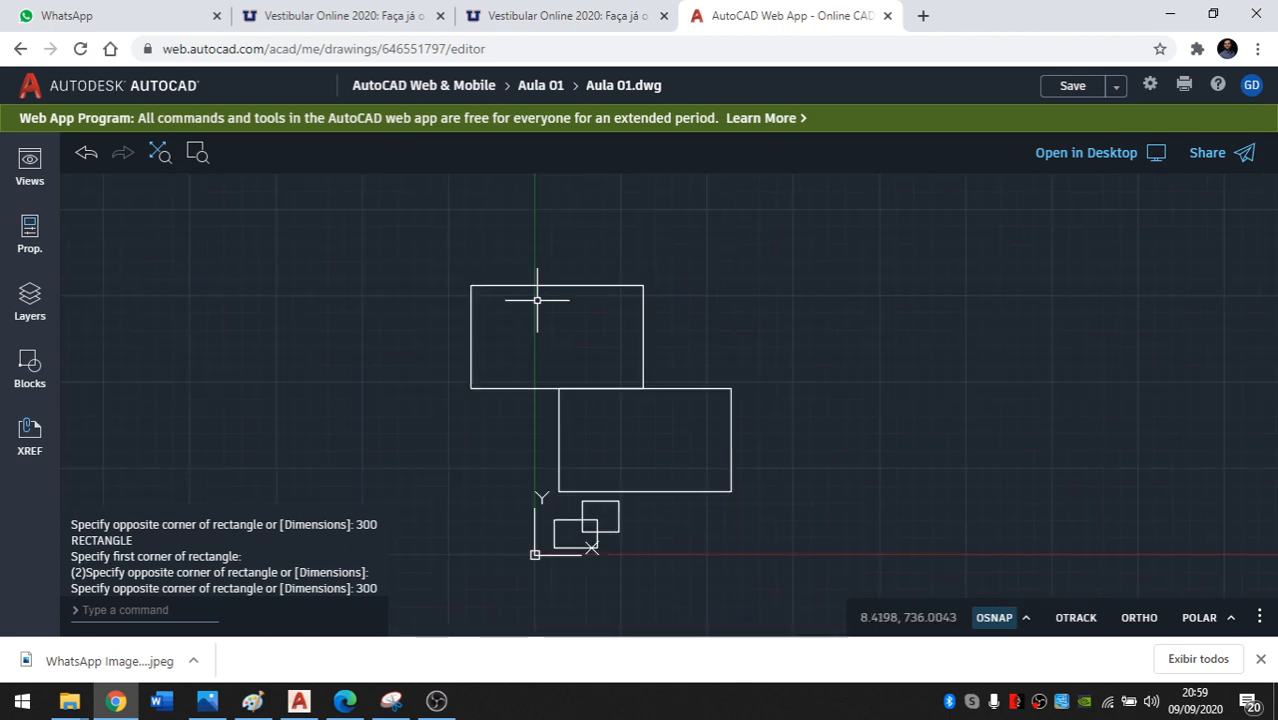
middle_click_drag(642, 390, 572, 351)
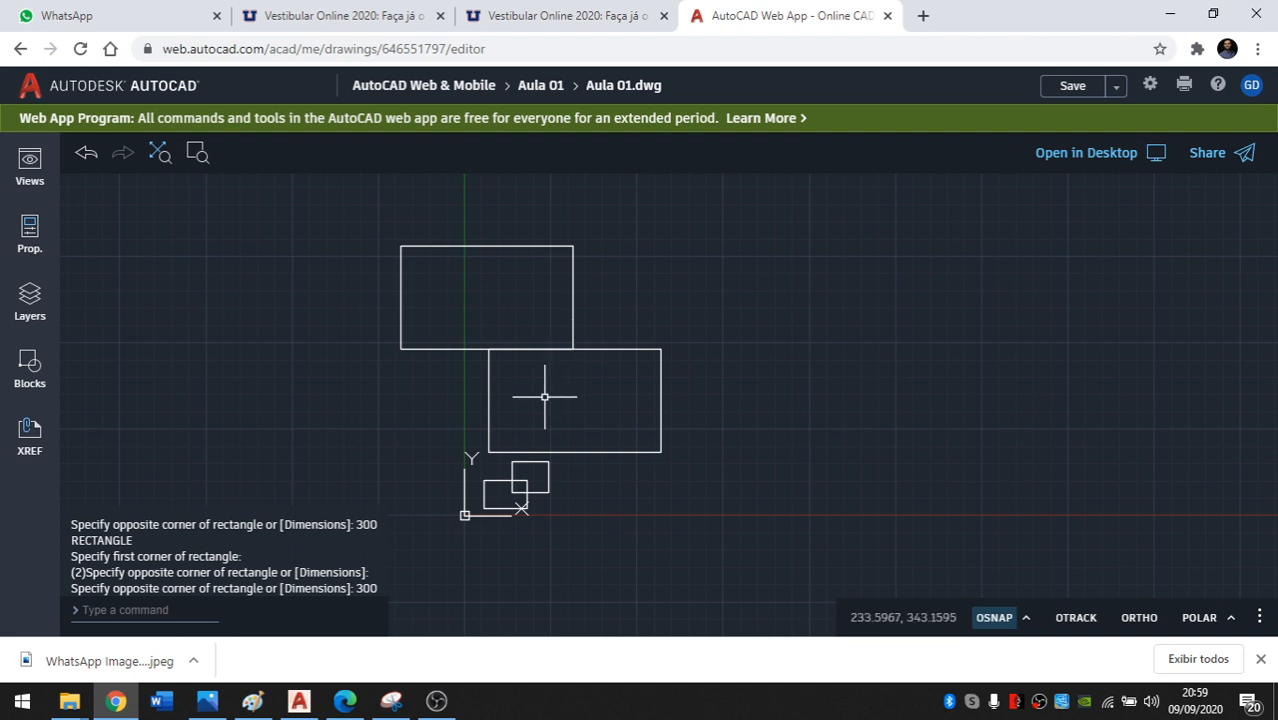
scroll(536, 442, "up", 1)
scroll(546, 333, "up", 1)
middle_click_drag(589, 291, 590, 325)
scroll(592, 328, "down", 2)
type("e")
key("Return")
left_click(662, 247)
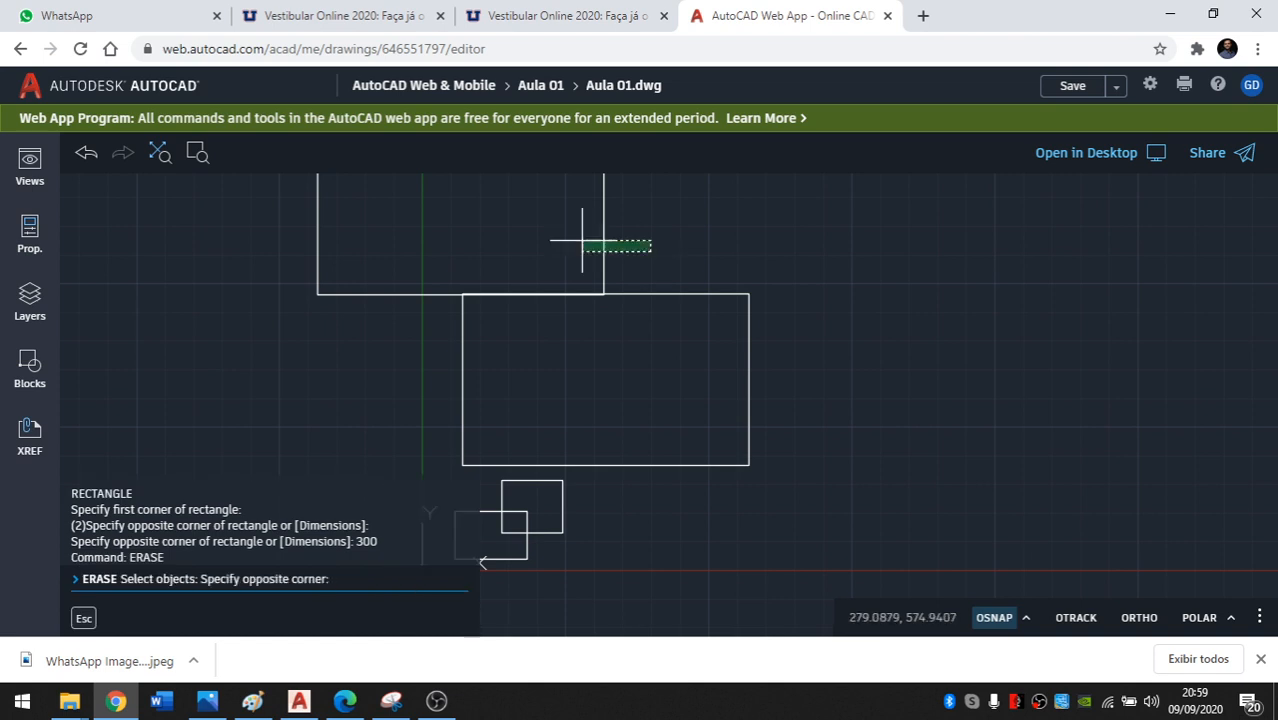
left_click(569, 234)
key("Return")
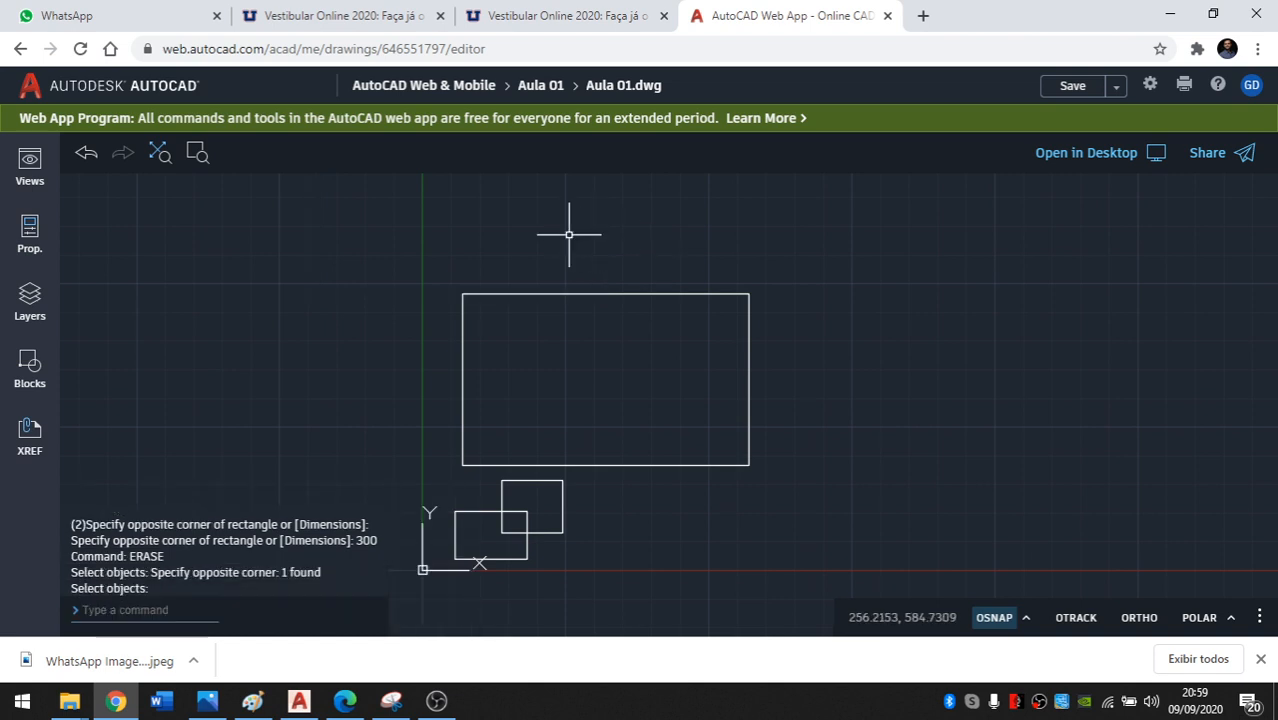
Show the object properties together with the drawing tools.
left_click(48, 249)
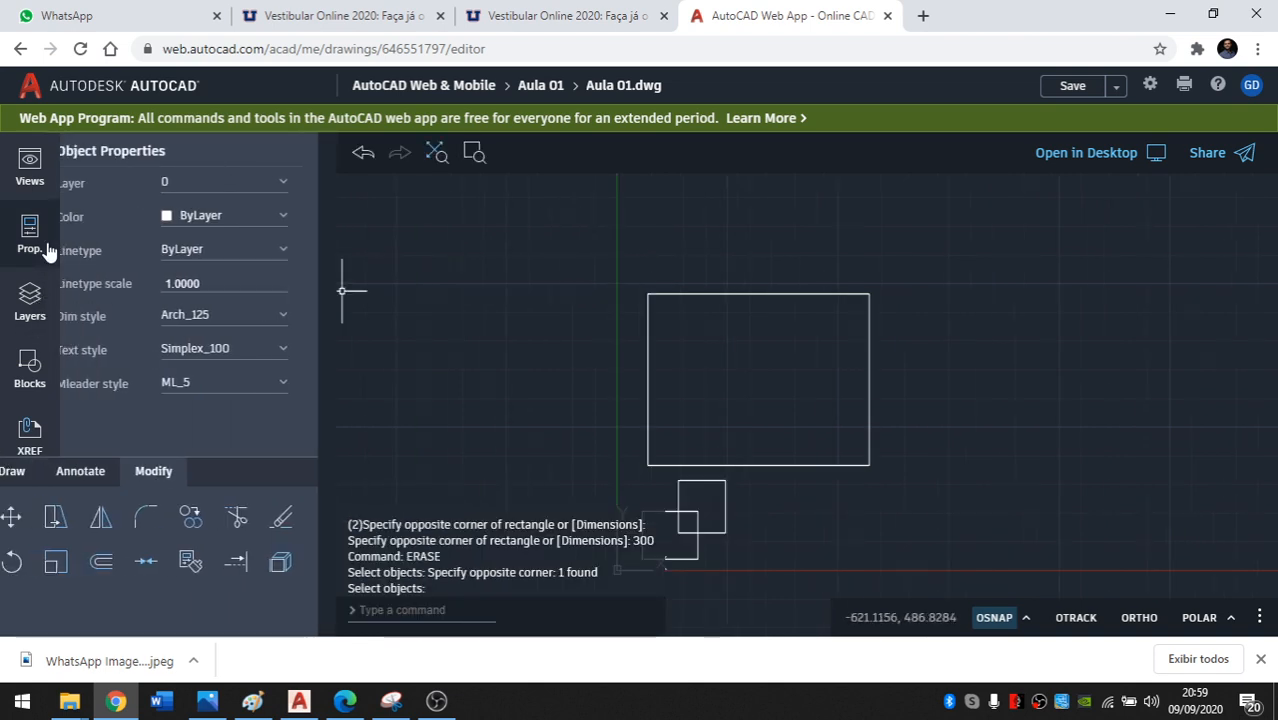
left_click(30, 472)
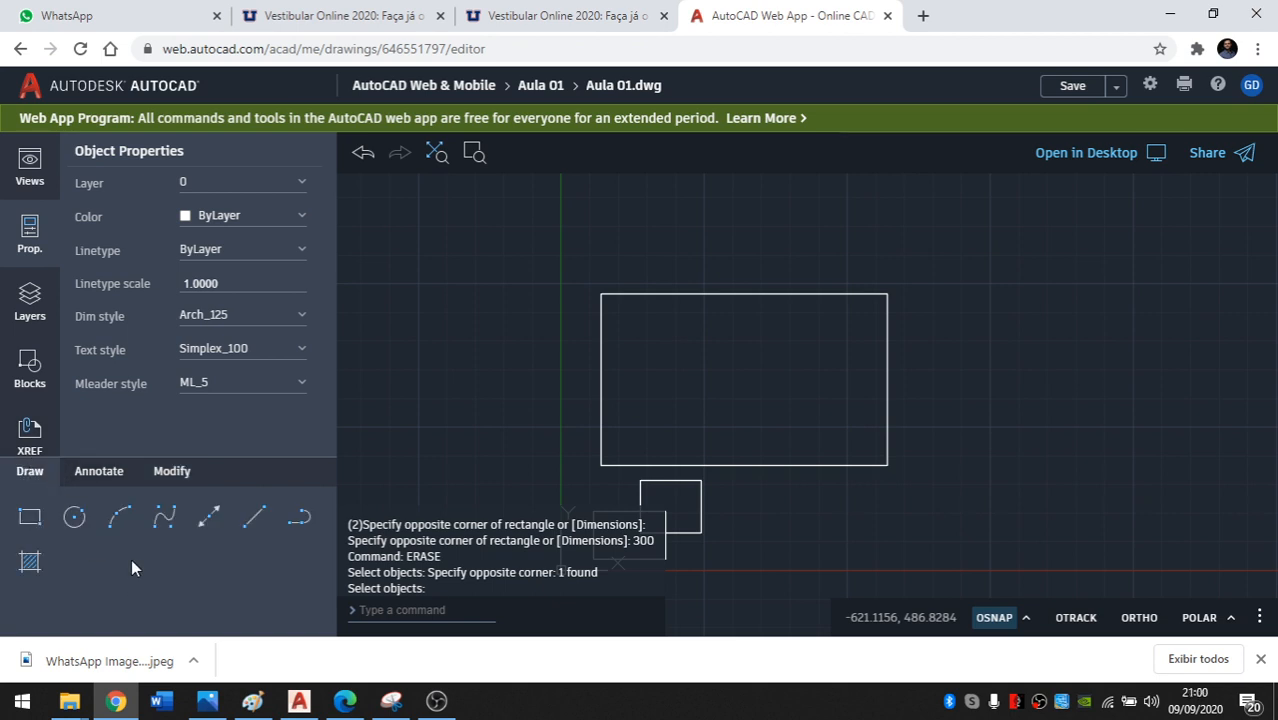
left_click(74, 517)
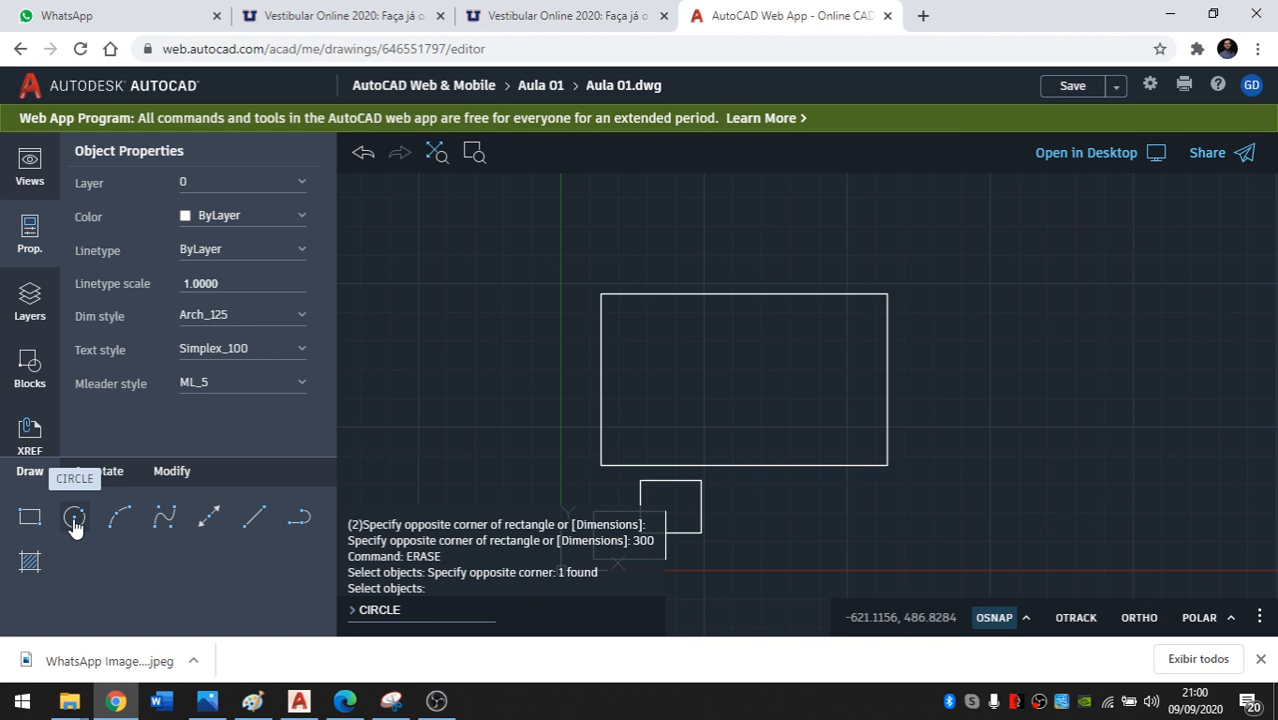
left_click(74, 524)
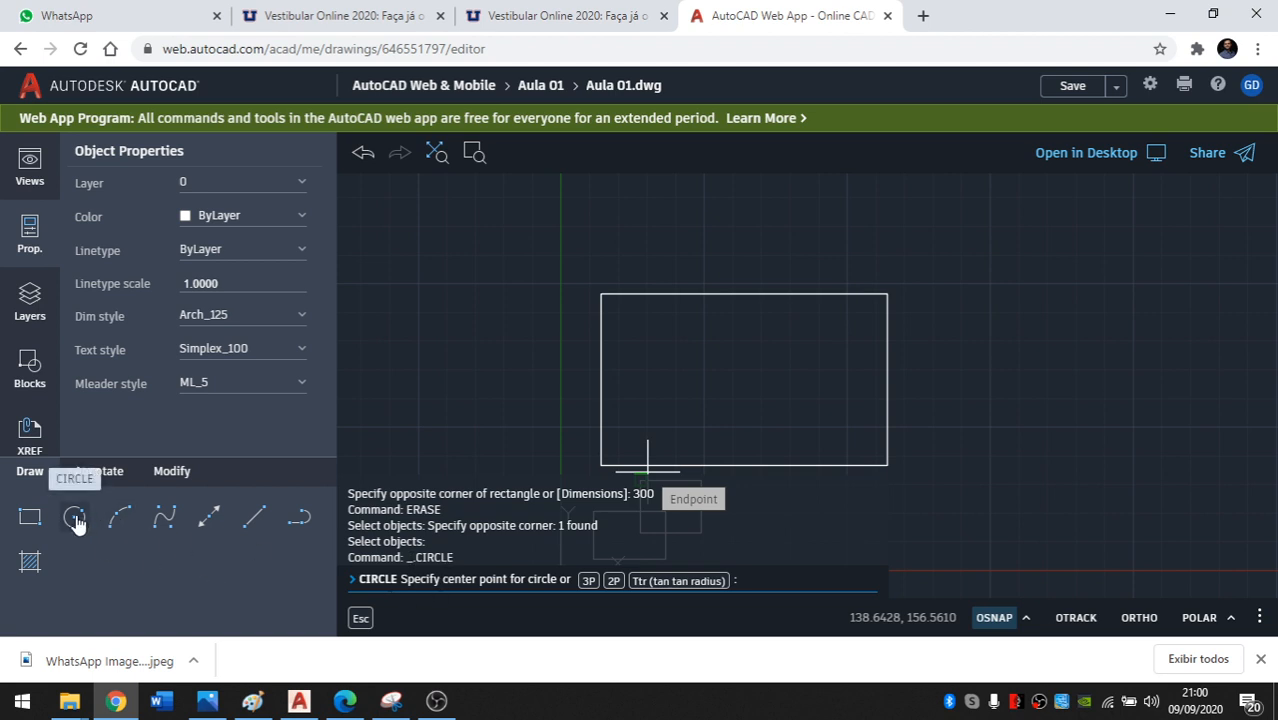
key("Escape")
Draw a circle with a diameter of 200, centred left of the Y axis beside the large rectangle.
type("ci")
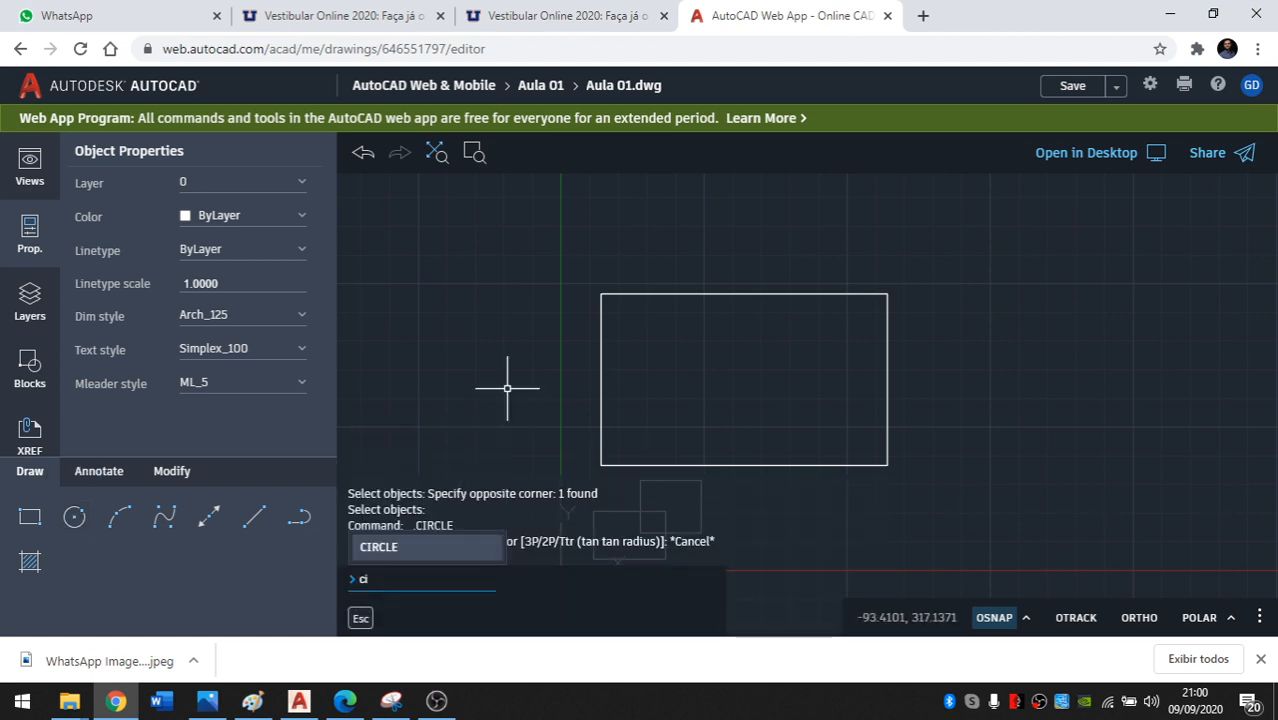
key("Return")
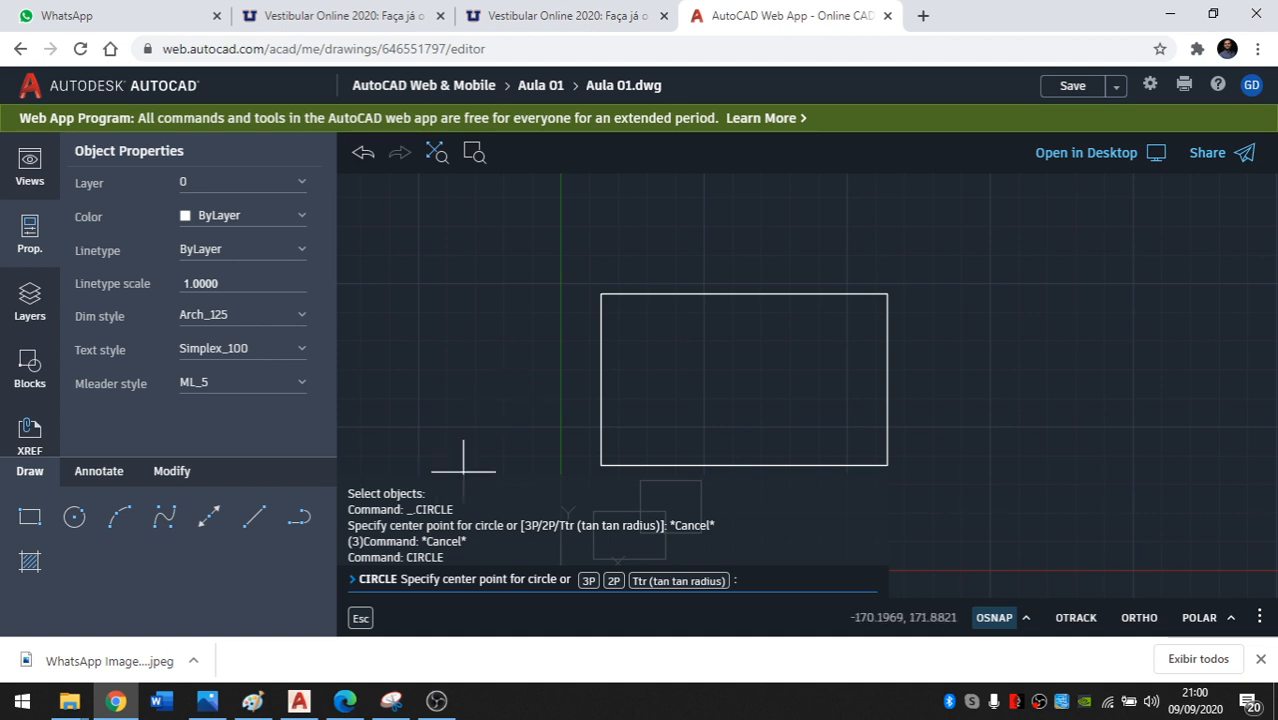
middle_click_drag(500, 388, 580, 360)
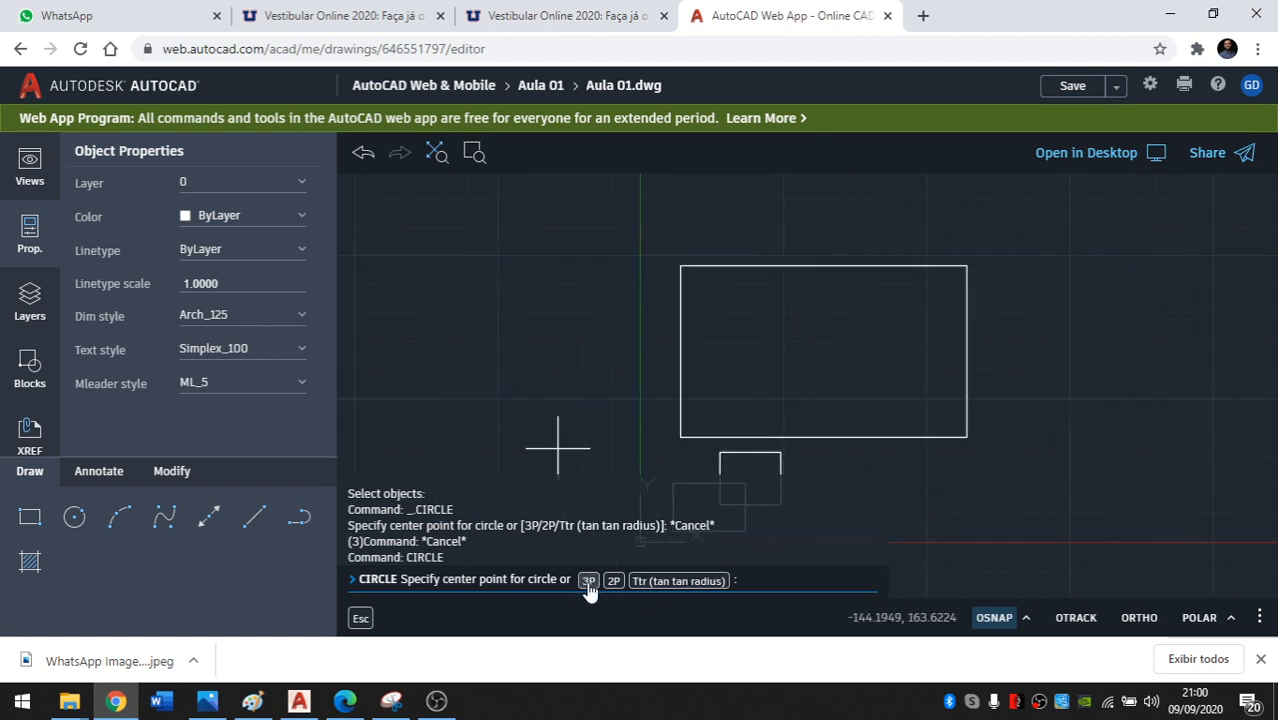
left_click(517, 345)
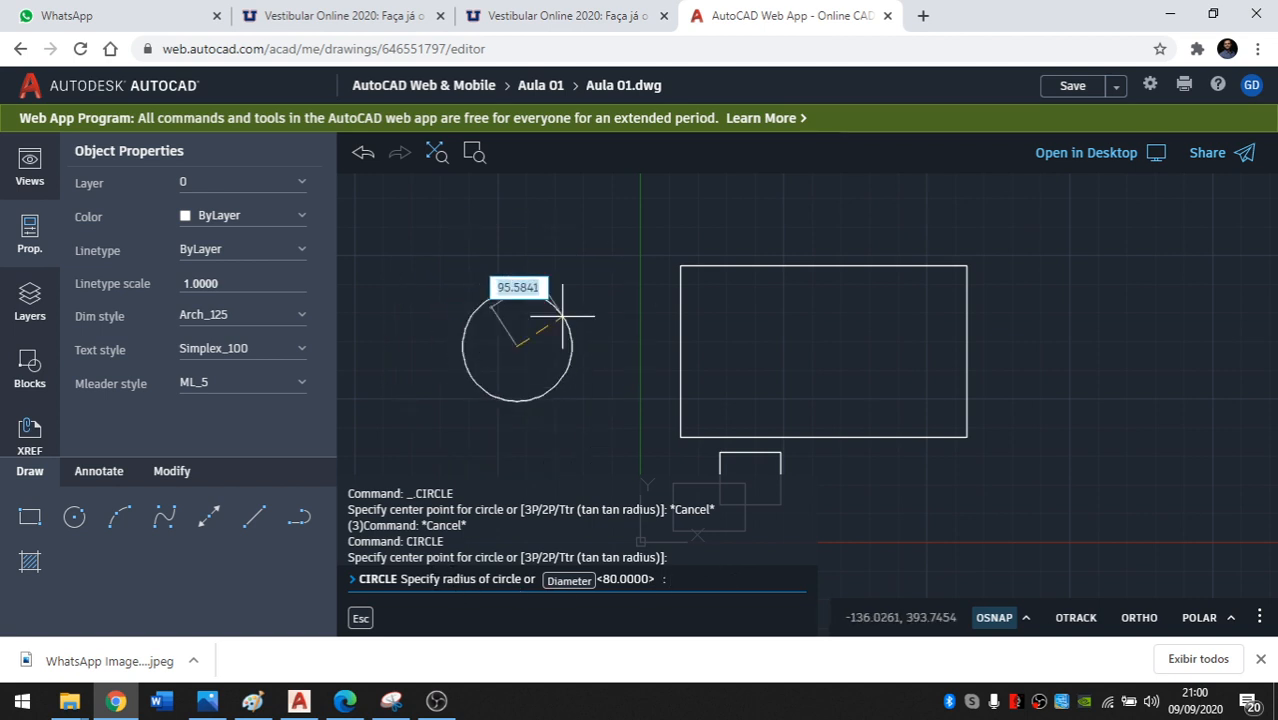
left_click(562, 582)
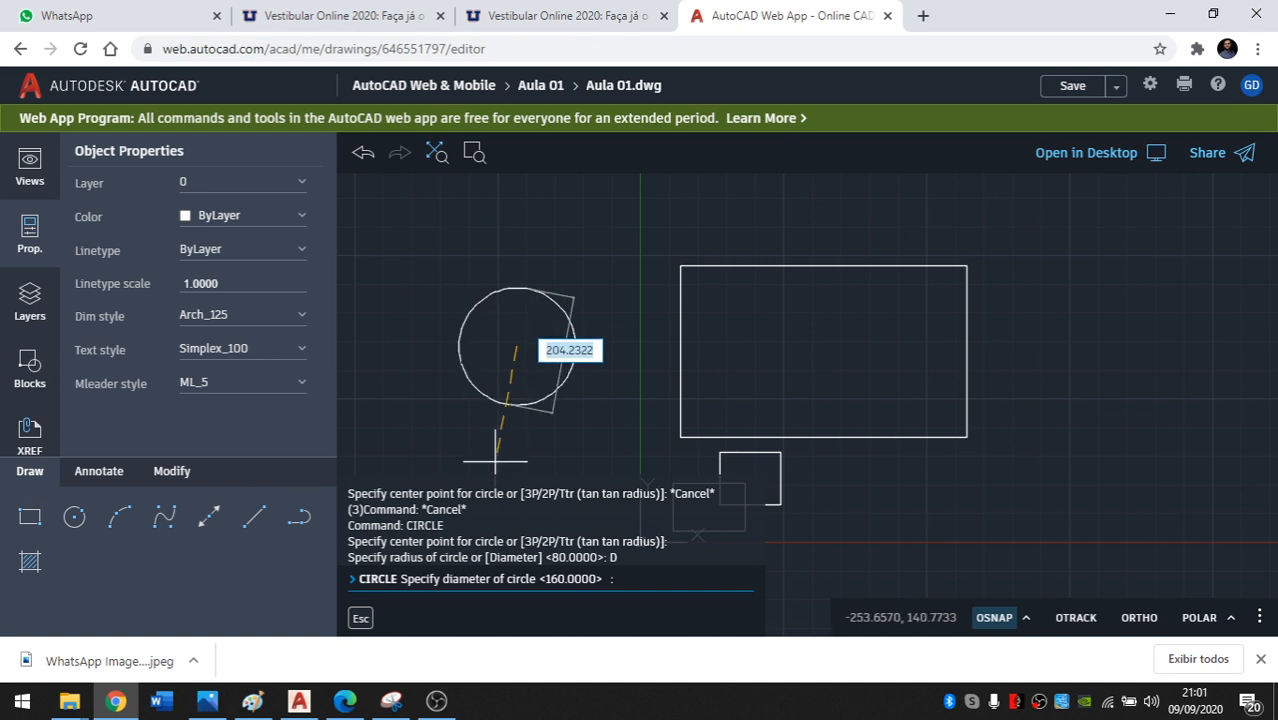
type("200")
key("Return")
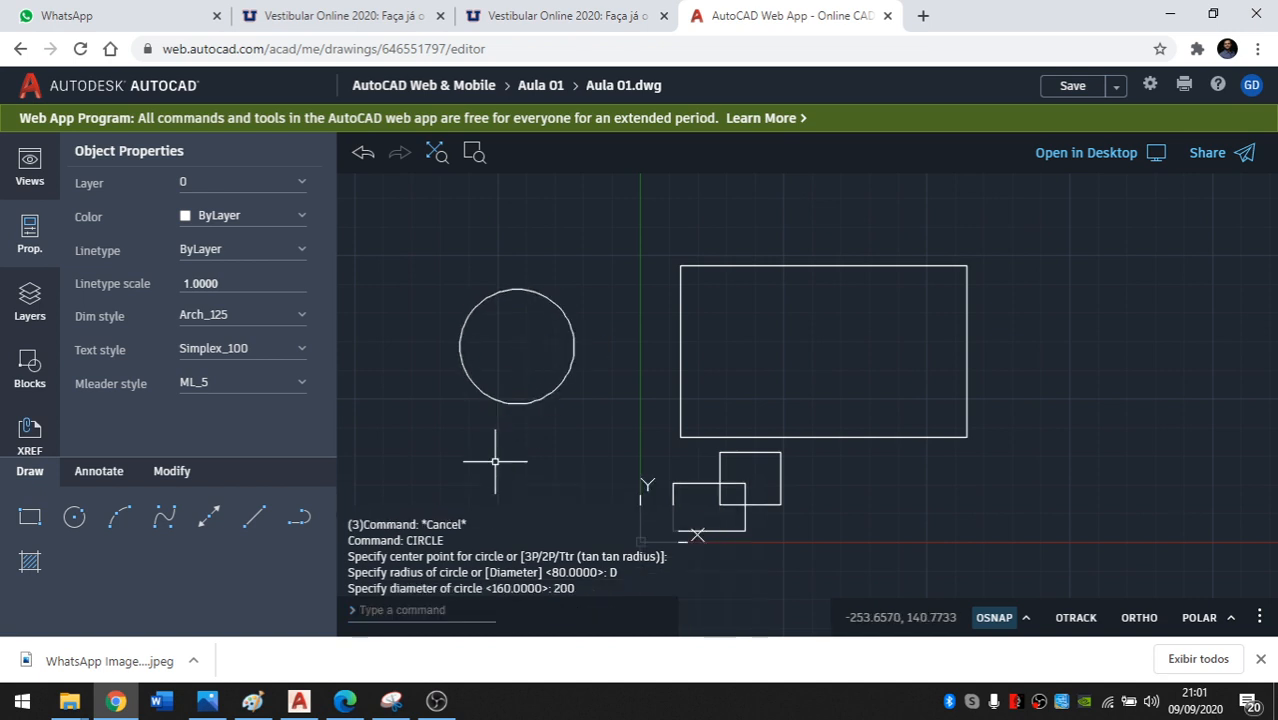
Draw a circle with a radius of 50, centred just above and to the right of the 200-diameter circle.
left_click(74, 516)
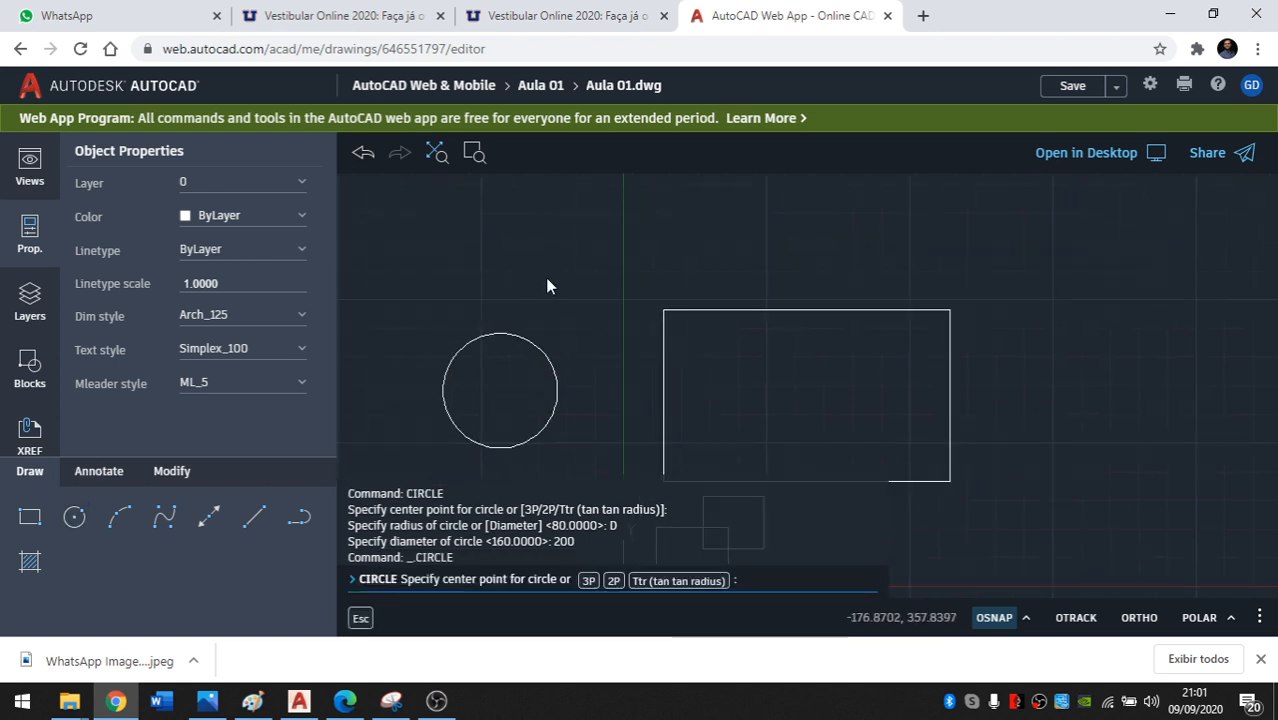
left_click(543, 290)
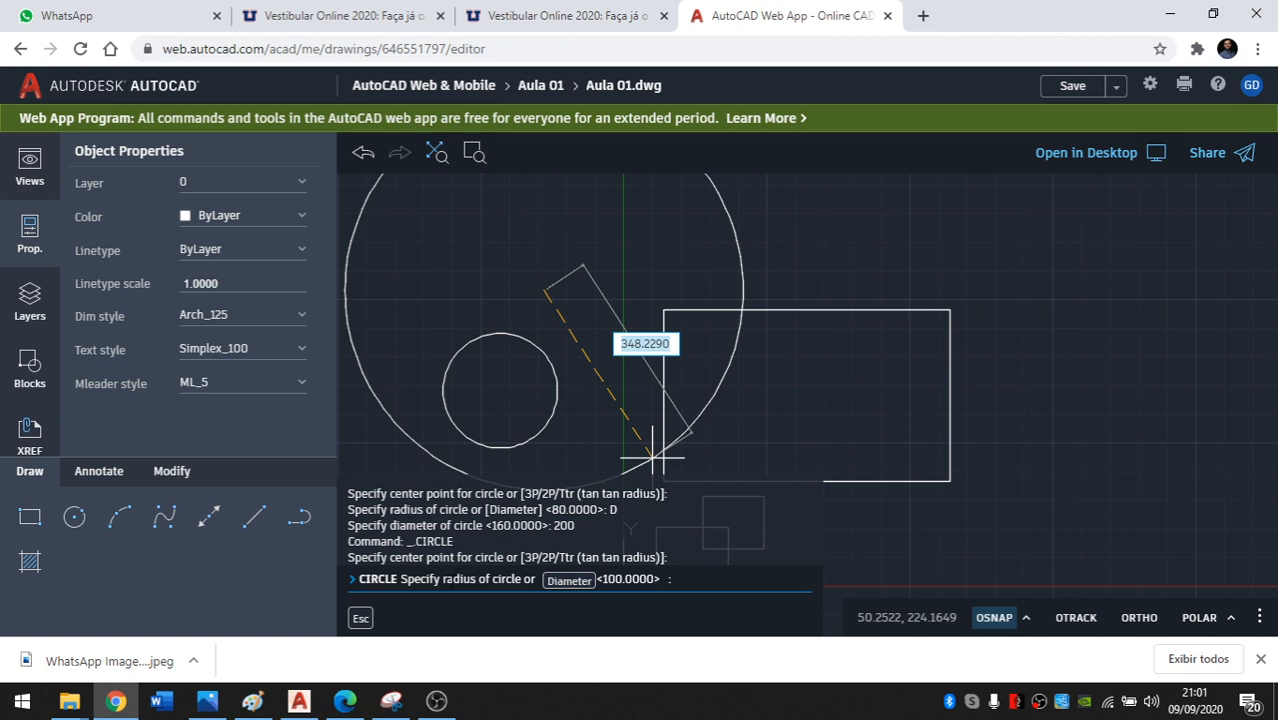
left_click_drag(441, 580, 472, 580)
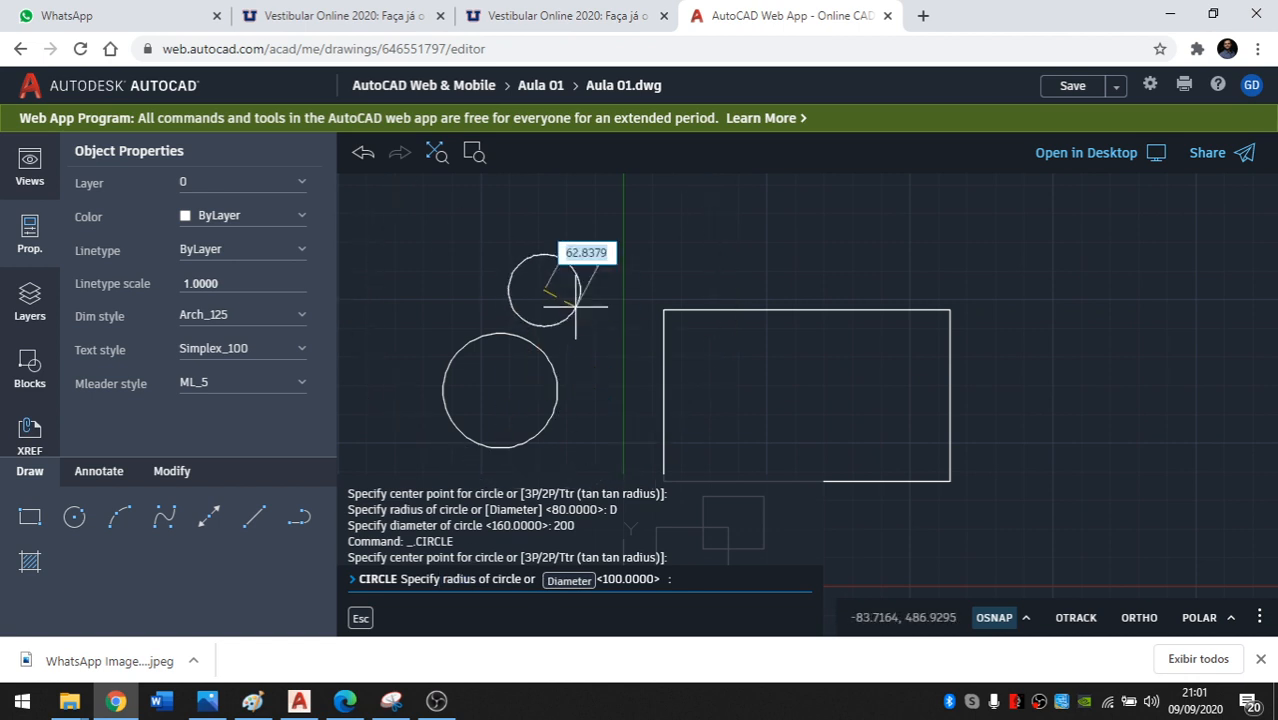
type("50")
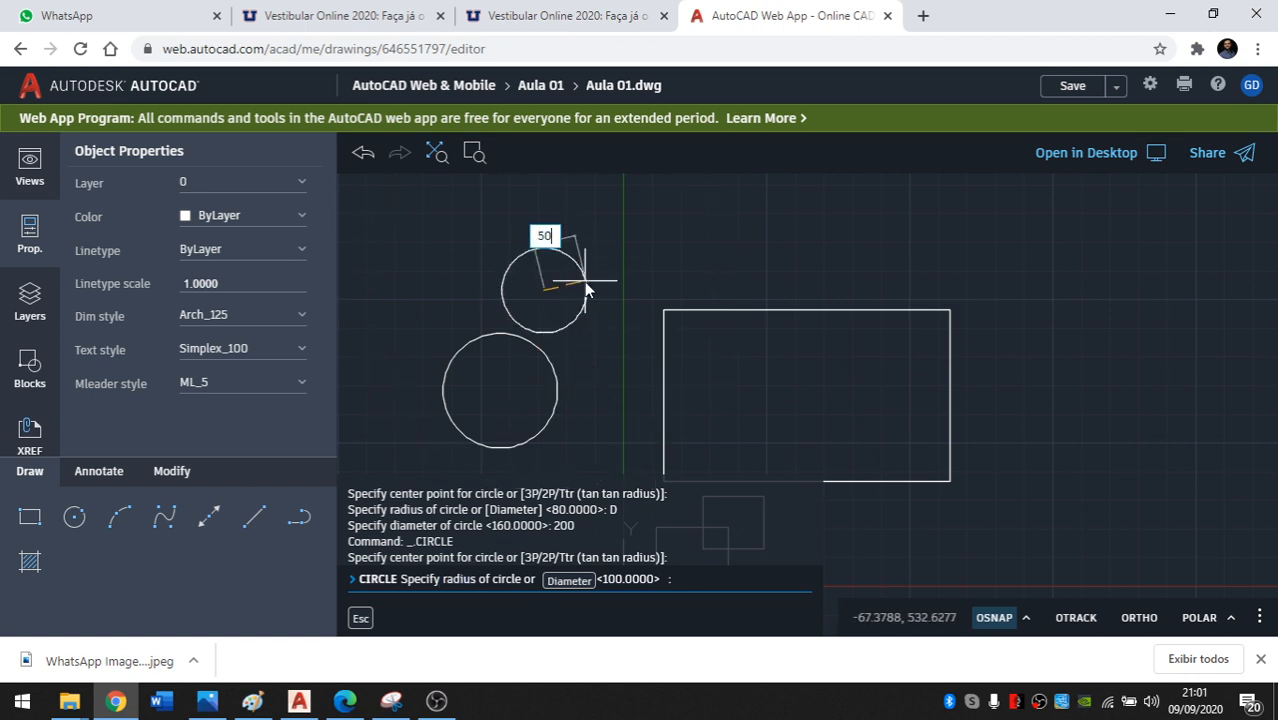
key("Return")
Draw another circle with a diameter of 200, centred to the left of the two existing circles.
scroll(524, 280, "up", 3)
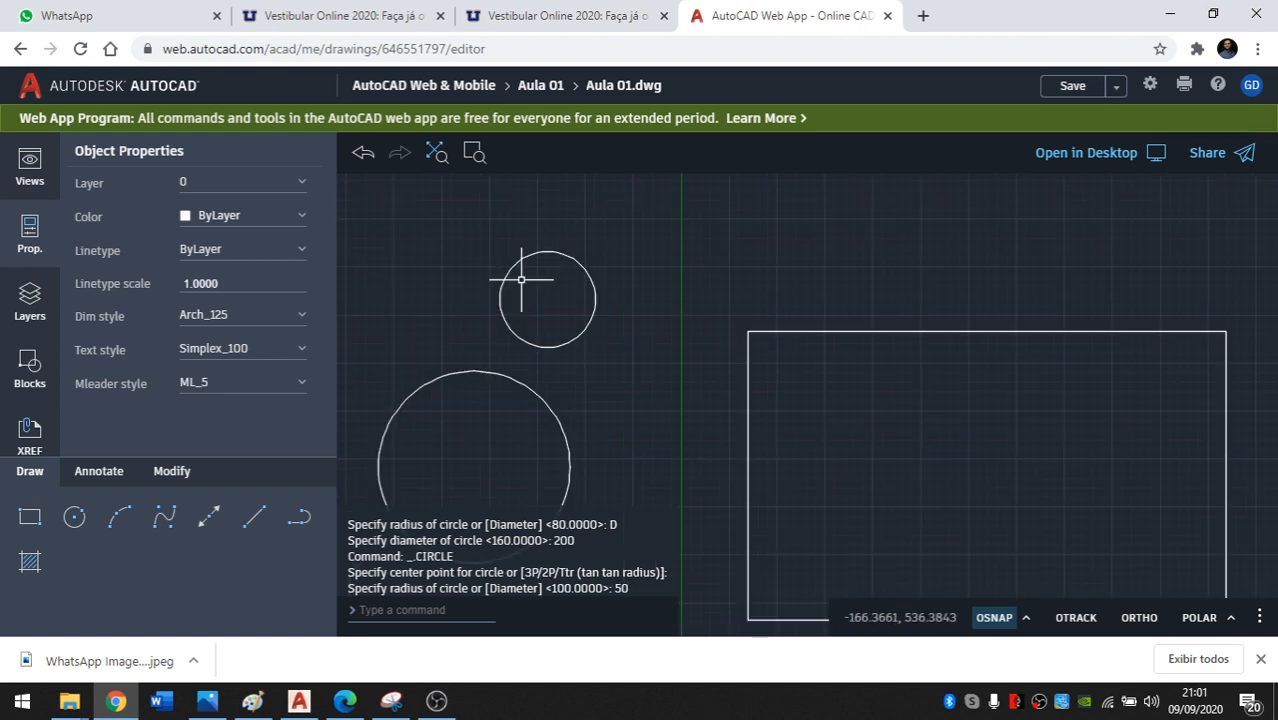
scroll(570, 294, "down", 2)
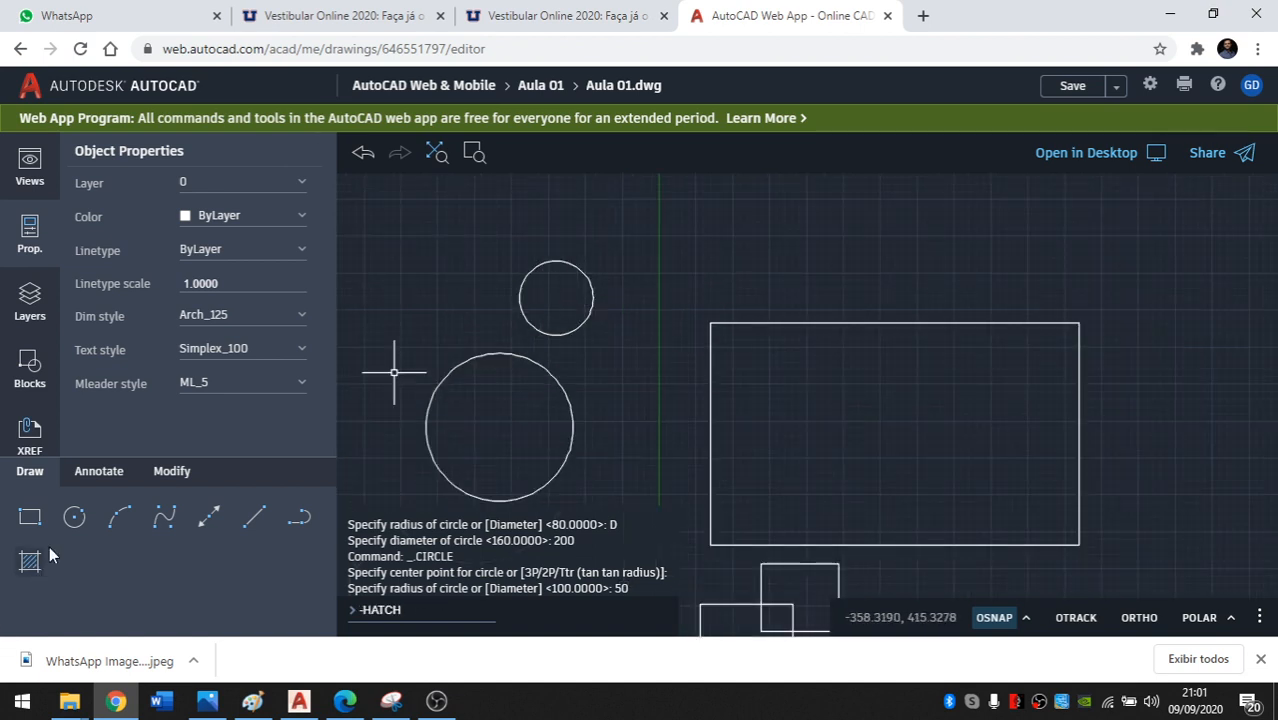
left_click(70, 520)
middle_click_drag(380, 330, 524, 329)
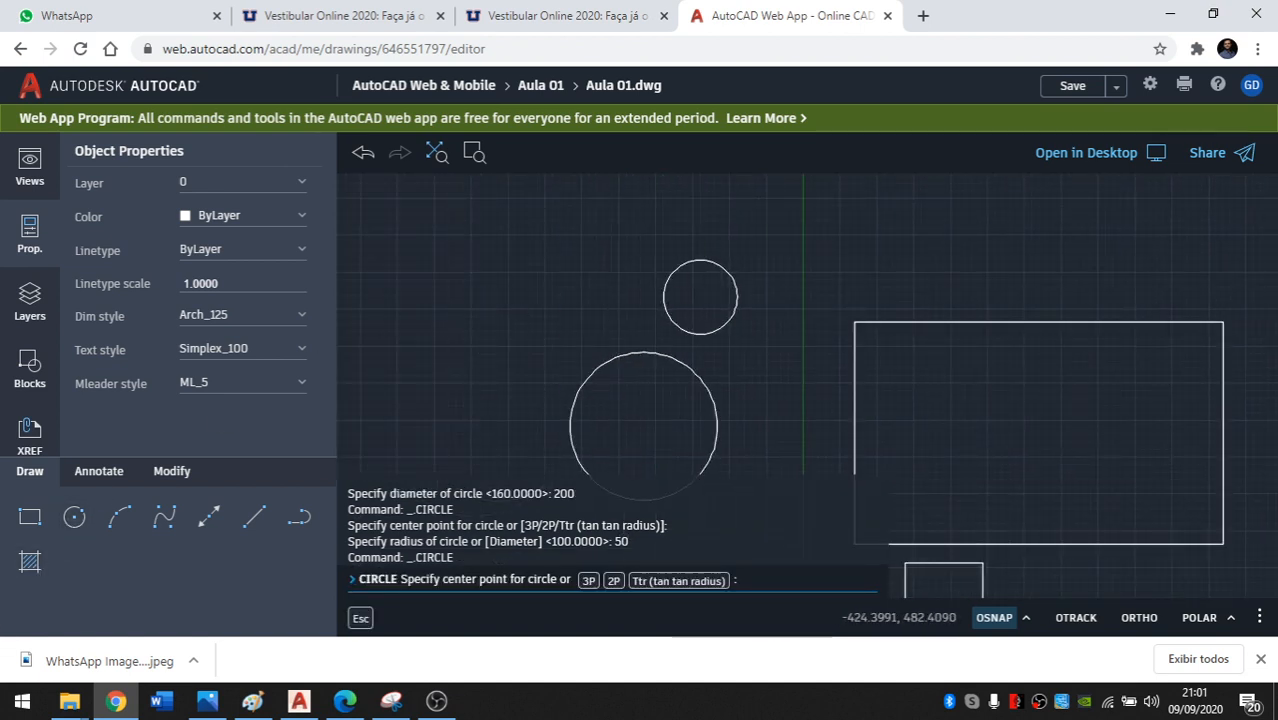
left_click(490, 322)
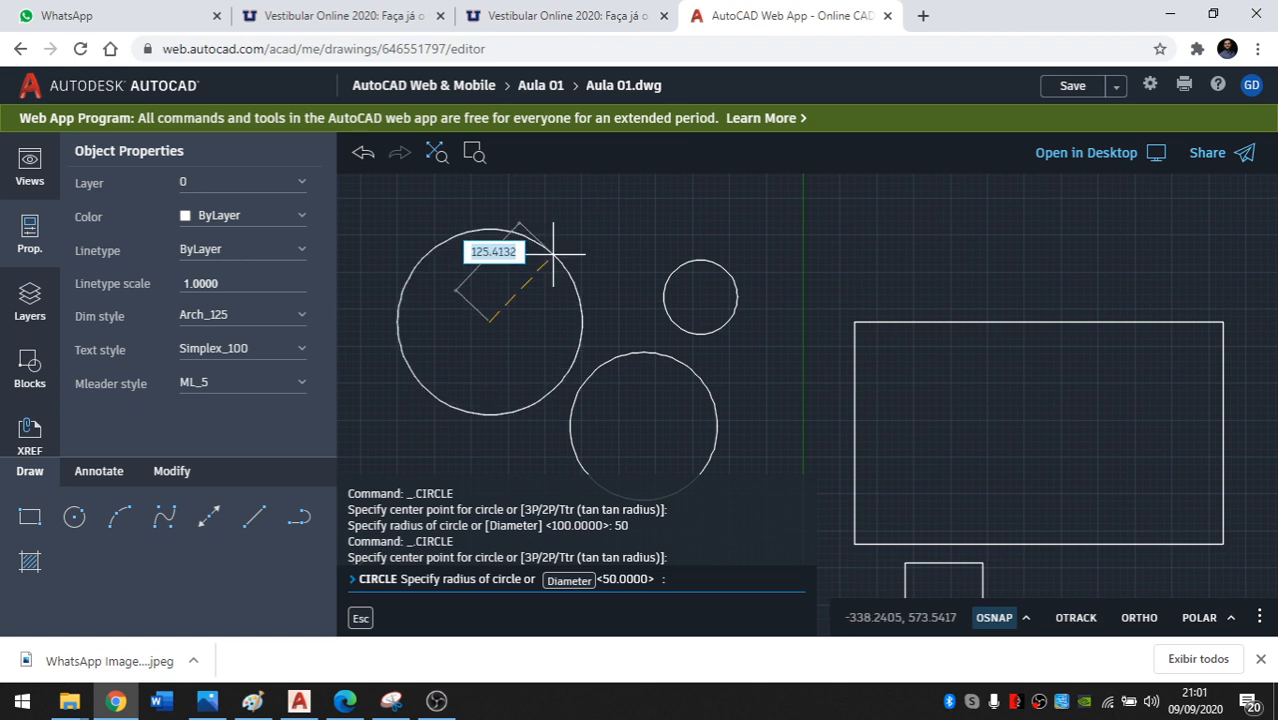
left_click(570, 582)
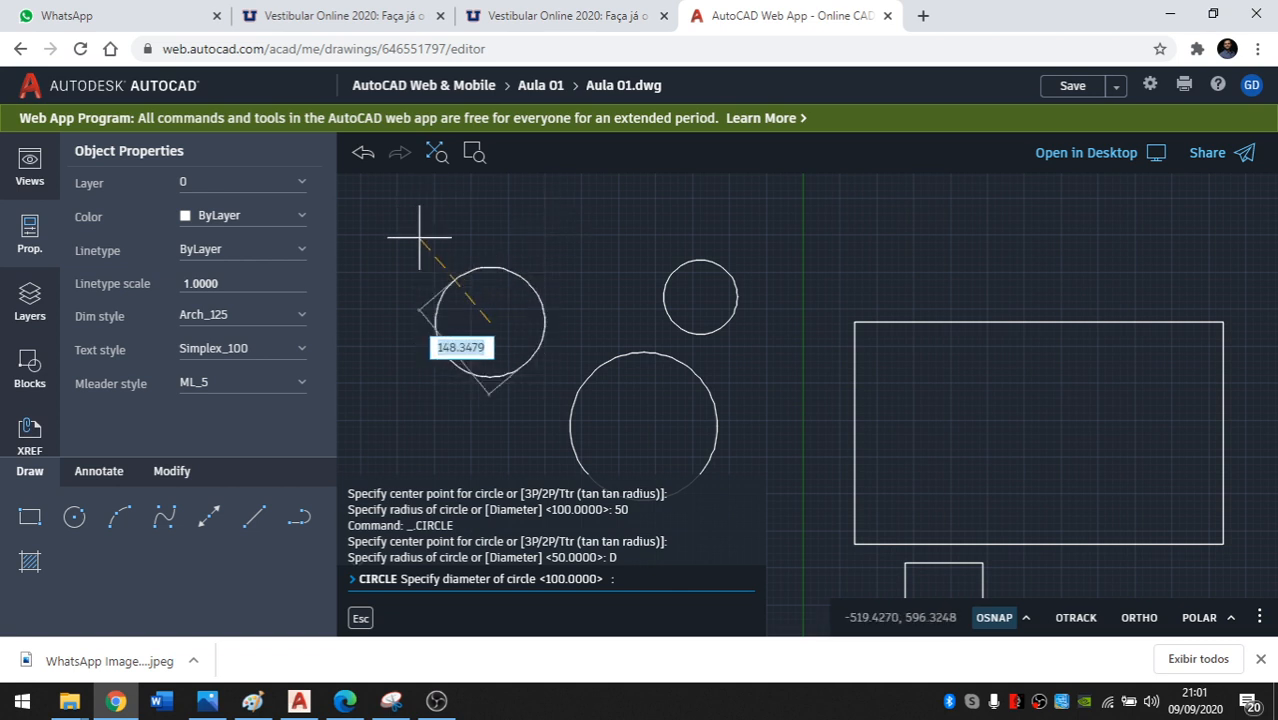
type("200")
key("Return")
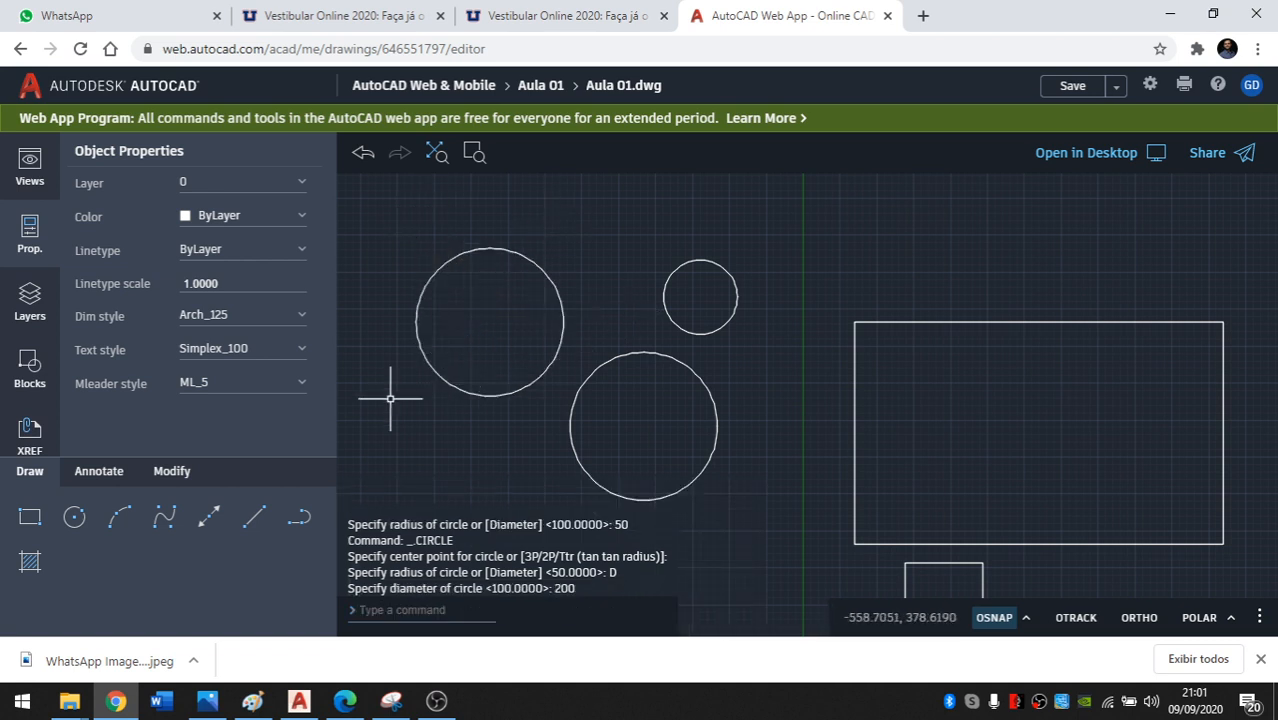
Hide the object properties and drawing tools, leaving no circle command active.
scroll(633, 357, "down", 2)
left_click(76, 518)
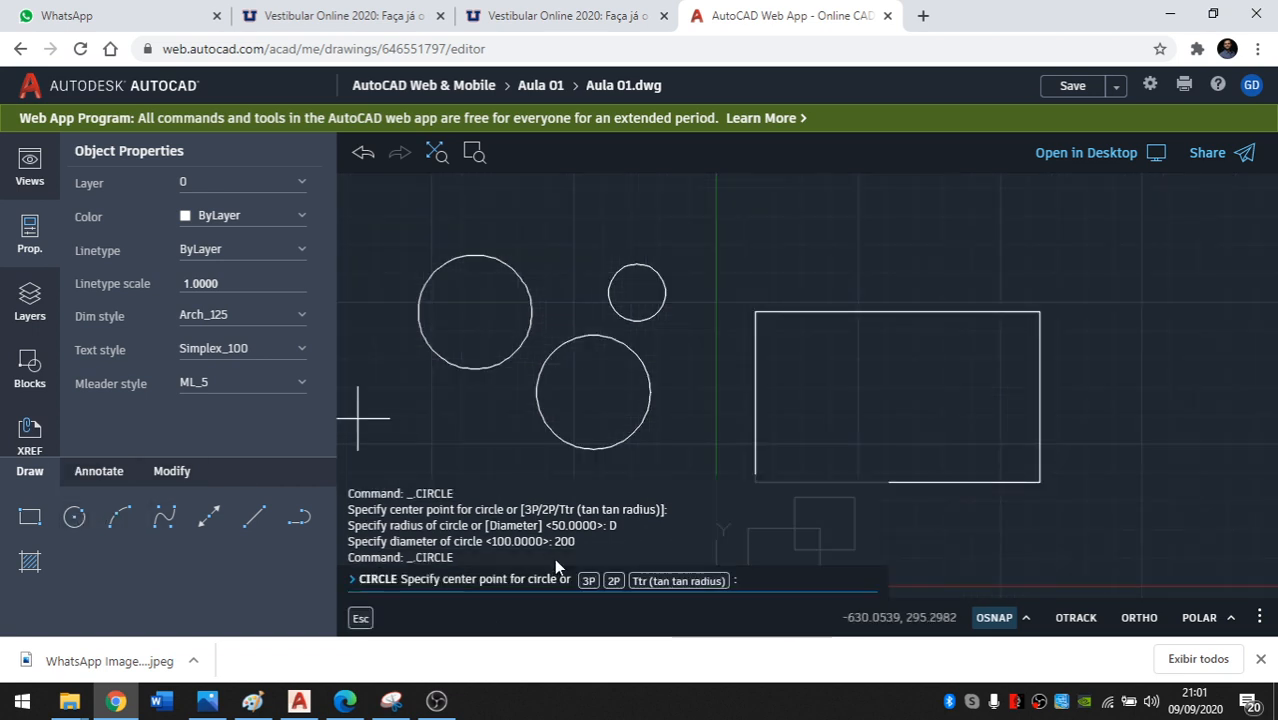
left_click(322, 151)
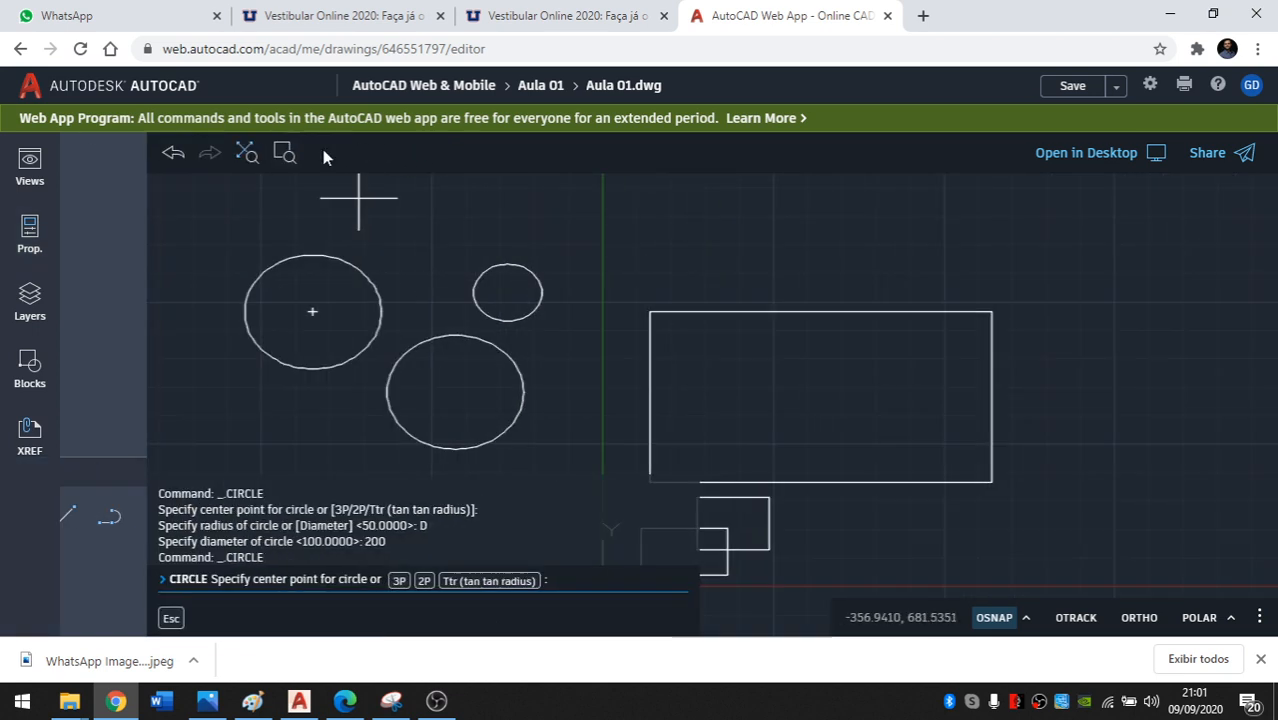
key("Escape")
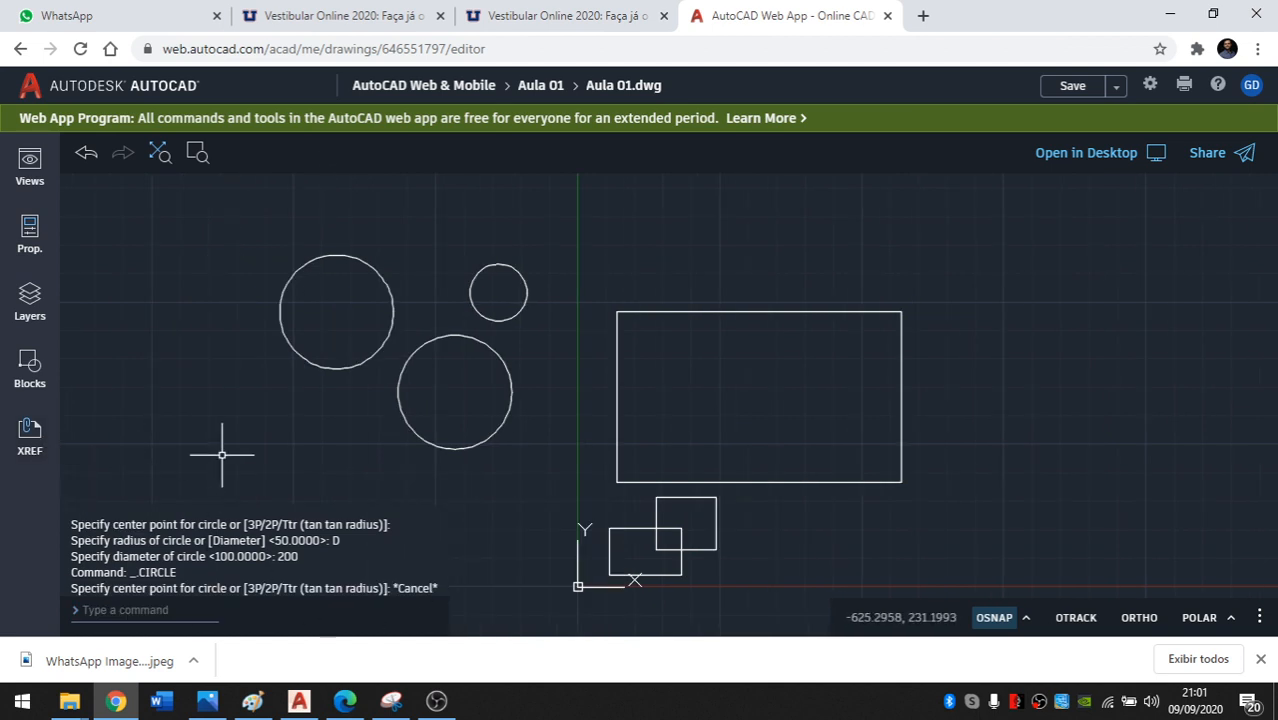
Draw a 3P circle through the large rectangle's left edge midpoint, top edge midpoint and lower right corner.
type("ci")
key("Return")
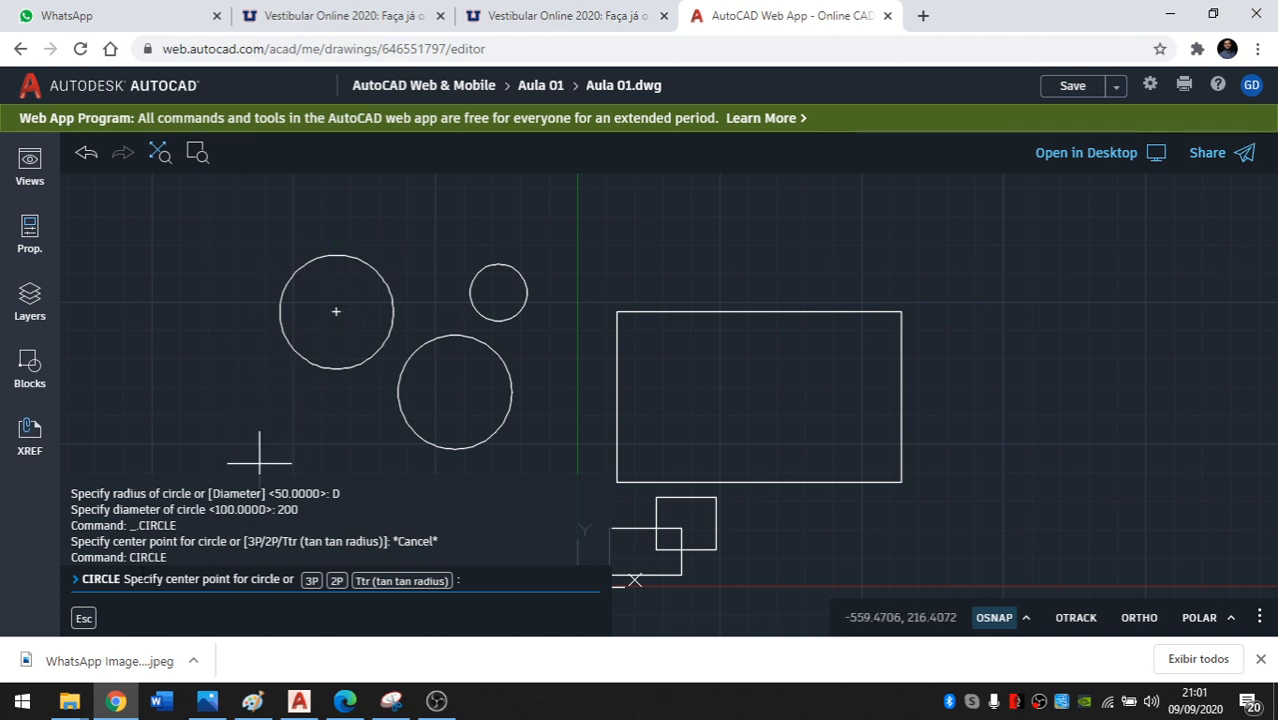
left_click_drag(137, 580, 265, 580)
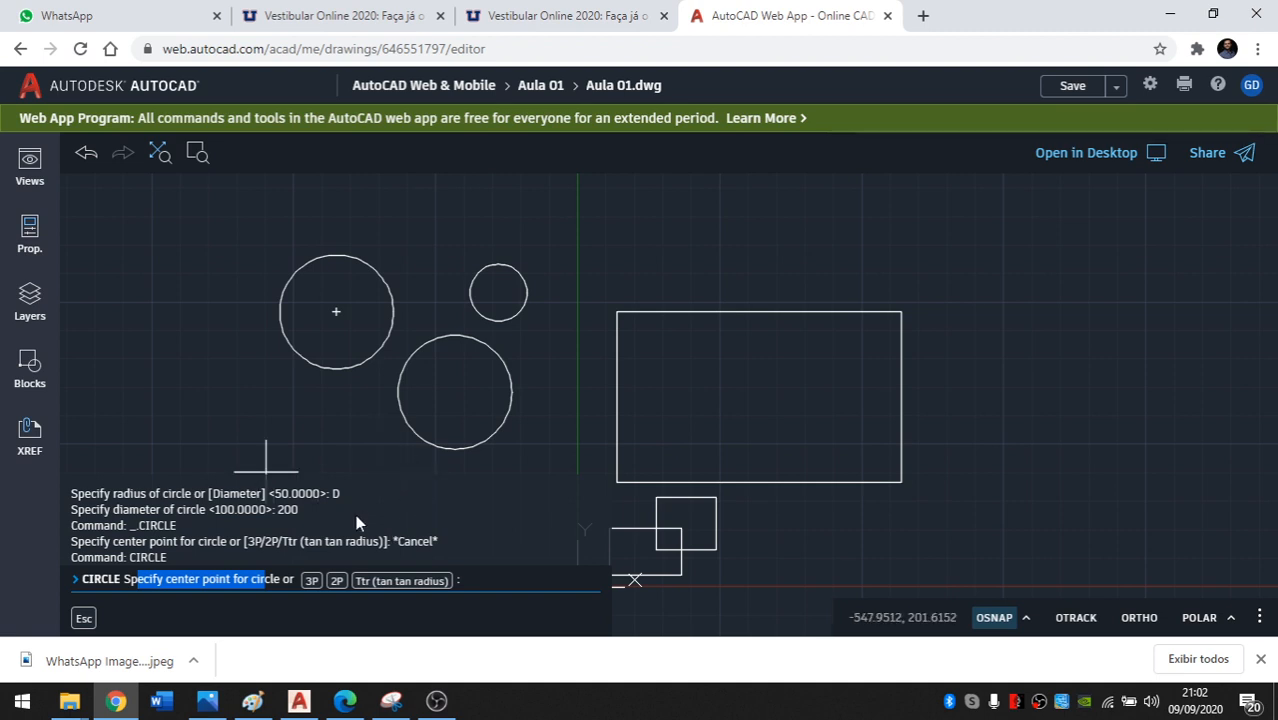
left_click(310, 584)
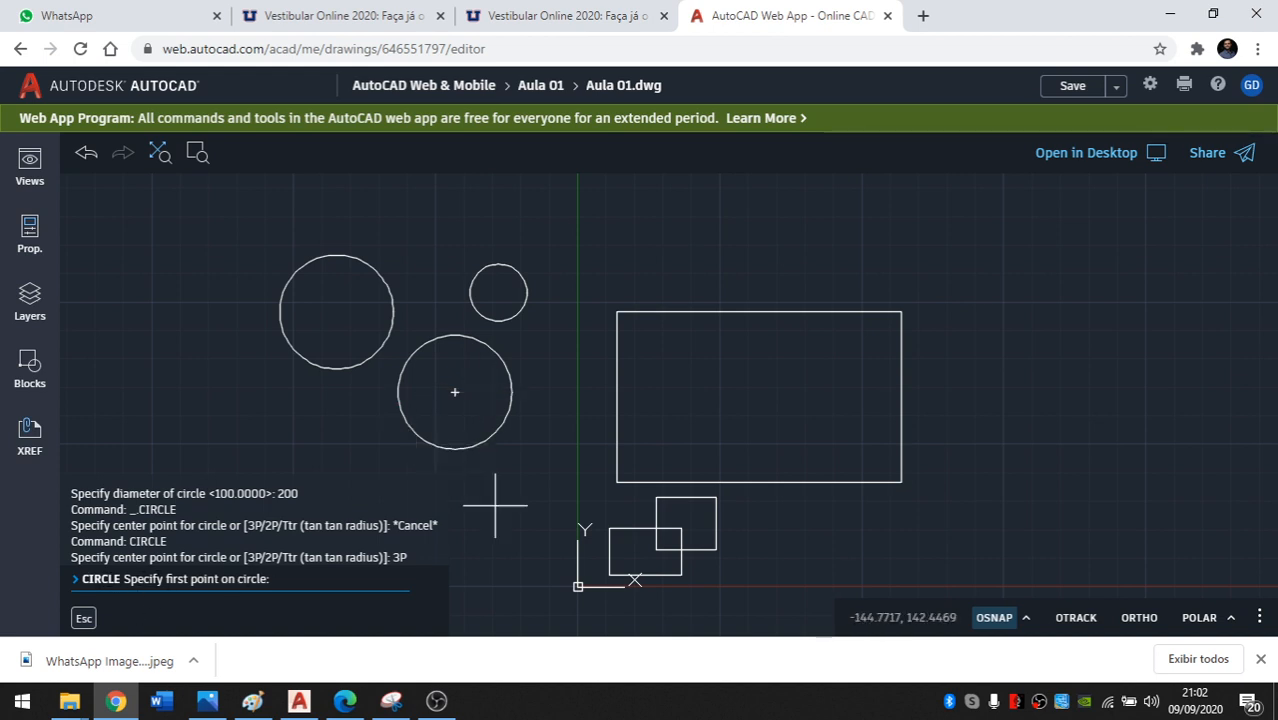
mouse_move(662, 422)
middle_mouse_down()
mouse_move(514, 428)
mouse_move(451, 415)
middle_mouse_up()
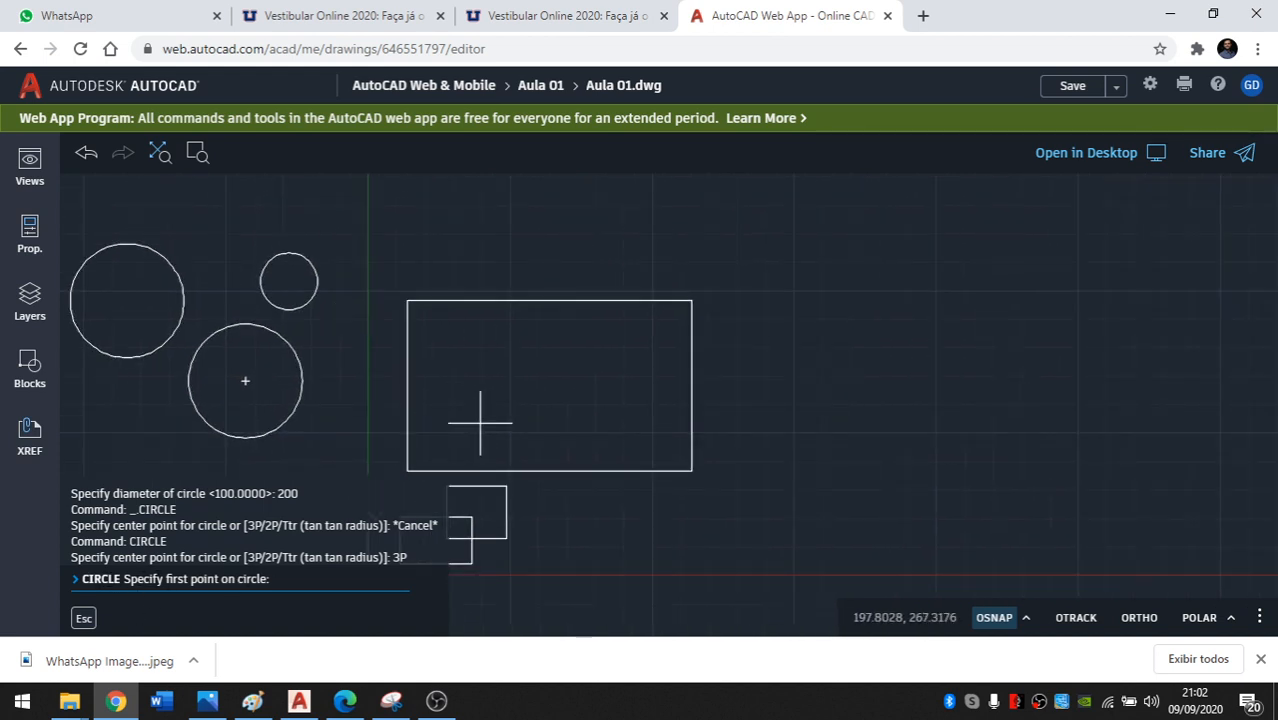
left_click(407, 385)
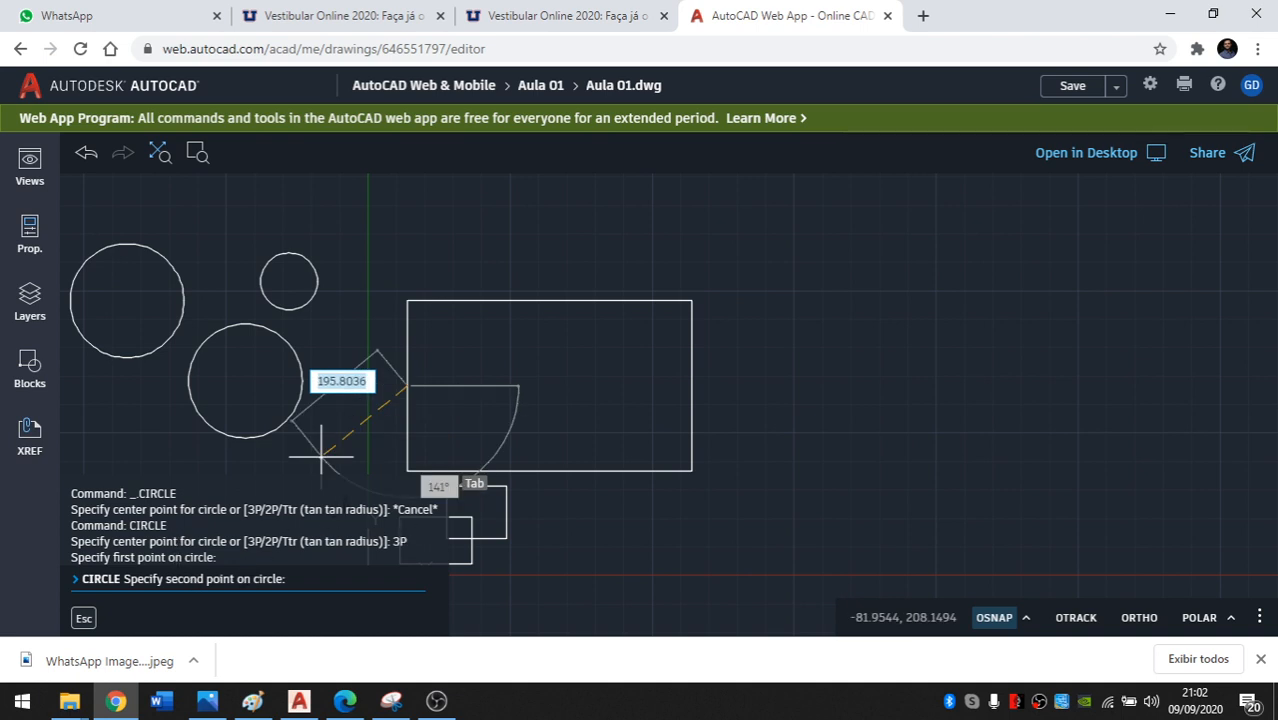
left_click(549, 300)
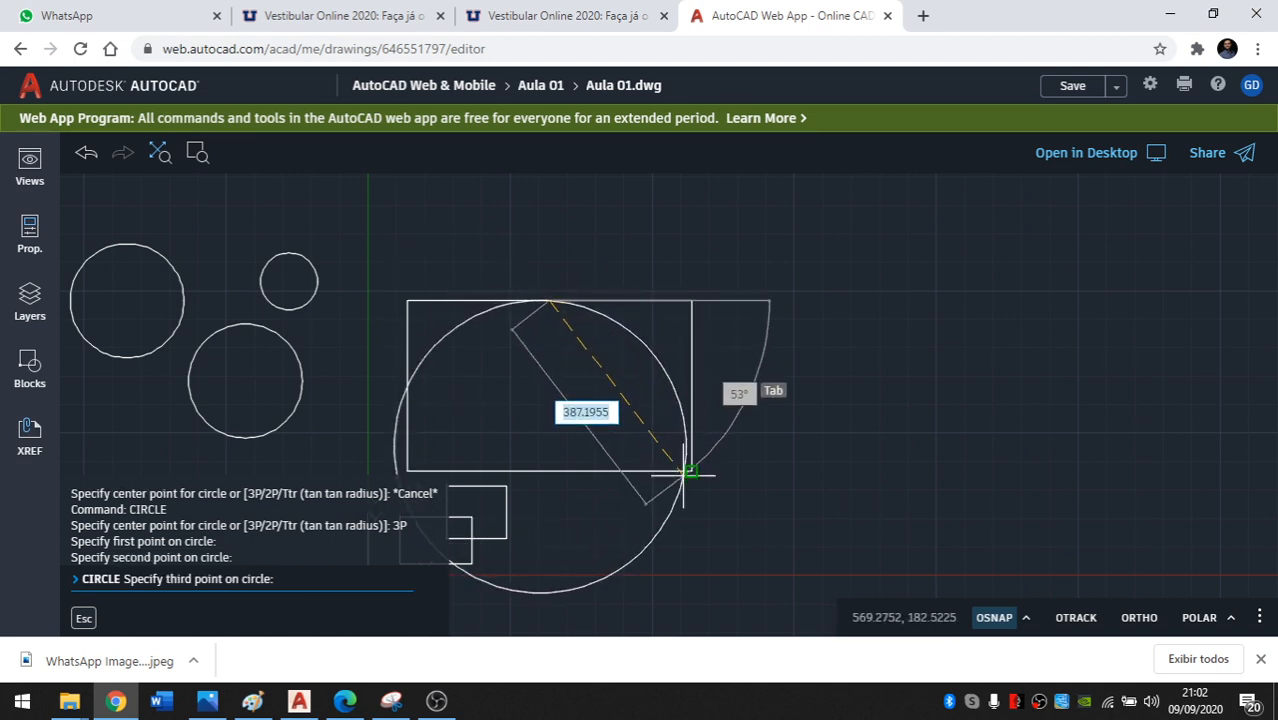
left_click(691, 470)
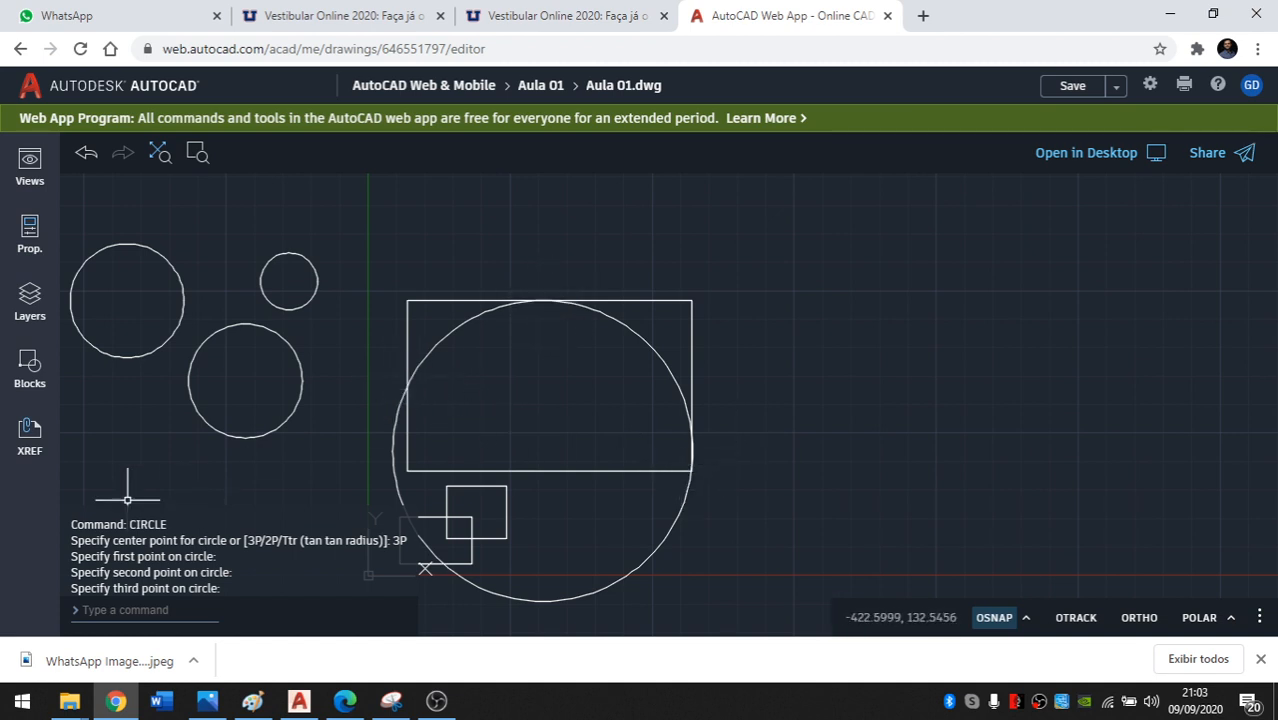
Draw a 2P circle whose diameter spans the large rectangle's top edge from corner to corner.
type("ci")
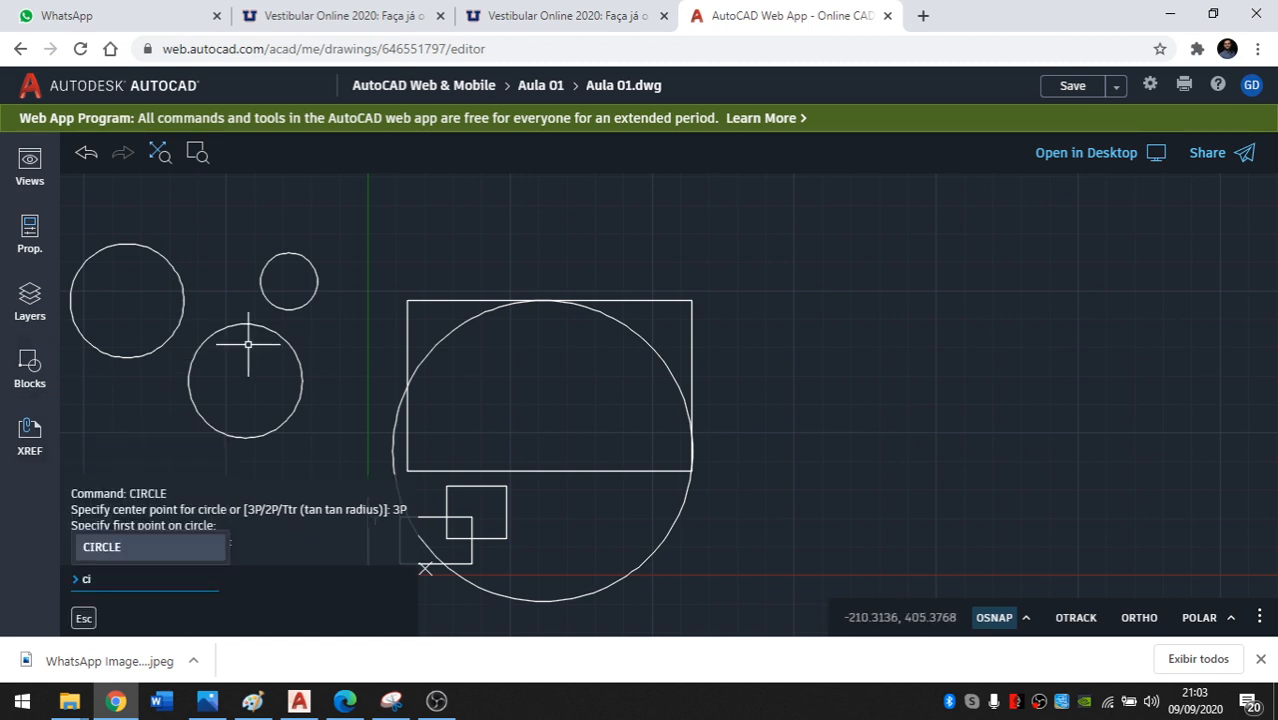
key("Return")
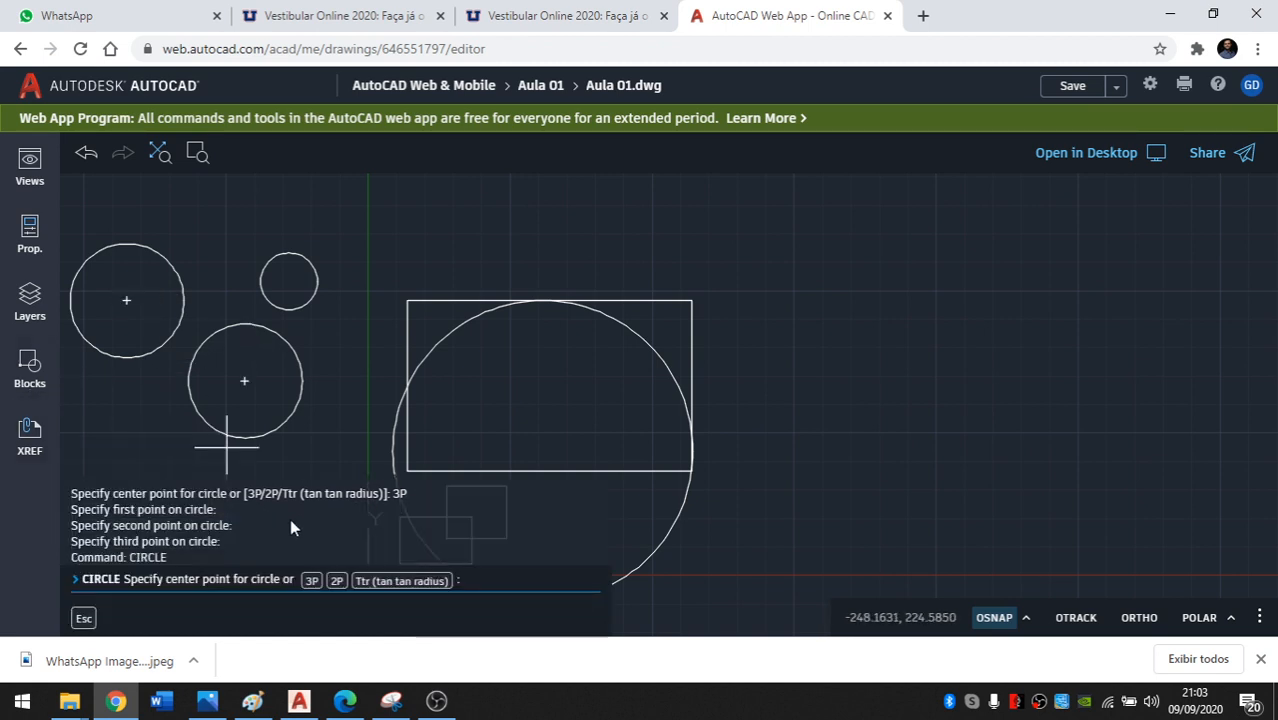
left_click(336, 581)
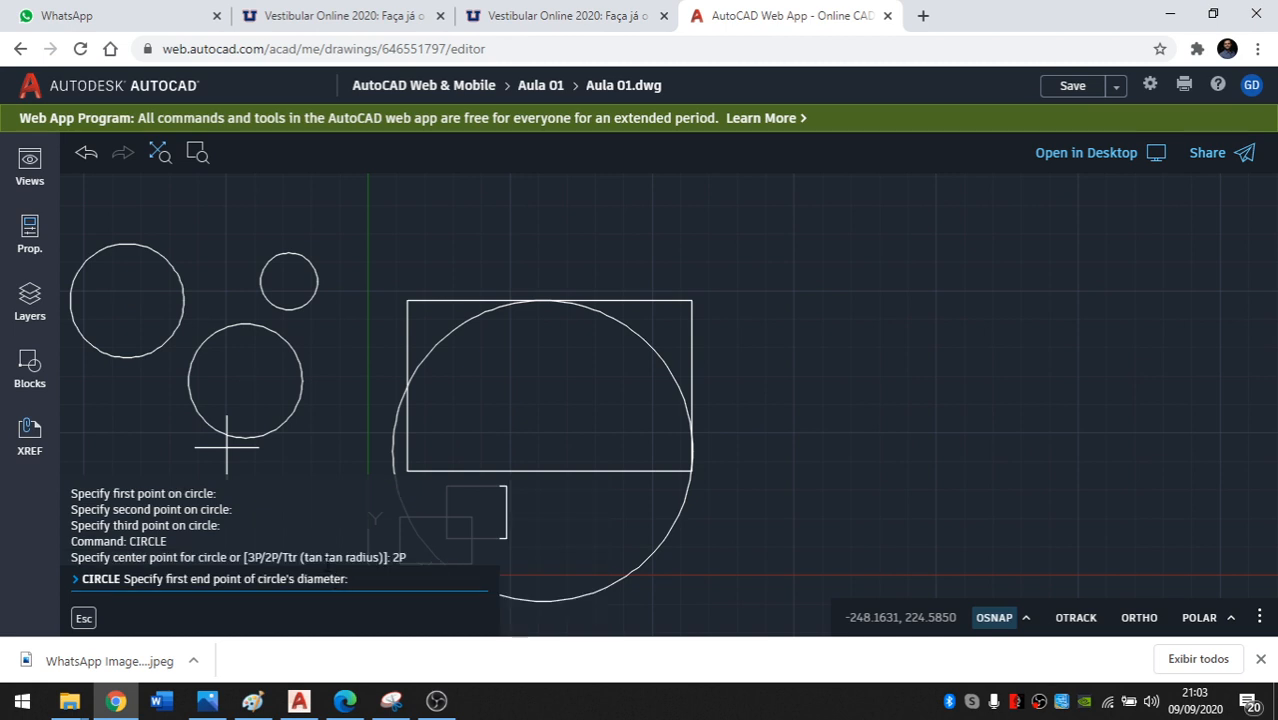
left_click(407, 301)
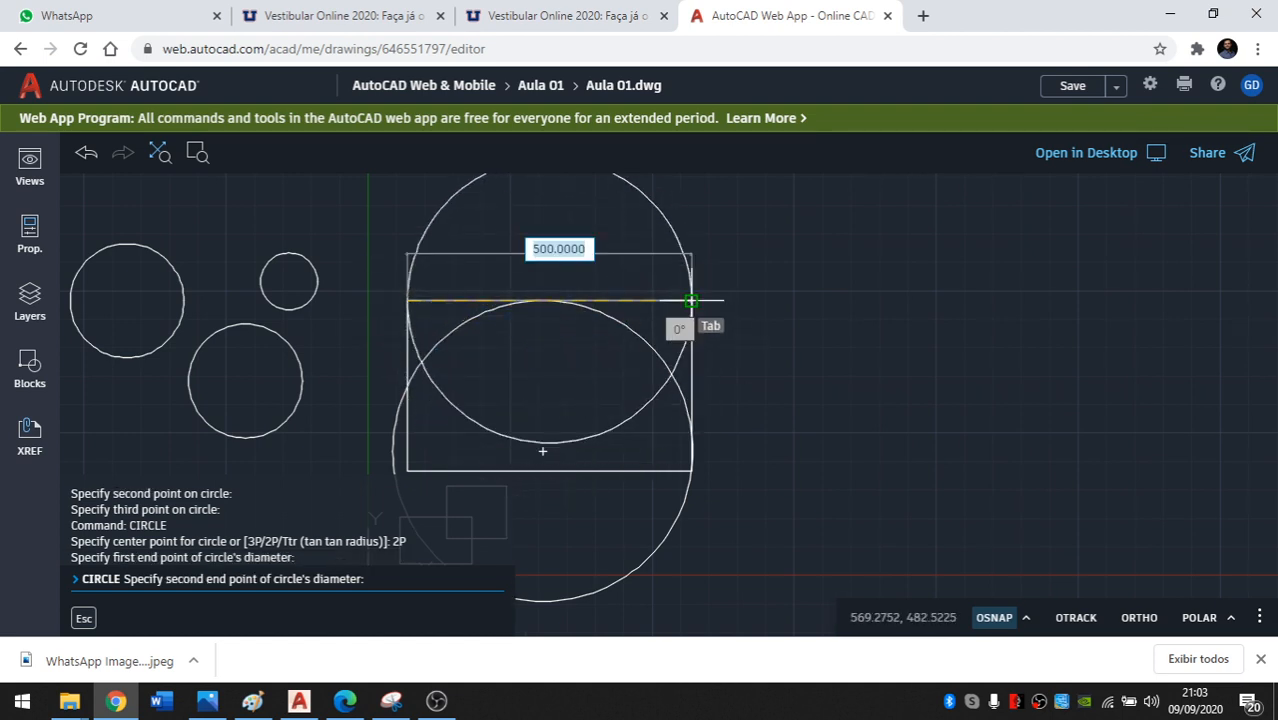
left_click(691, 300)
middle_click_drag(787, 285, 785, 308)
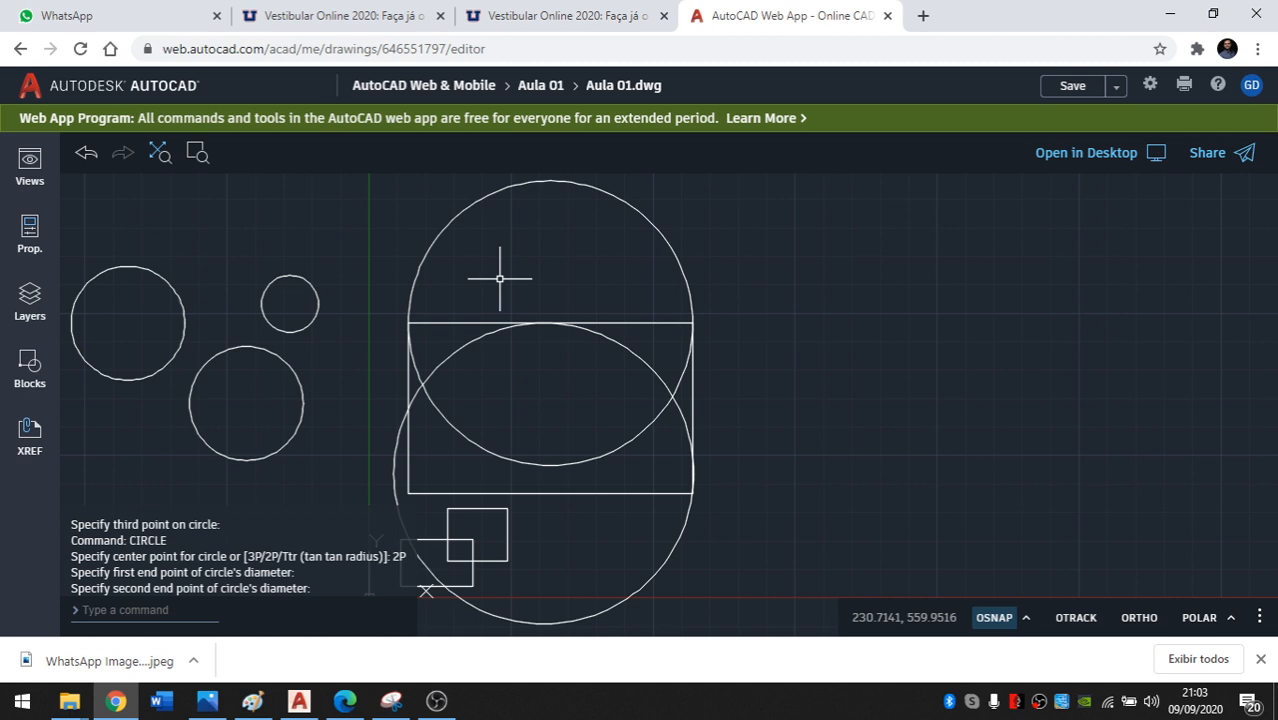
Erase the three-point and two-point circles that overlap the large rectangle.
middle_click_drag(506, 367, 536, 340)
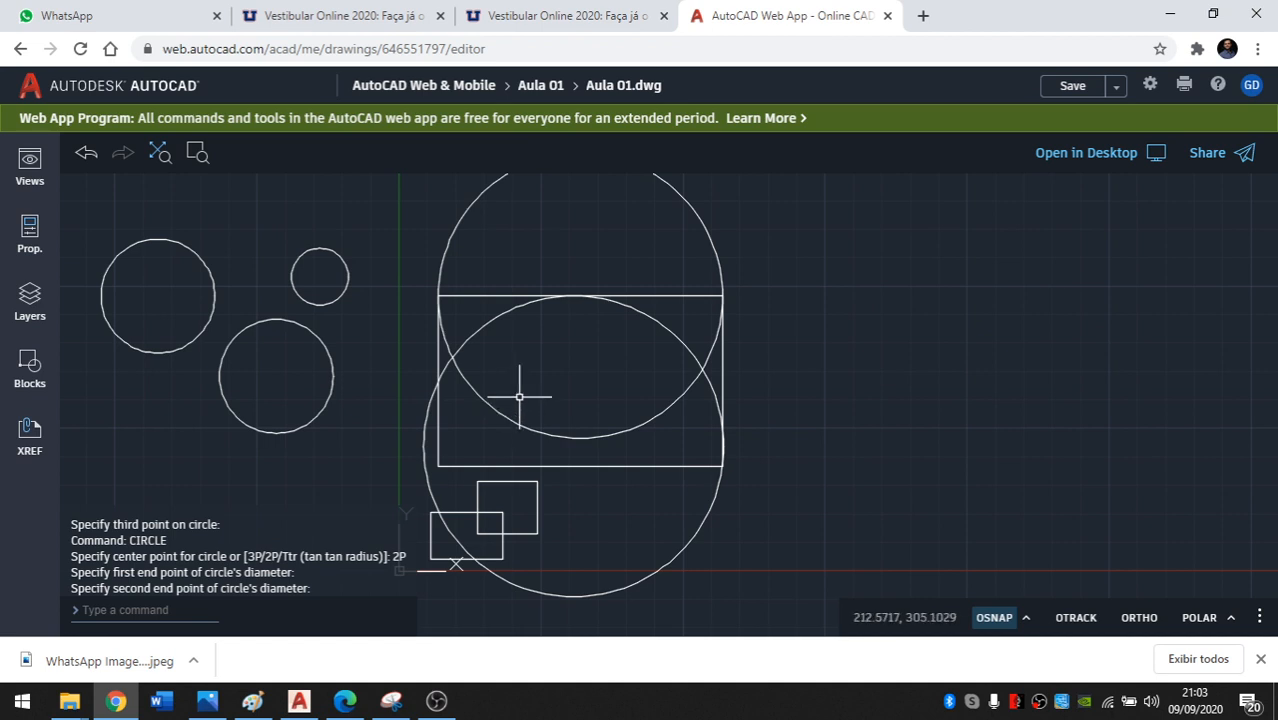
type("e")
key("Return")
left_click(576, 395)
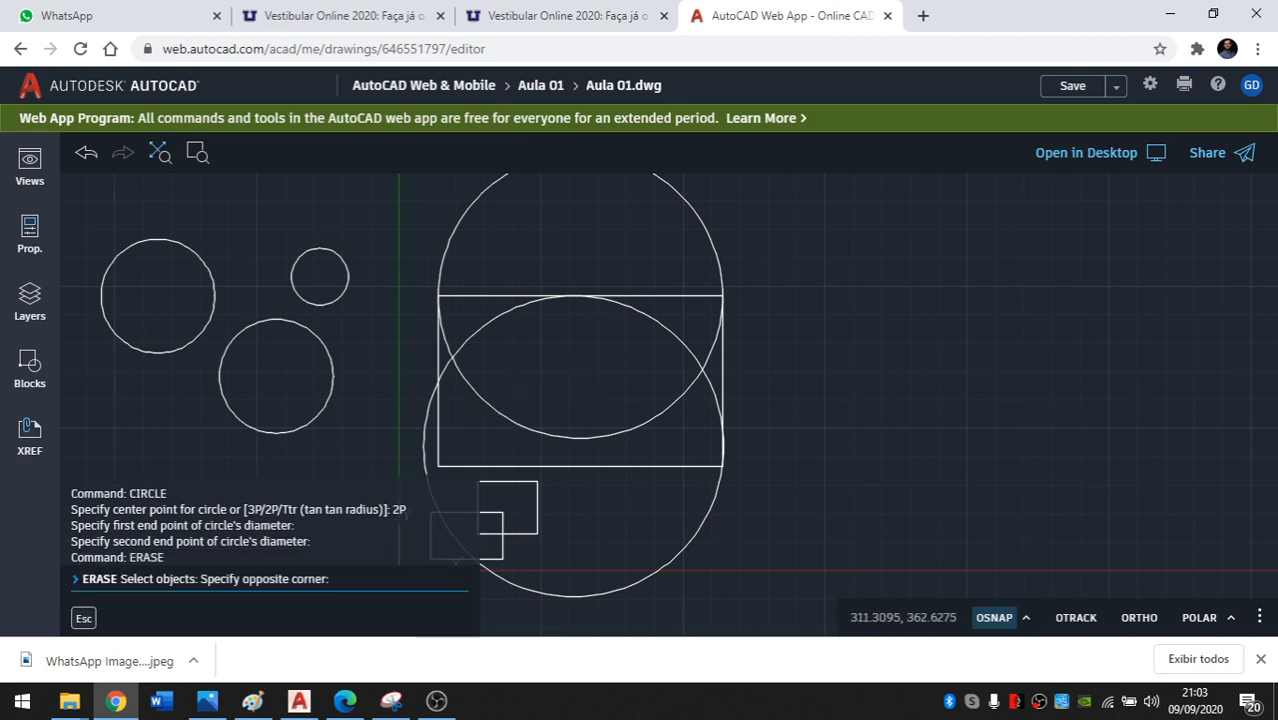
left_click(455, 371)
left_click(474, 332)
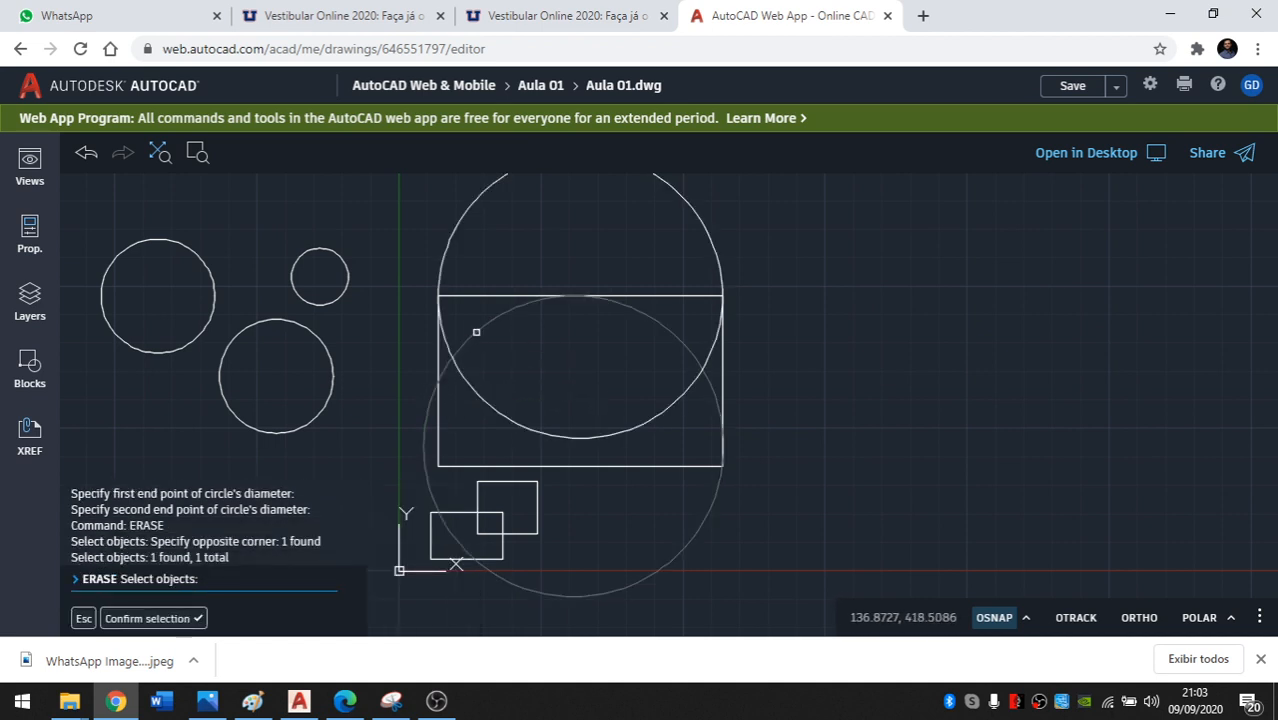
key("Return")
left_click(481, 364)
left_click(465, 406)
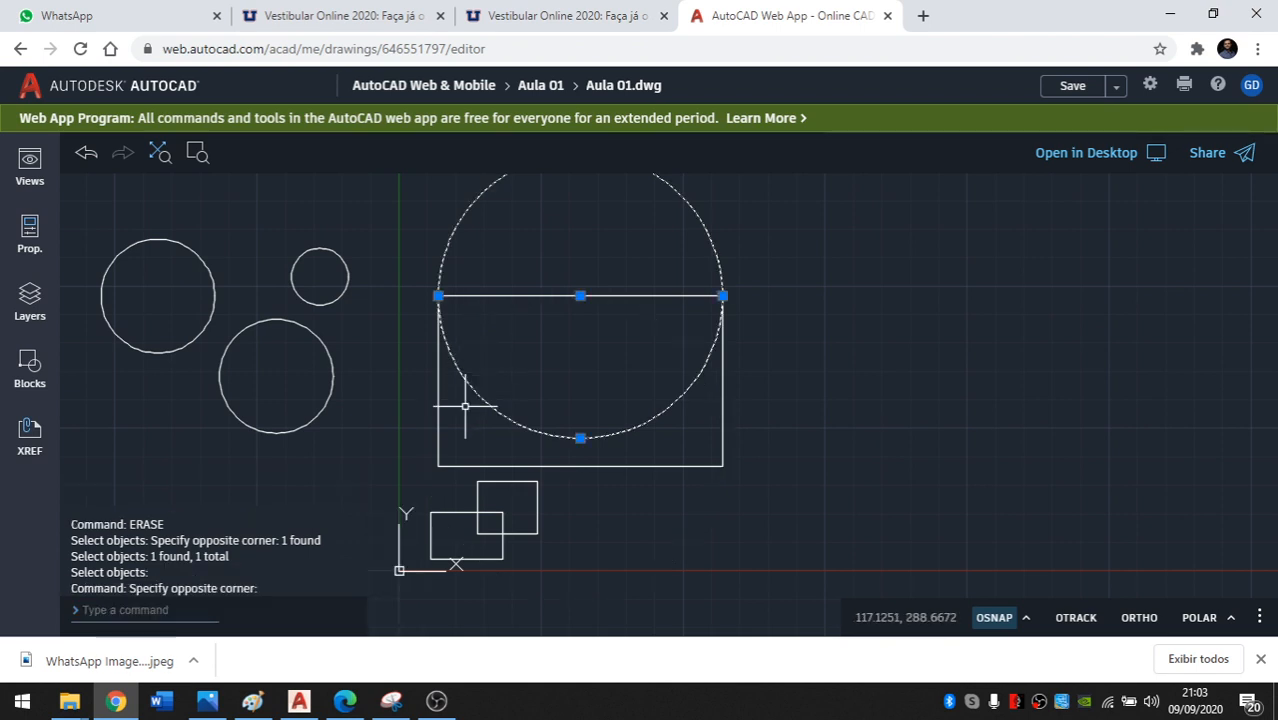
key("Delete")
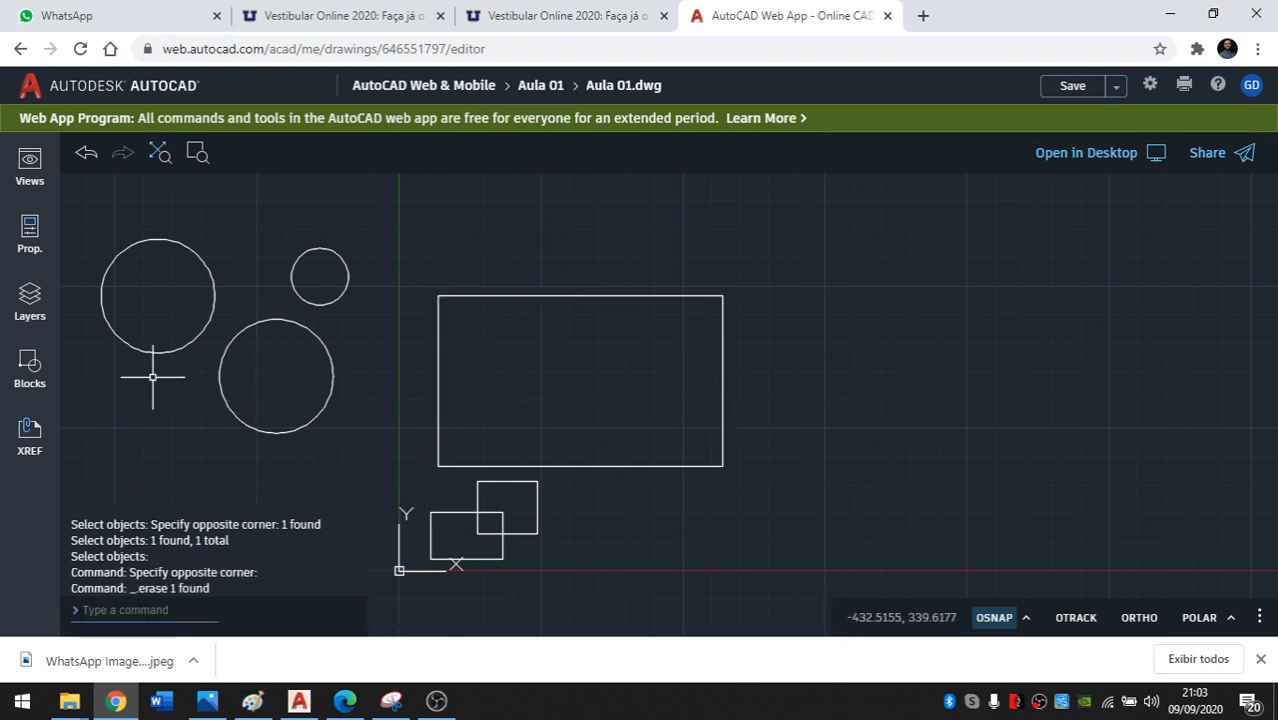
Draw a Ttr circle of radius 100 tangent to the leftmost large circle's right side and the lower large circle's top.
type("ci")
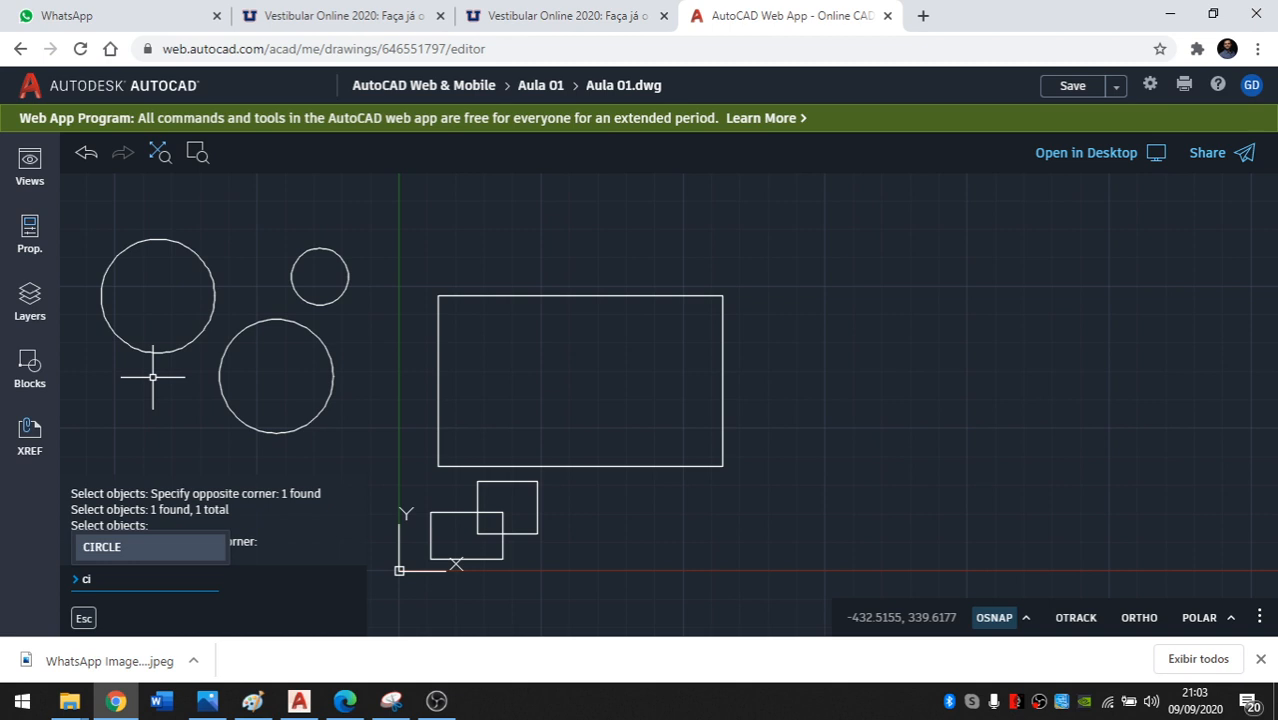
key("Return")
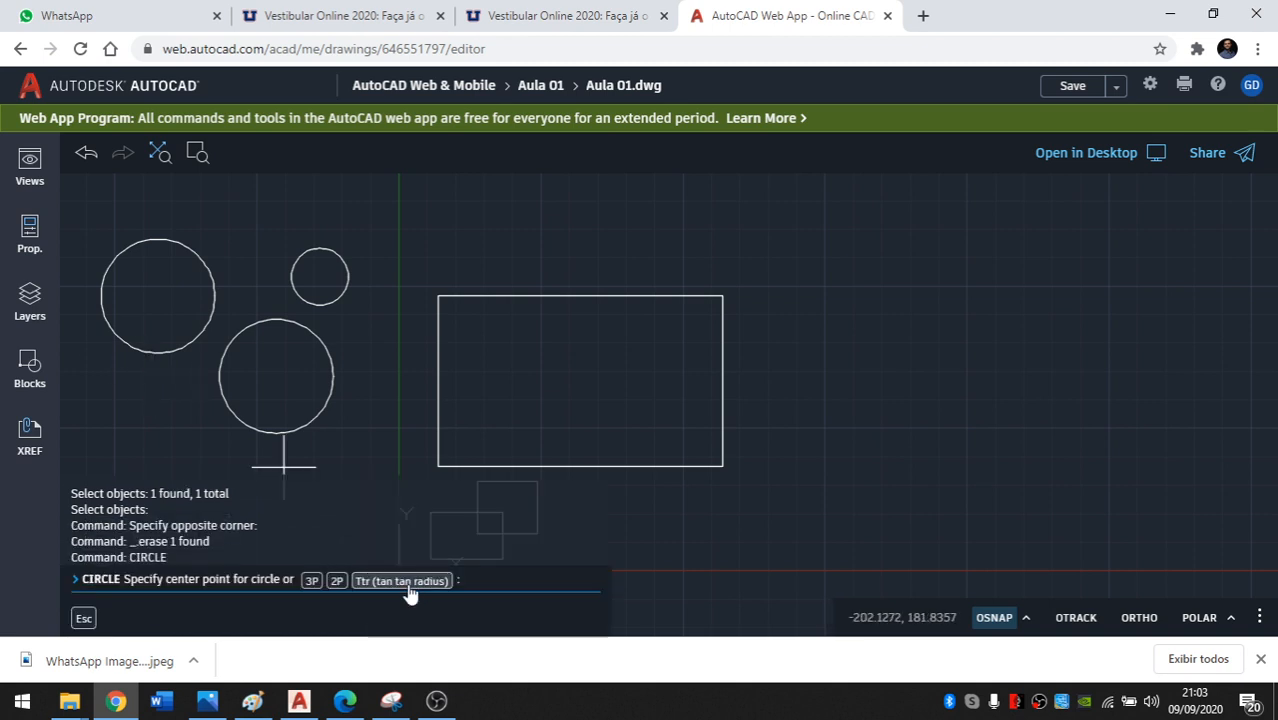
left_click(408, 581)
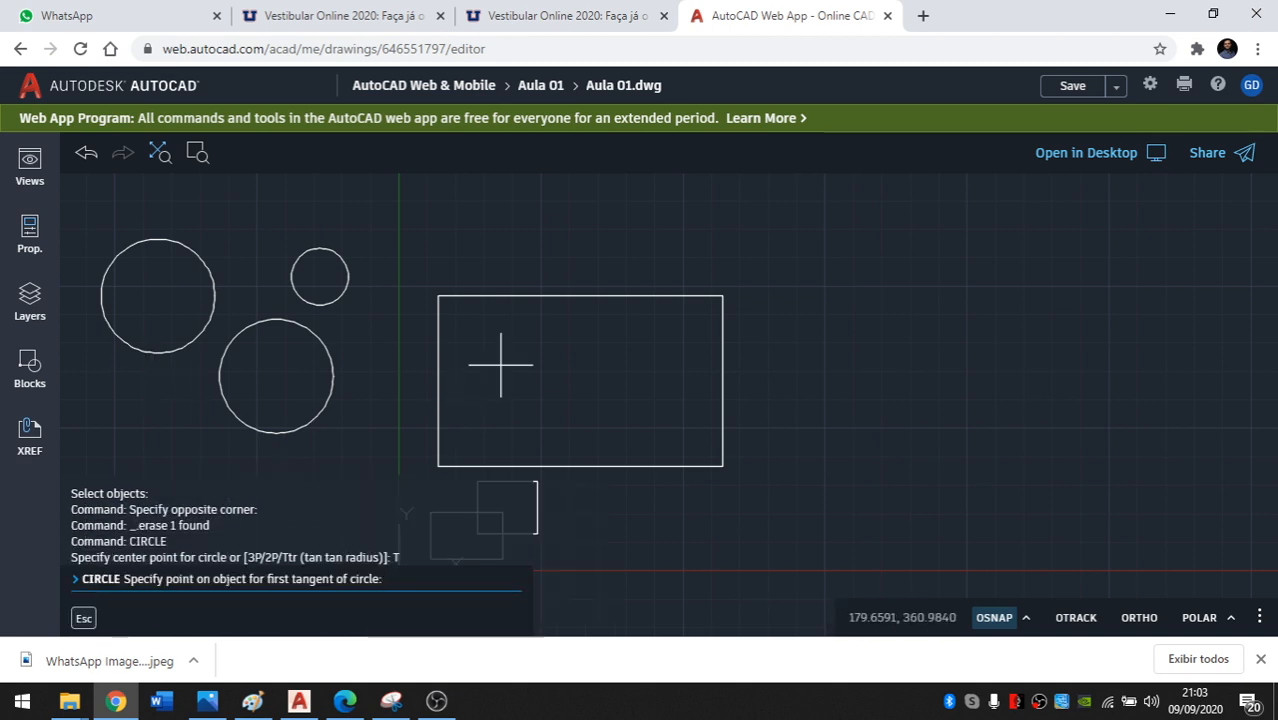
middle_click_drag(320, 318, 551, 303)
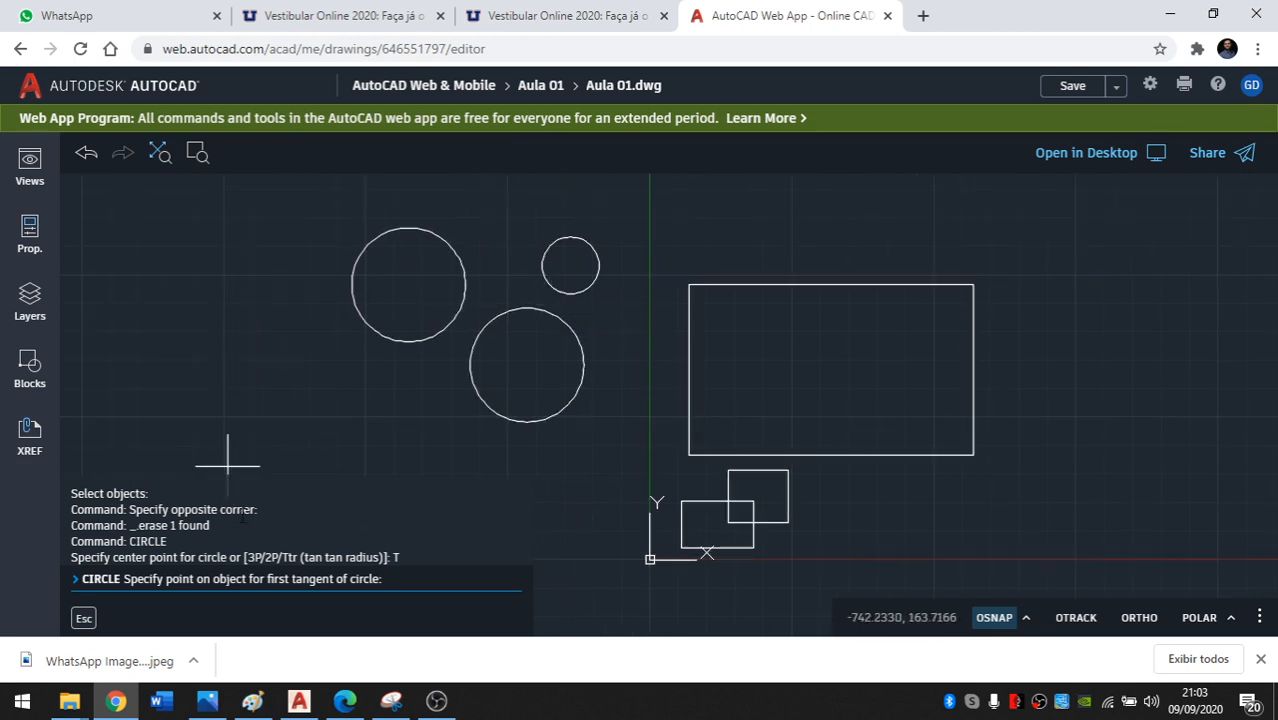
scroll(507, 270, "up", 1)
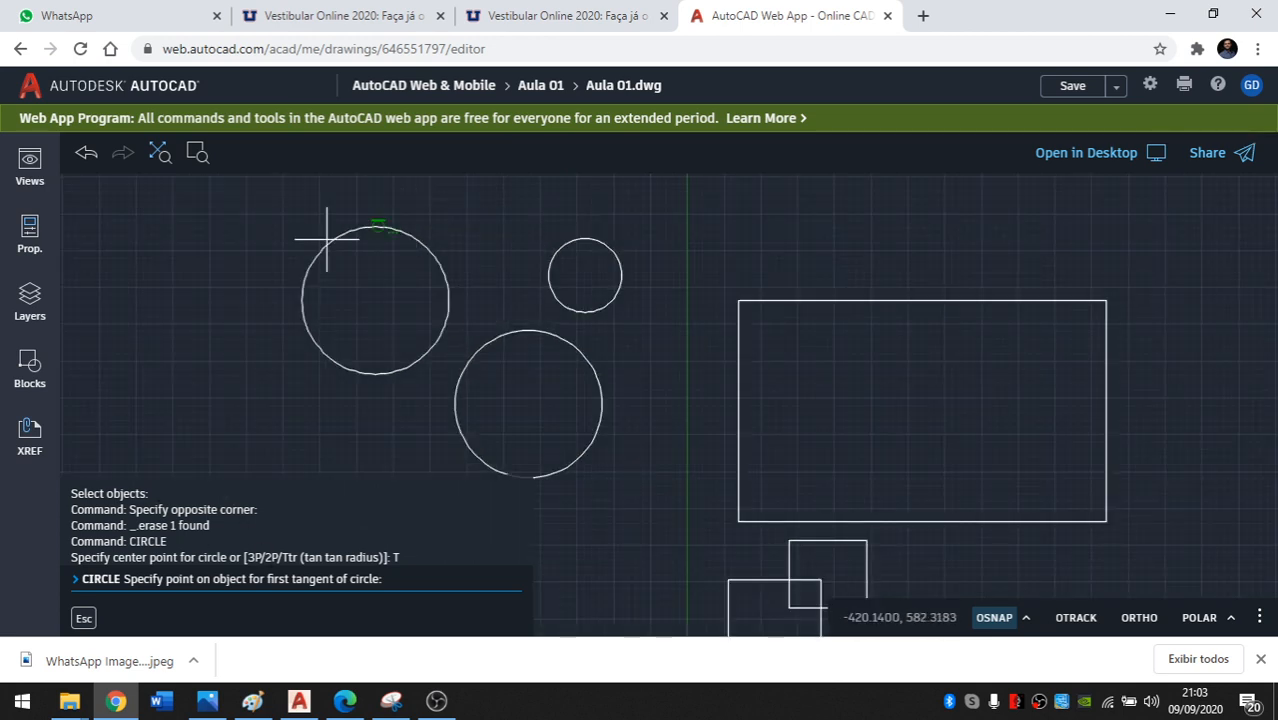
scroll(328, 228, "up", 1)
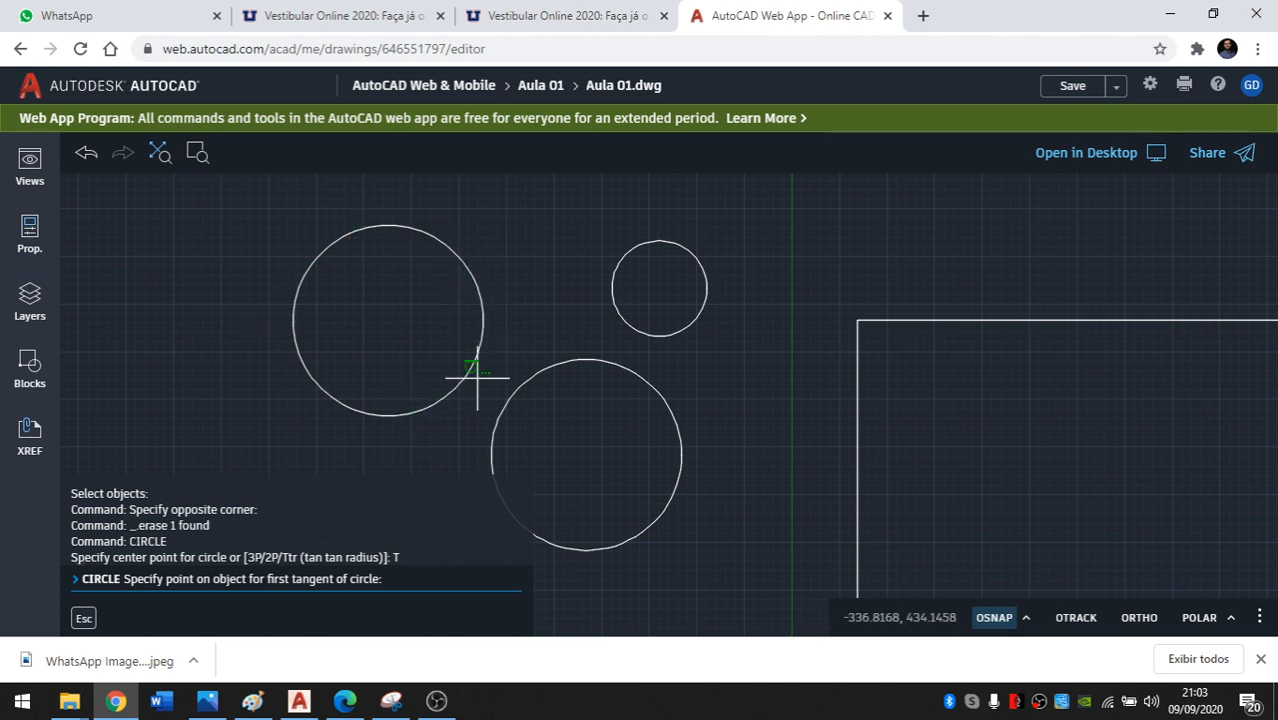
middle_click_drag(654, 356, 532, 261)
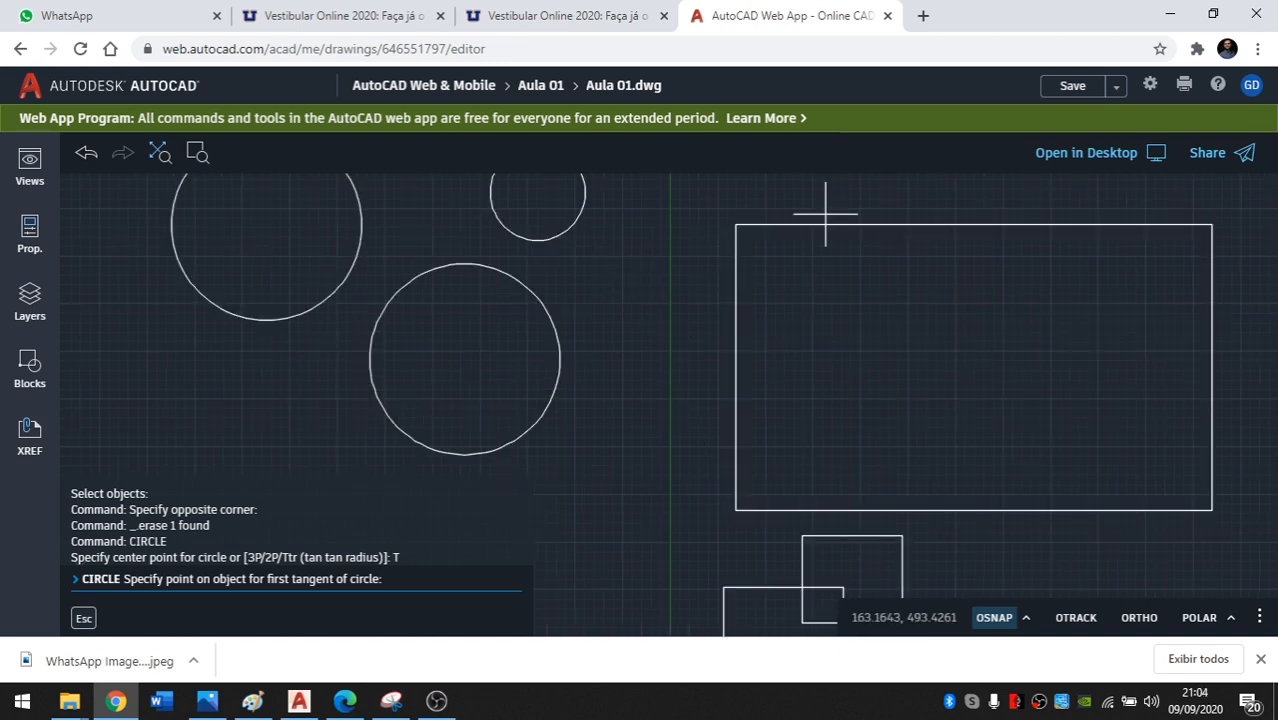
middle_click_drag(403, 208, 450, 305)
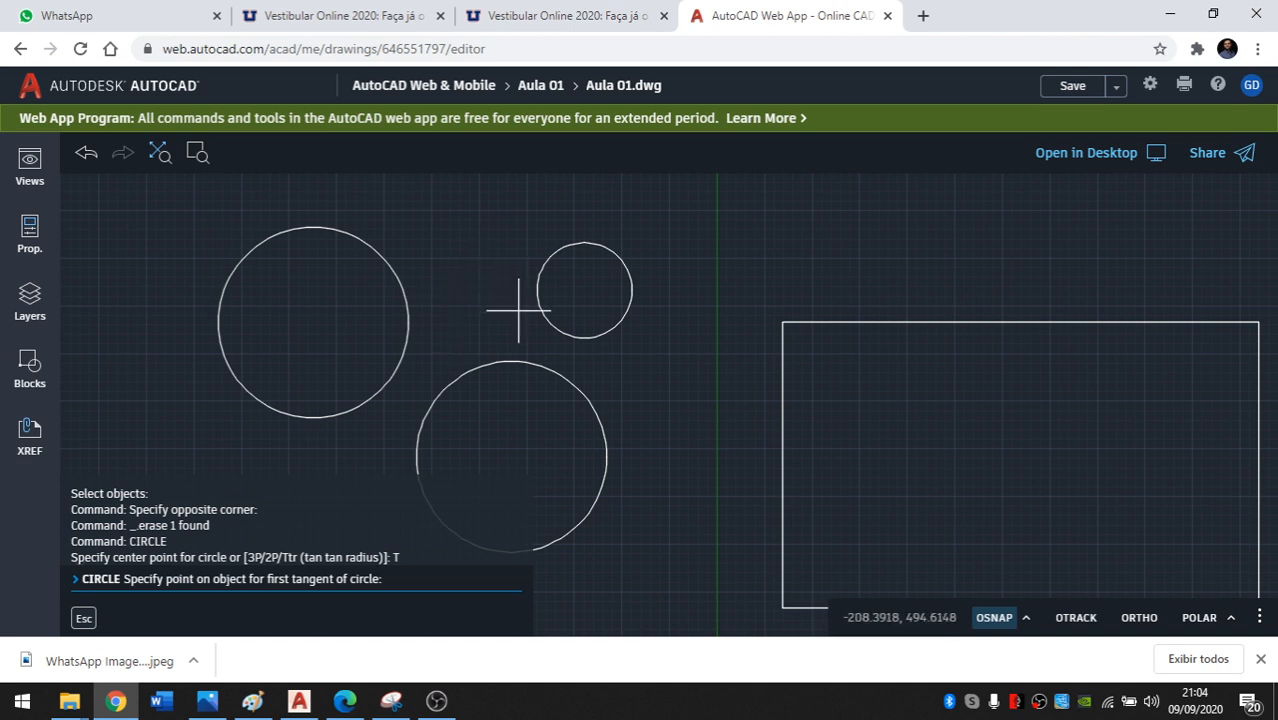
left_click(409, 301)
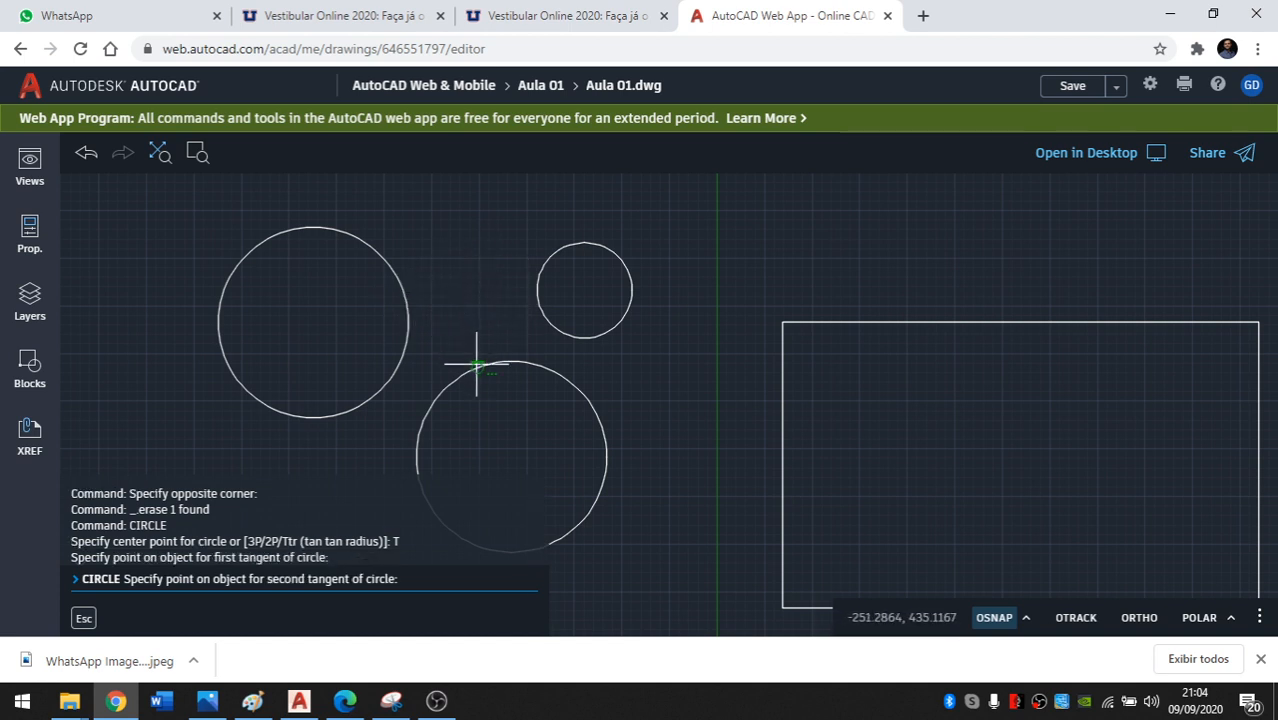
left_click(500, 361)
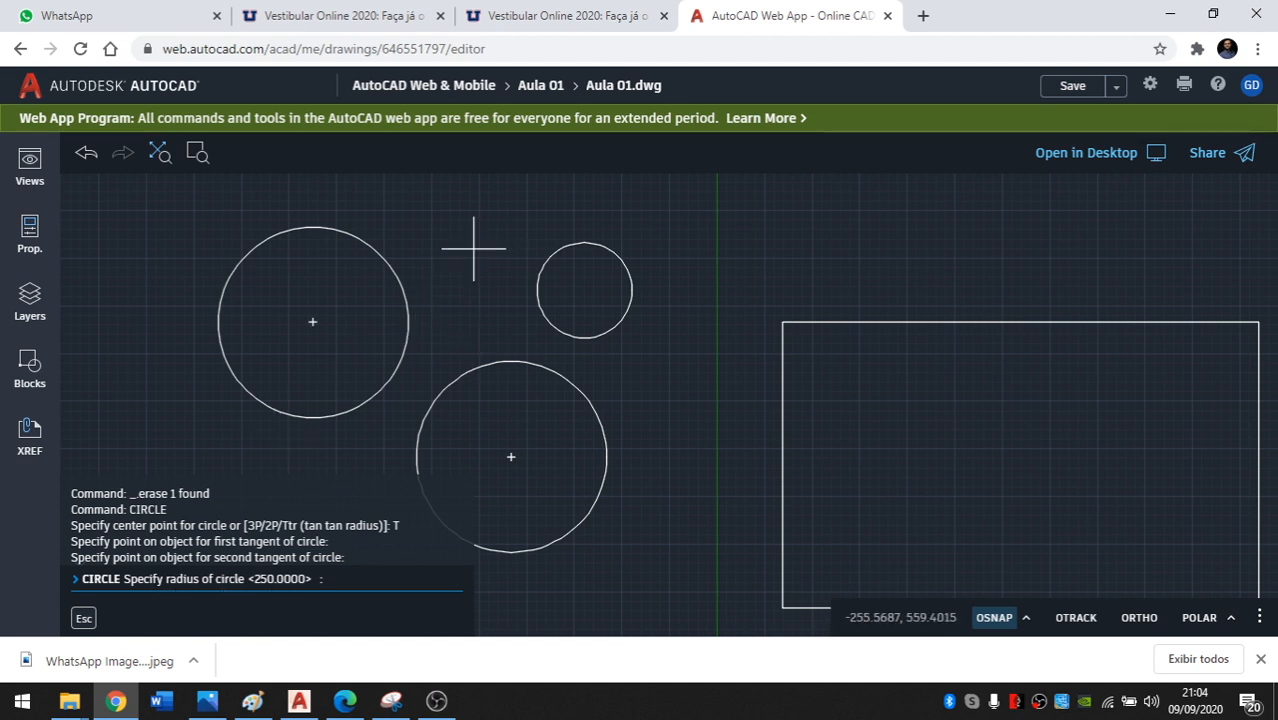
type("100")
key("Return")
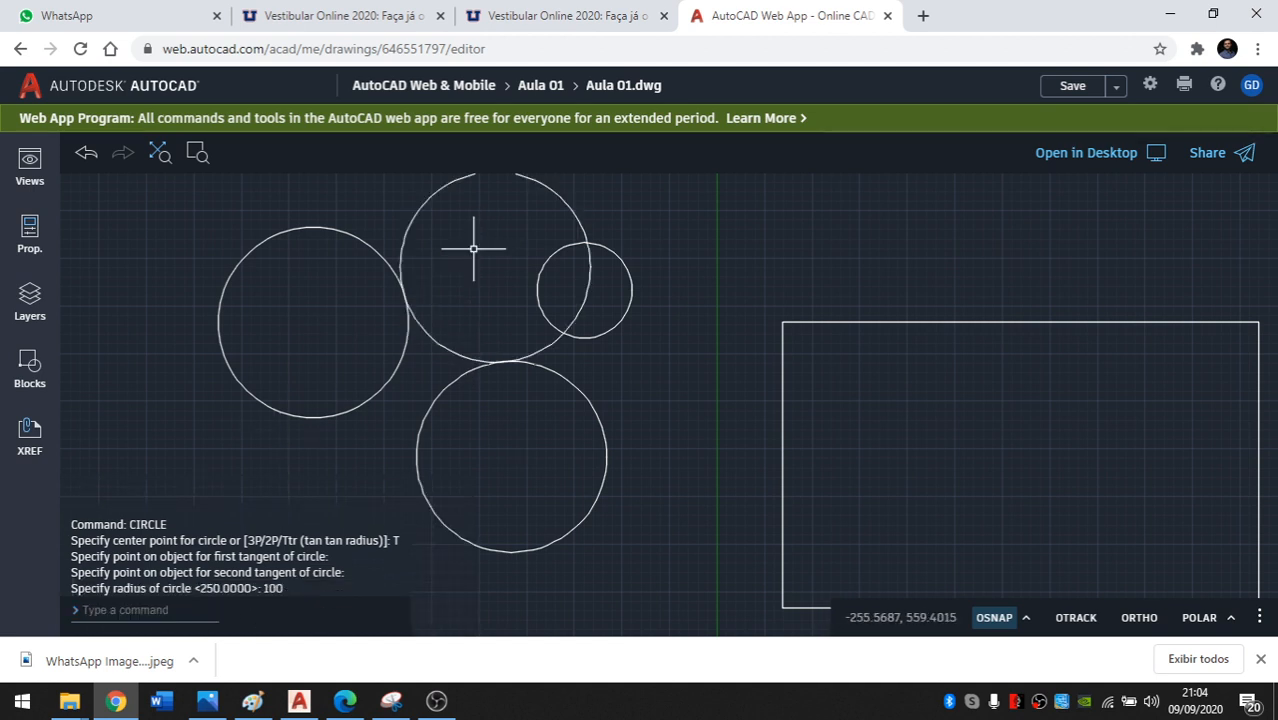
middle_click_drag(428, 259, 430, 304)
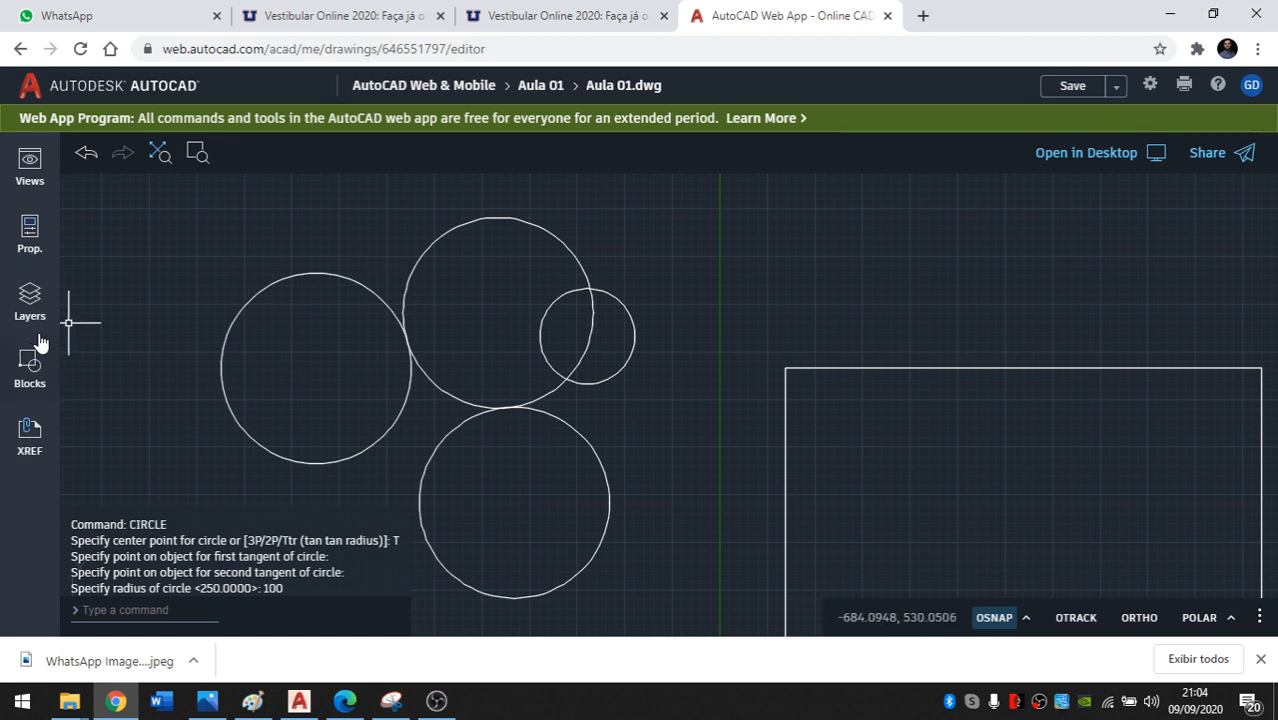
Draw a circle of radius 60 centred in the empty space above the large rectangle, near its upper left corner.
left_click(30, 232)
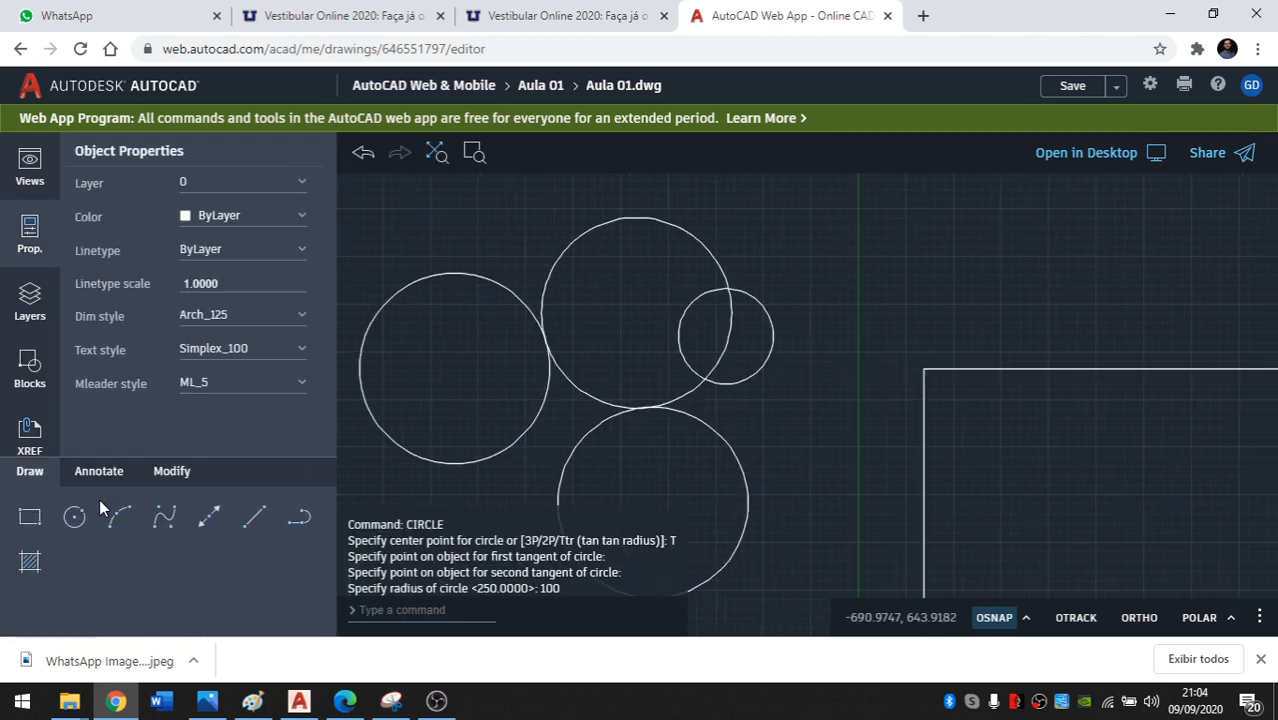
left_click(76, 517)
mouse_move(767, 472)
middle_mouse_down()
mouse_move(627, 446)
mouse_move(657, 446)
middle_mouse_up()
scroll(657, 446, "down", 1)
scroll(628, 313, "down", 1)
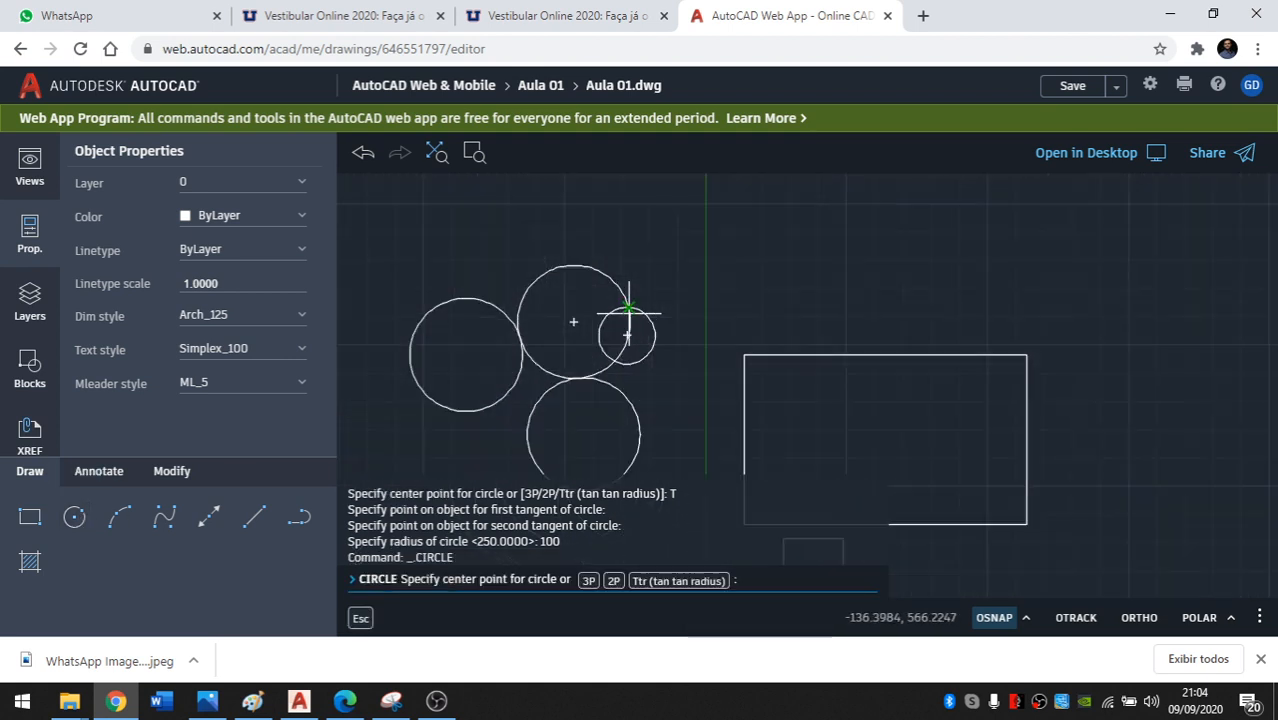
middle_click_drag(655, 387, 643, 350)
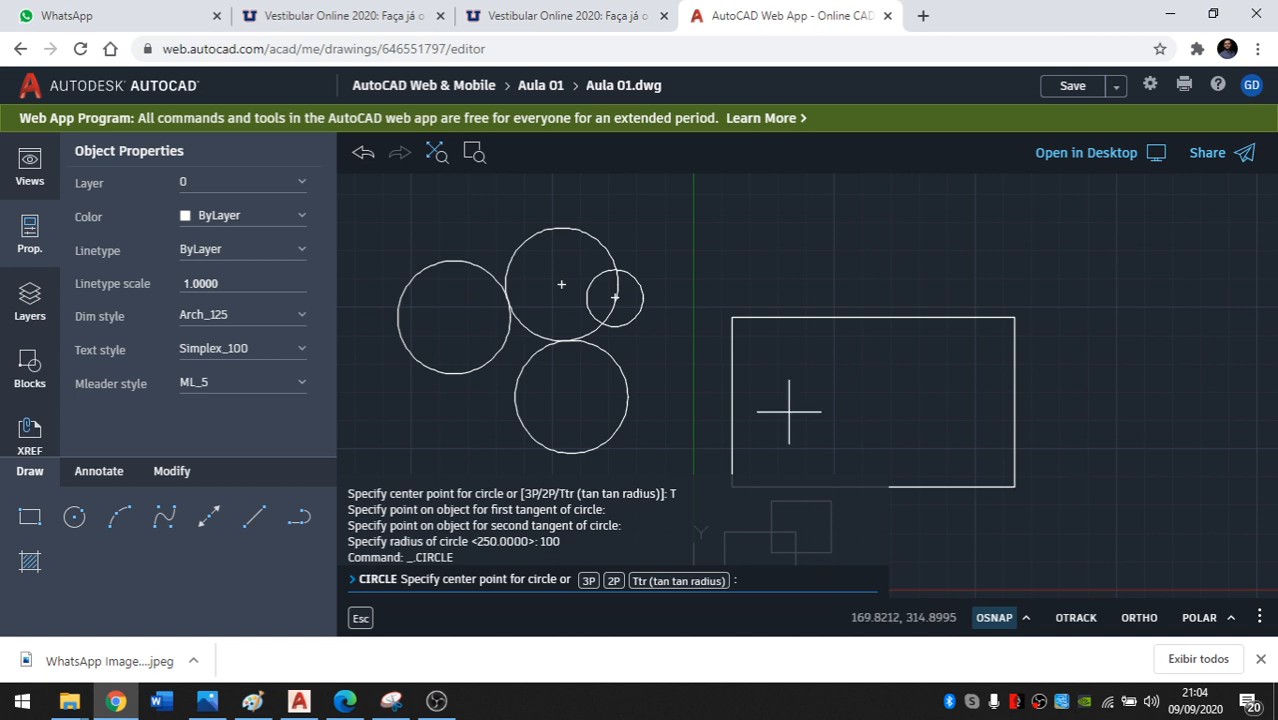
middle_click_drag(711, 282, 556, 326)
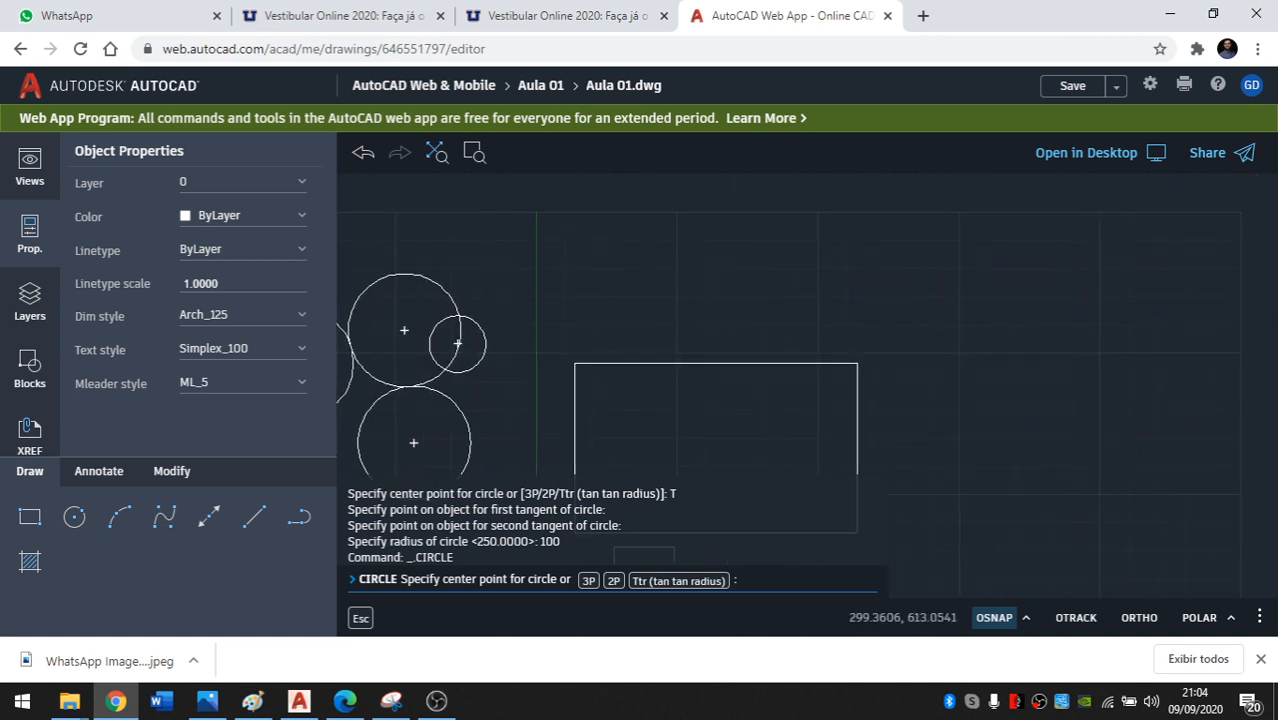
left_click(660, 292)
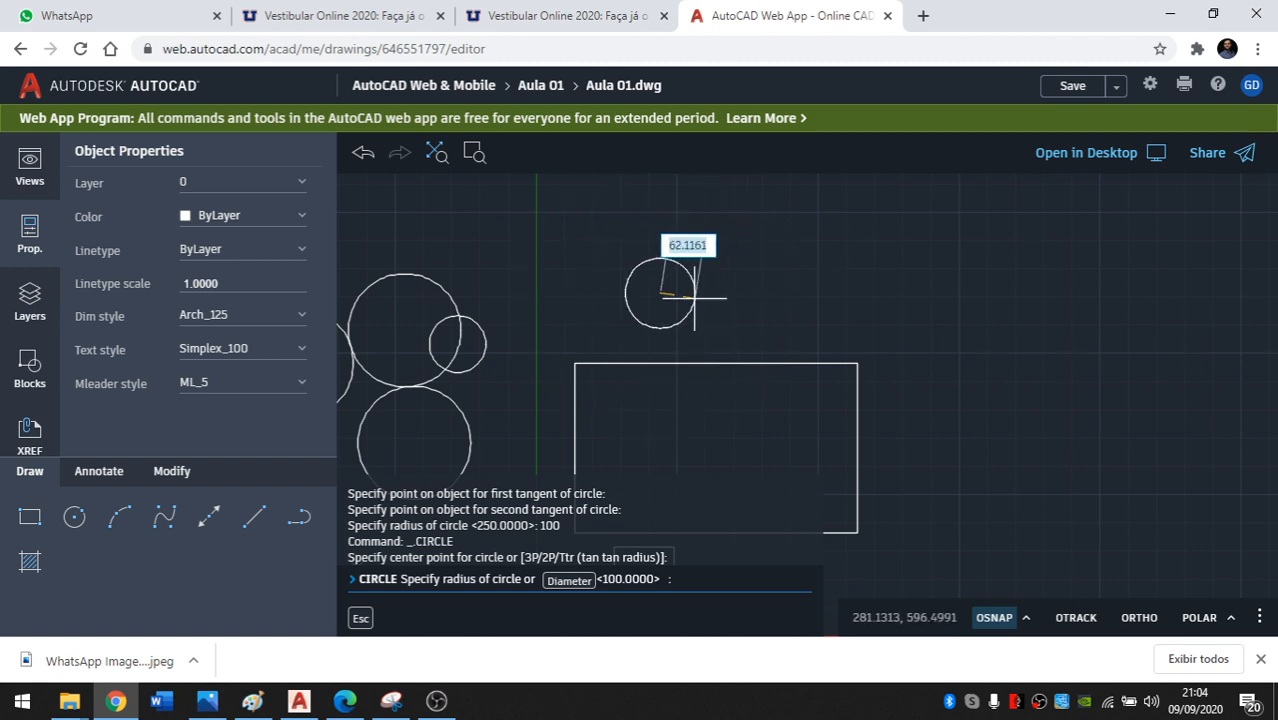
type("60")
key("Return")
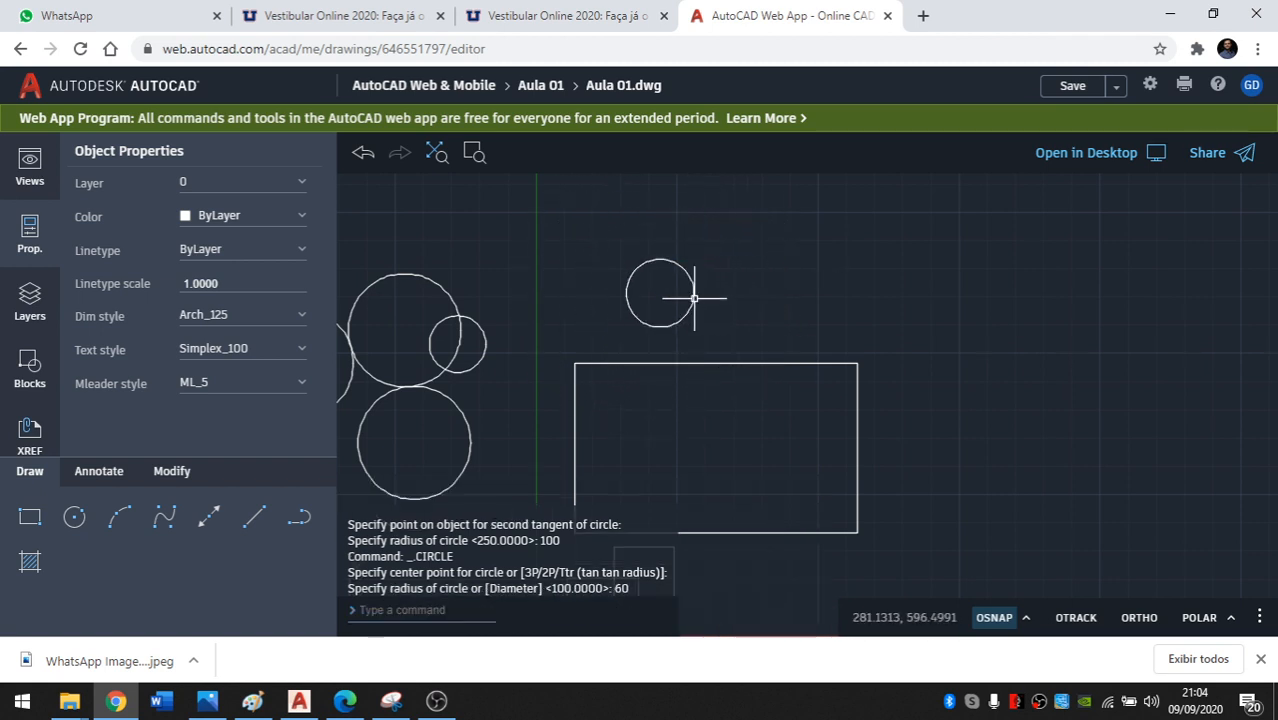
Draw a three-point arc from the large rectangle's upper left corner through its bottom edge midpoint to its right edge midpoint.
middle_click_drag(680, 294, 802, 258)
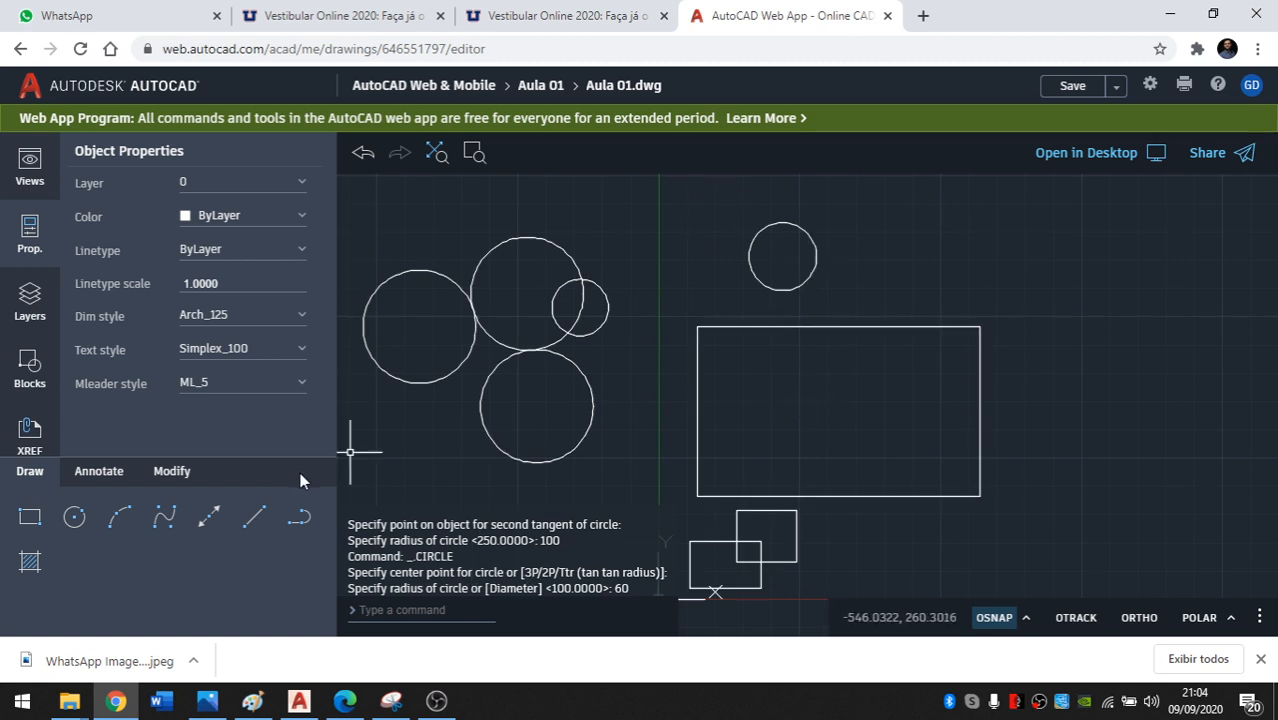
left_click(120, 520)
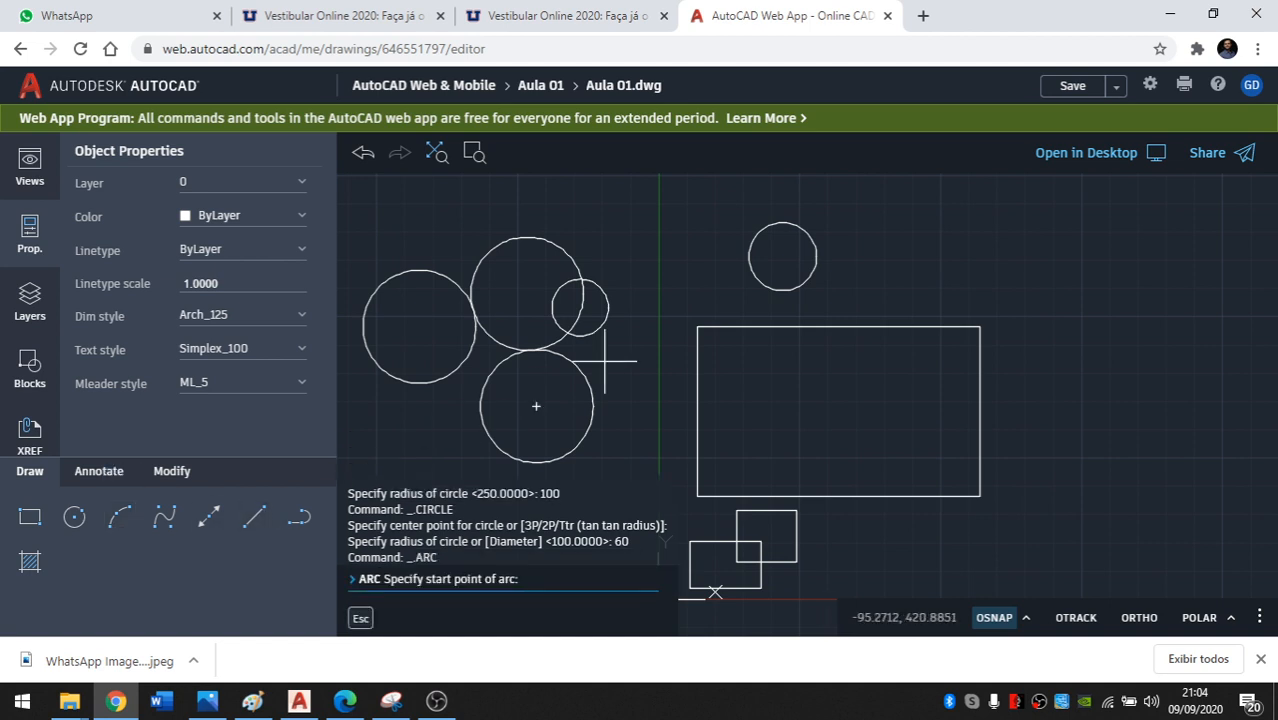
middle_click_drag(671, 359, 531, 371)
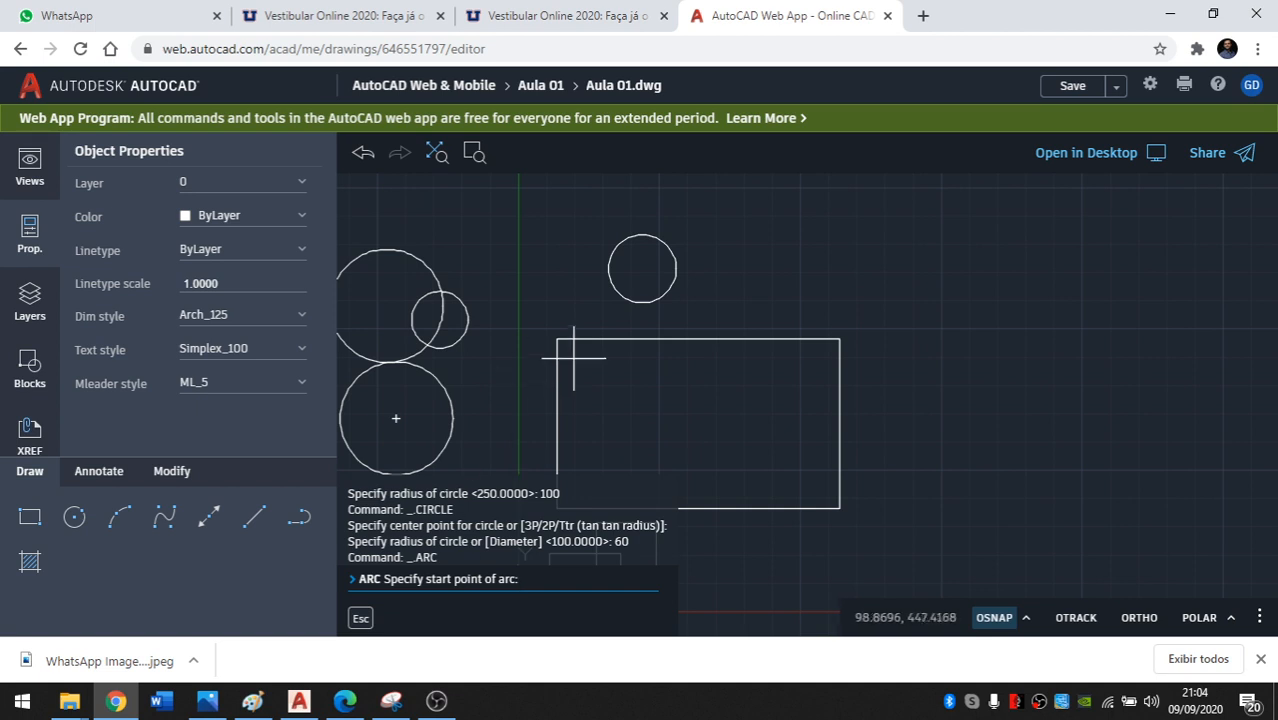
mouse_move(572, 362)
middle_mouse_down()
mouse_move(618, 347)
mouse_move(609, 430)
middle_mouse_up()
left_click(592, 395)
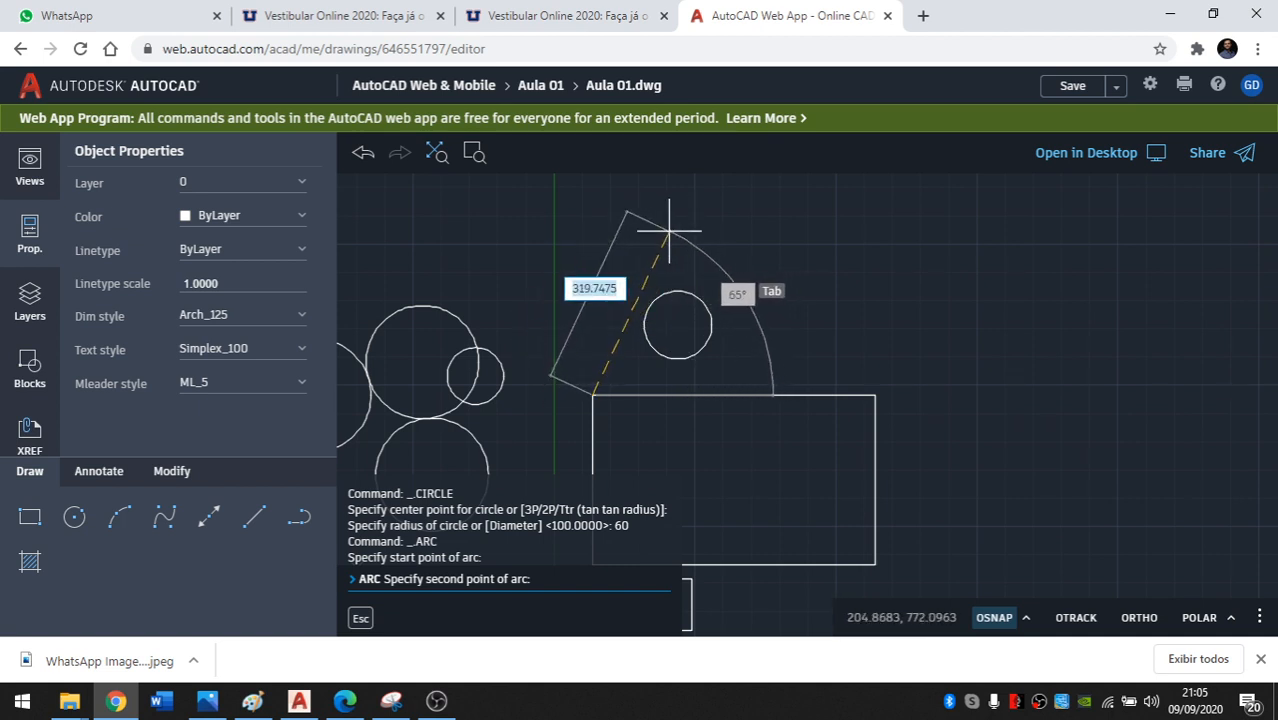
middle_click_drag(711, 210, 751, 175)
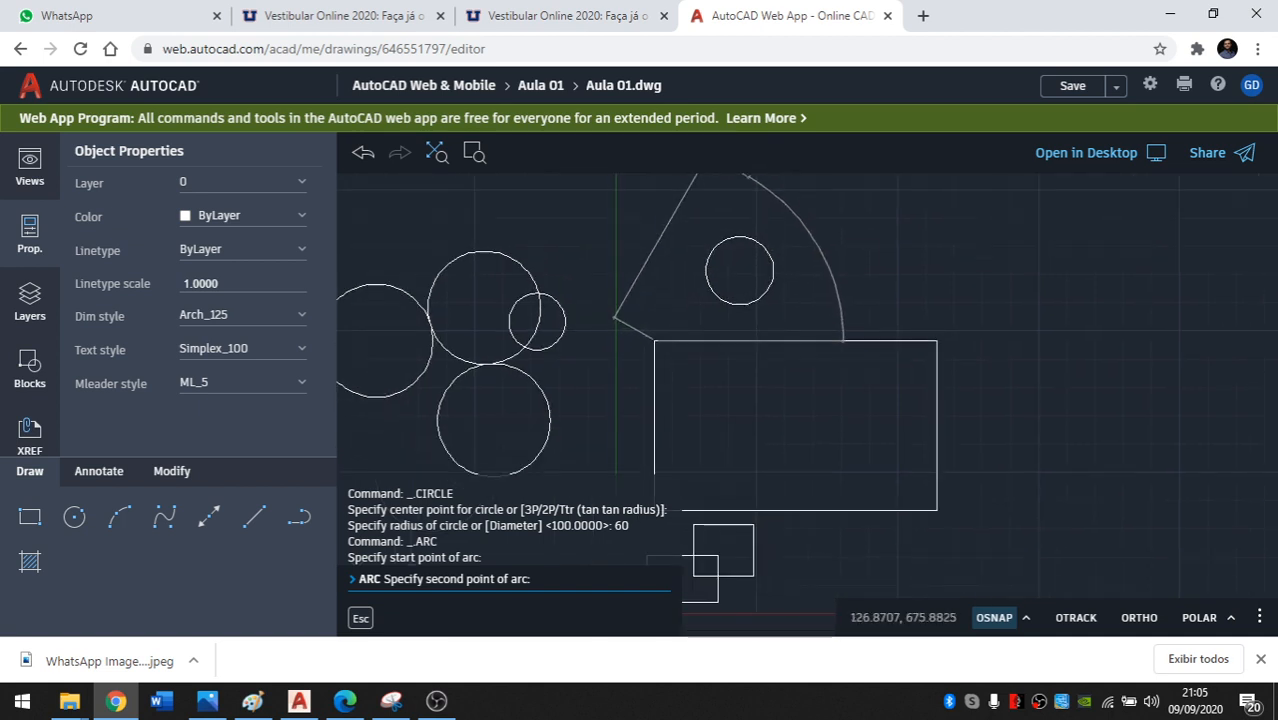
middle_click_drag(791, 230, 762, 227)
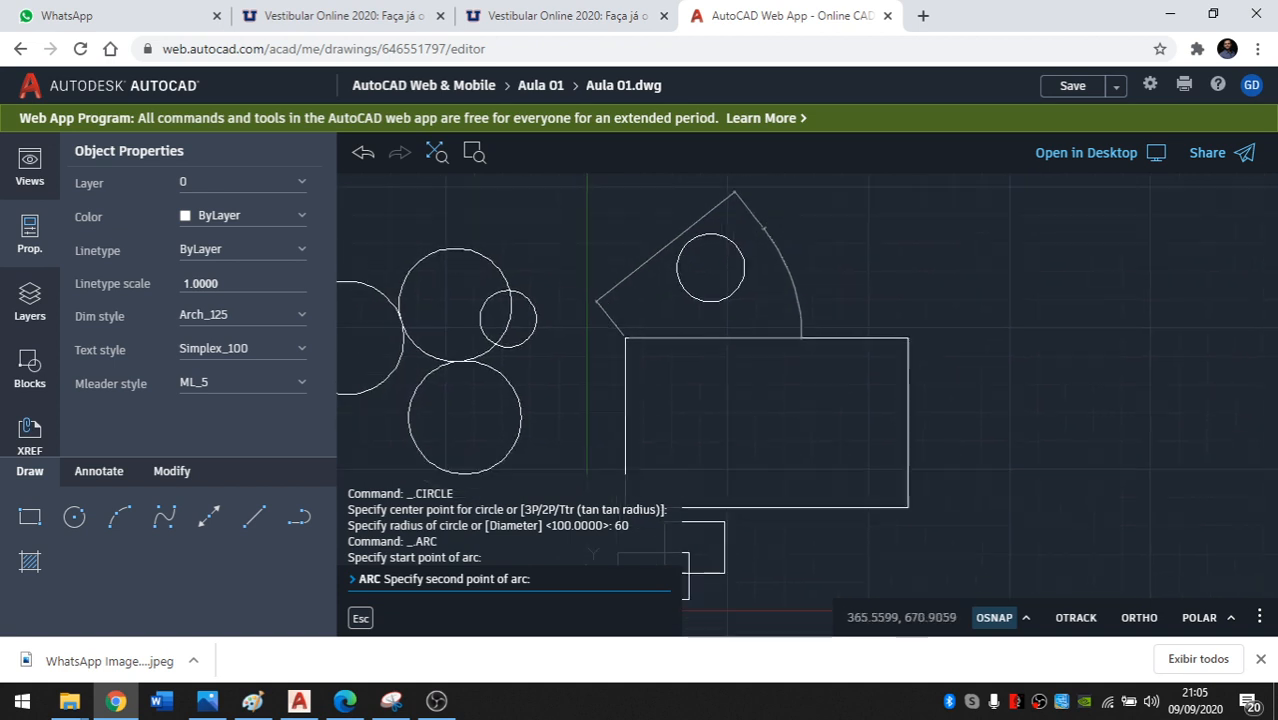
left_click(765, 507)
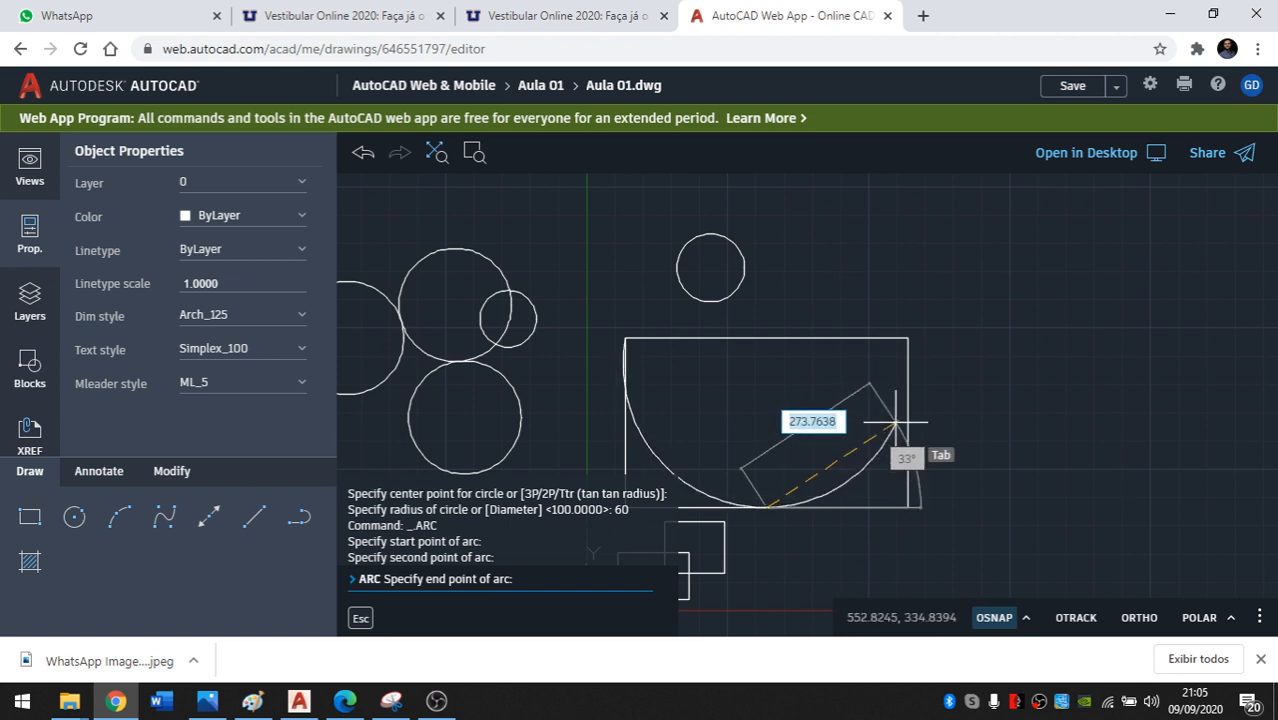
left_click(907, 421)
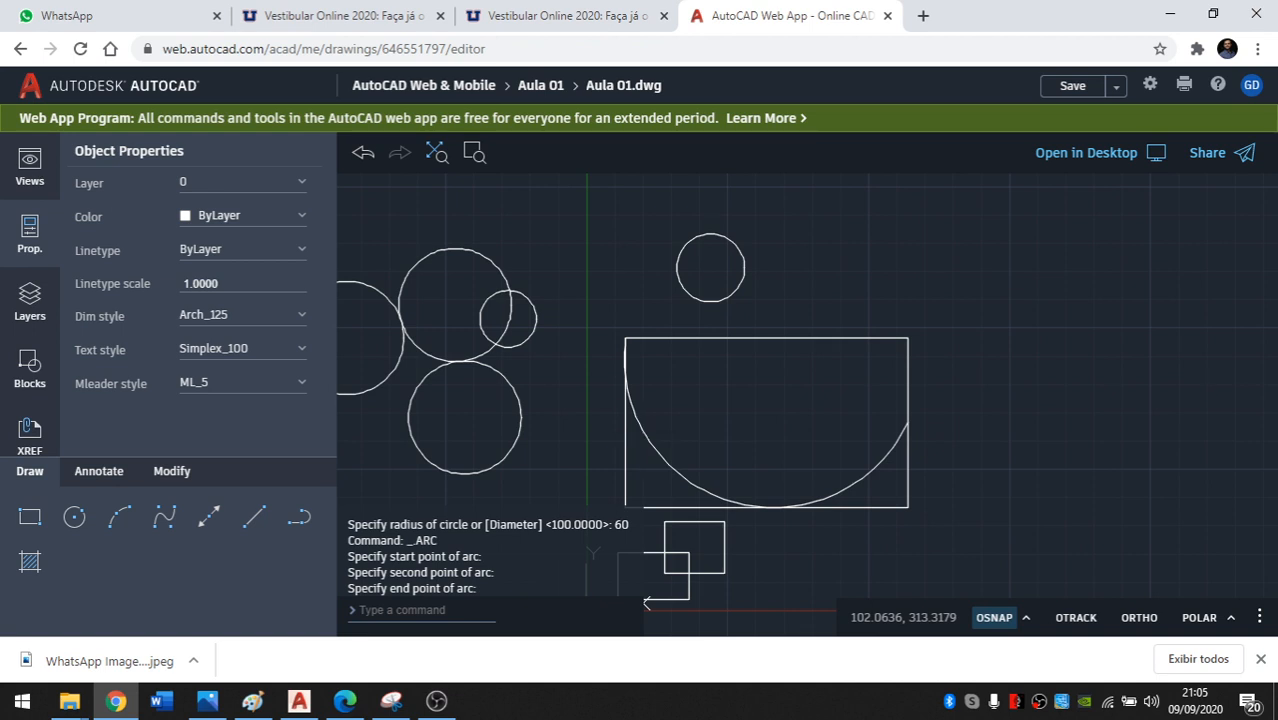
left_click(638, 428)
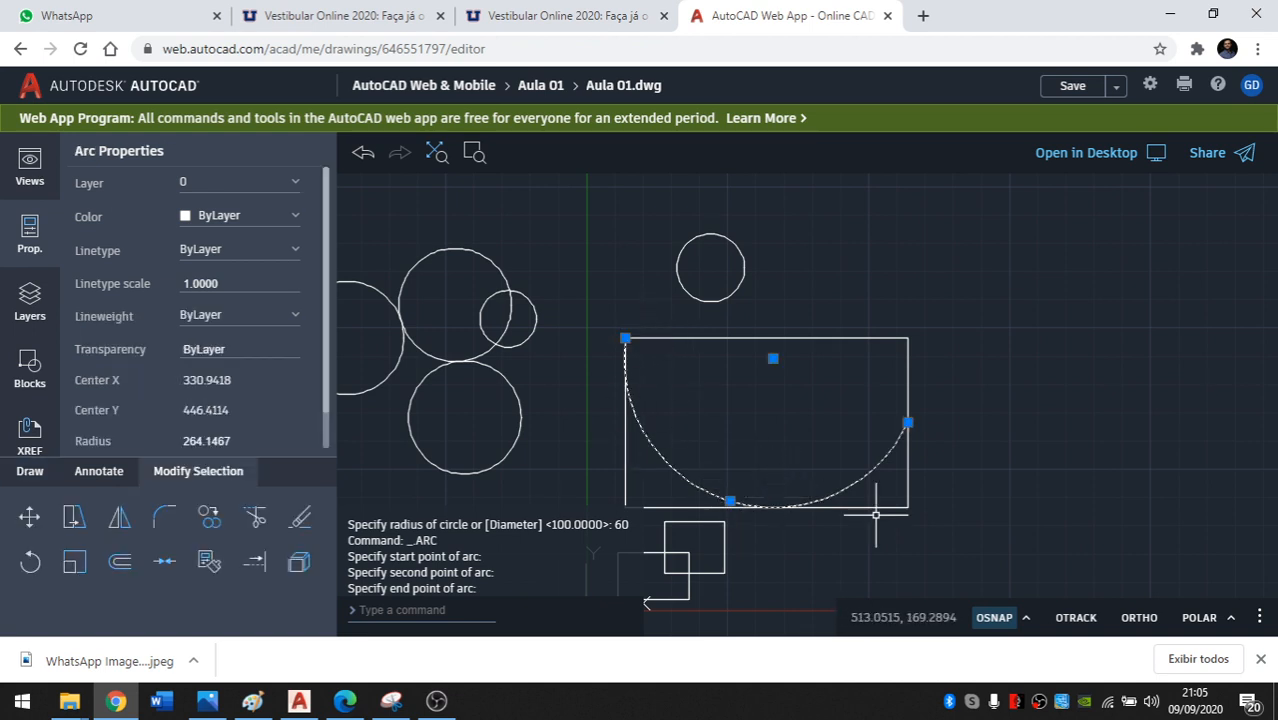
scroll(780, 376, "down", 1)
key("Escape")
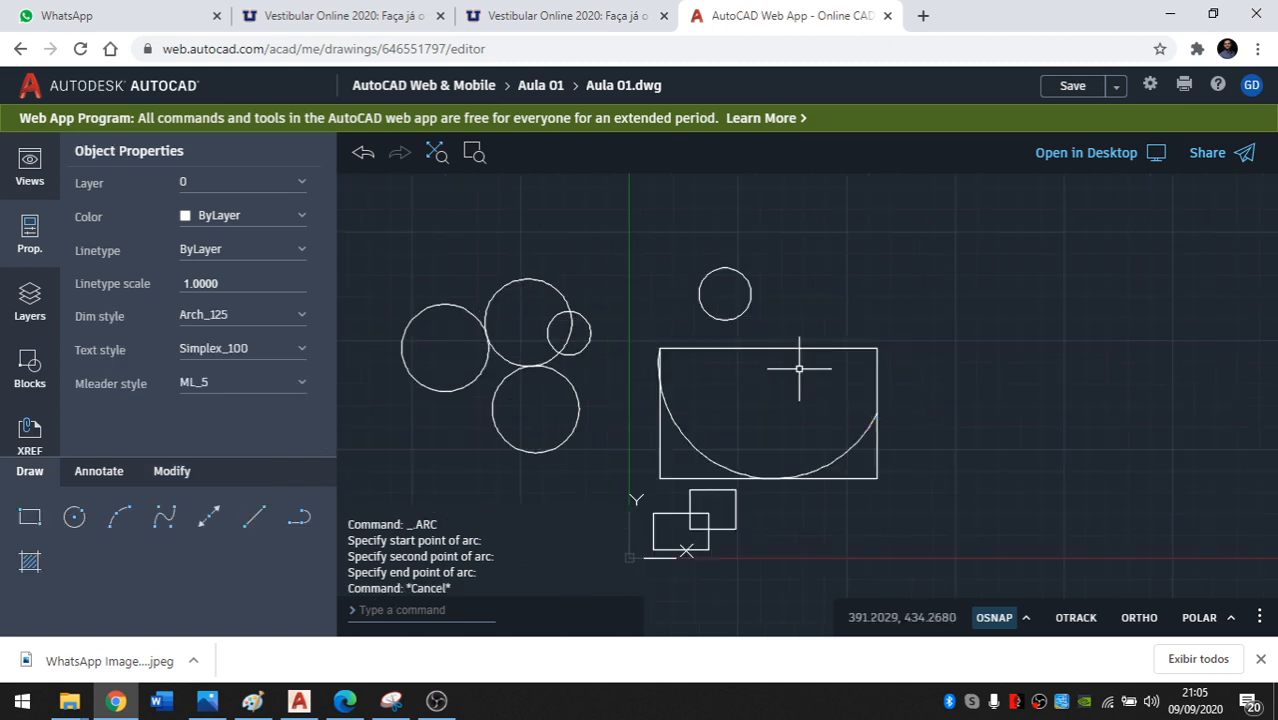
Draw a freehand three-point arc bulging upward in the empty space above and to the right of the large rectangle.
middle_click_drag(792, 371, 766, 380)
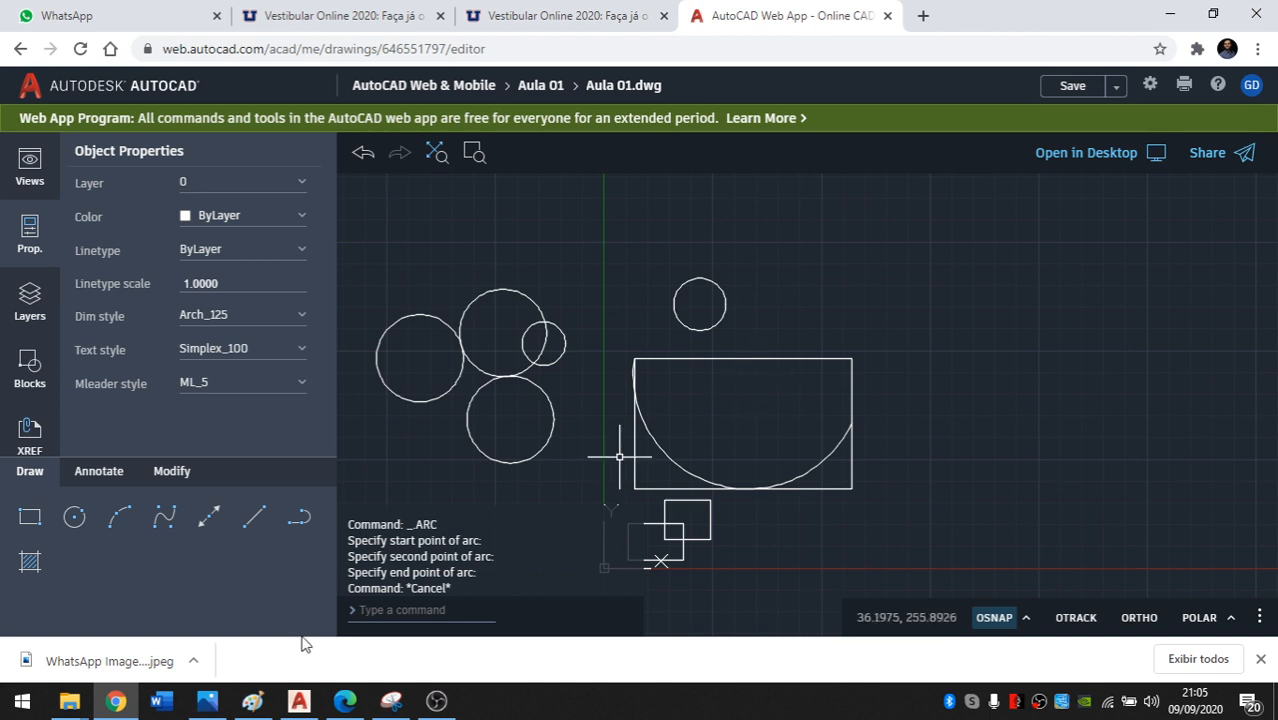
left_click(120, 518)
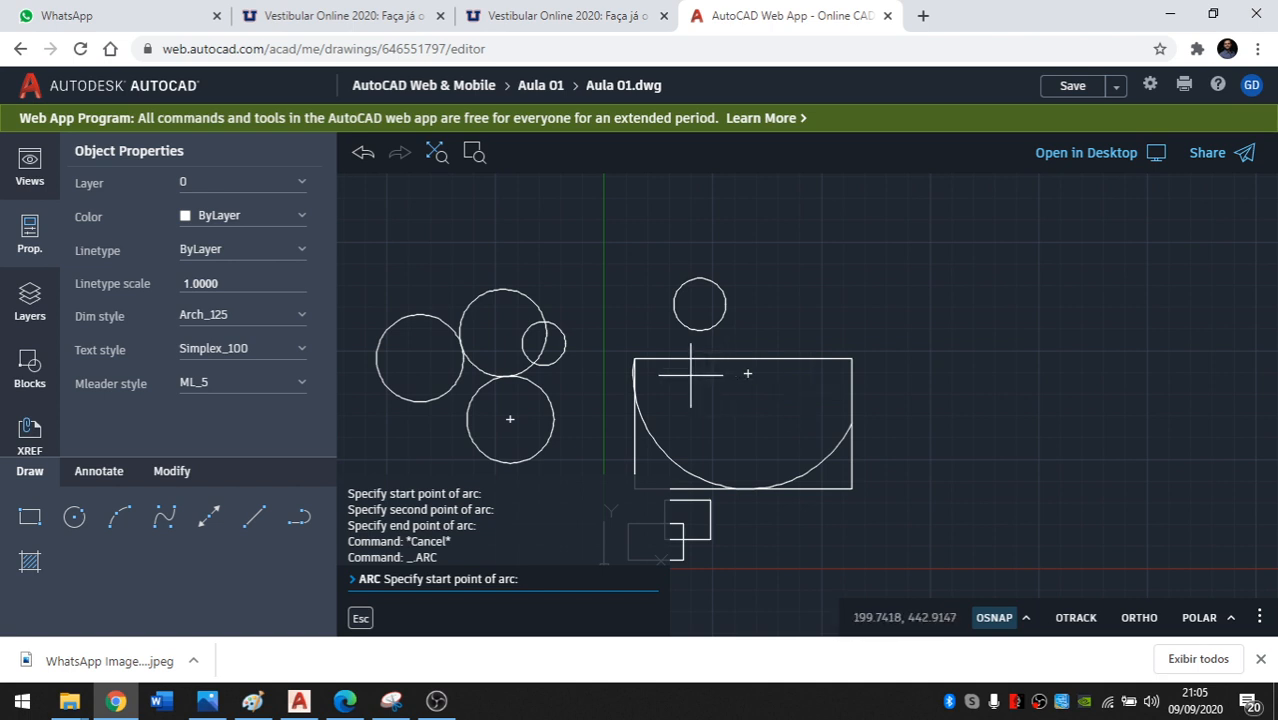
scroll(653, 437, "down", 3)
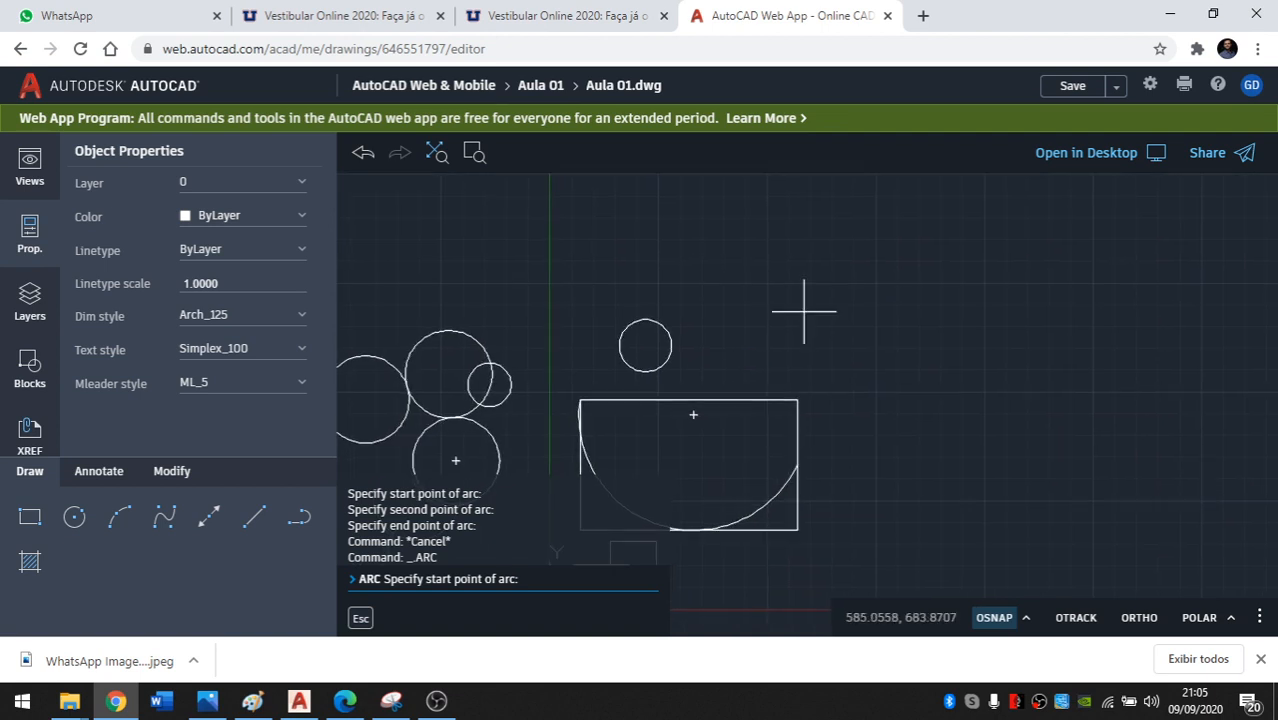
scroll(804, 311, "down", 1)
scroll(788, 319, "up", 1)
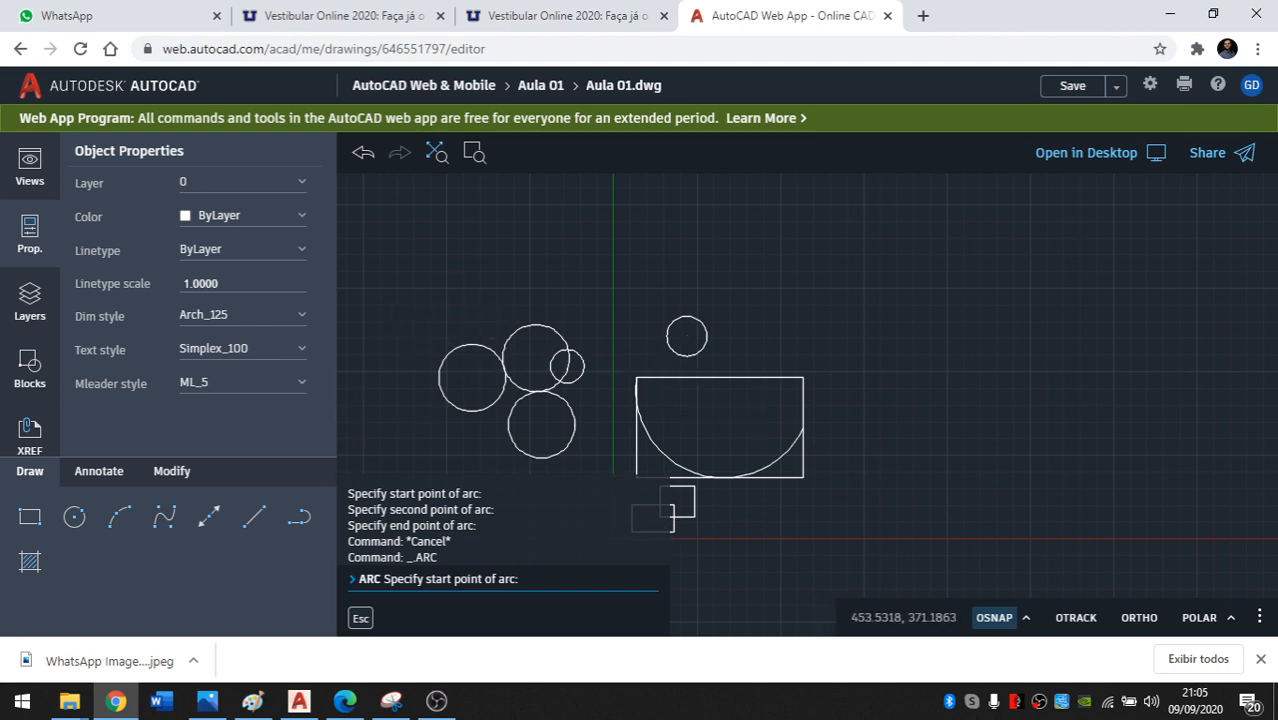
scroll(671, 489, "up", 2)
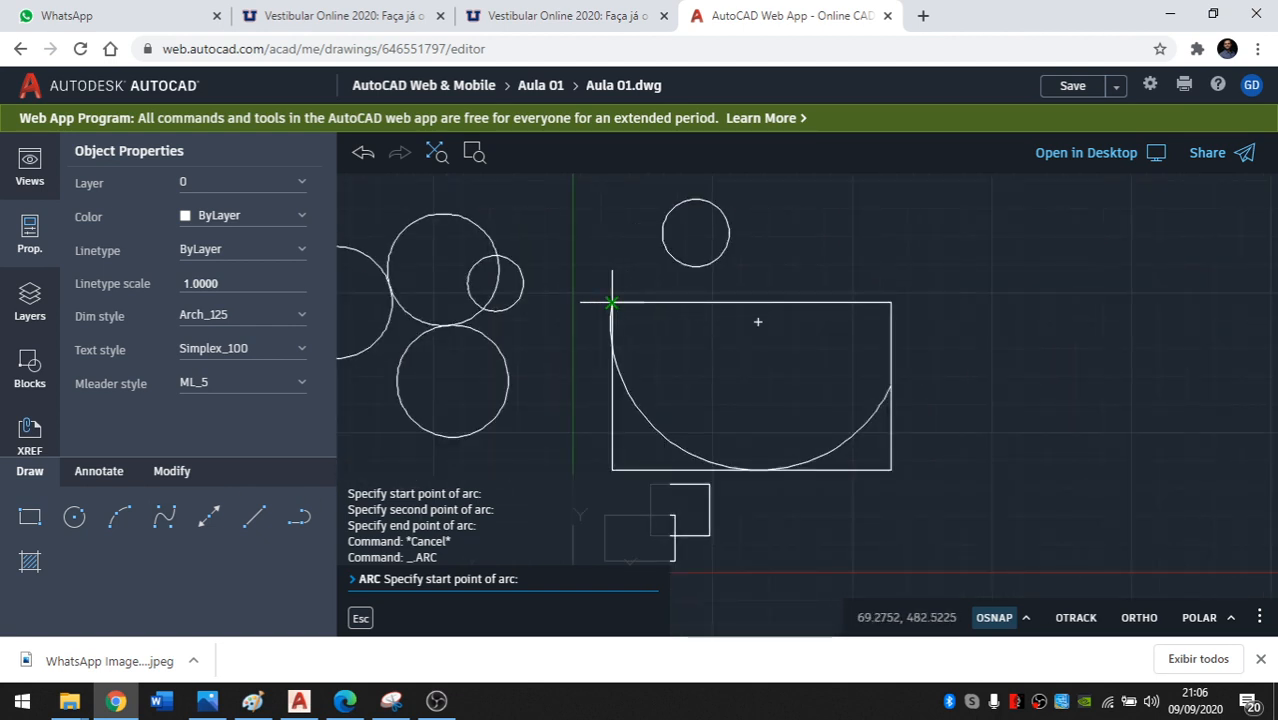
middle_click_drag(714, 265, 612, 375)
left_click(736, 348)
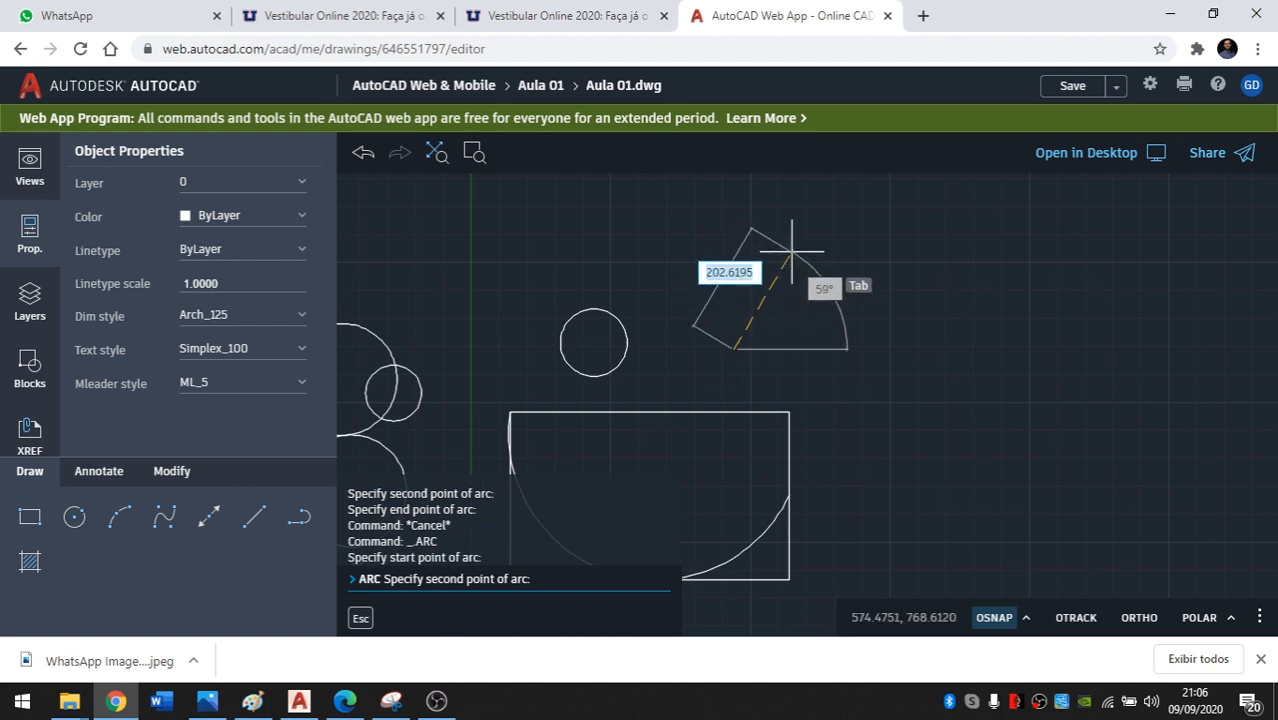
left_click(826, 232)
left_click(1078, 280)
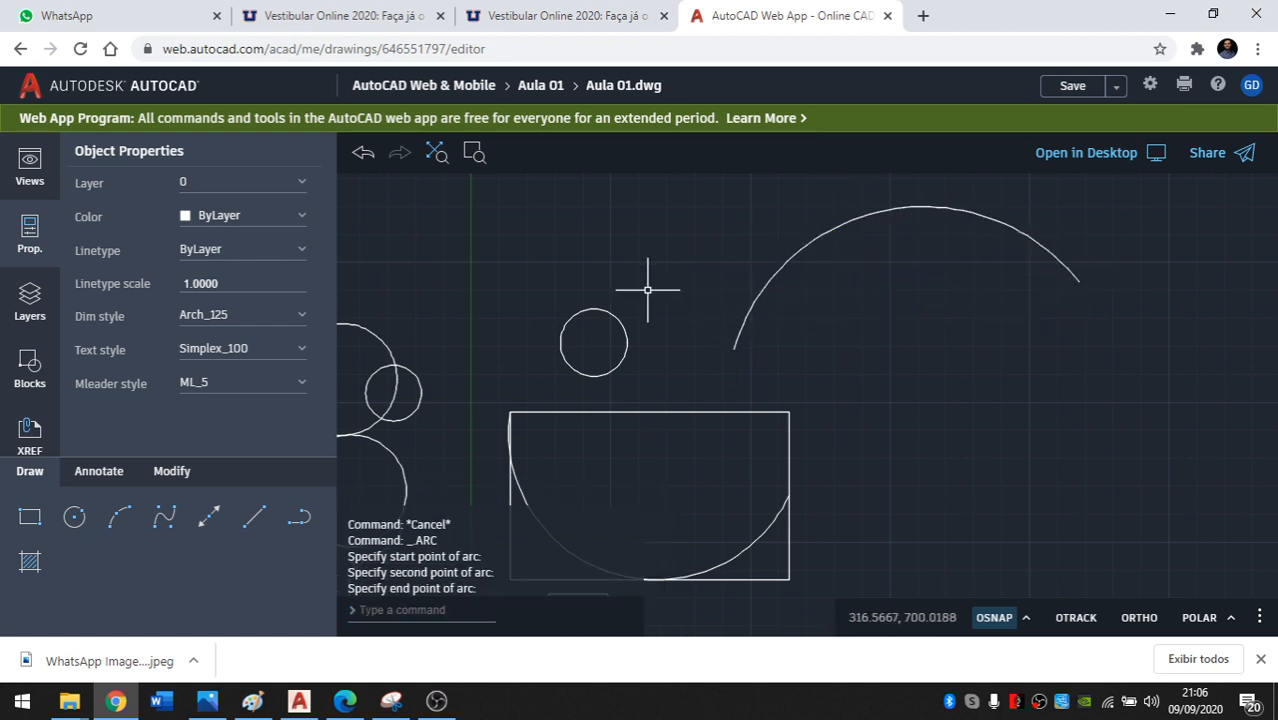
Draw a freehand wavy spline in the empty space up and left of the circles, ending it on its own start point.
scroll(647, 290, "down", 2)
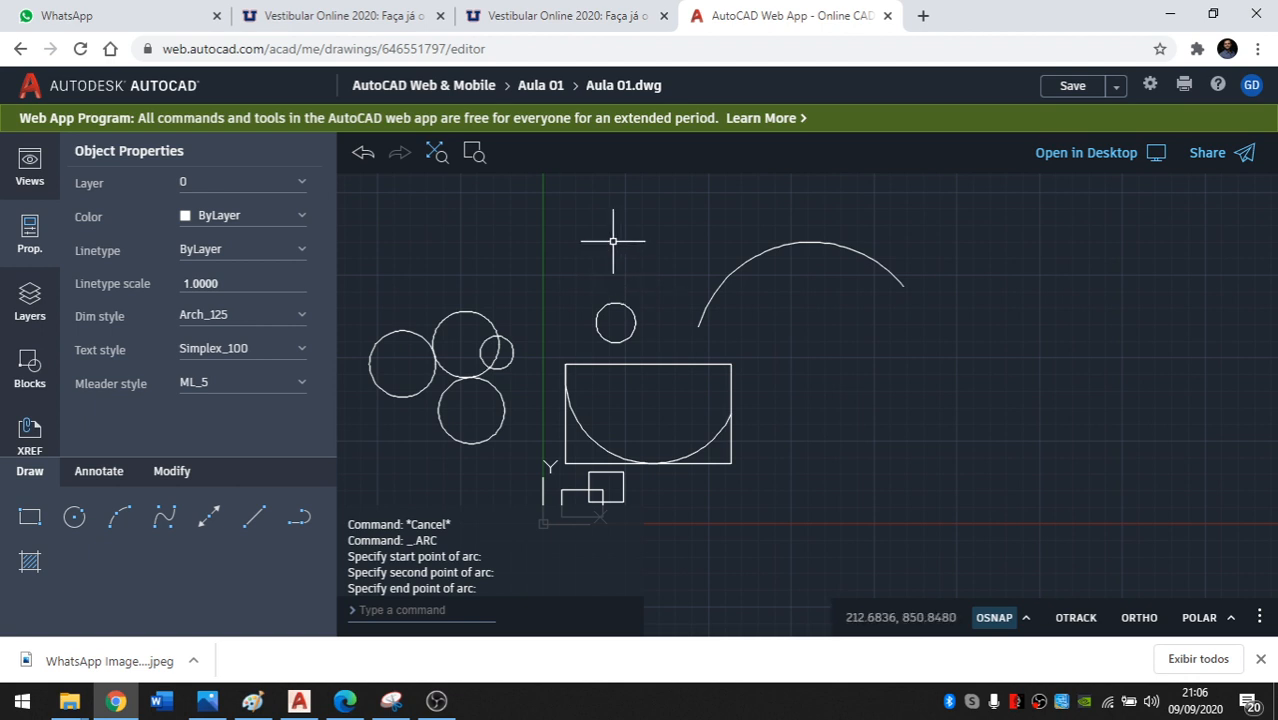
left_click(165, 518)
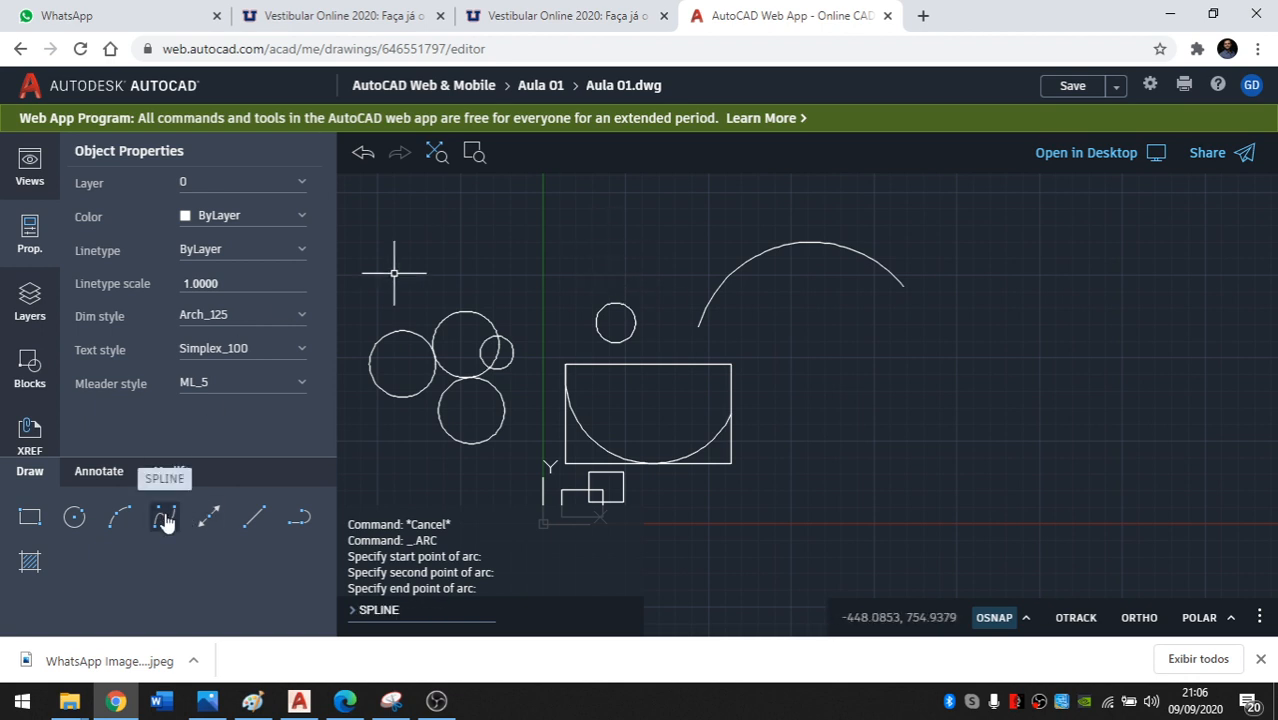
scroll(667, 313, "down", 1)
middle_click_drag(609, 333, 642, 388)
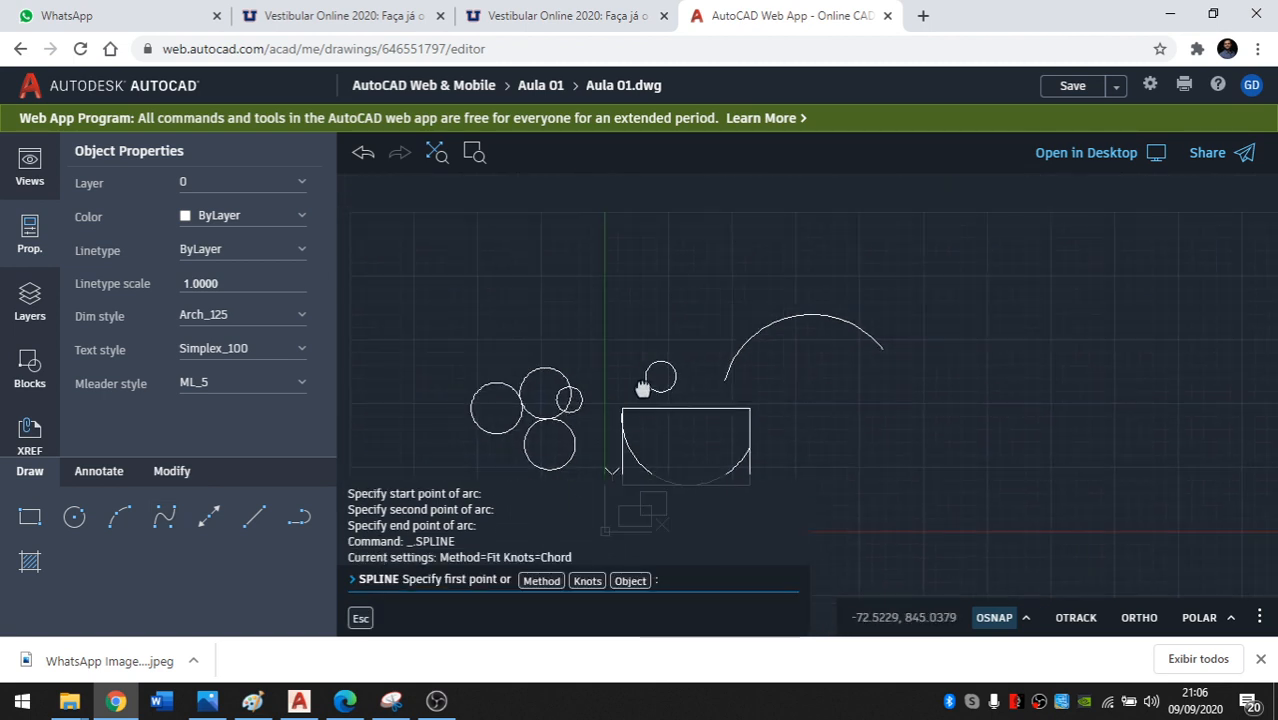
middle_click_drag(513, 317, 705, 286)
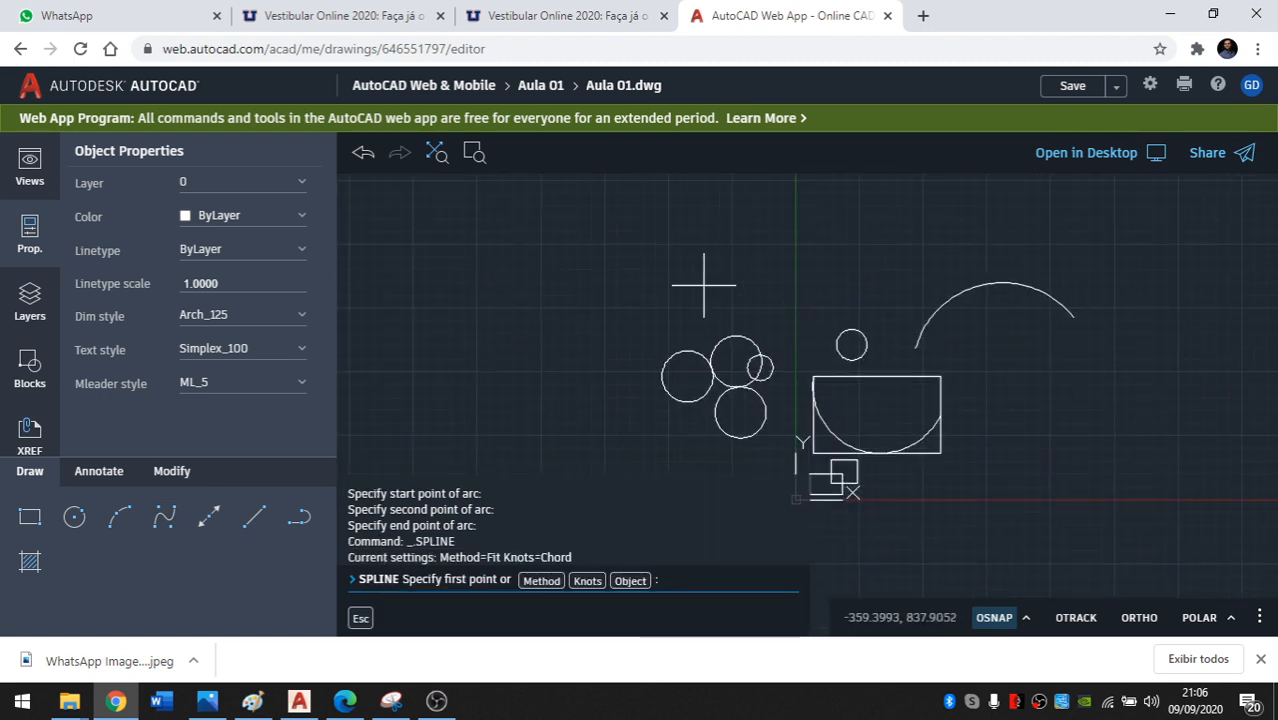
middle_click_drag(497, 266, 642, 314)
left_click(591, 253)
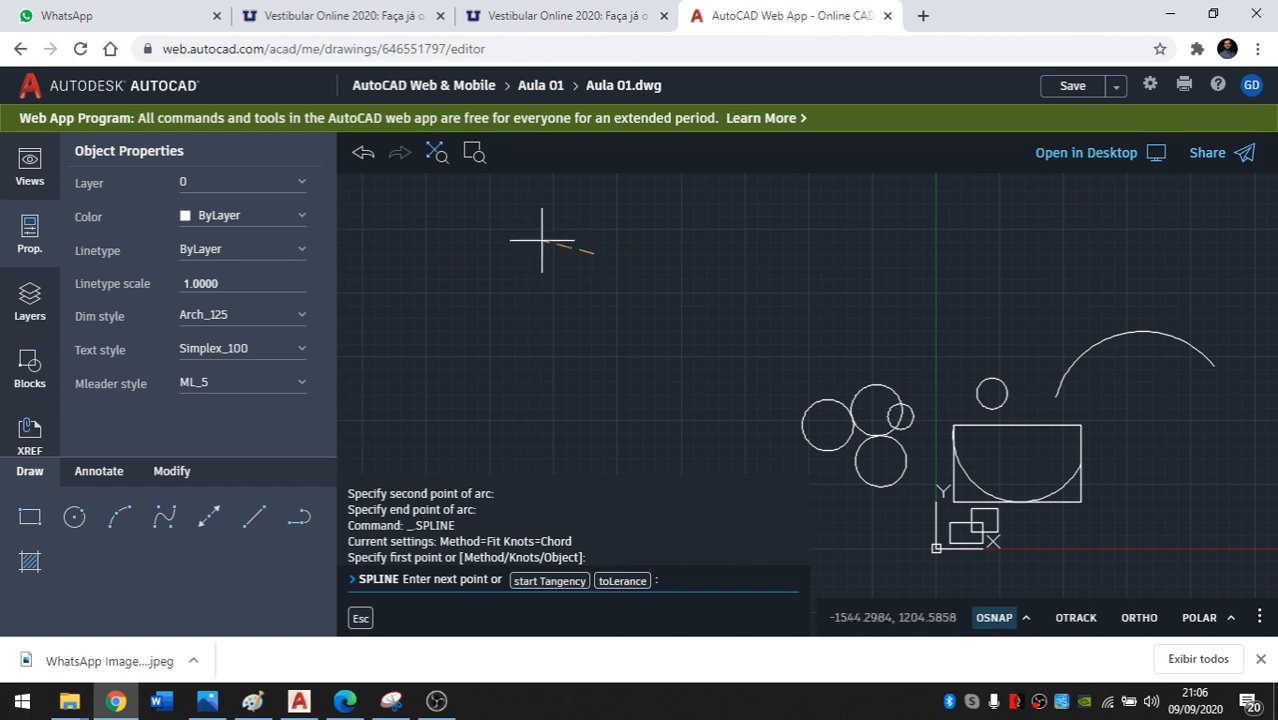
left_click(445, 255)
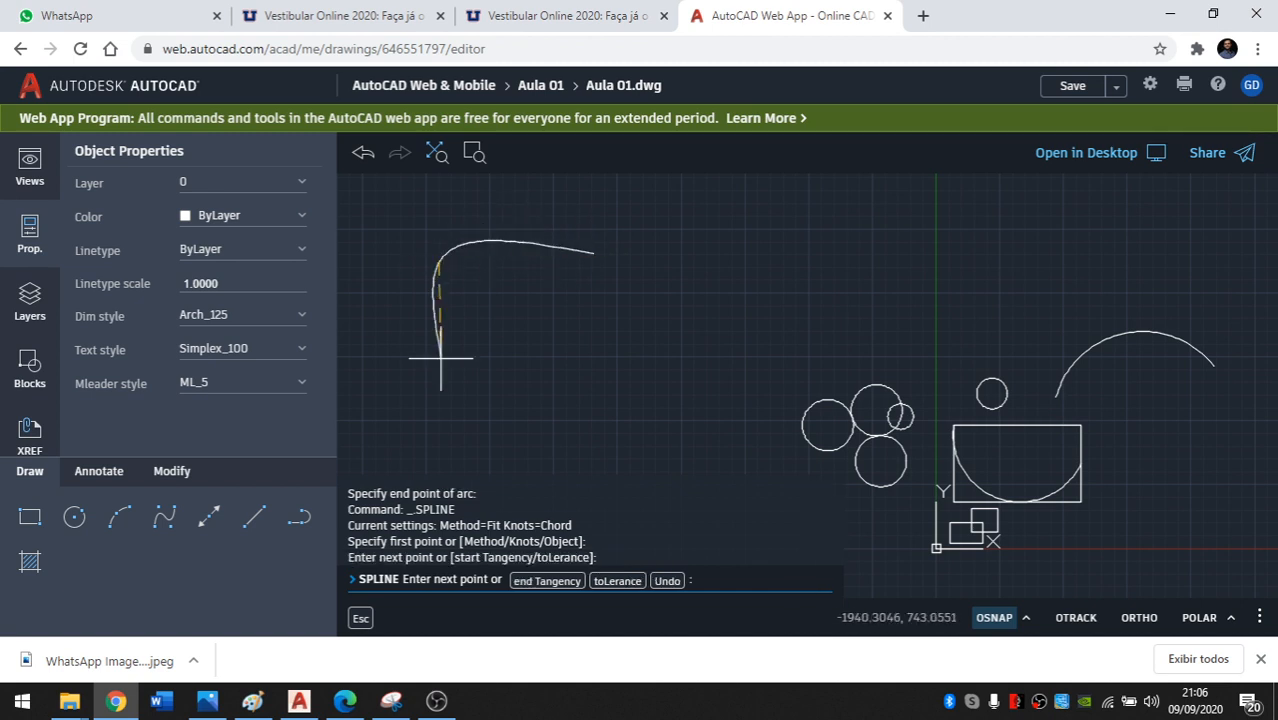
left_click(478, 395)
left_click(571, 347)
left_click(657, 428)
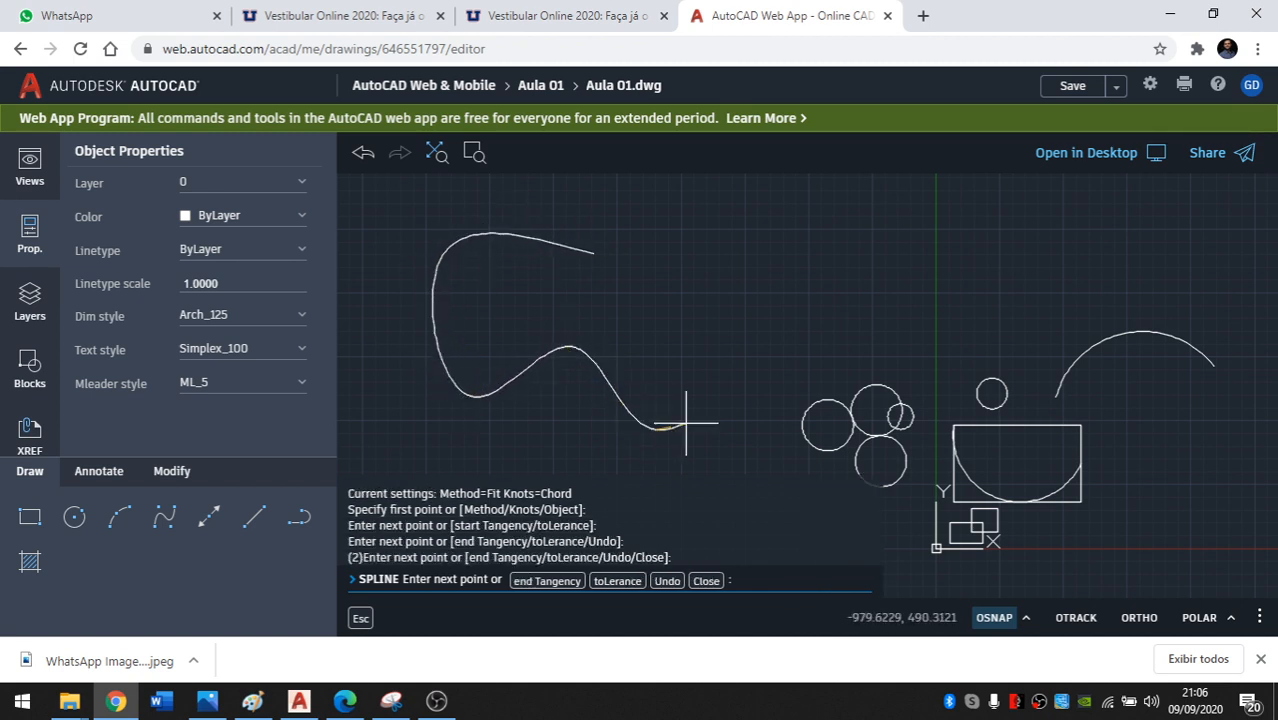
left_click(712, 385)
left_click(775, 340)
left_click(873, 365)
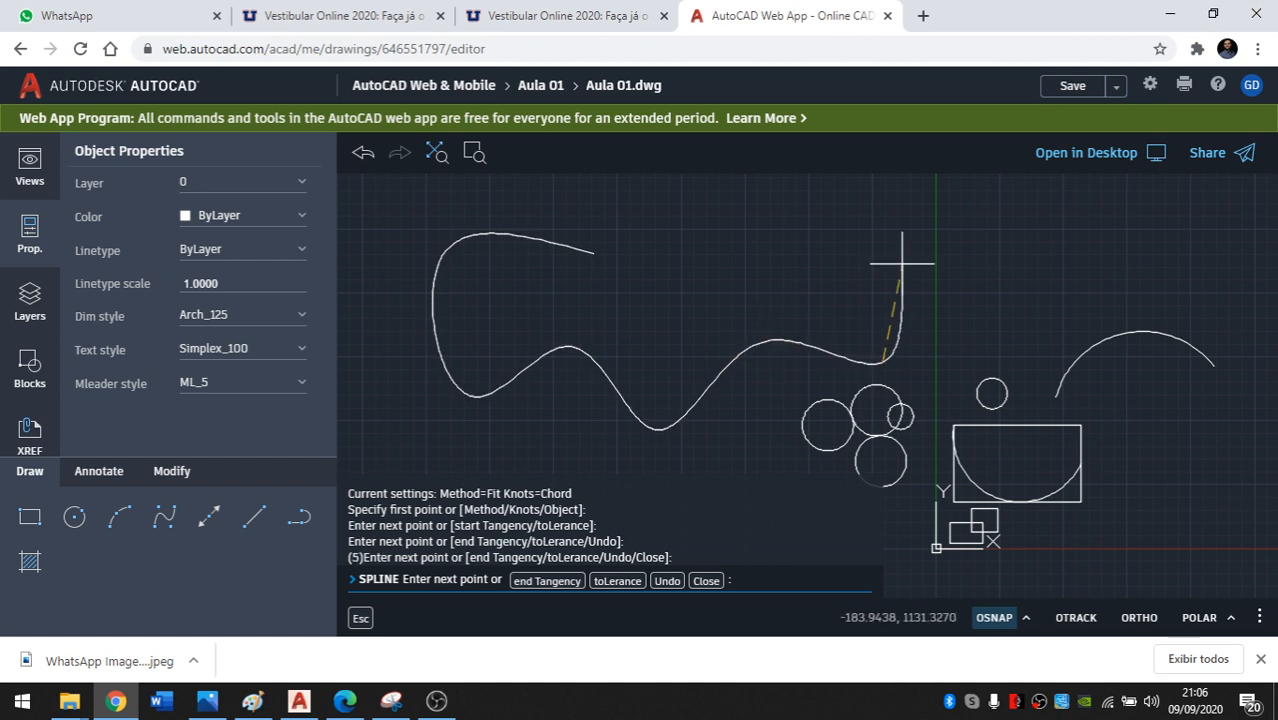
left_click(880, 257)
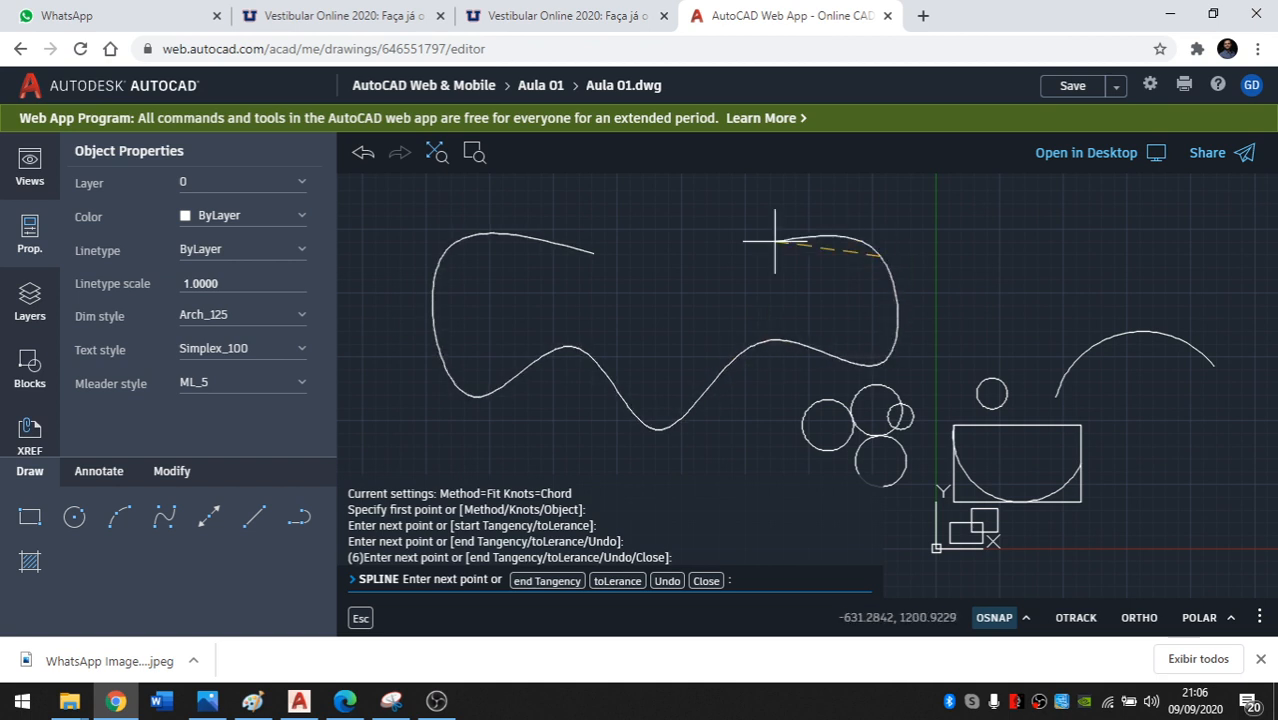
left_click(697, 296)
left_click(698, 208)
left_click(598, 233)
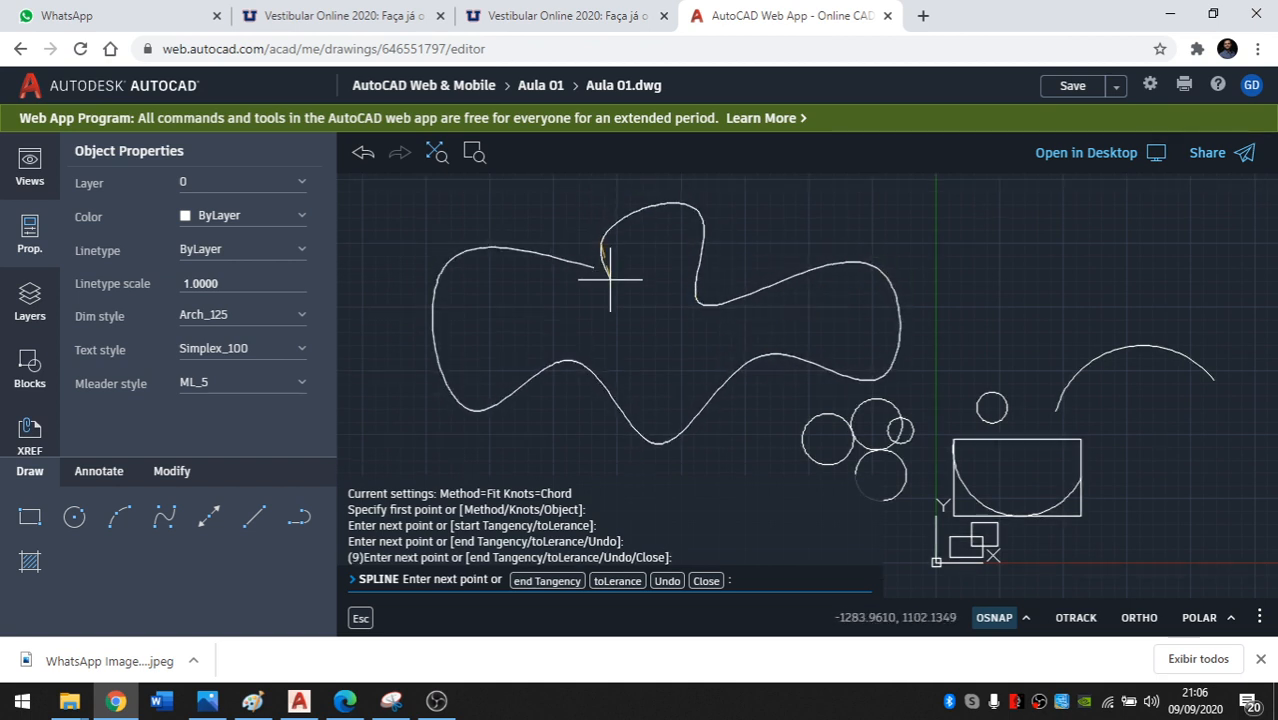
left_click(594, 265)
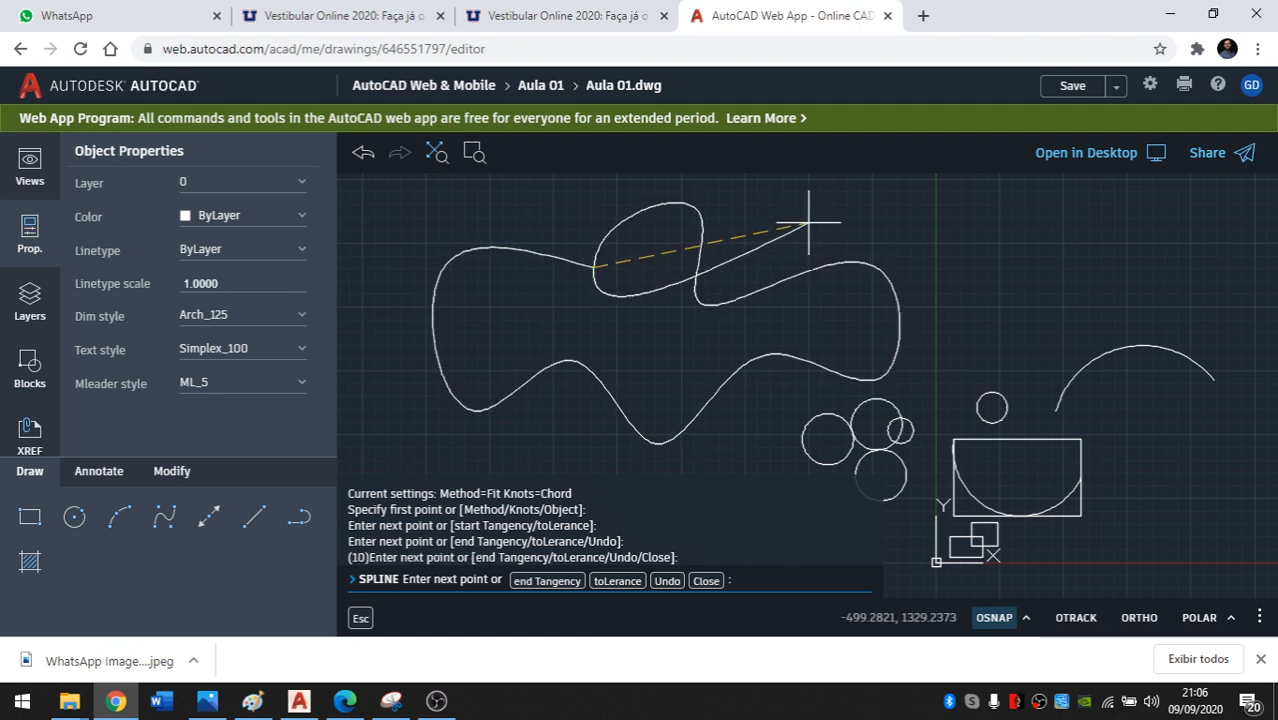
key("Return")
scroll(555, 296, "down", 3)
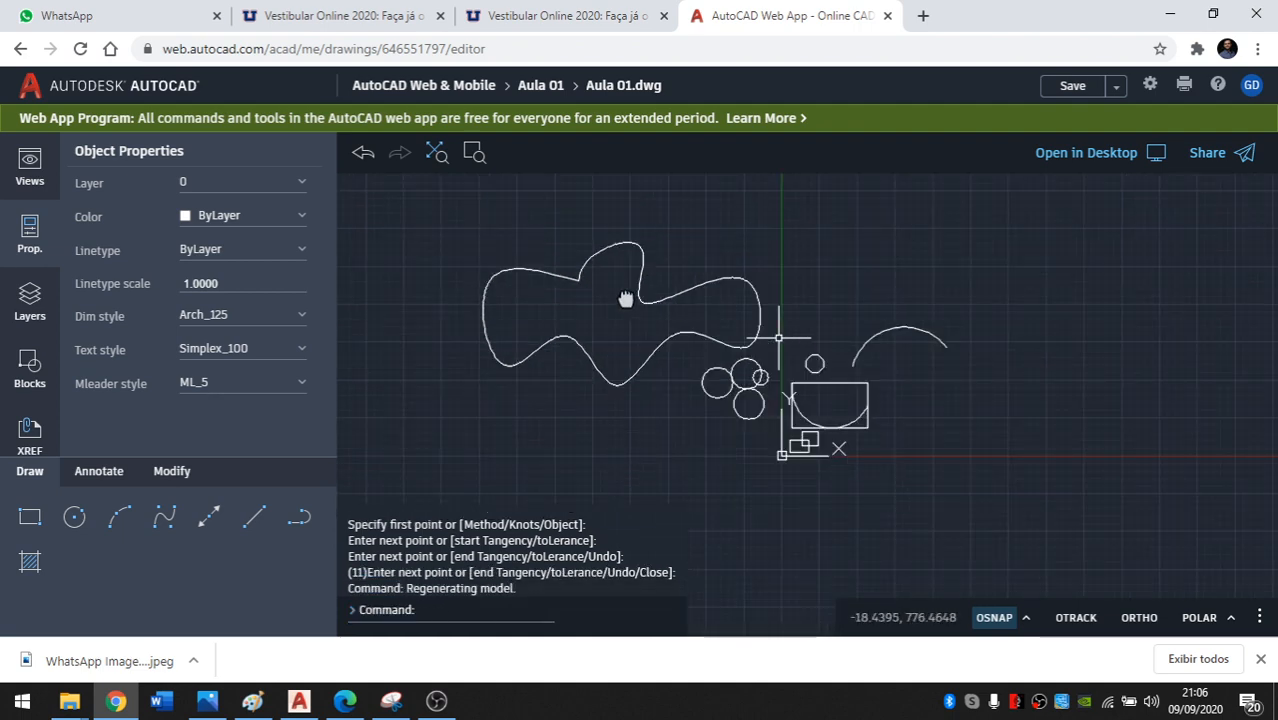
scroll(630, 279, "down", 1)
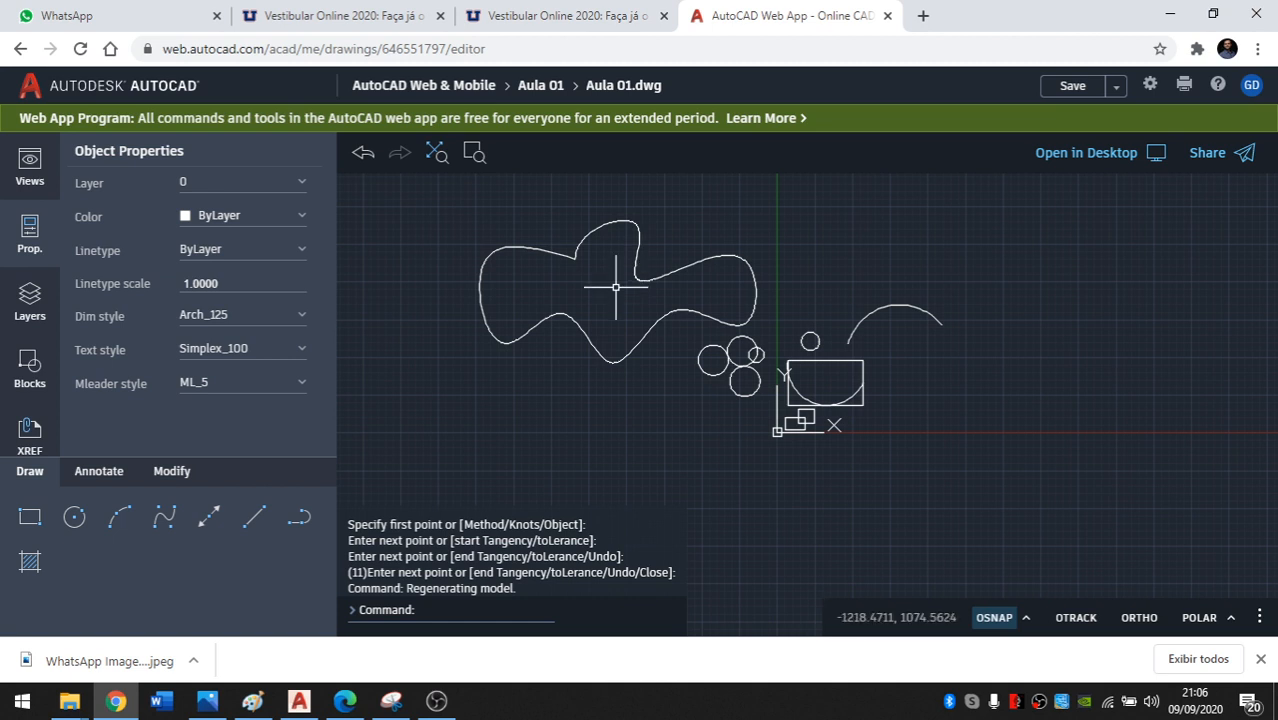
scroll(605, 265, "up", 2)
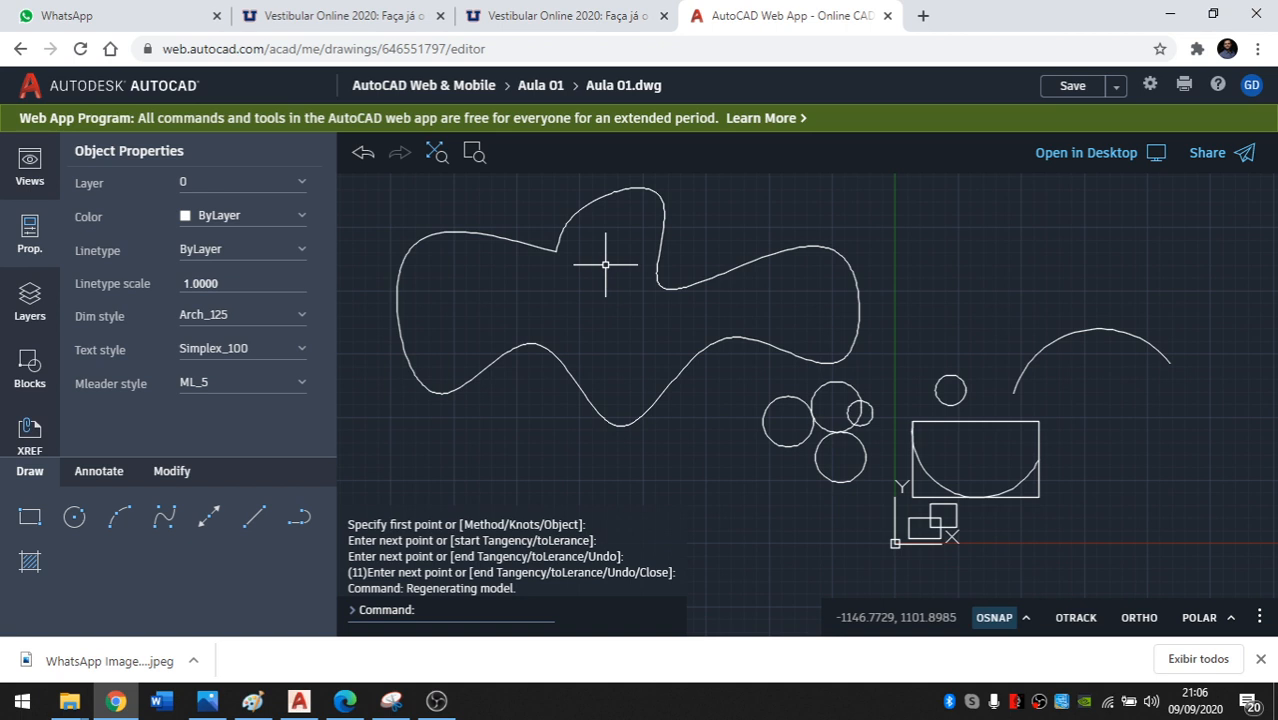
scroll(589, 296, "down", 2)
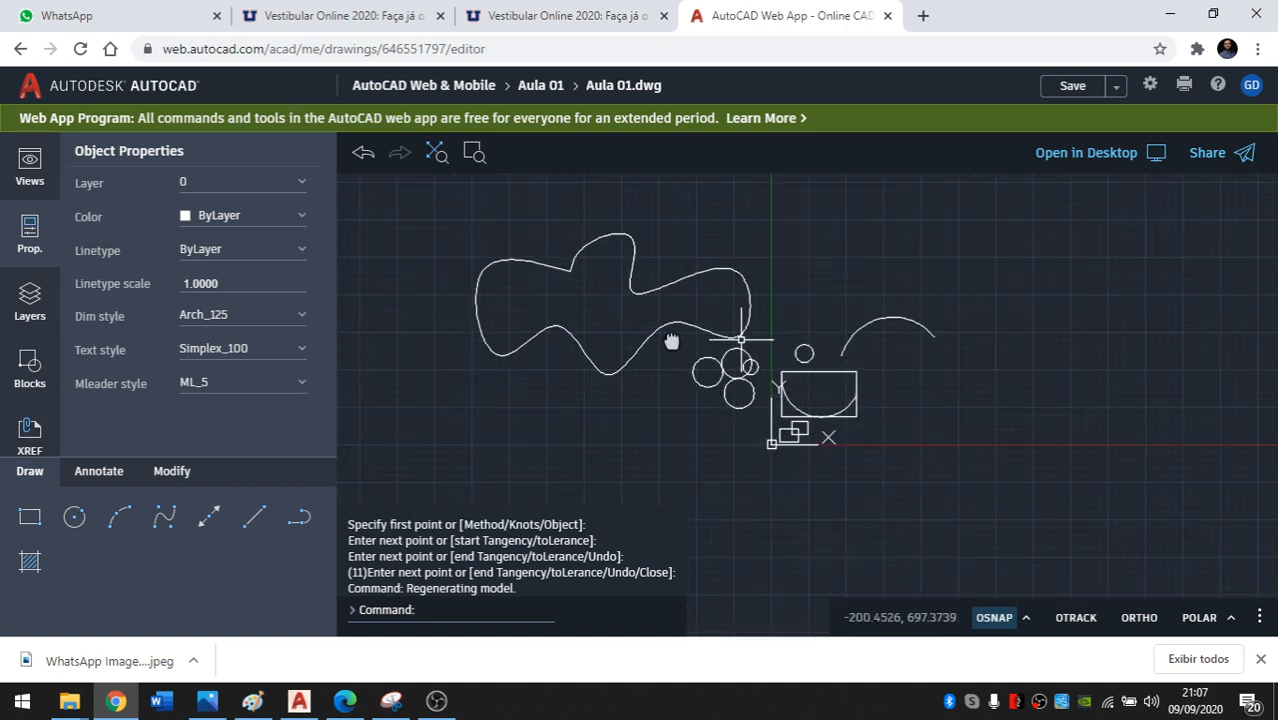
middle_click_drag(732, 340, 674, 340)
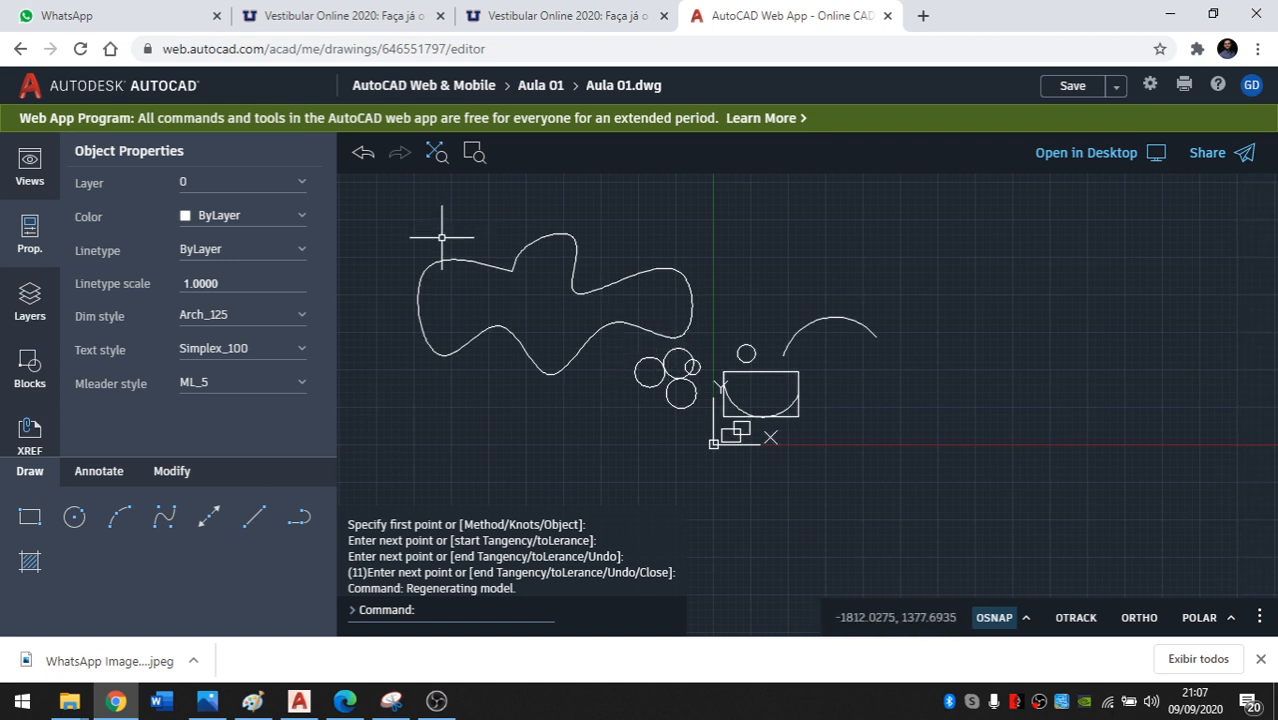
scroll(442, 229, "up", 2)
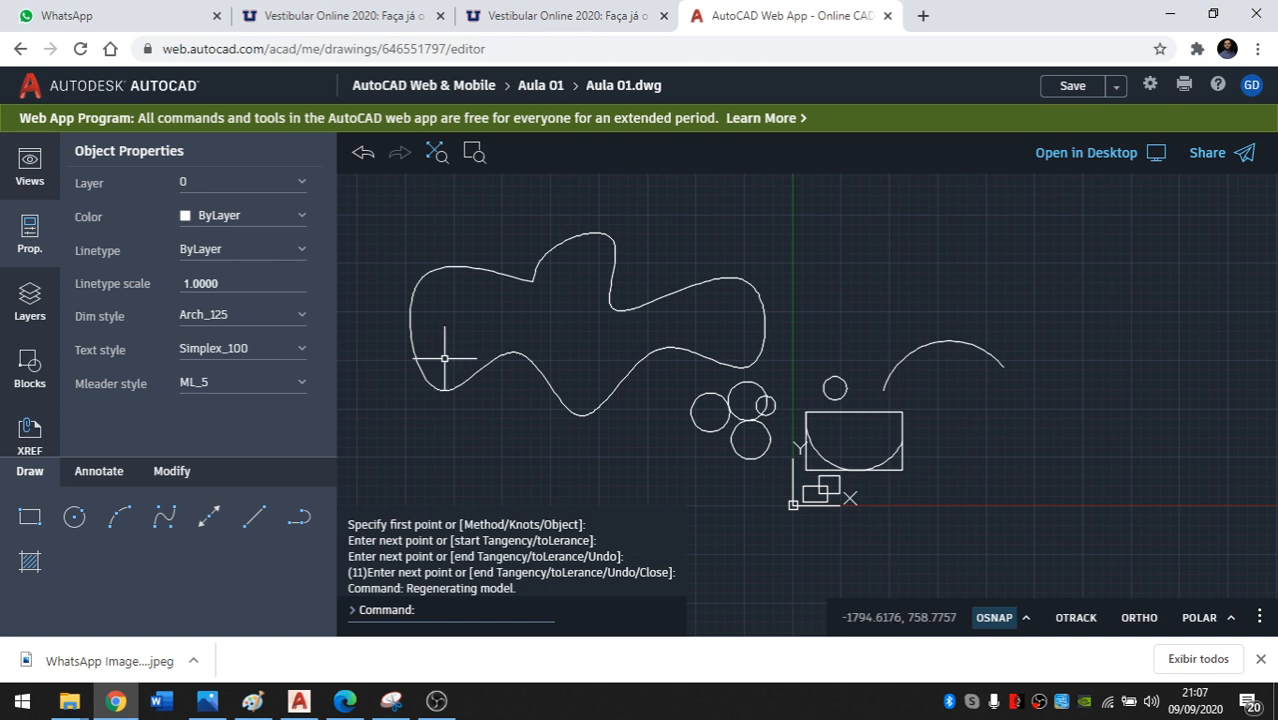
Draw seven horizontal construction lines with XLINE at irregular spacing, from above the spline down to the bottom of the lowest circle.
left_click(210, 518)
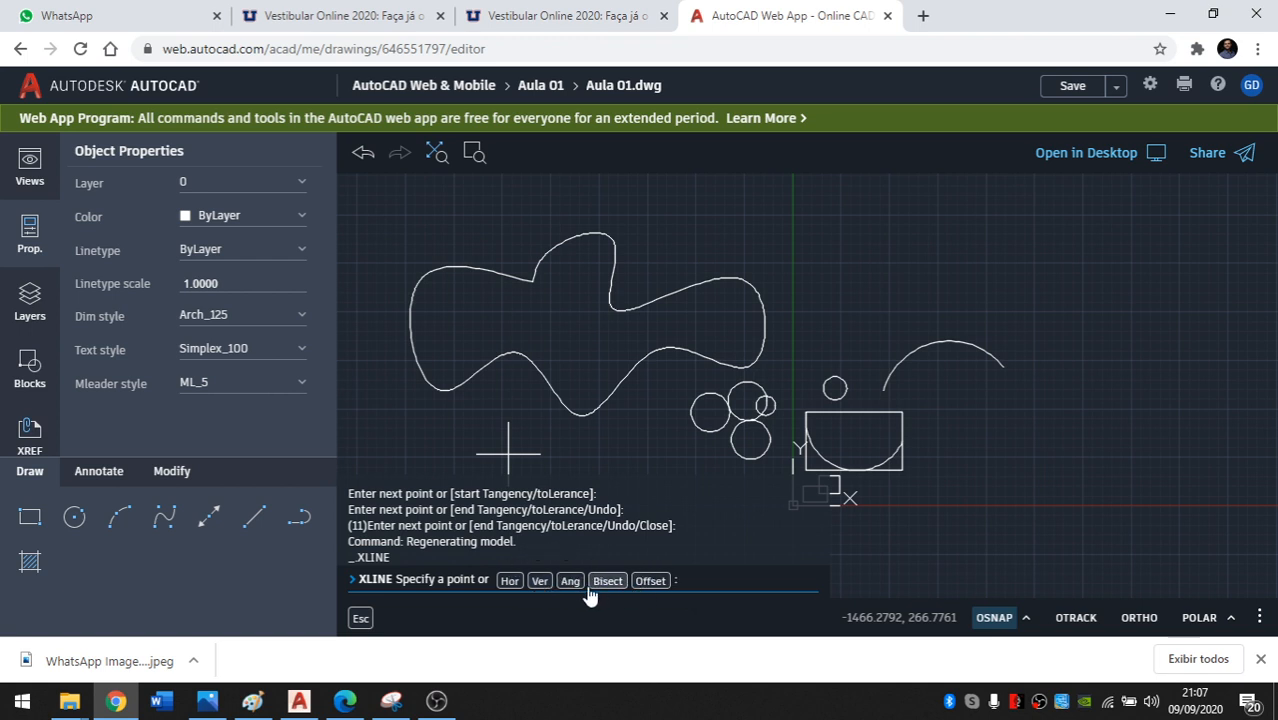
left_click(509, 583)
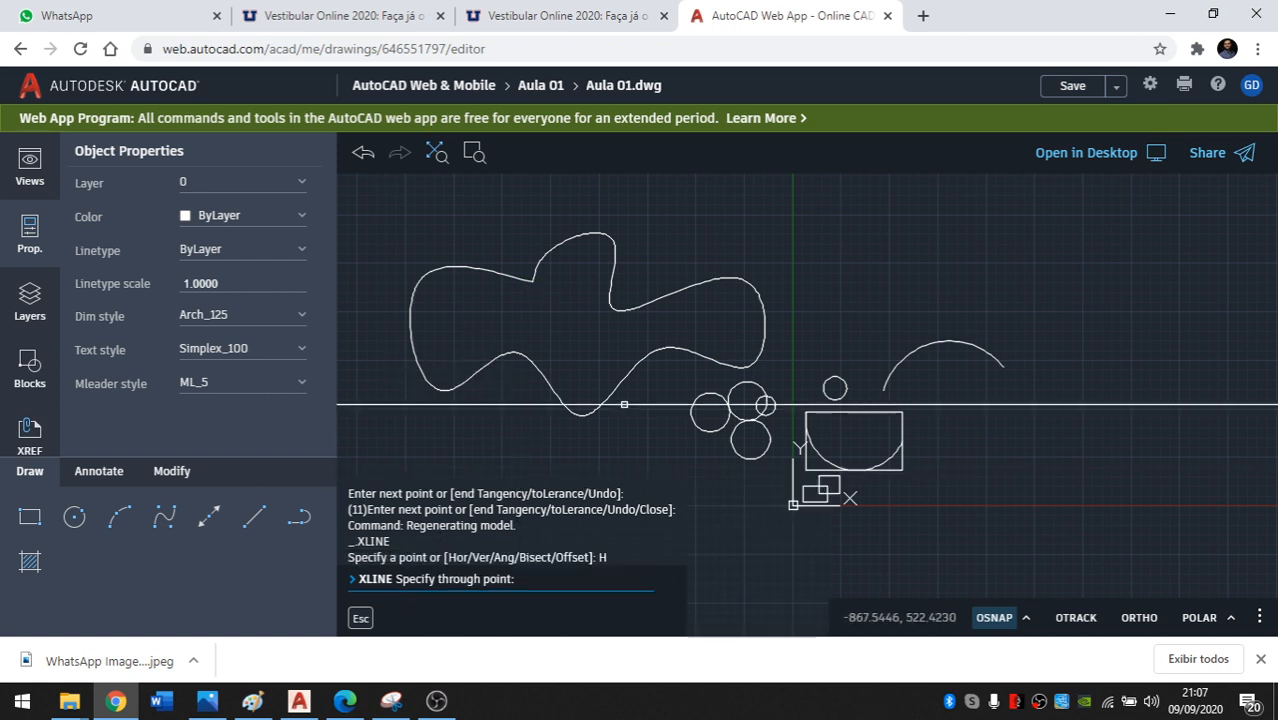
left_click(828, 197)
left_click(828, 232)
left_click(830, 265)
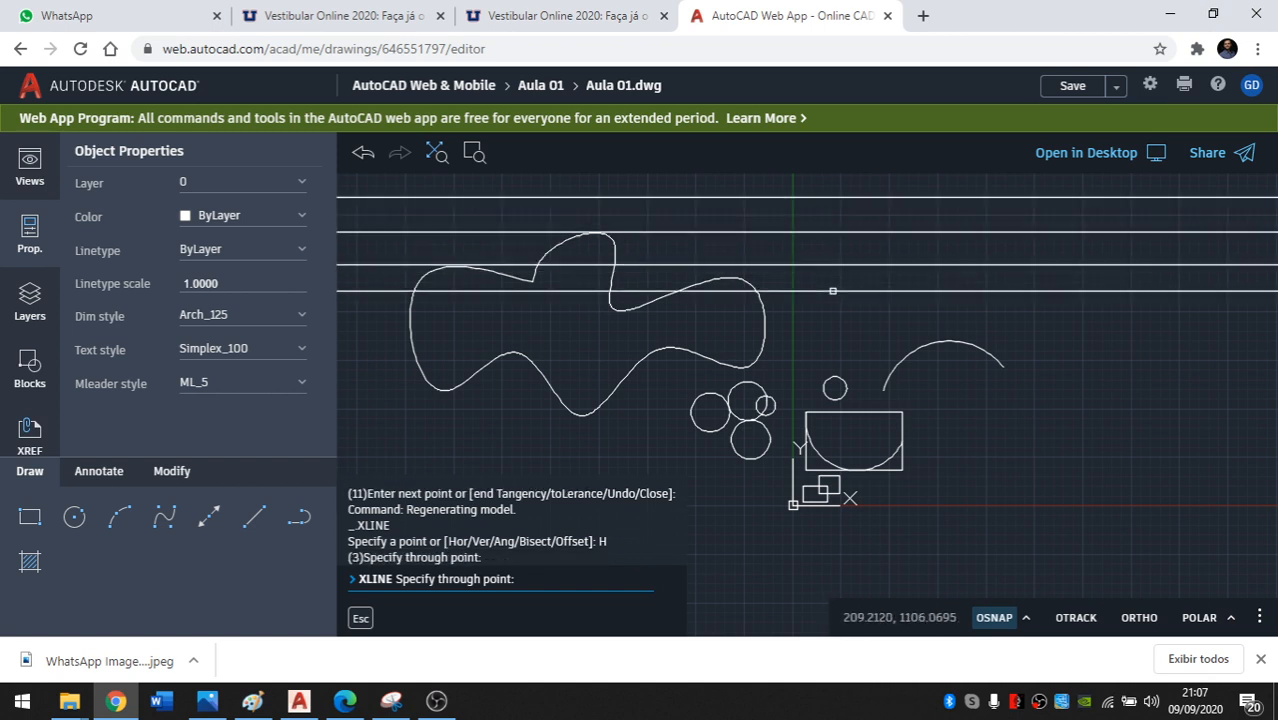
left_click(850, 299)
left_click(950, 327)
left_click(957, 405)
left_click(967, 459)
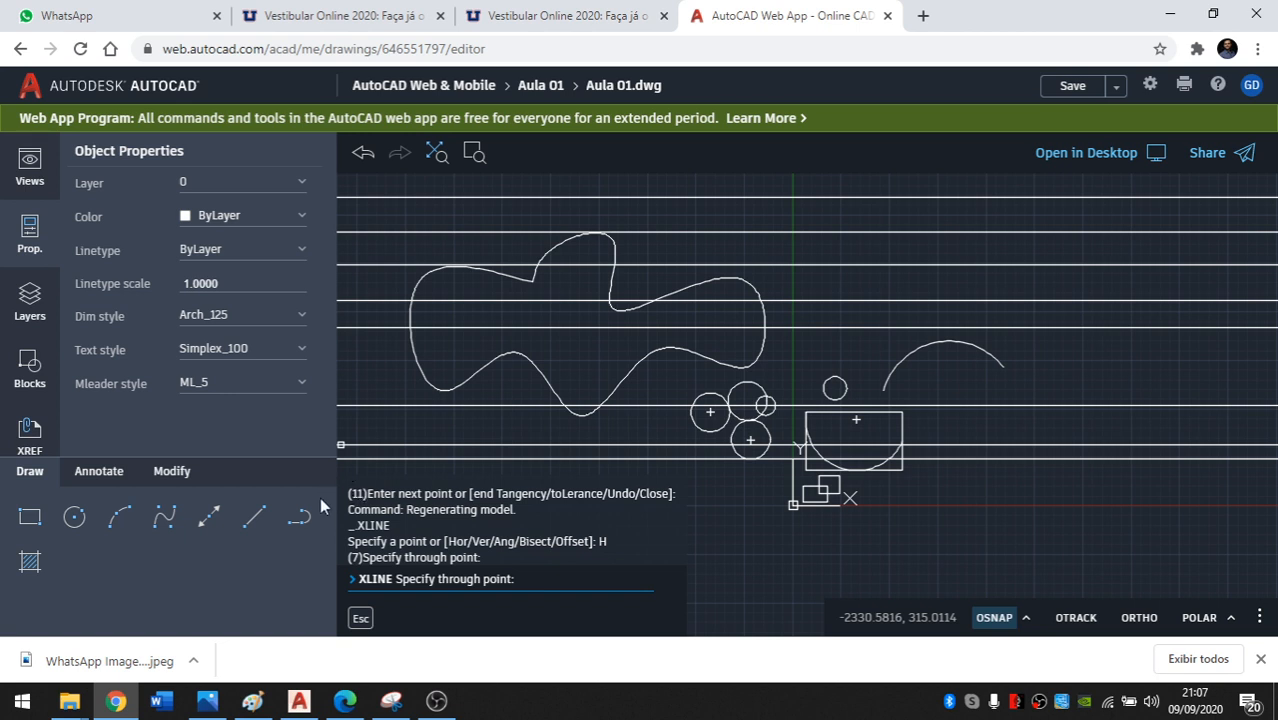
key("Escape")
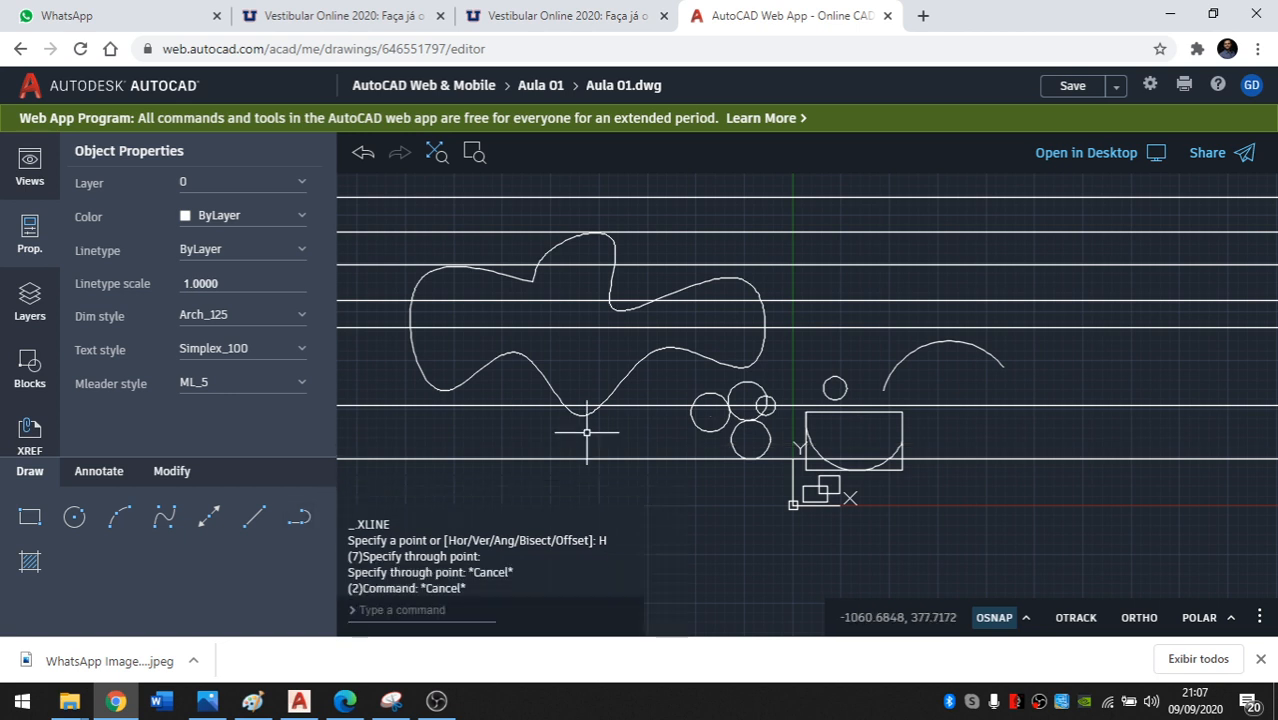
Hide the object properties and drawing tools to widen the drawing area, and cancel the pending XLINE command.
left_click(222, 519)
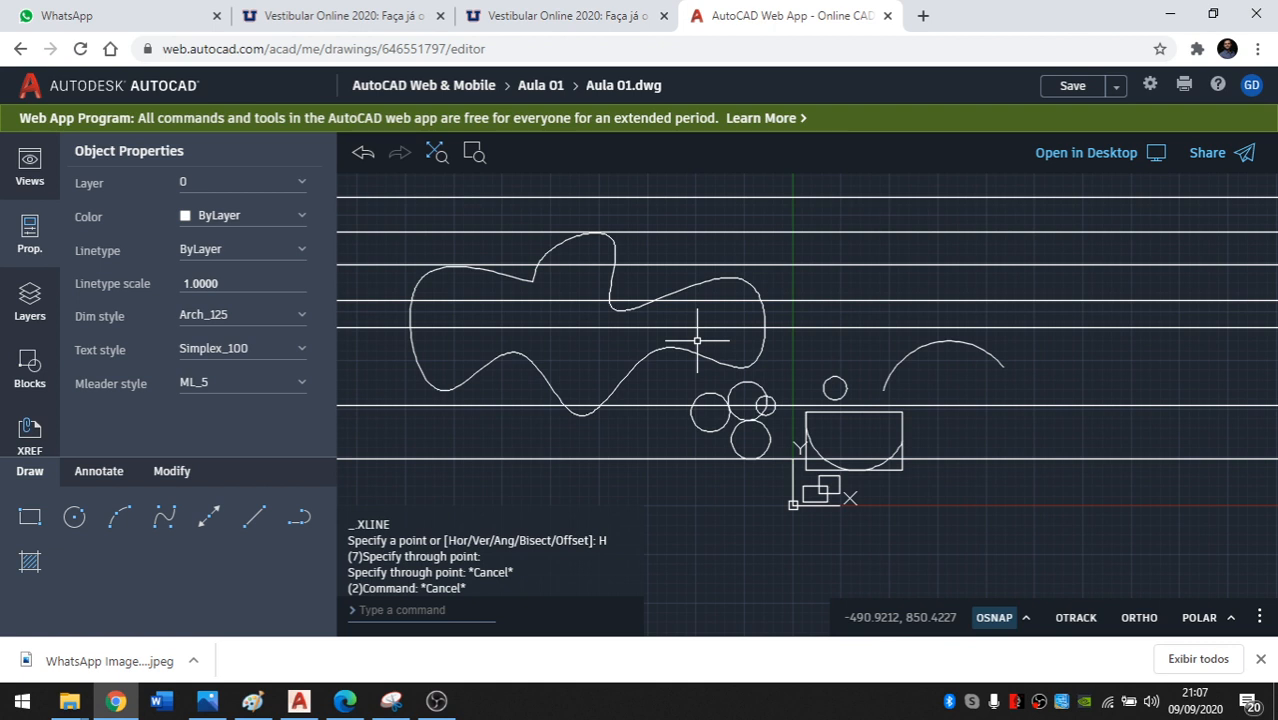
type("xl")
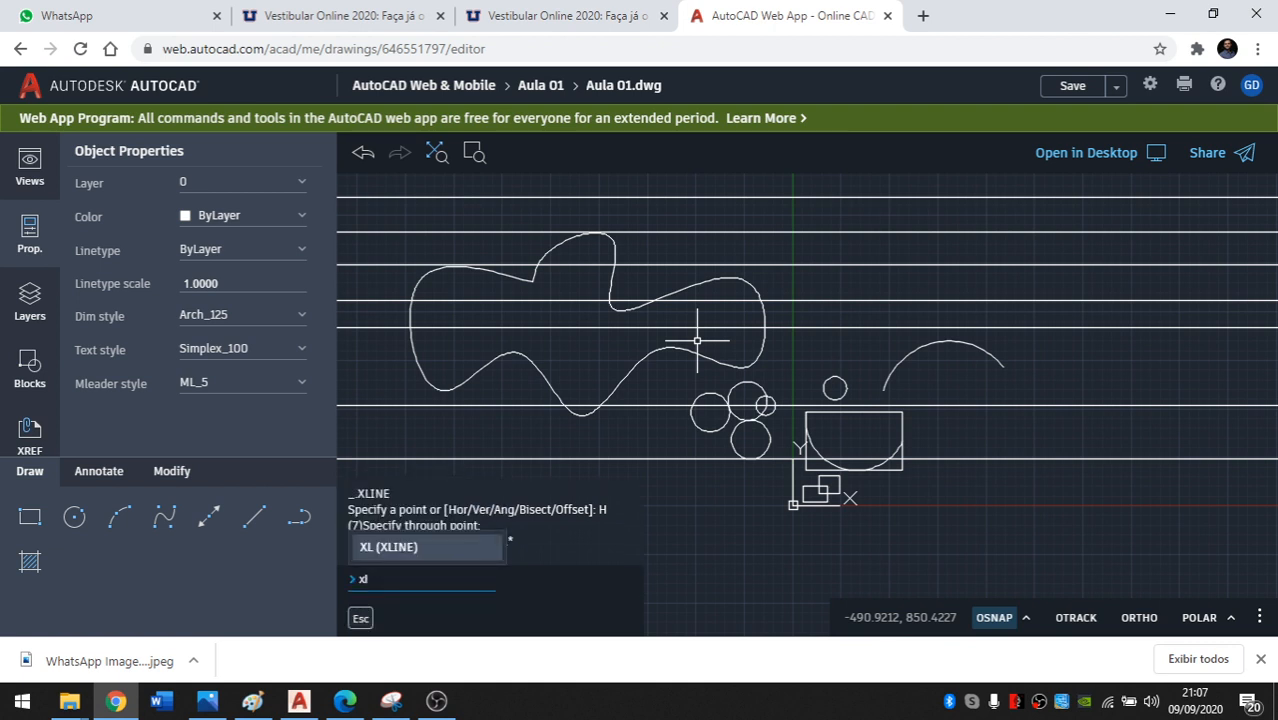
key("Return")
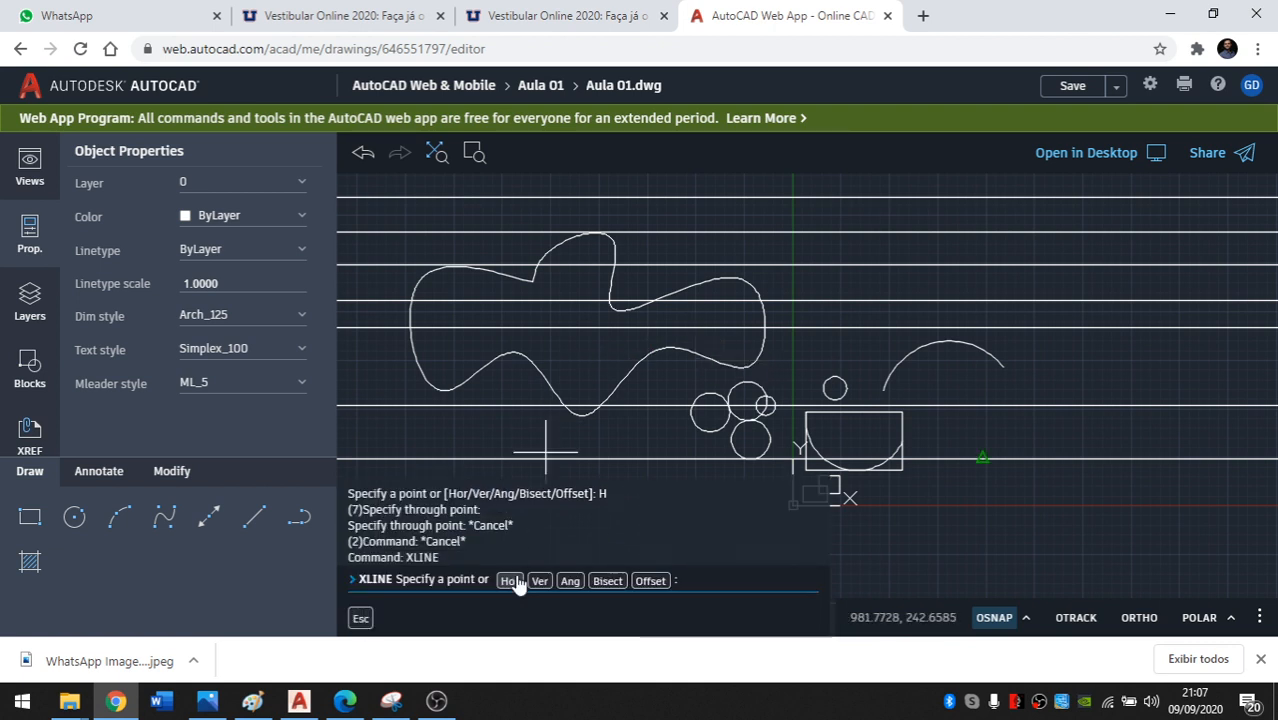
left_click(324, 151)
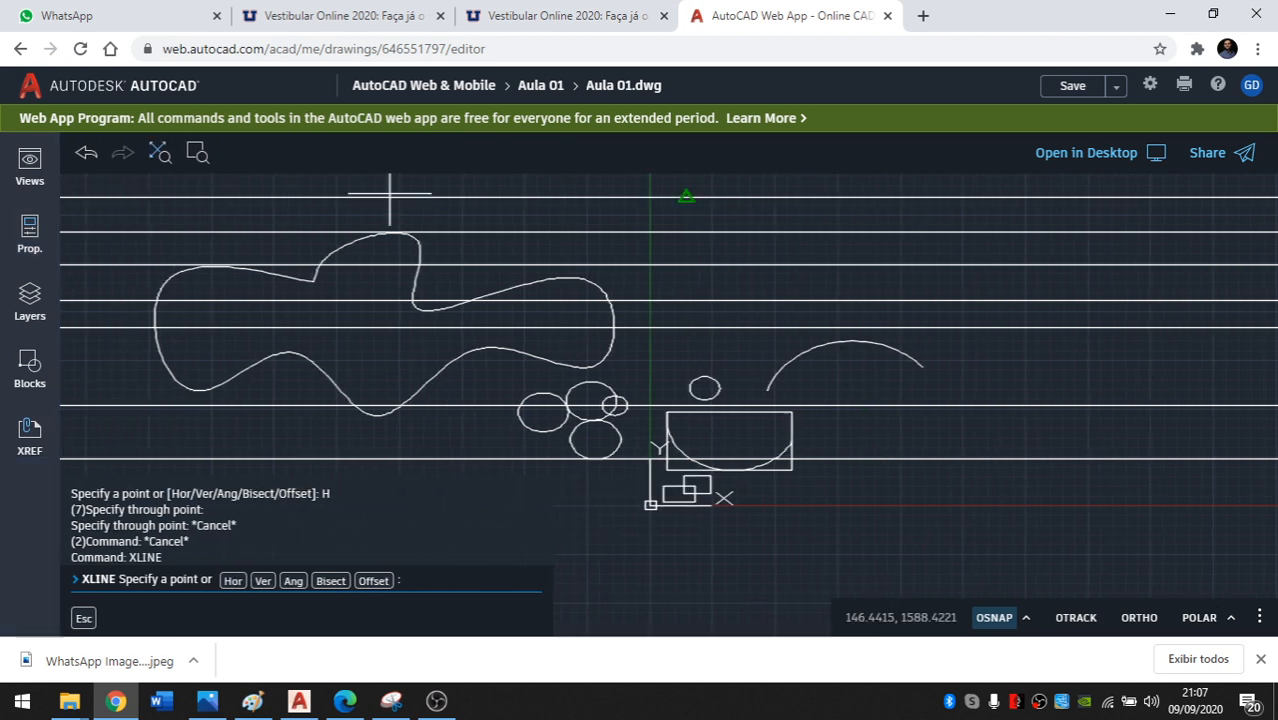
key("Escape")
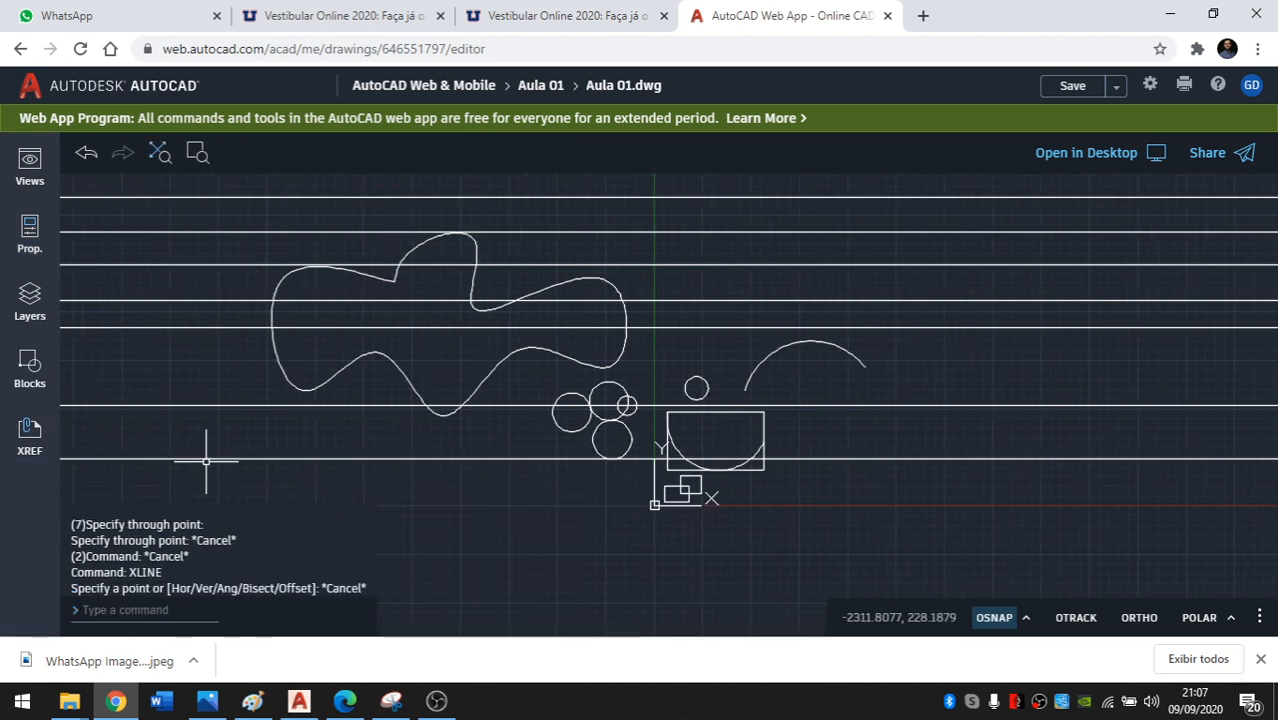
type("vports")
key("Return")
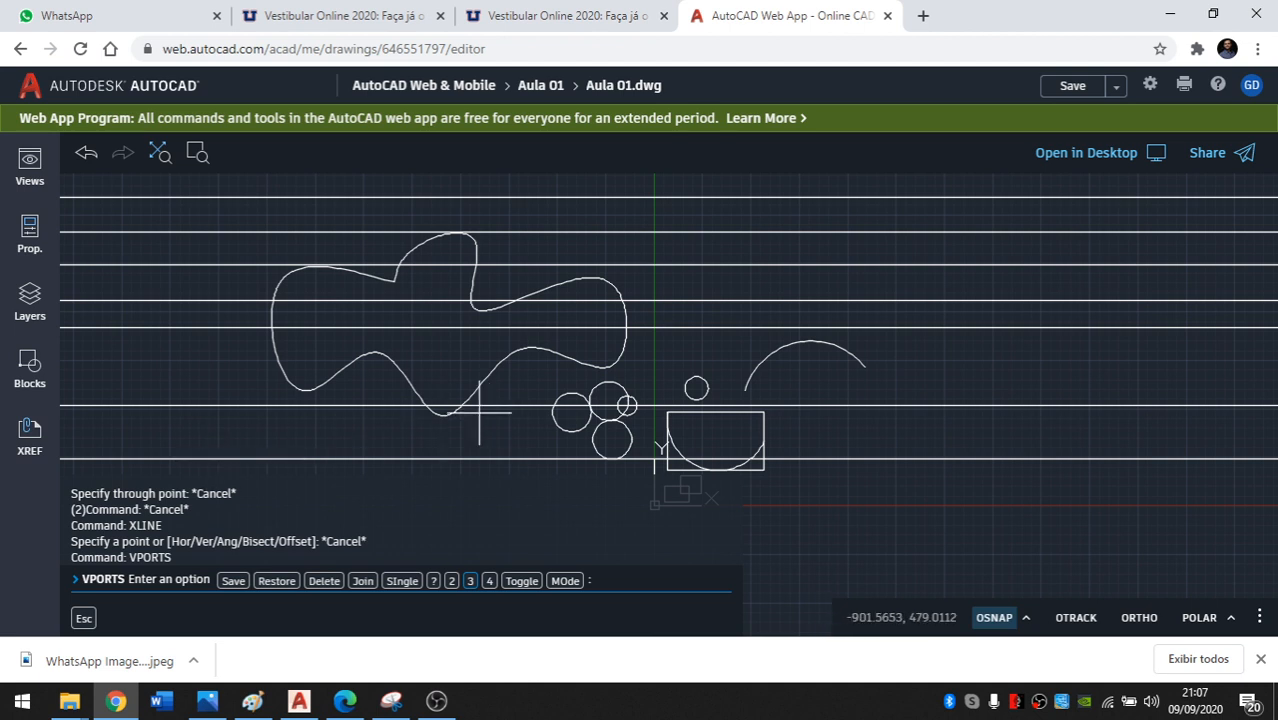
key("Escape")
Draw six vertical construction lines with XLINE at irregular spacing, from the large rectangle's left edge across to beyond the spline's left side.
type("xl")
key("Return")
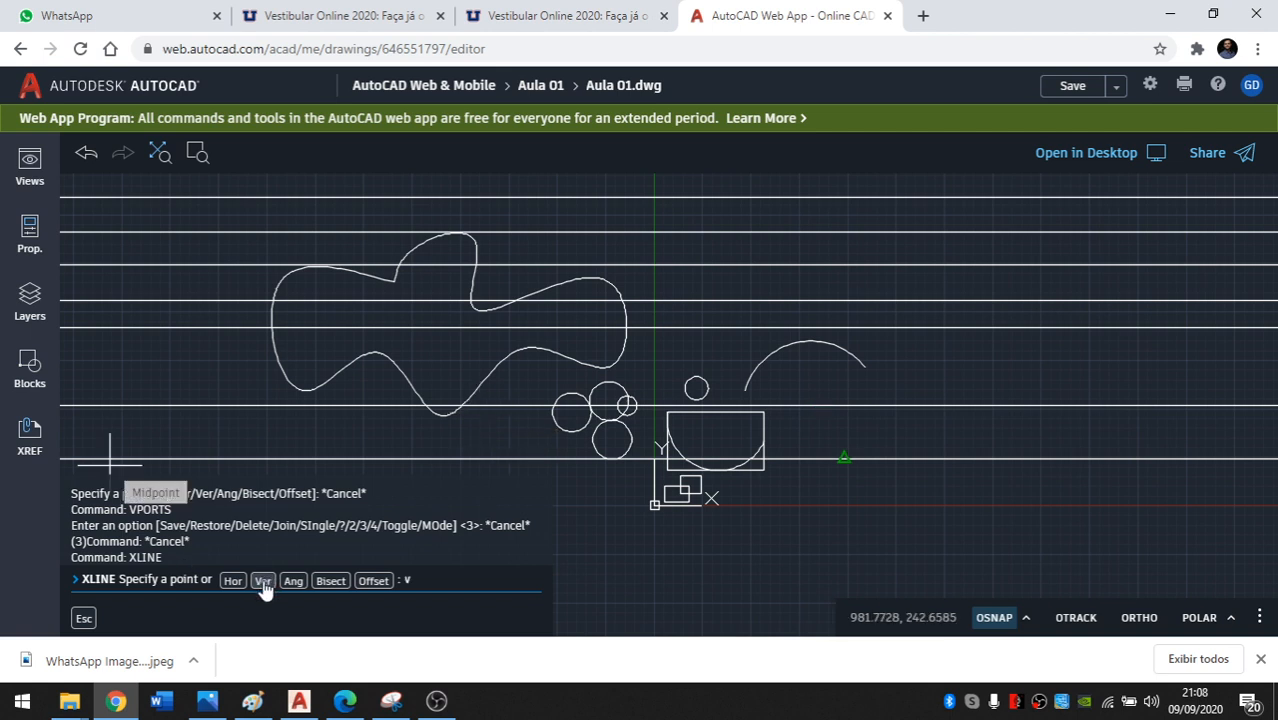
left_click(262, 582)
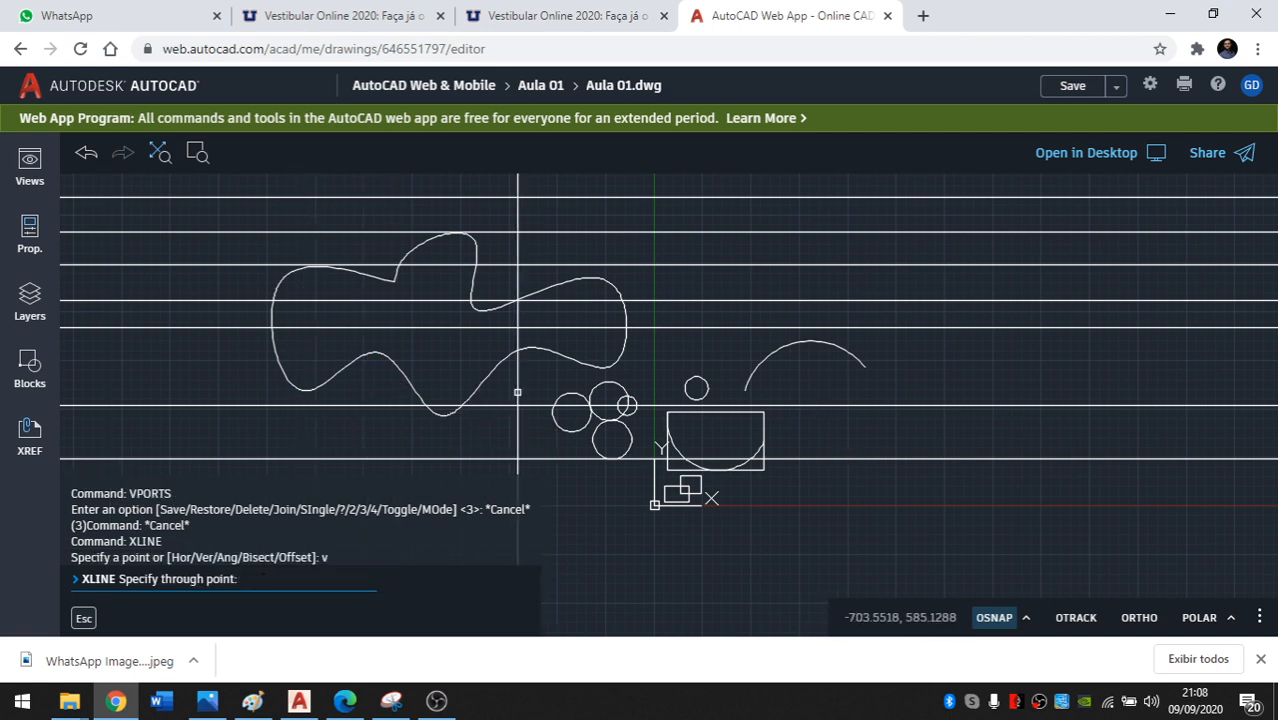
scroll(517, 391, "down", 1)
left_click(635, 220)
left_click(572, 219)
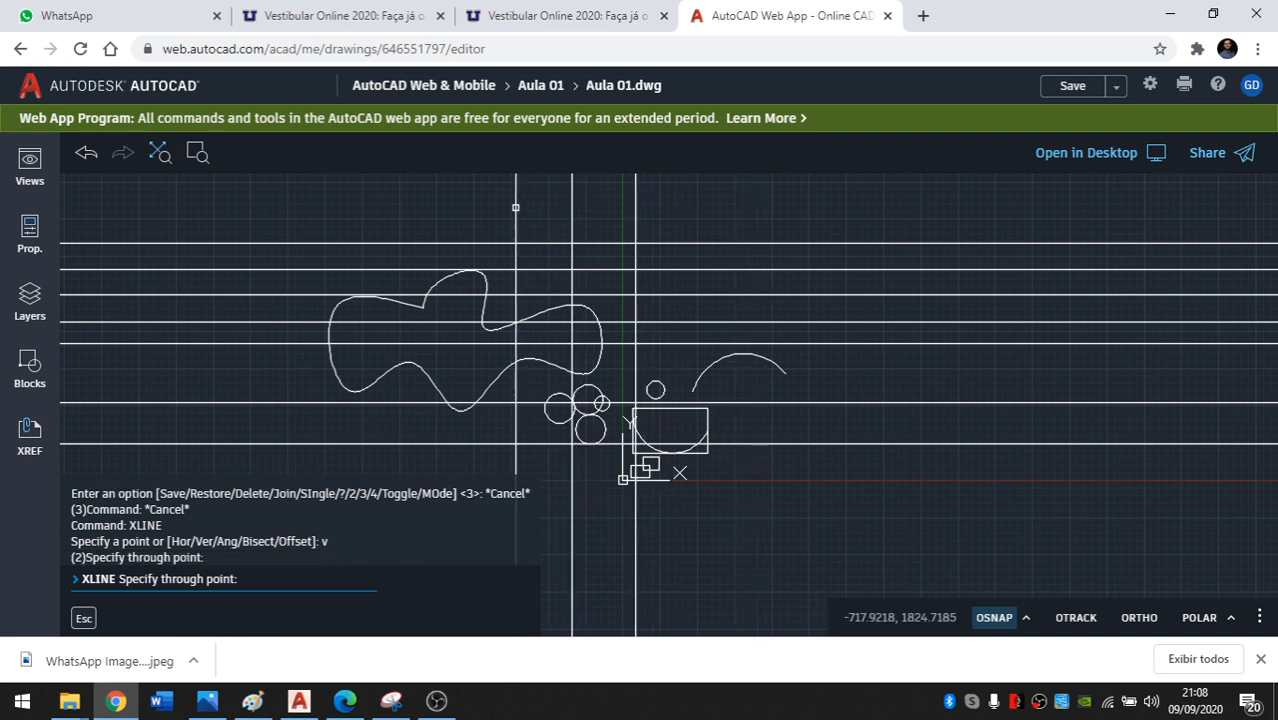
left_click(516, 218)
left_click(429, 218)
left_click(278, 216)
left_click(220, 214)
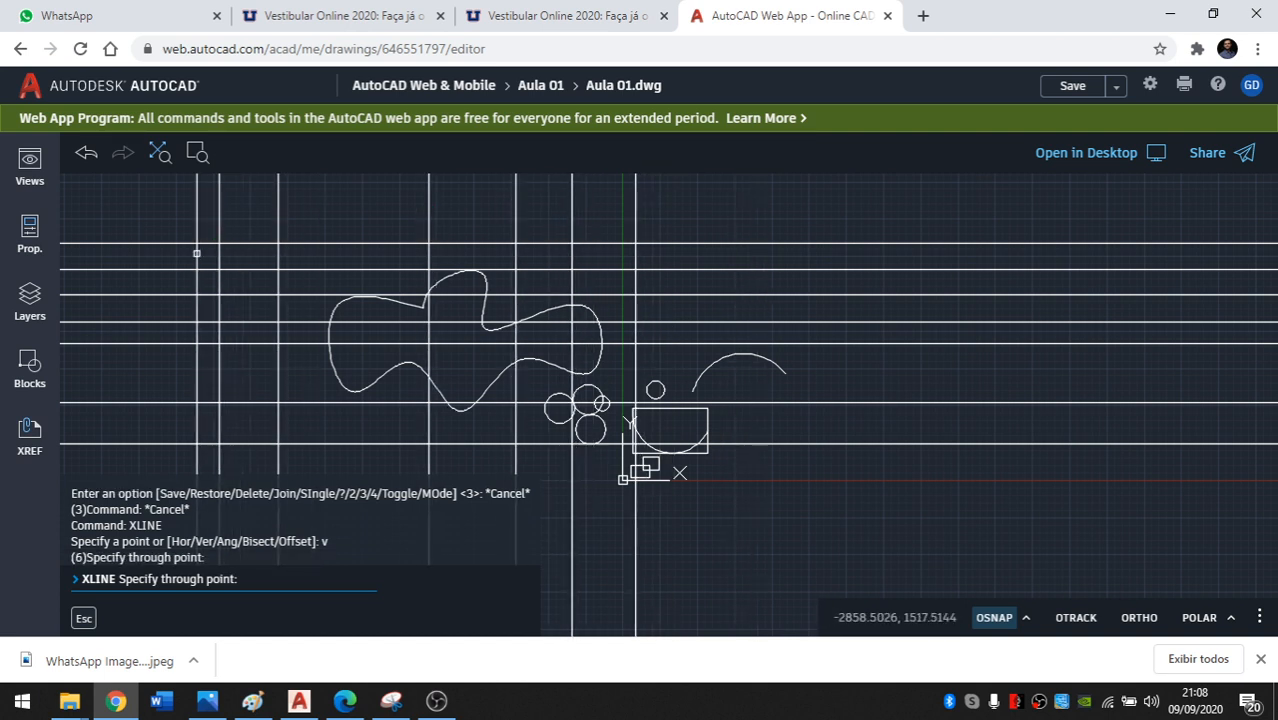
key("Escape")
Draw four parallel construction lines at 45° with XLINE, spaced from the leftmost vertical line across to the spline.
type("xl")
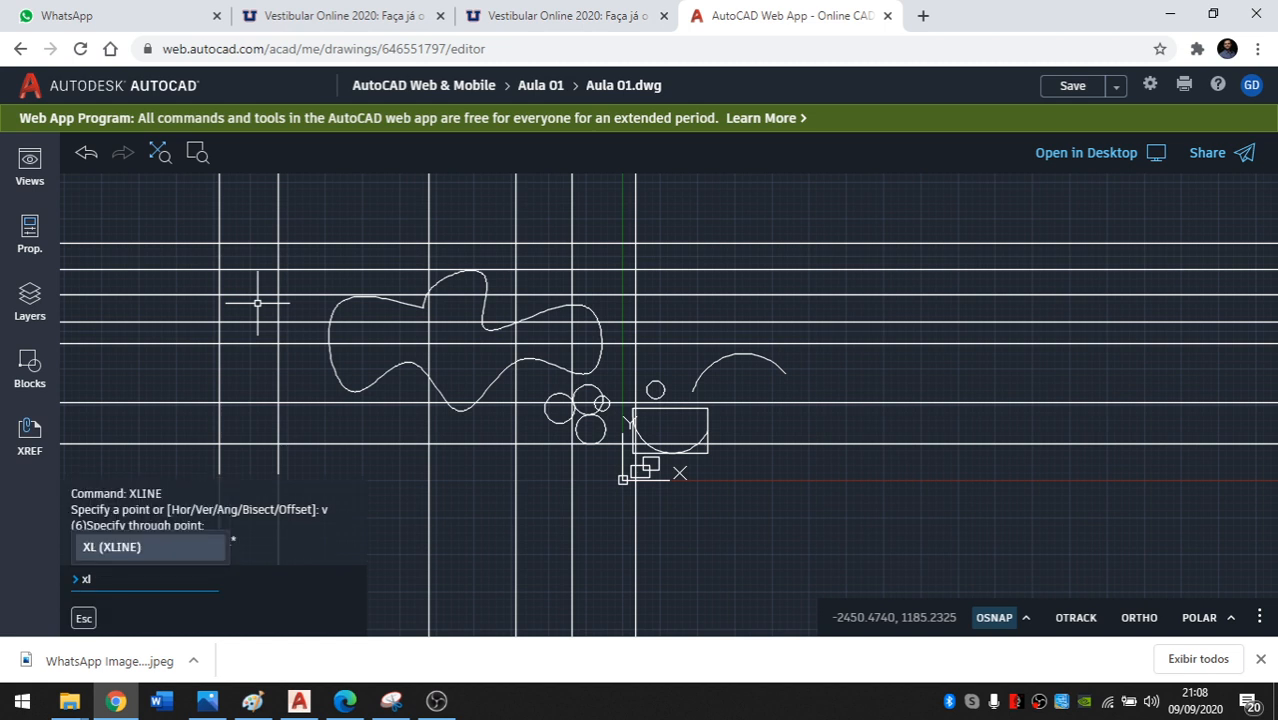
key("Return")
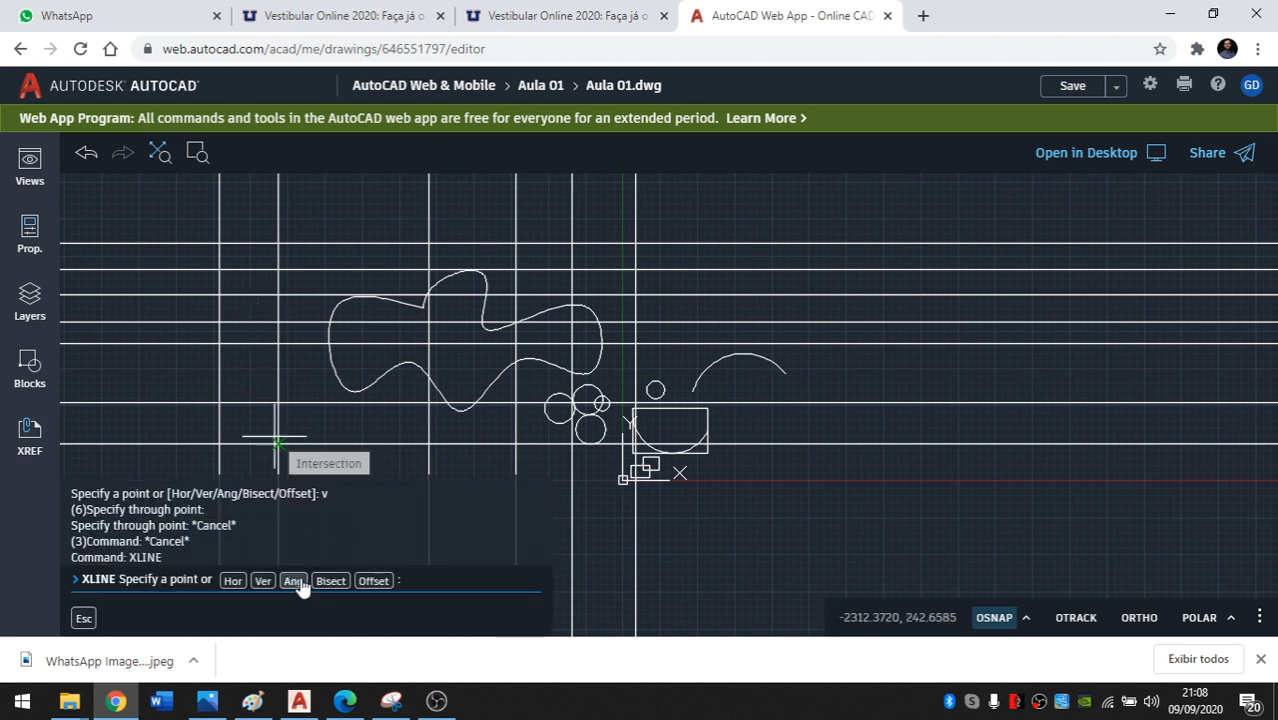
left_click(293, 581)
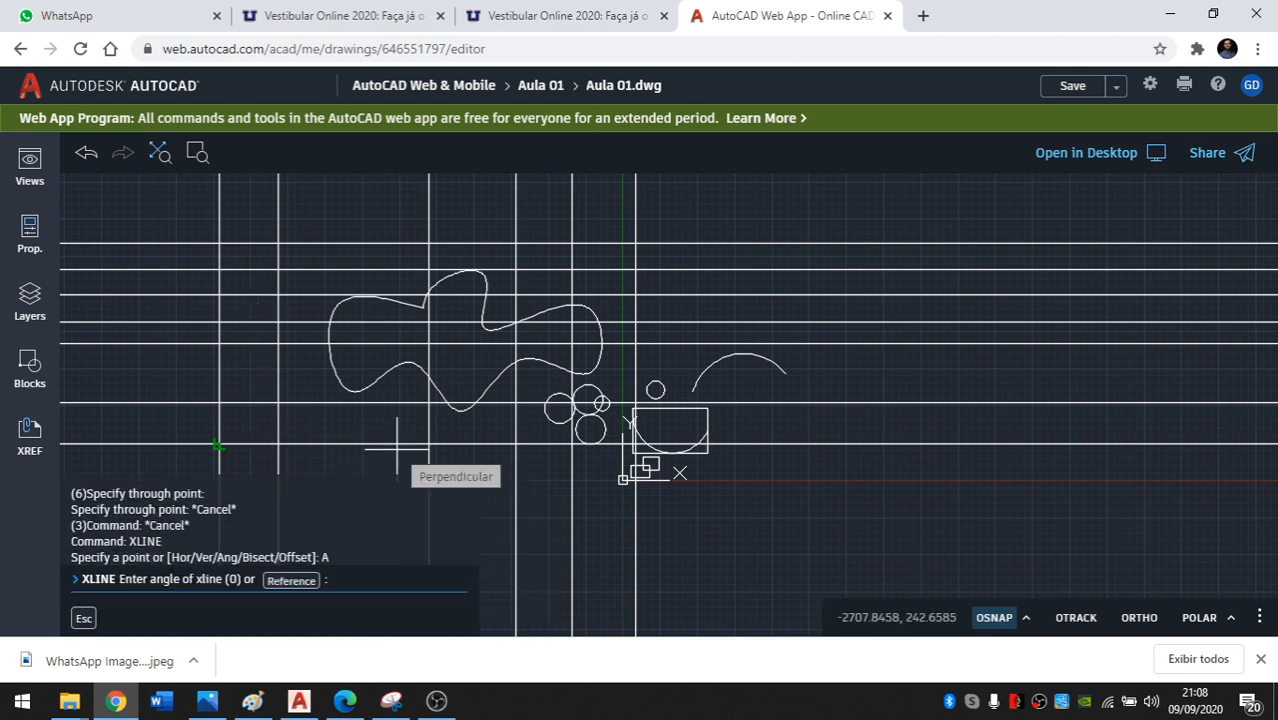
key("Return")
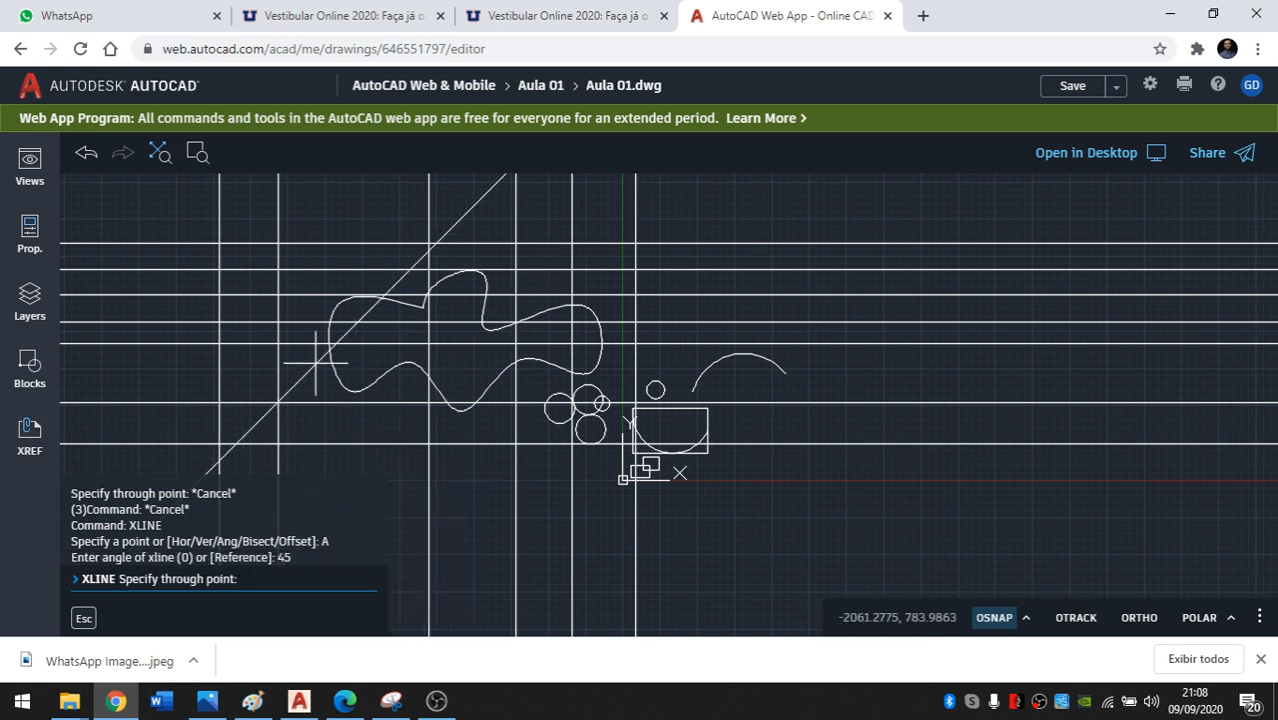
left_click(219, 244)
left_click(219, 322)
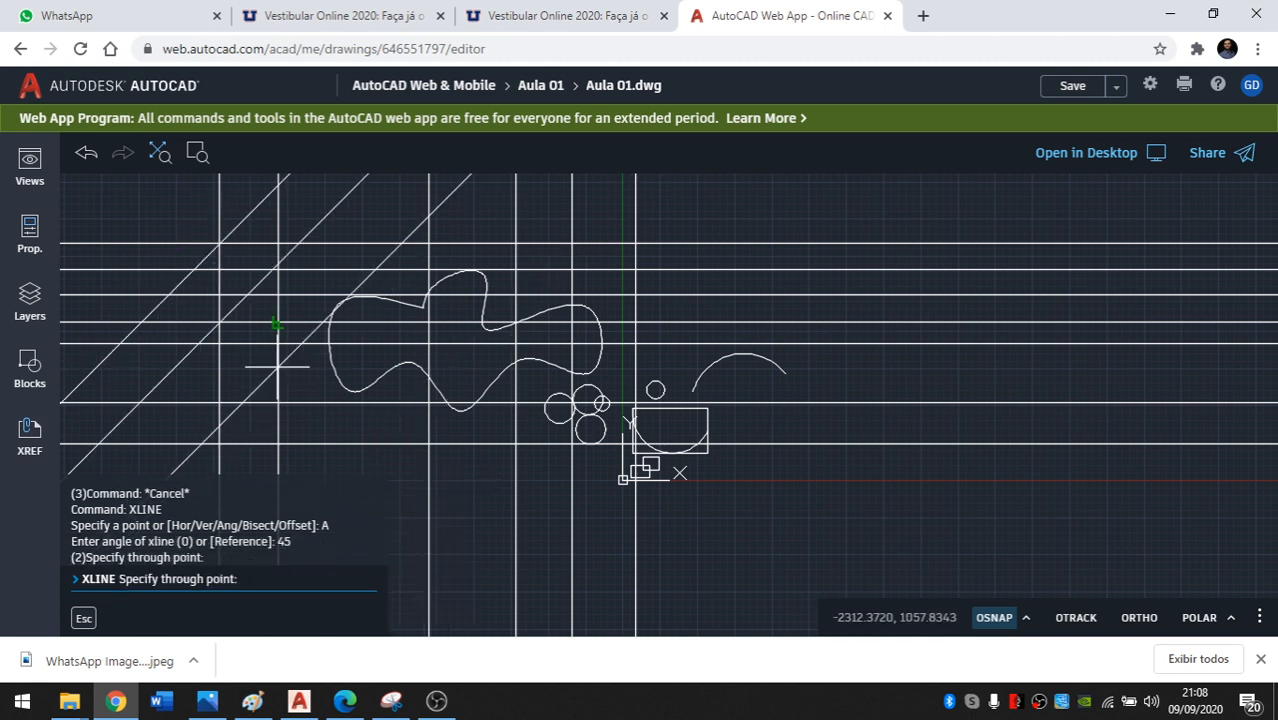
left_click(278, 323)
left_click(369, 343)
key("Escape")
key("Escape")
key("Escape")
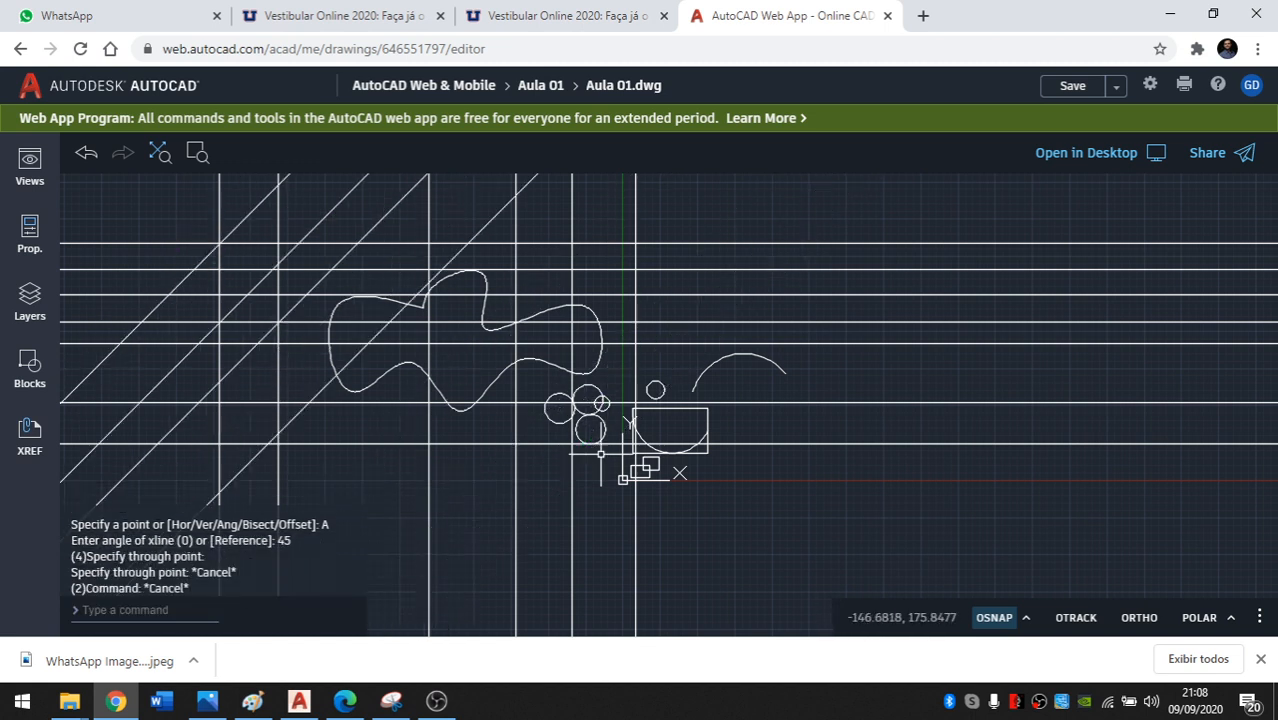
Erase all the vertical and 45° construction lines together with a crossing selection above the horizontal lines.
middle_click_drag(600, 454, 777, 553)
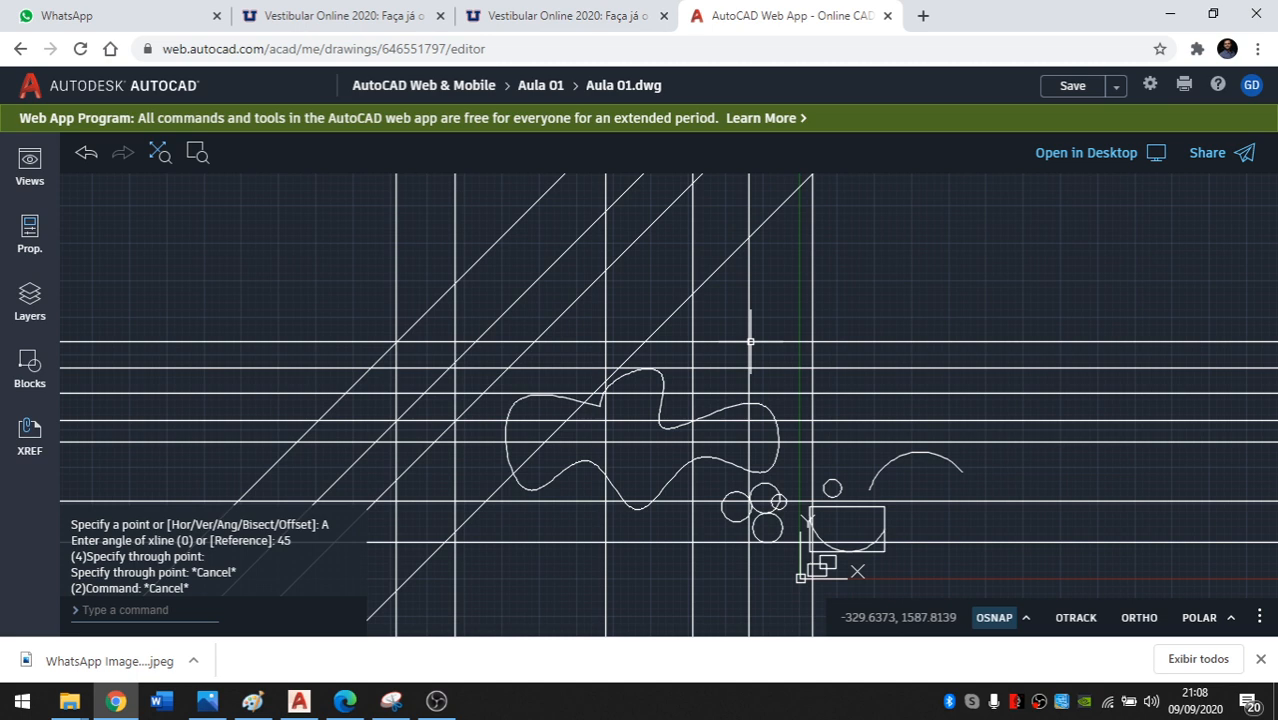
middle_click_drag(657, 368, 423, 445)
scroll(423, 445, "down", 1)
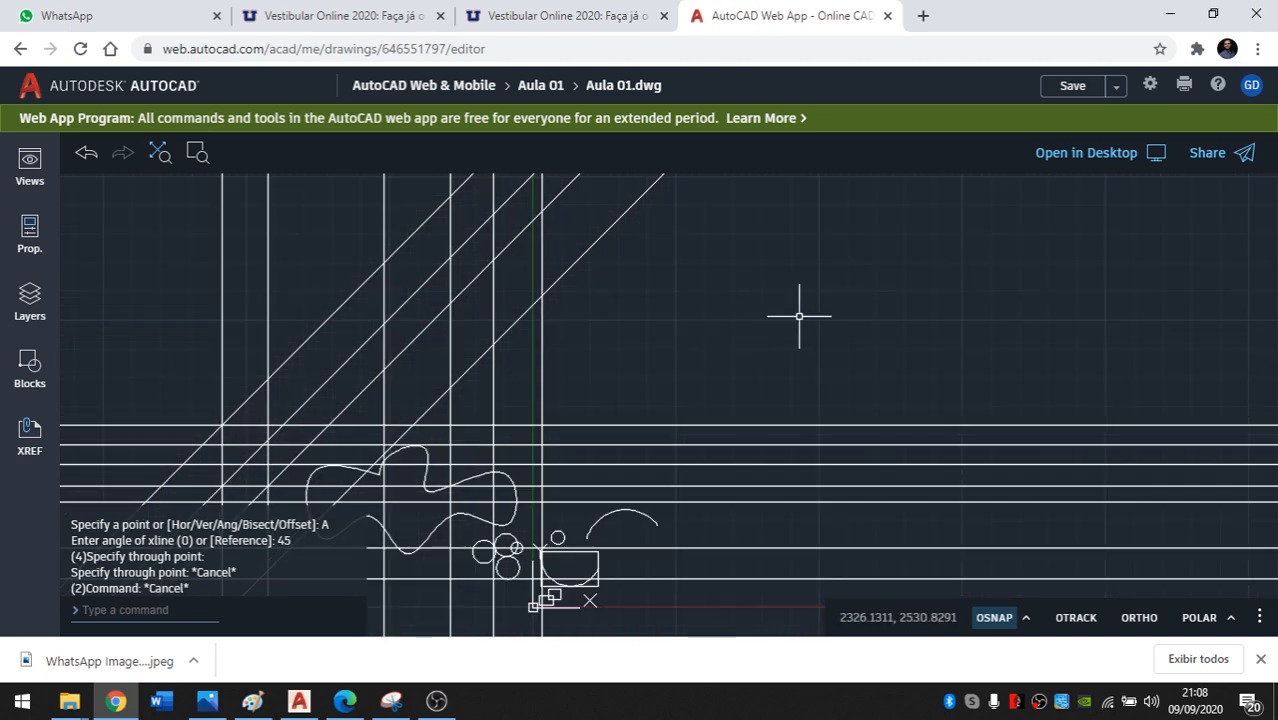
middle_click_drag(685, 384, 865, 319)
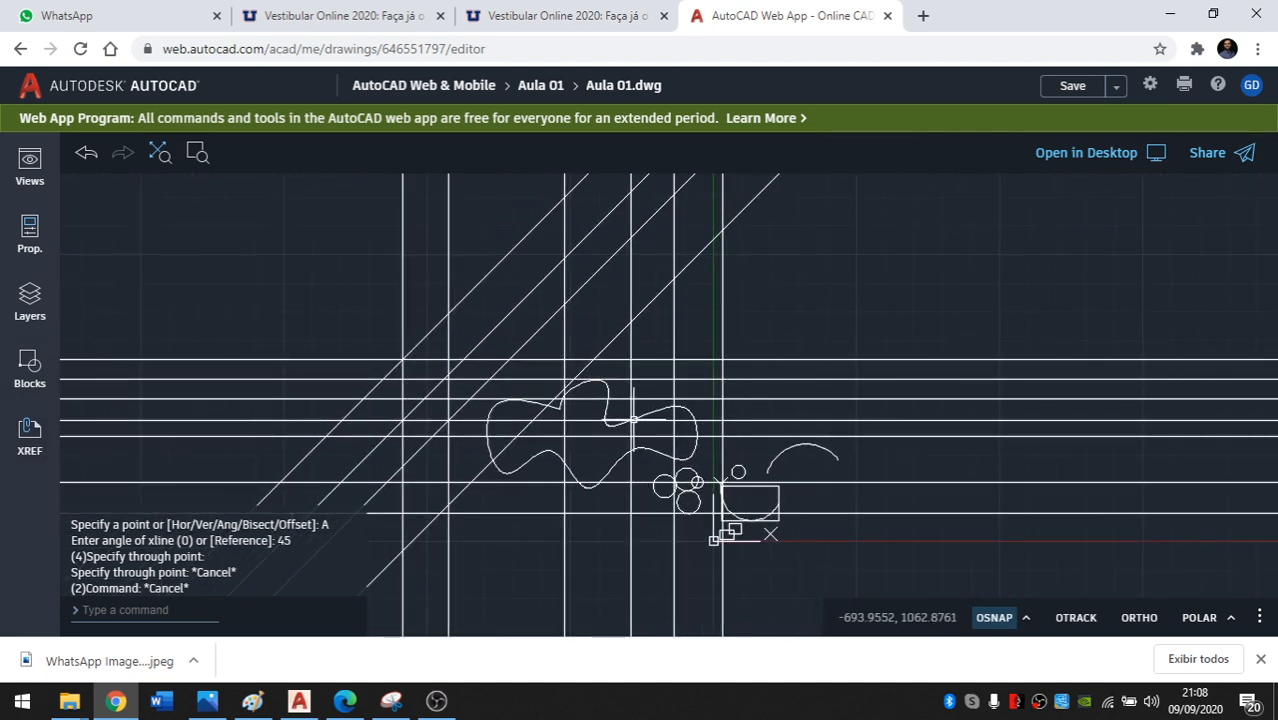
type("e")
key("Return")
left_click(830, 307)
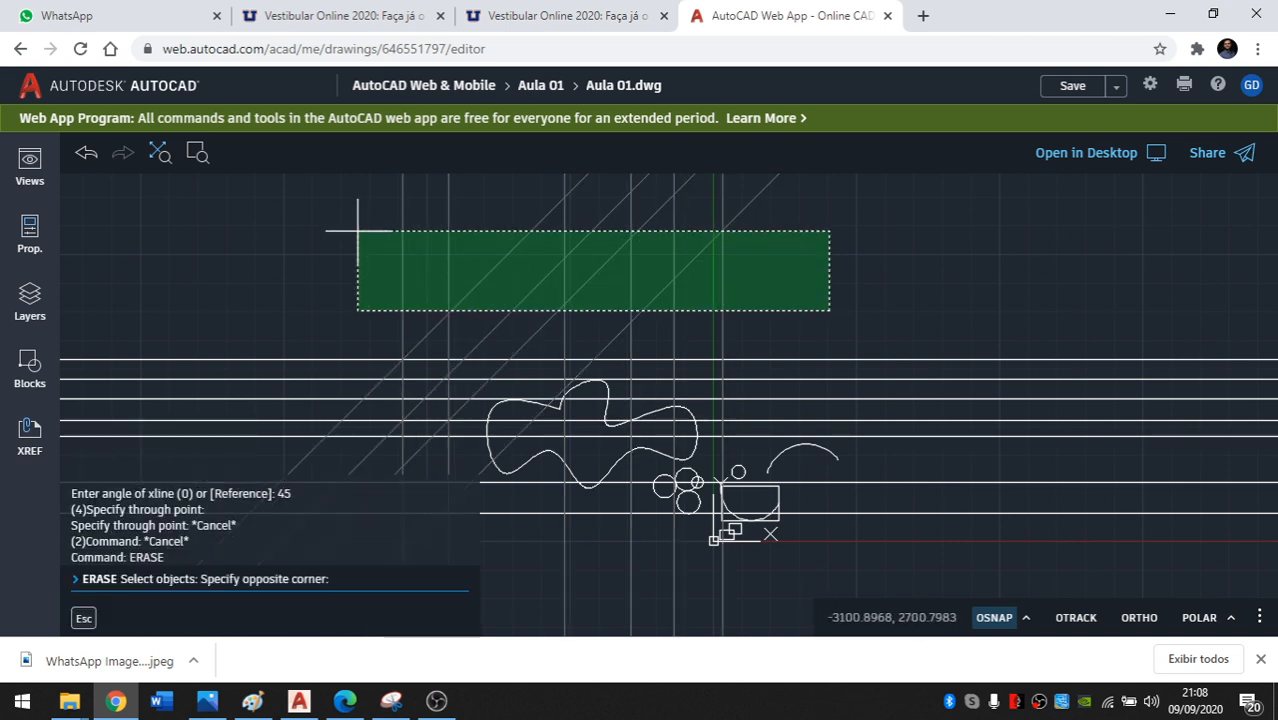
left_click(357, 228)
key("Return")
middle_click_drag(472, 275, 499, 206)
key("Return")
left_click(466, 255)
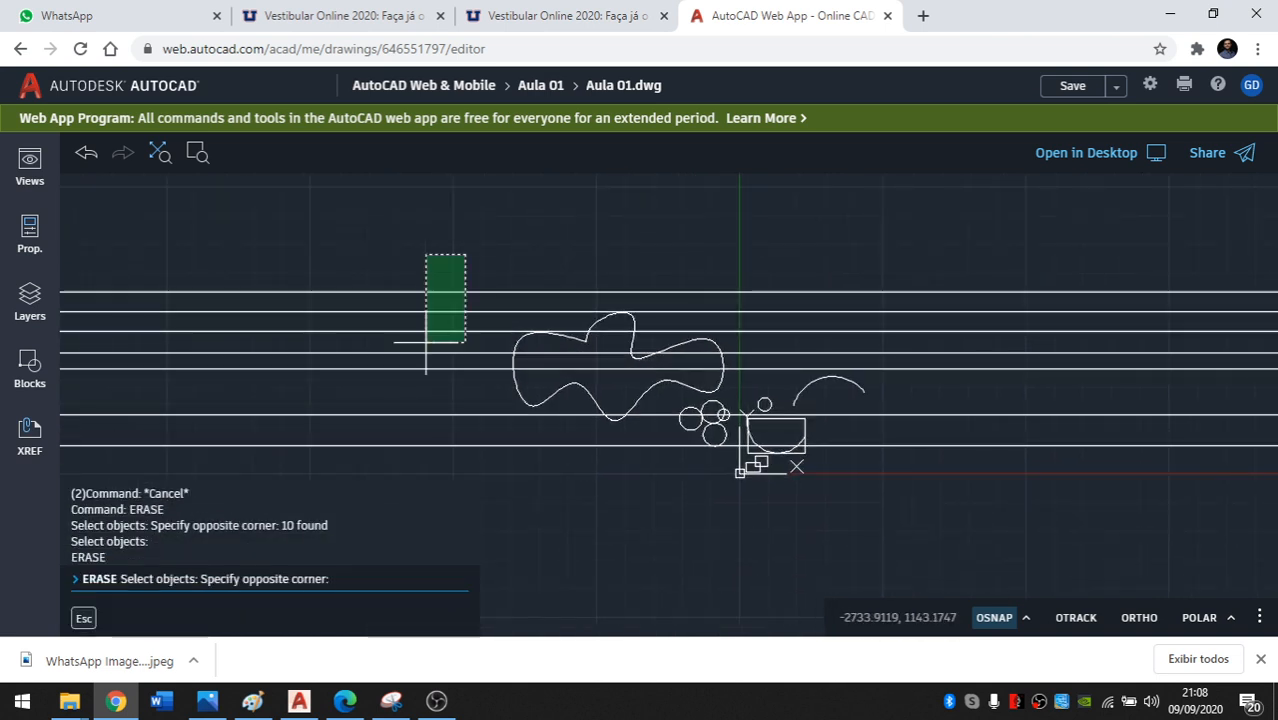
left_click(377, 182)
key("Escape")
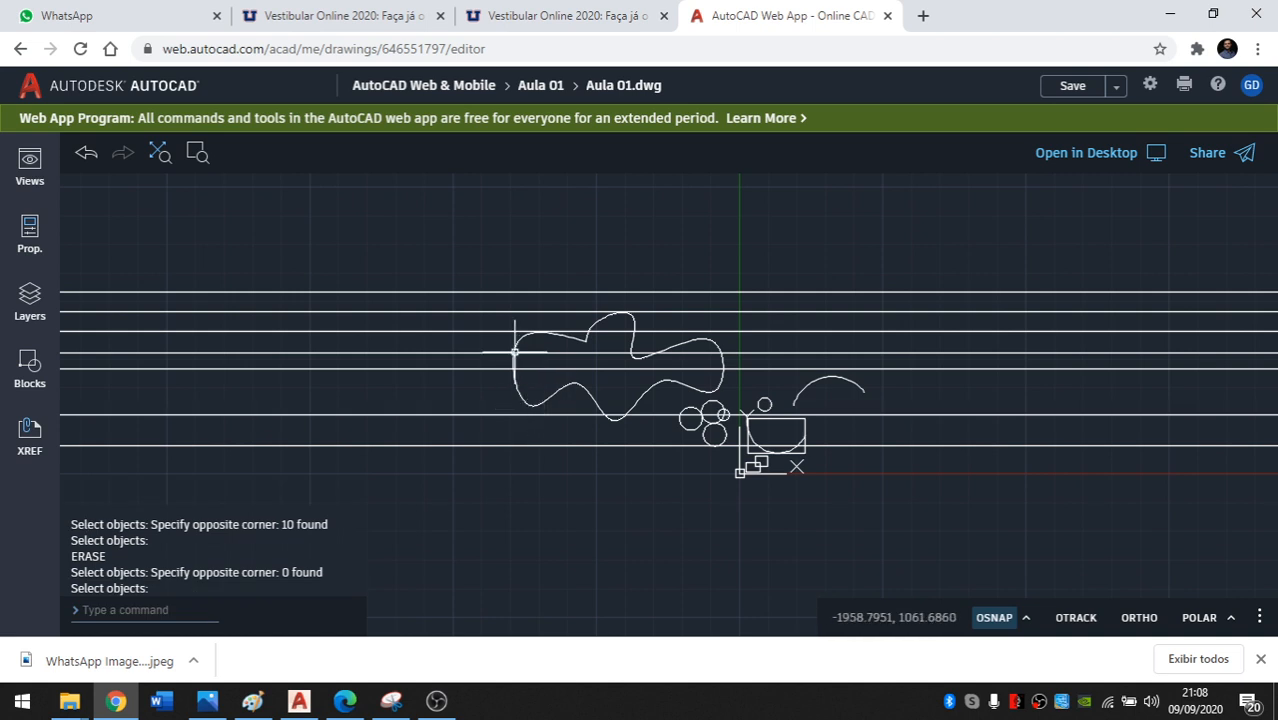
Erase the seven horizontal construction lines with a crossing selection in the empty space left of the spline.
type("e")
key("Return")
left_click(459, 252)
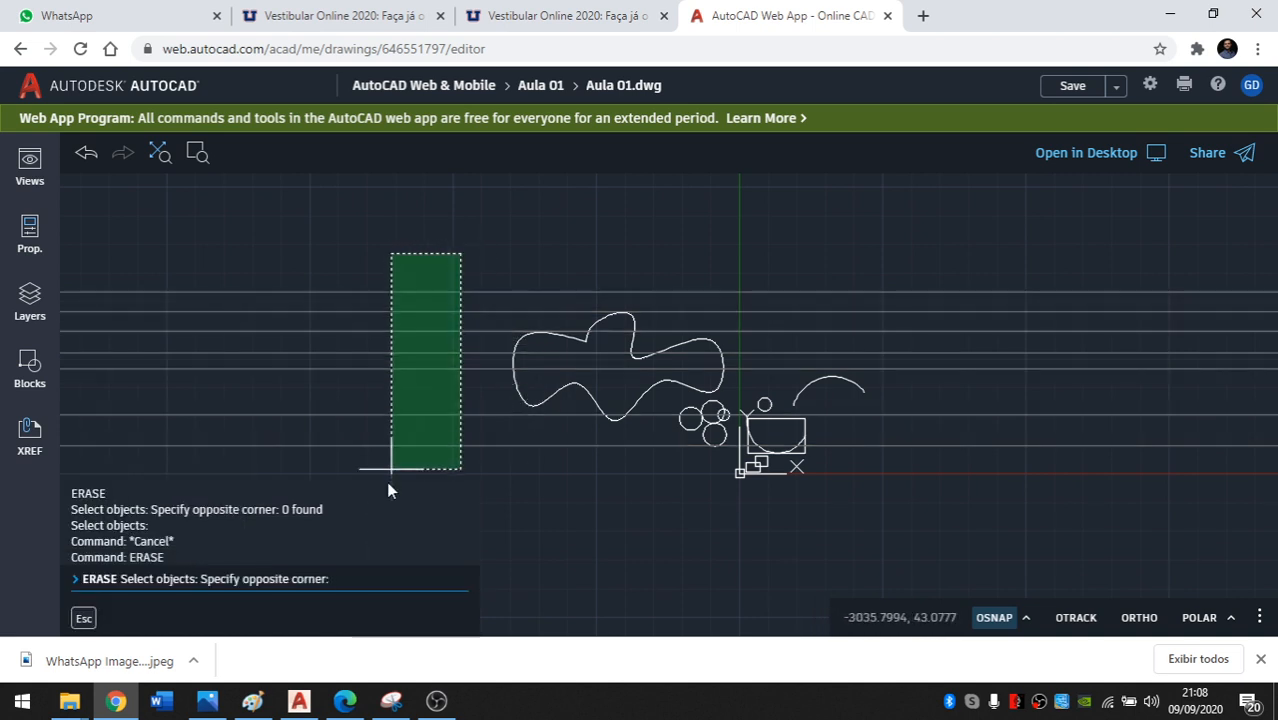
left_click(388, 181)
left_click(388, 181)
left_click(388, 466)
key("Return")
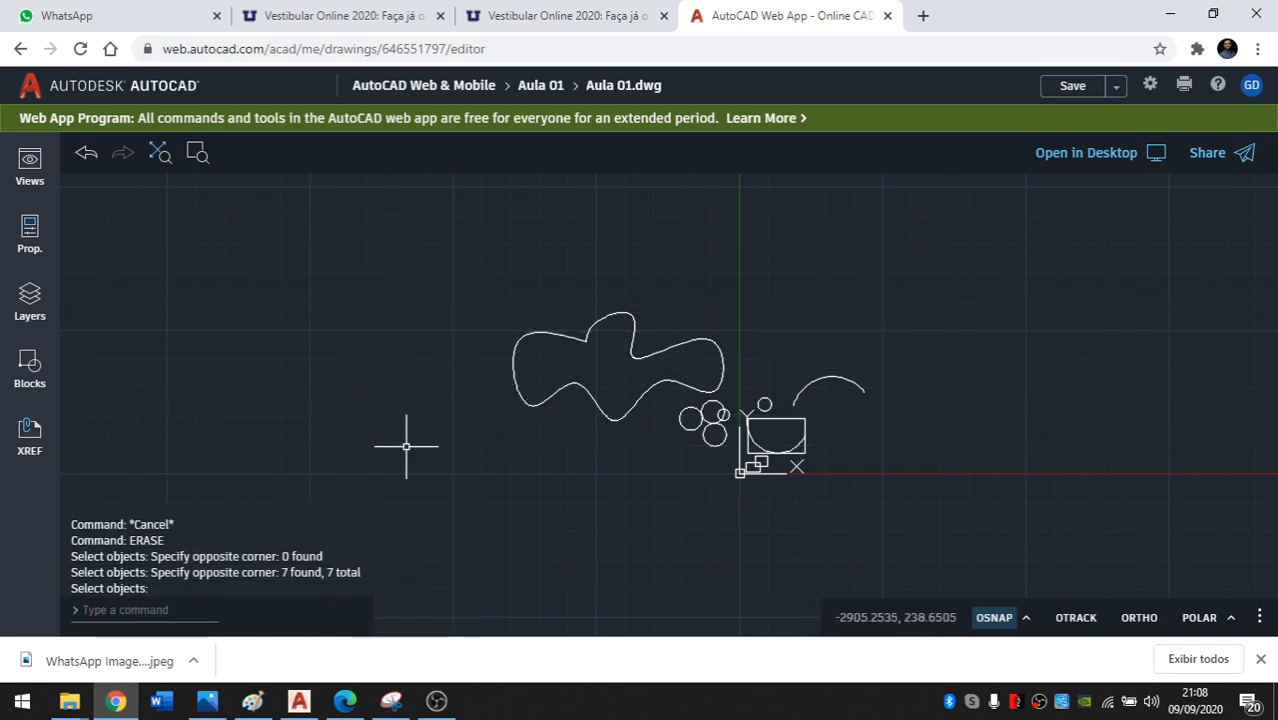
Show the object properties and the drawing tools again beside the drawing area.
middle_click_drag(789, 341, 688, 341)
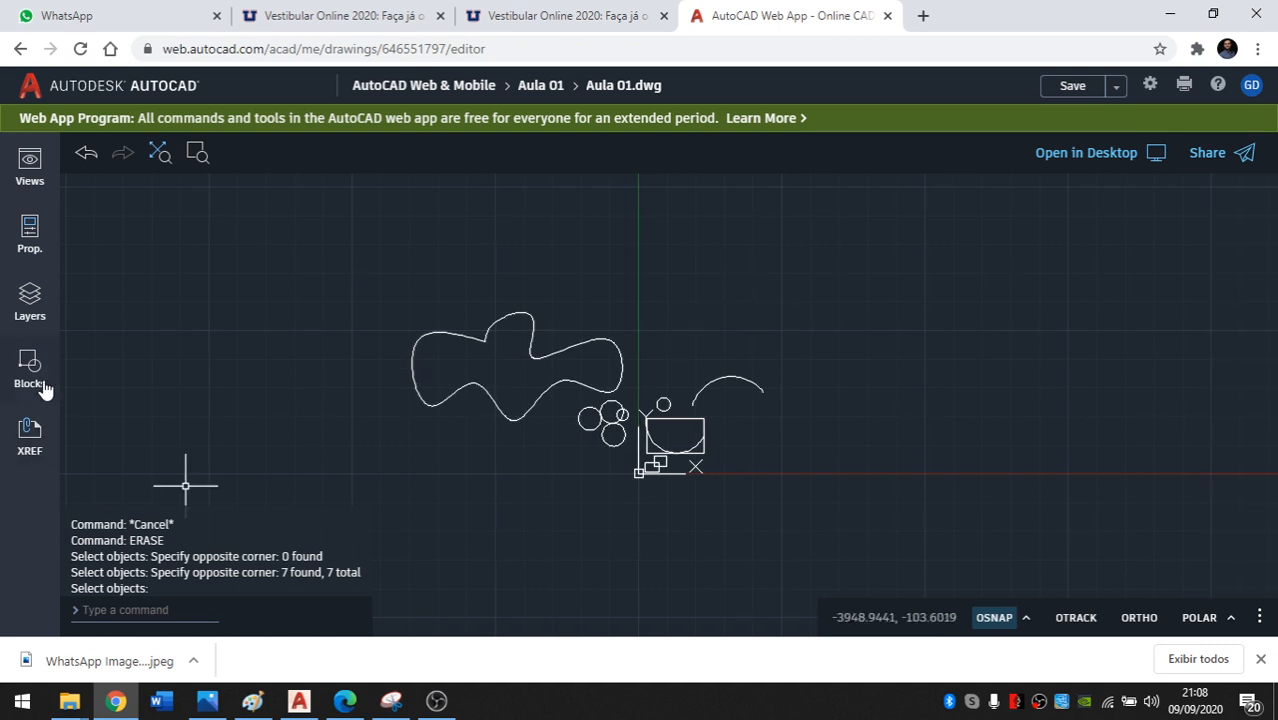
left_click(30, 234)
left_click(28, 478)
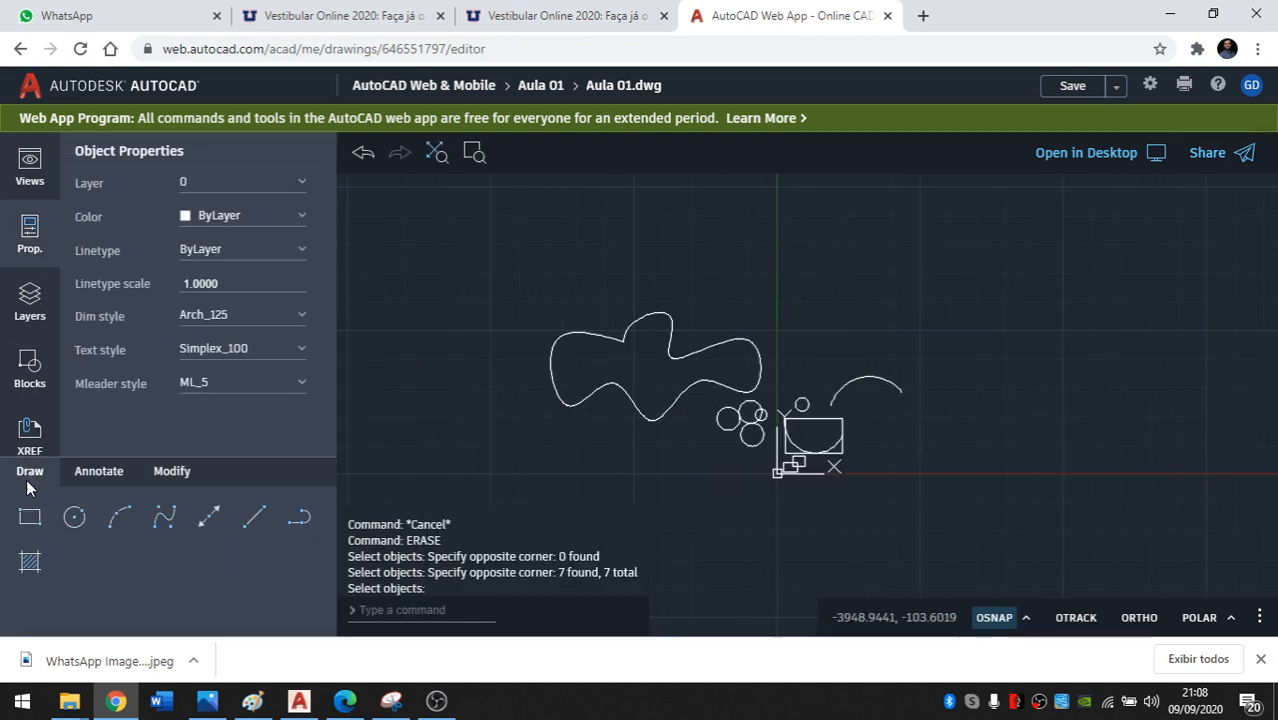
Draw a rectangle 300 wide and 400 high in the empty space above the small circle and the arc.
left_click(30, 516)
middle_click_drag(596, 414, 478, 429)
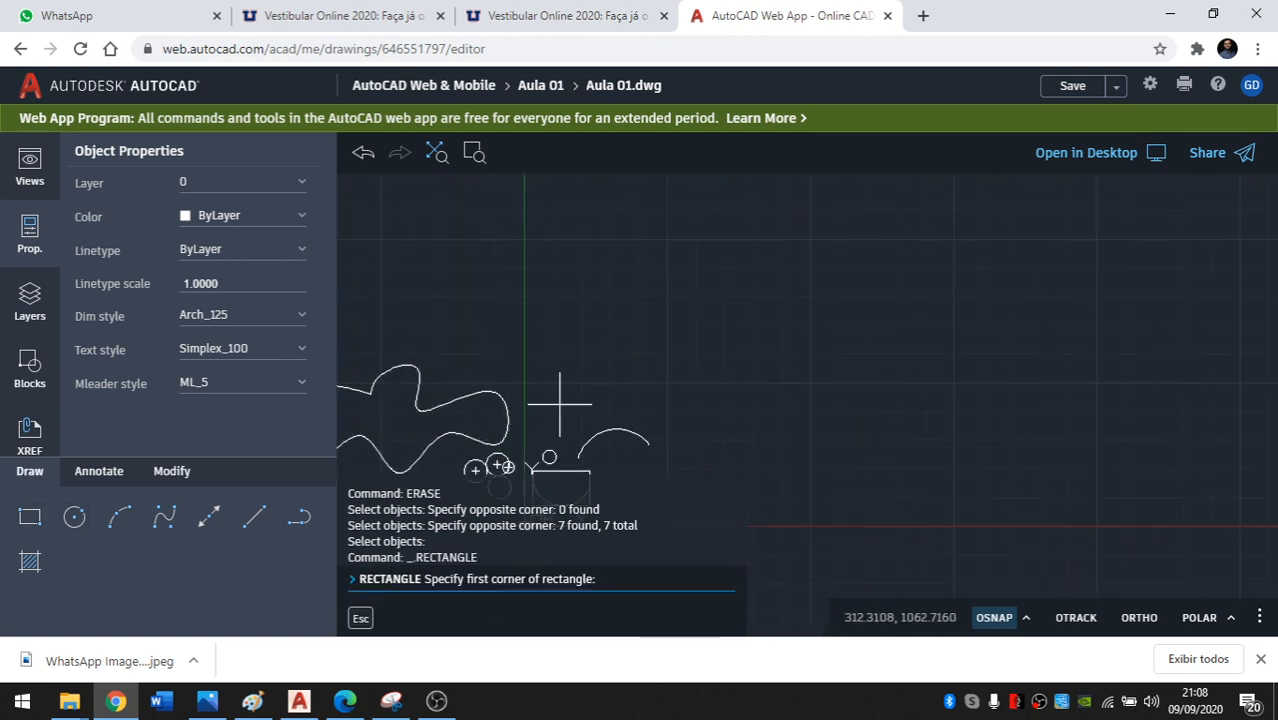
scroll(568, 401, "up", 3)
middle_click_drag(564, 368, 615, 241)
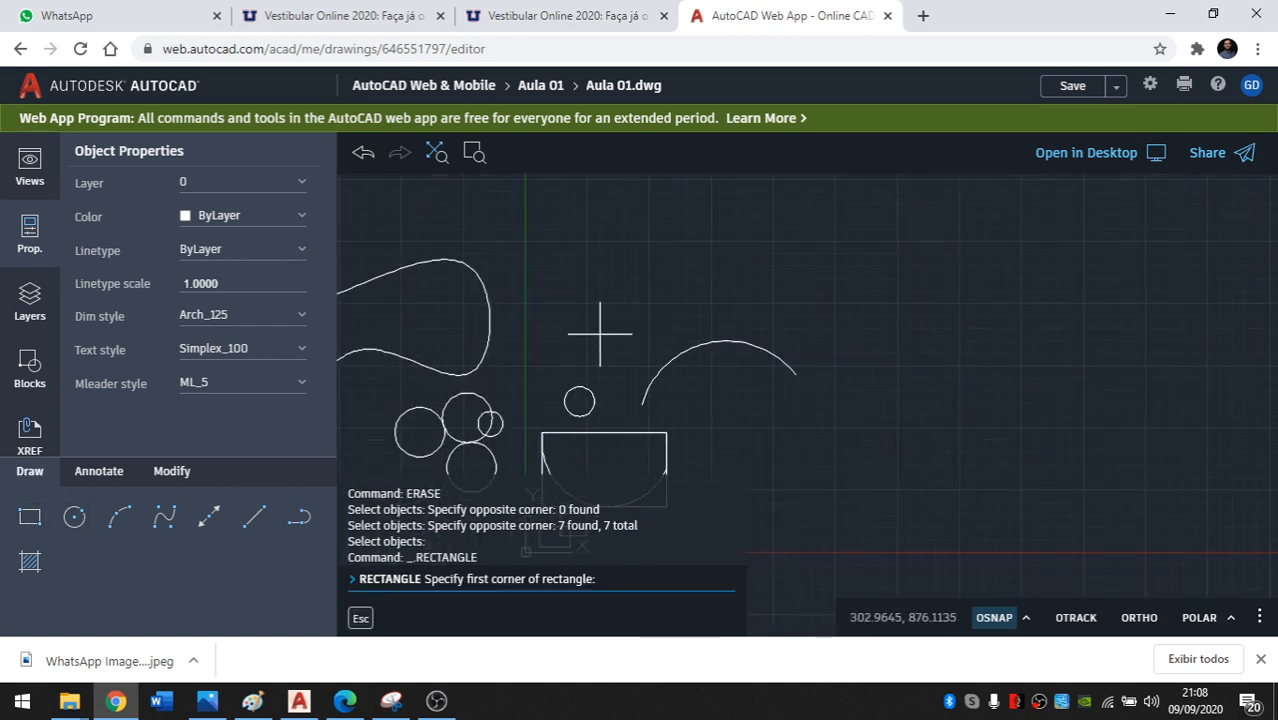
middle_click_drag(601, 335, 579, 446)
left_click(606, 392)
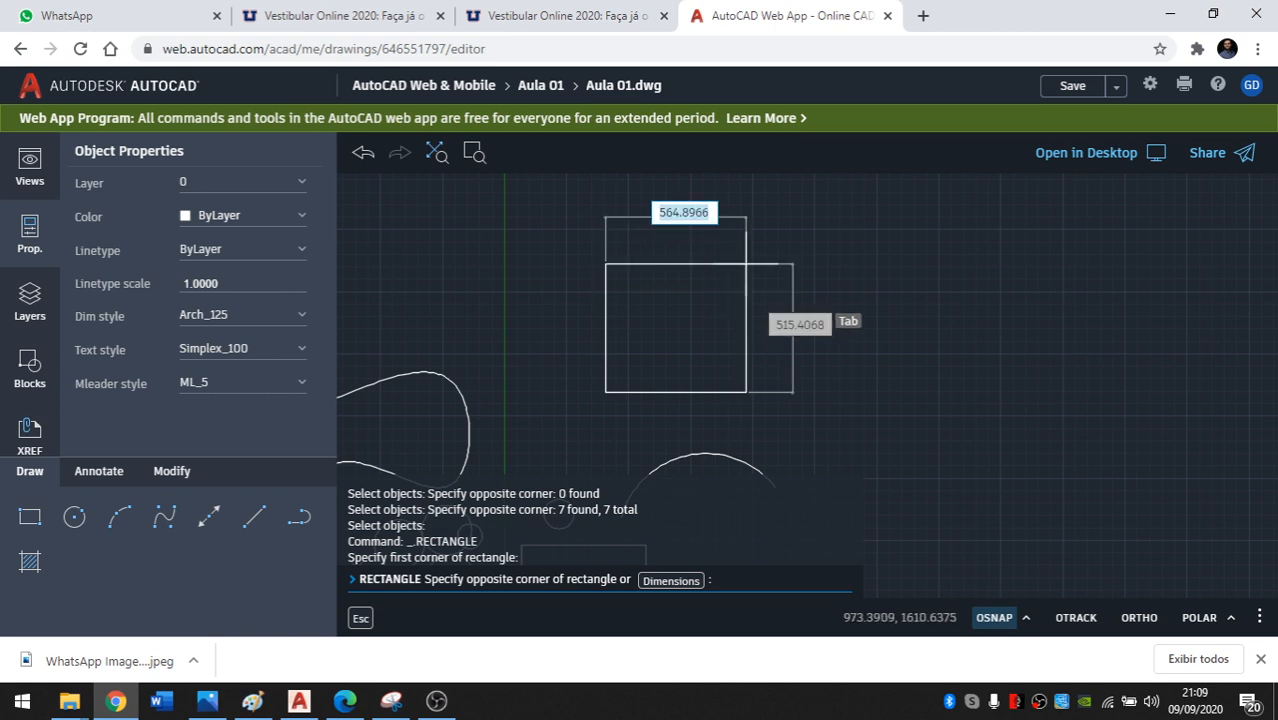
type("300")
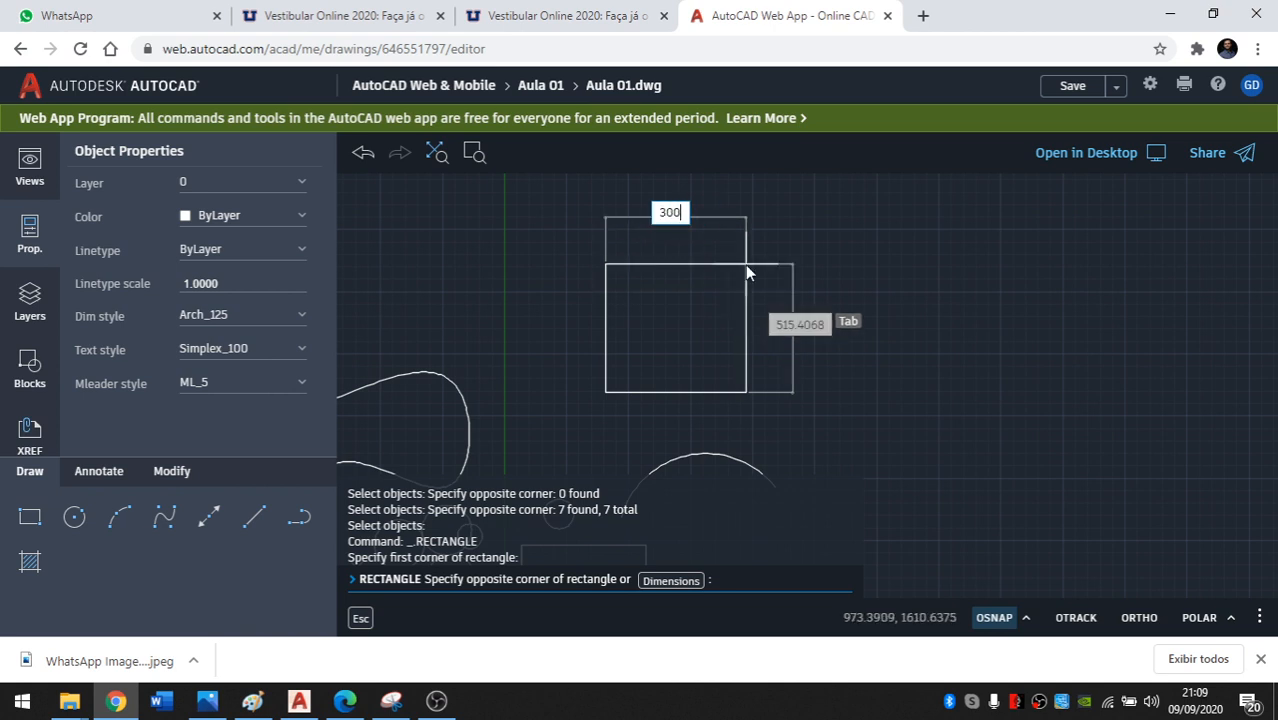
key("Tab")
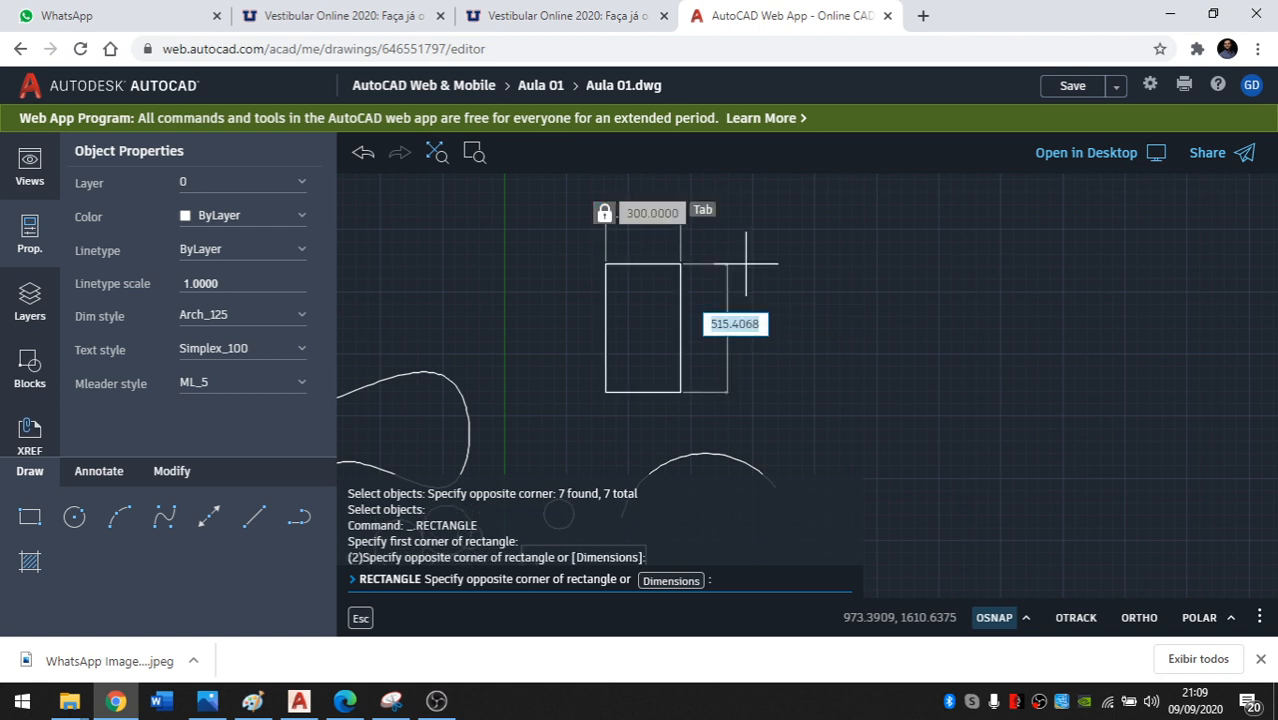
type("400")
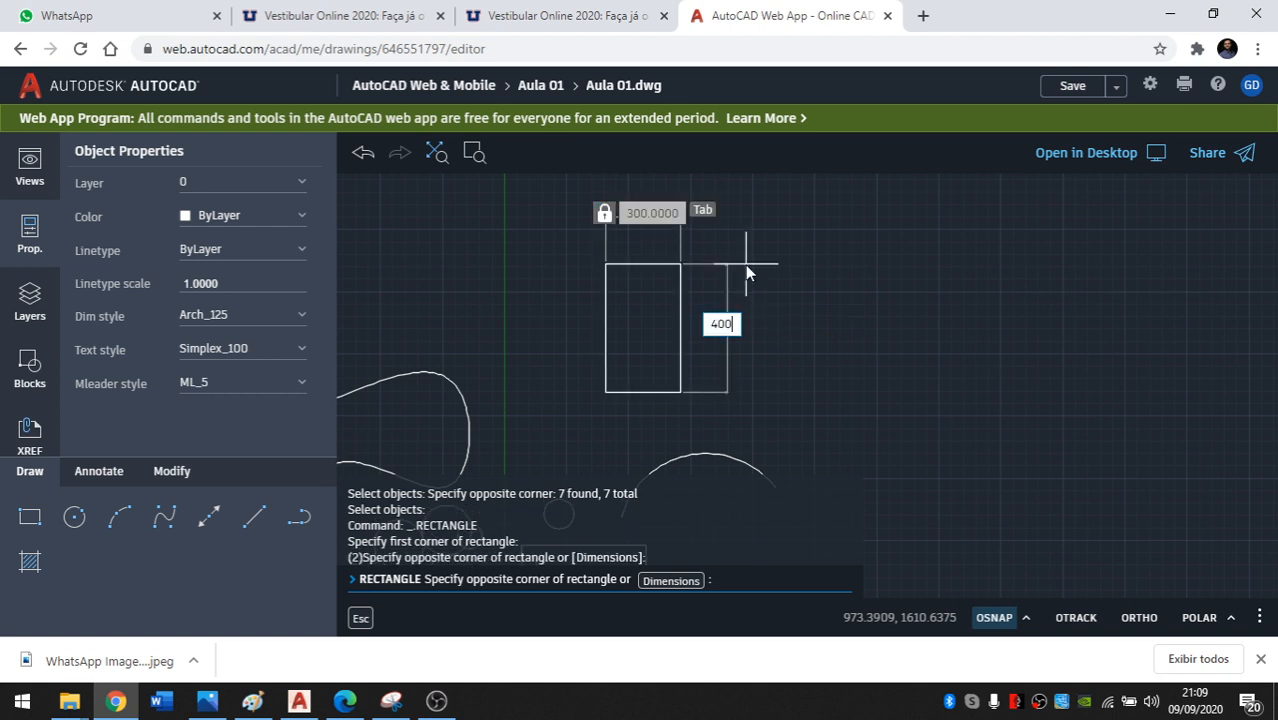
key("Return")
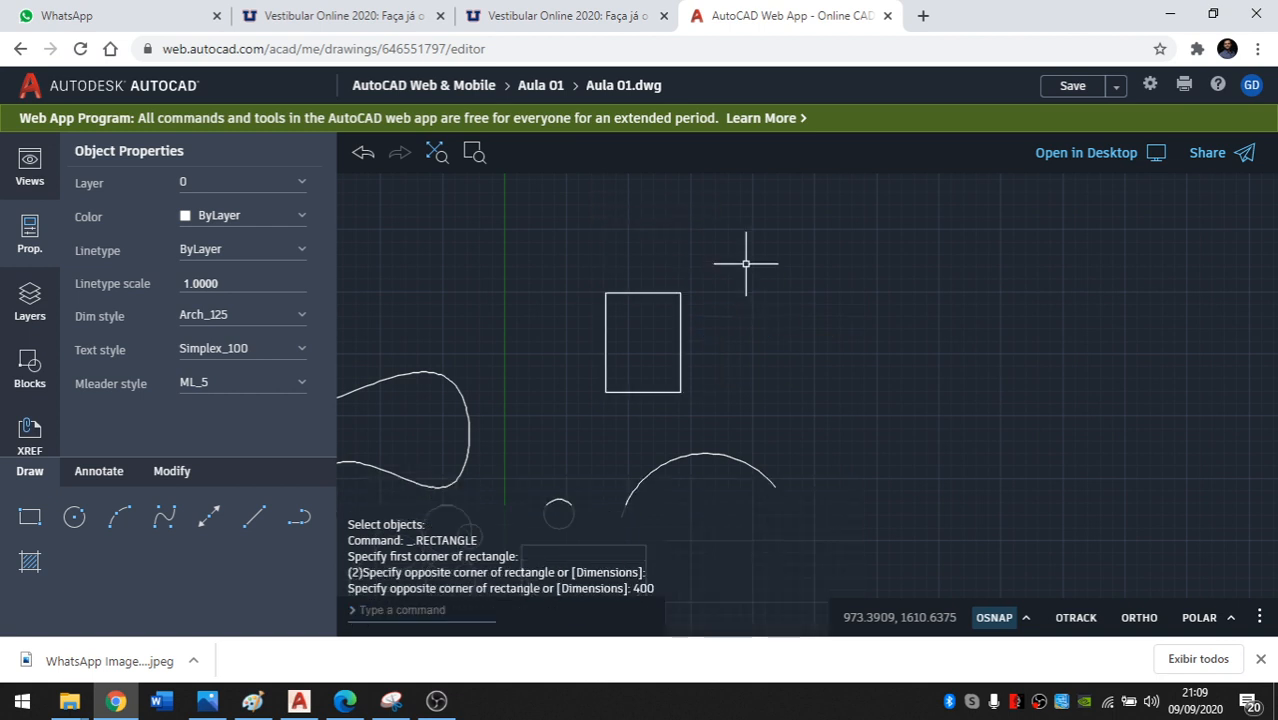
scroll(632, 376, "up", 4)
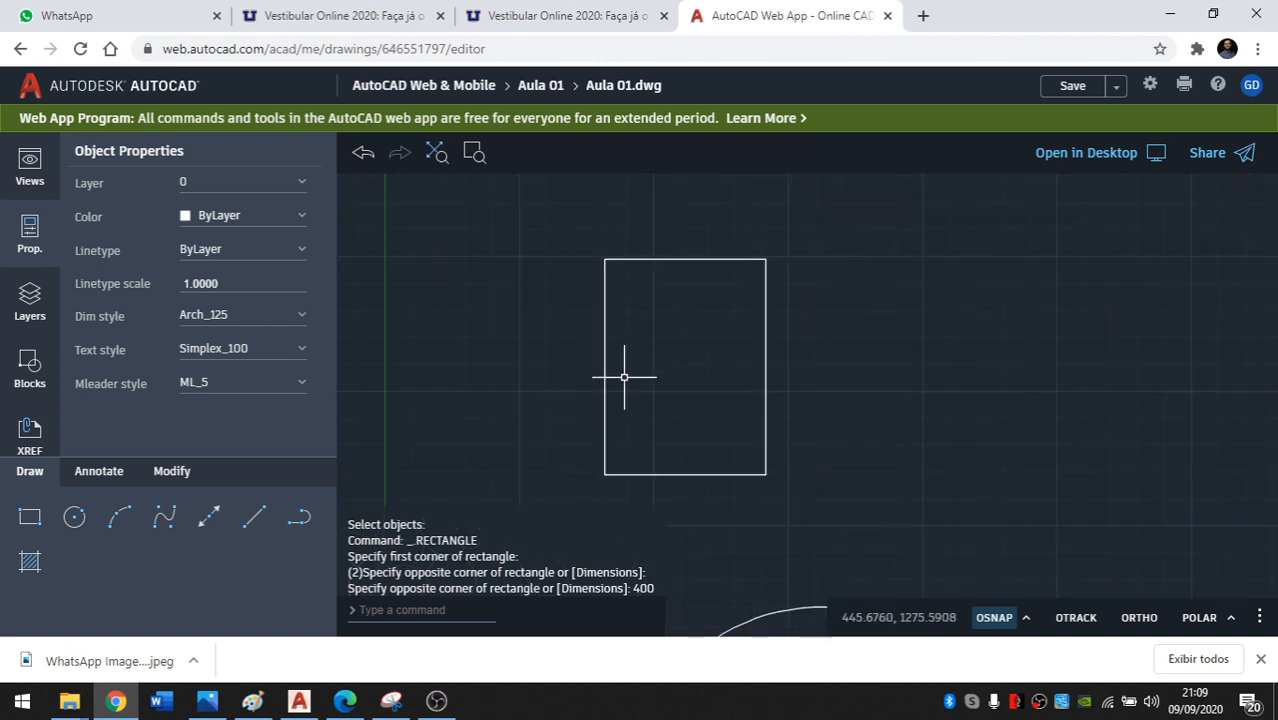
type("o")
key("Return")
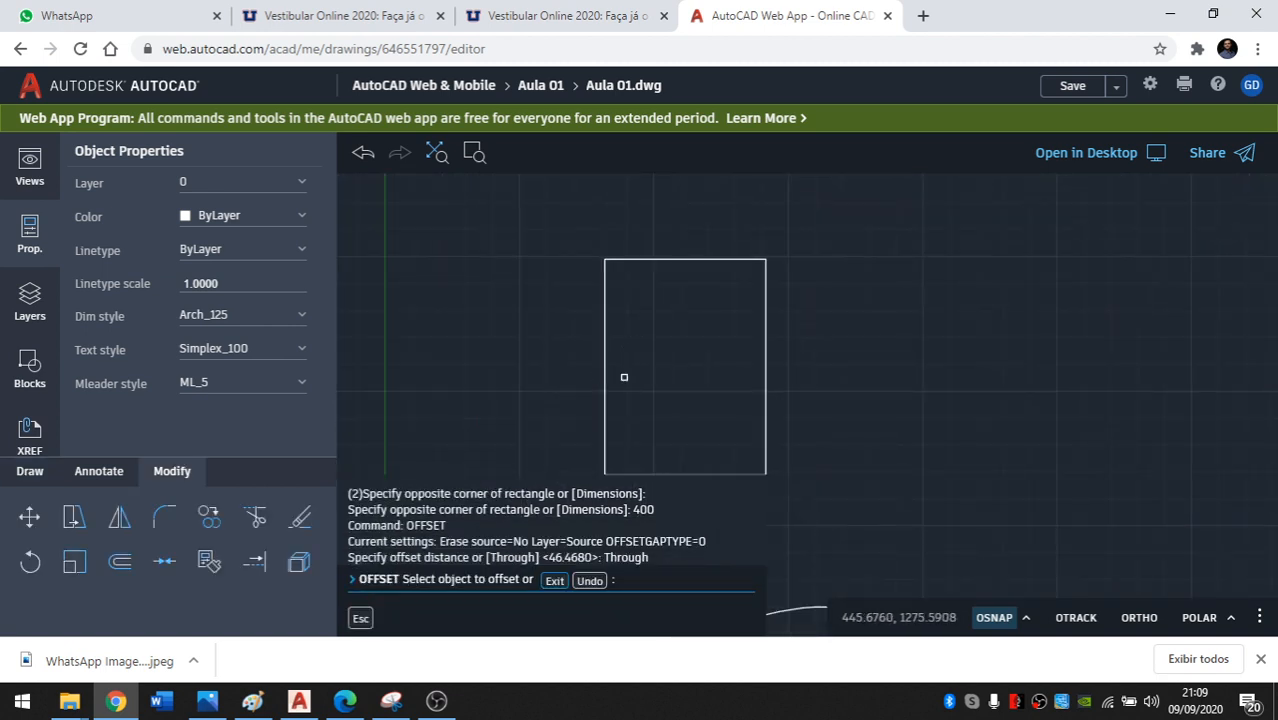
key("Escape")
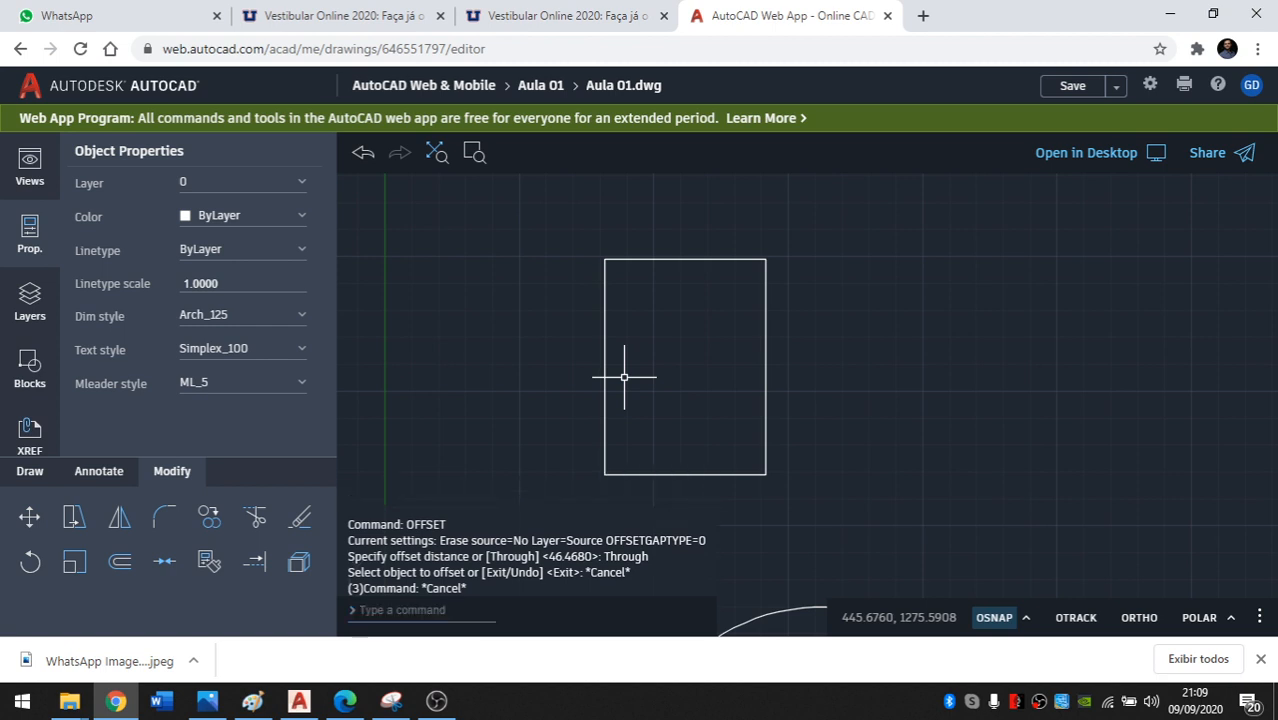
Offset the 300 by 400 rectangle inward by 15 using the Through option, and end the OFFSET command.
key("Return")
key("Return")
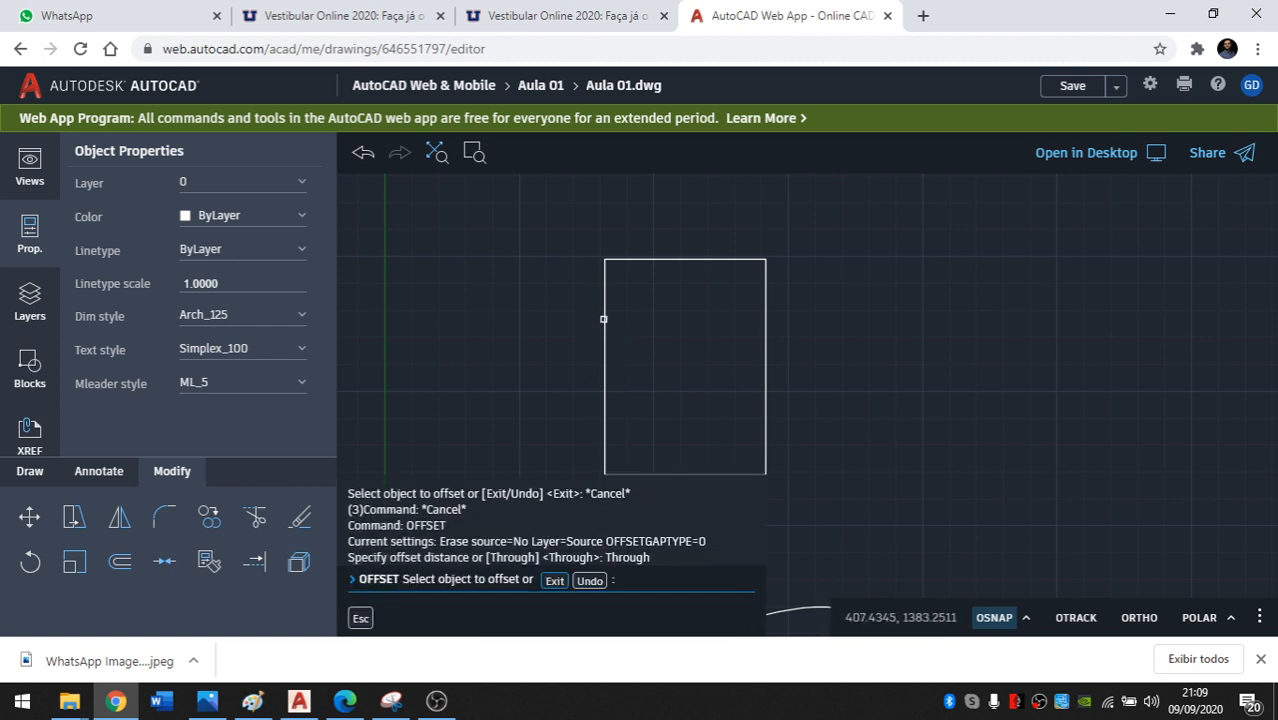
middle_click_drag(627, 352, 635, 330)
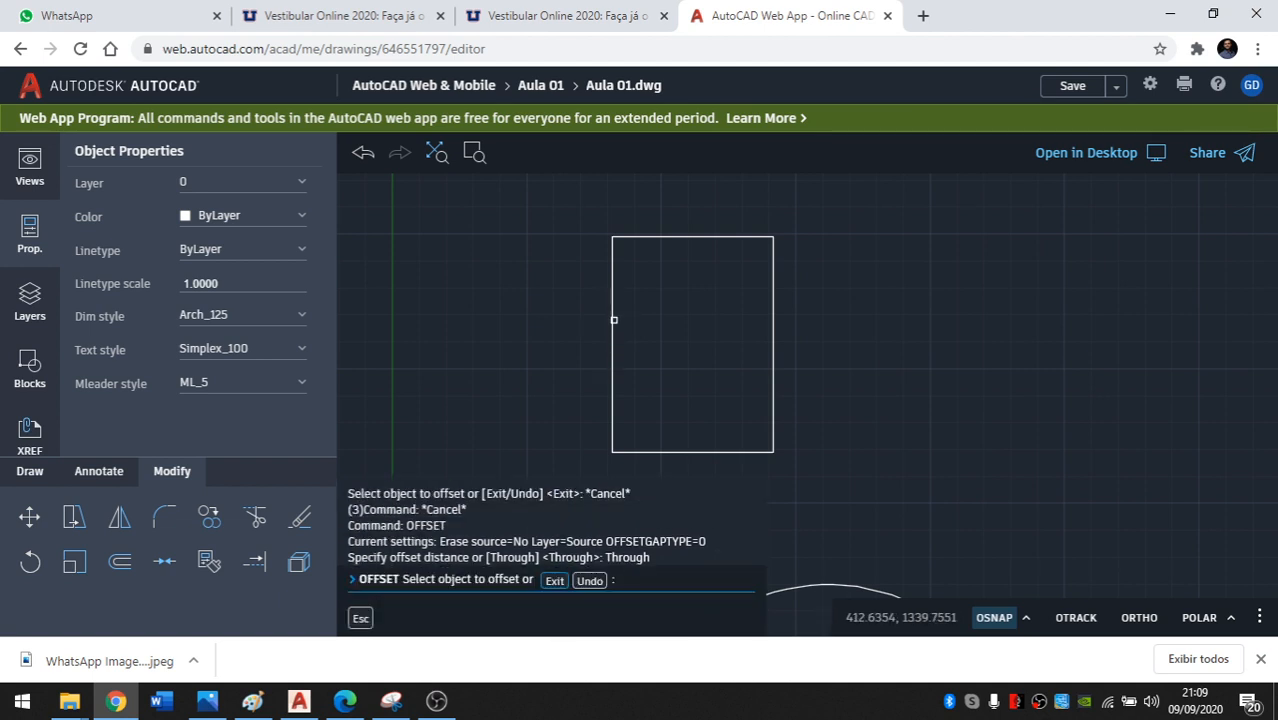
left_click(614, 320)
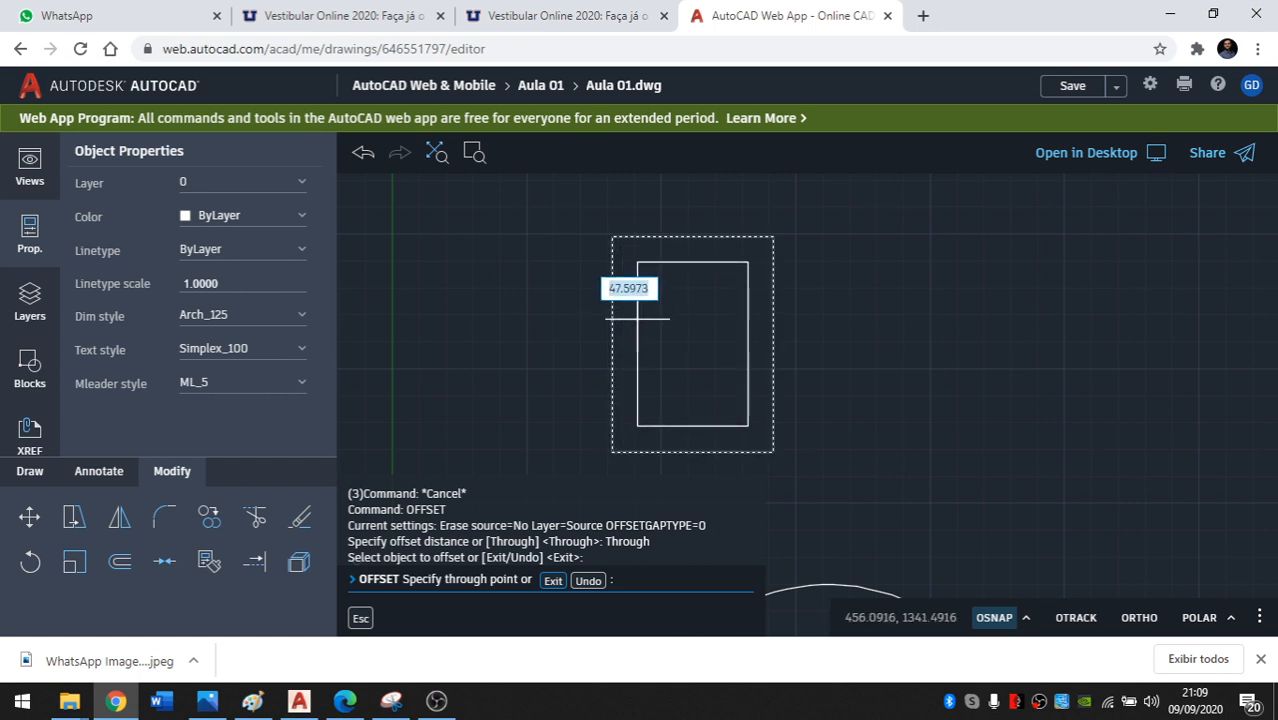
type("15")
key("Return")
key("Escape")
key("Escape")
key("Escape")
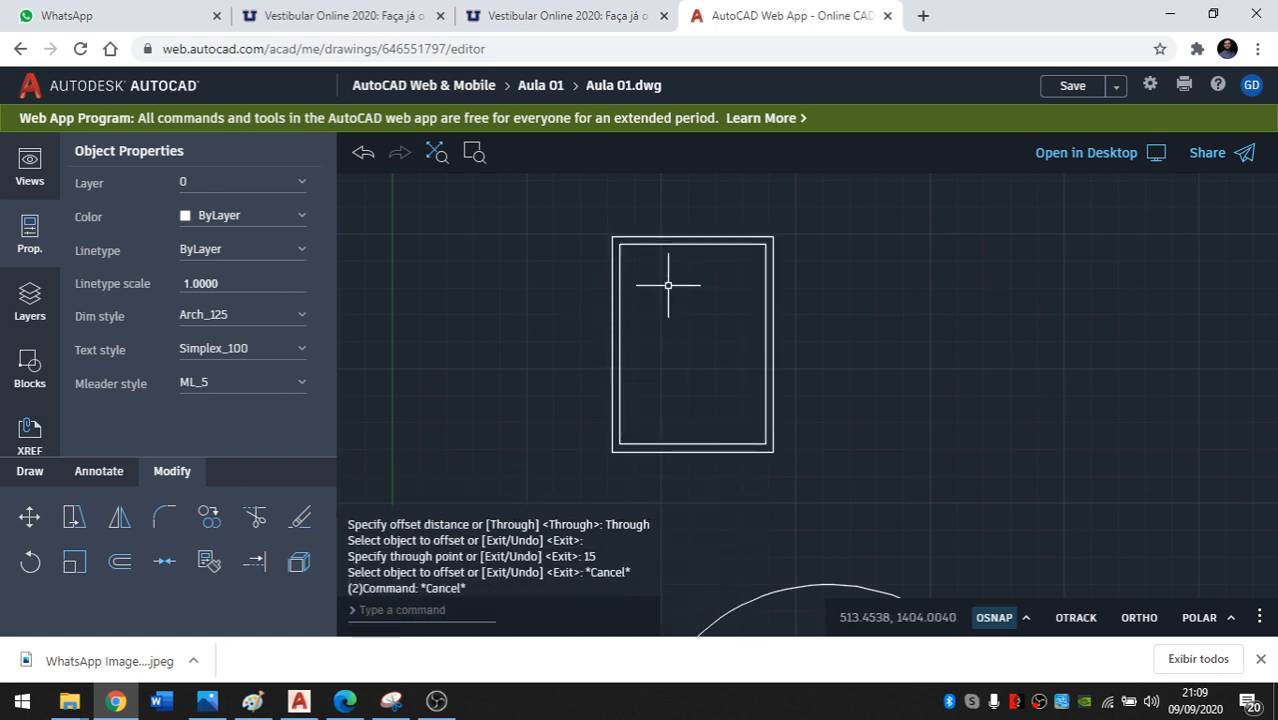
Show the drawing tools again in place of the modify tools.
scroll(640, 305, "up", 2)
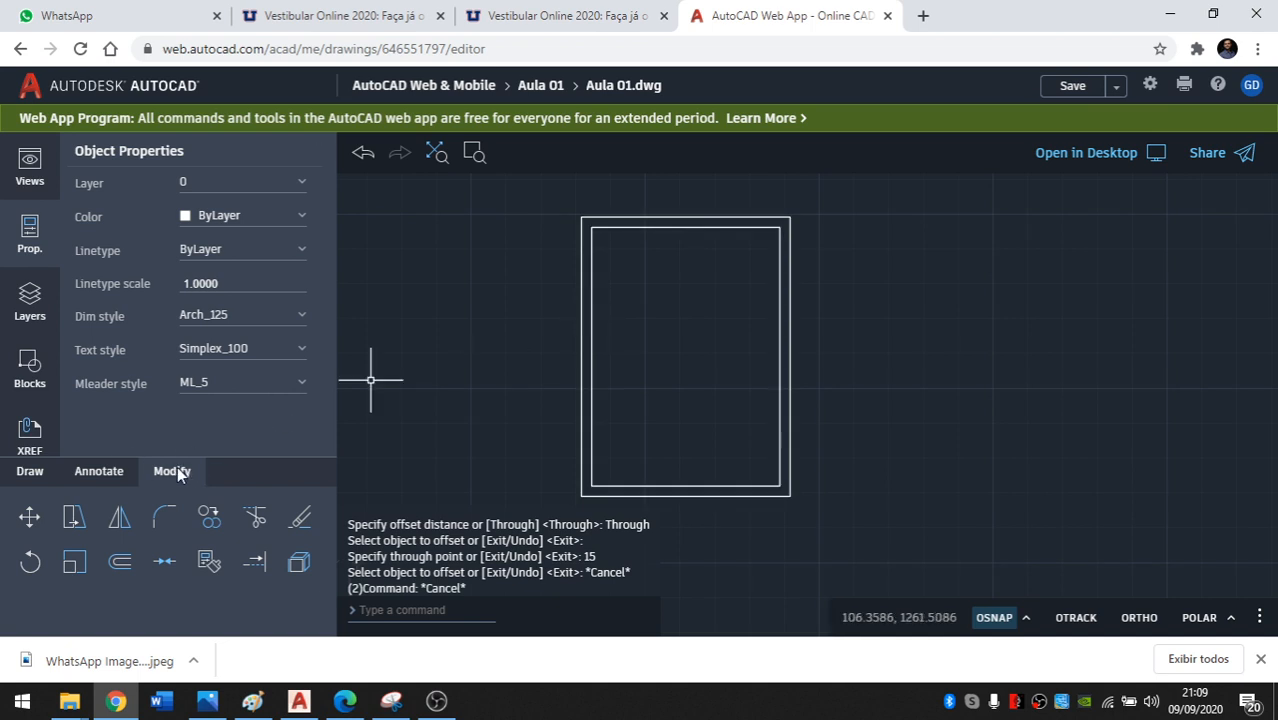
middle_click_drag(651, 382, 703, 364)
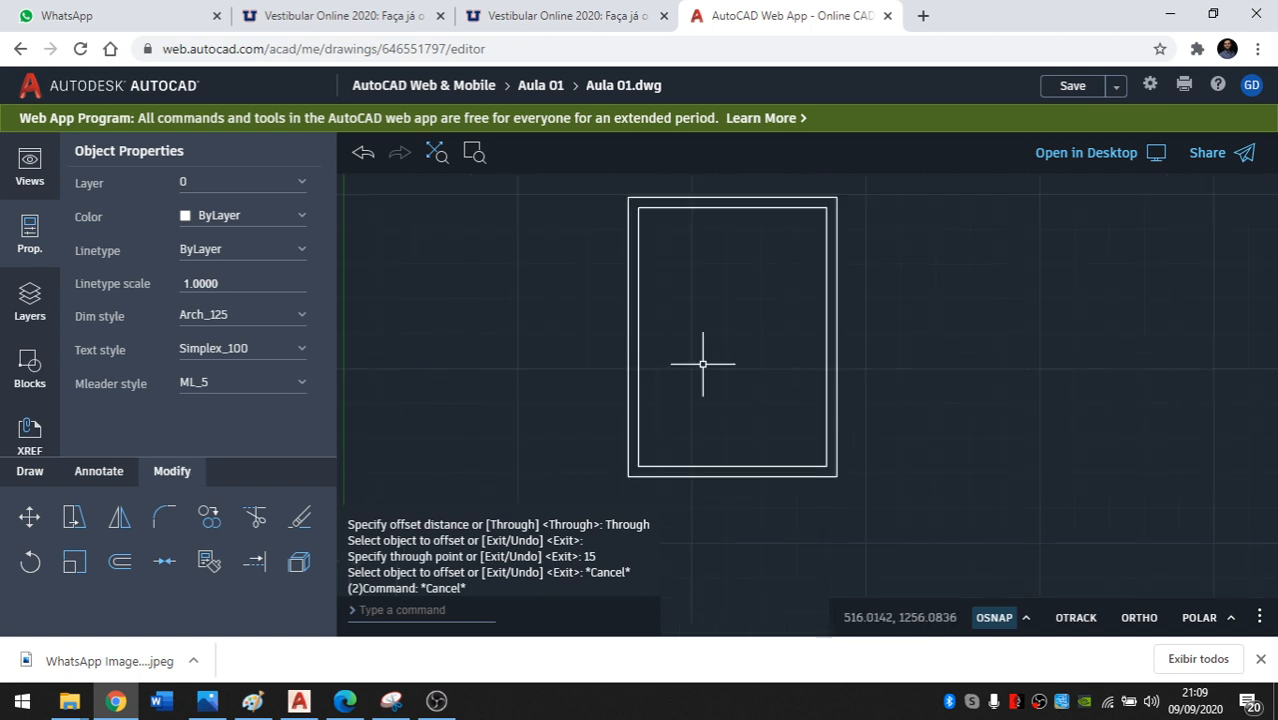
scroll(684, 270, "down", 2)
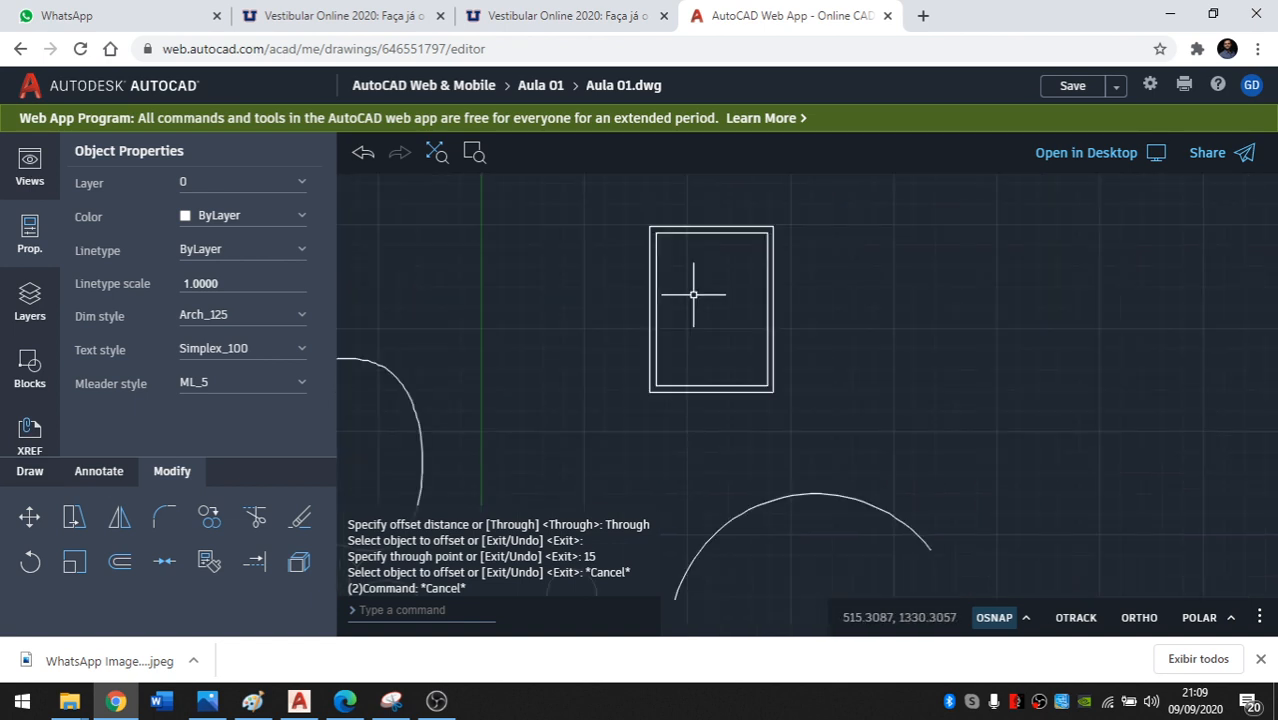
scroll(721, 367, "down", 1)
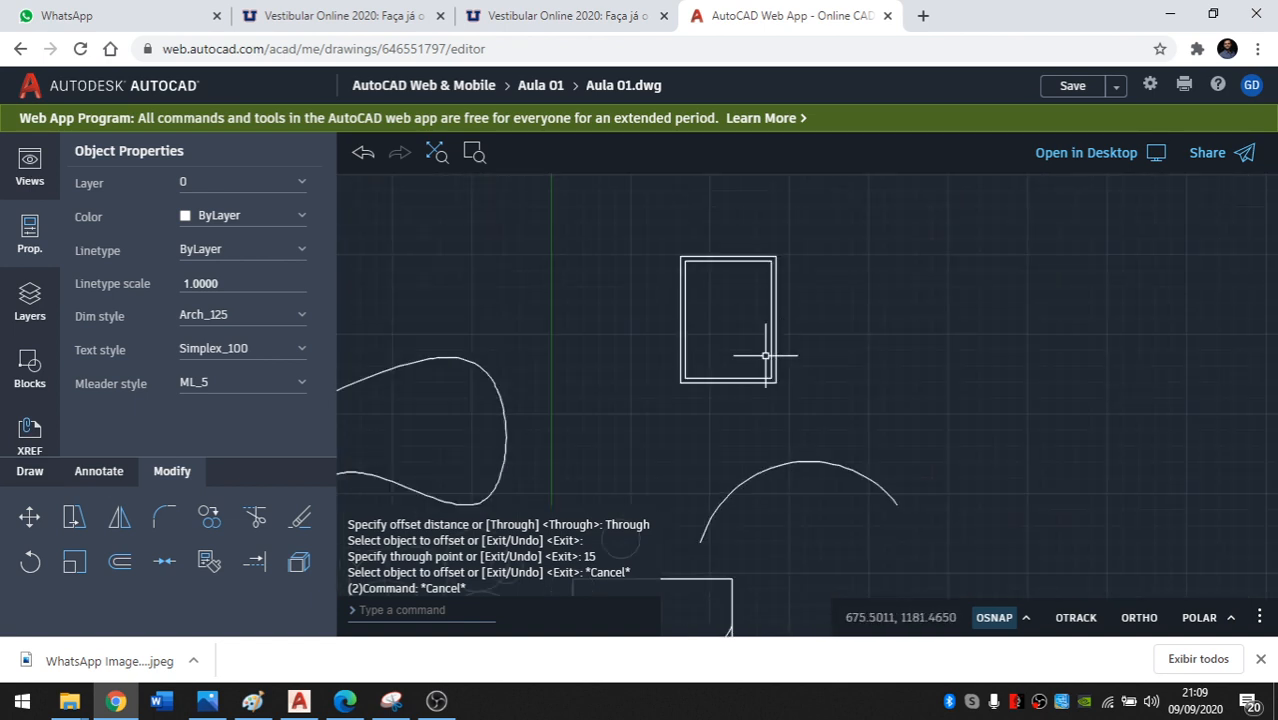
left_click(28, 472)
scroll(818, 347, "up", 1)
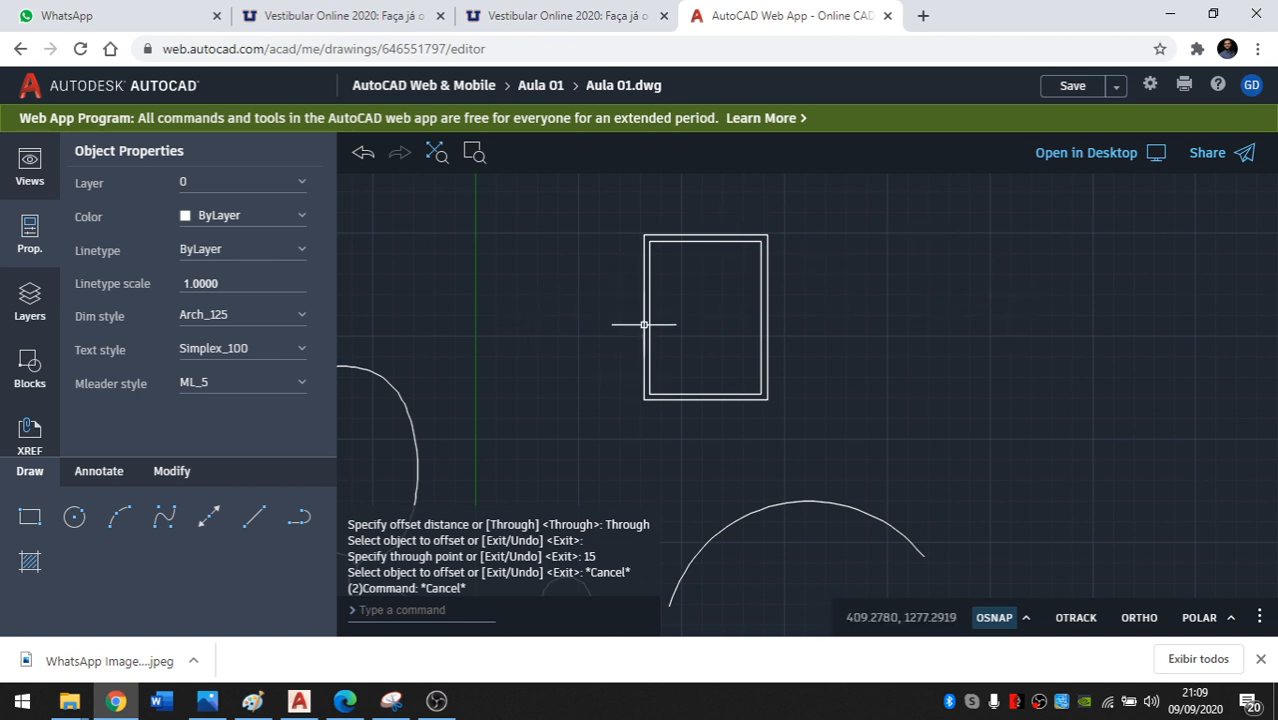
Draw a horizontal line across the middle of the nested rectangles with Ortho on, extending past both sides.
scroll(633, 303, "up", 1)
type("l")
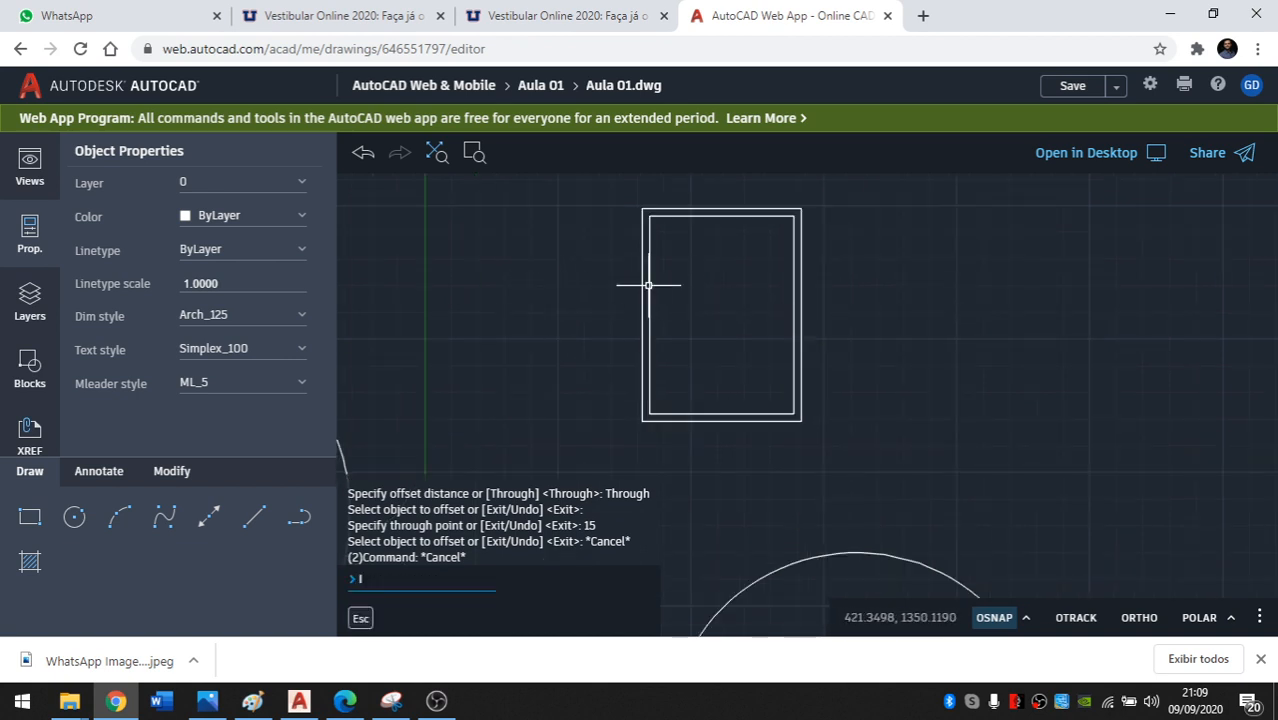
key("Return")
left_click(568, 313)
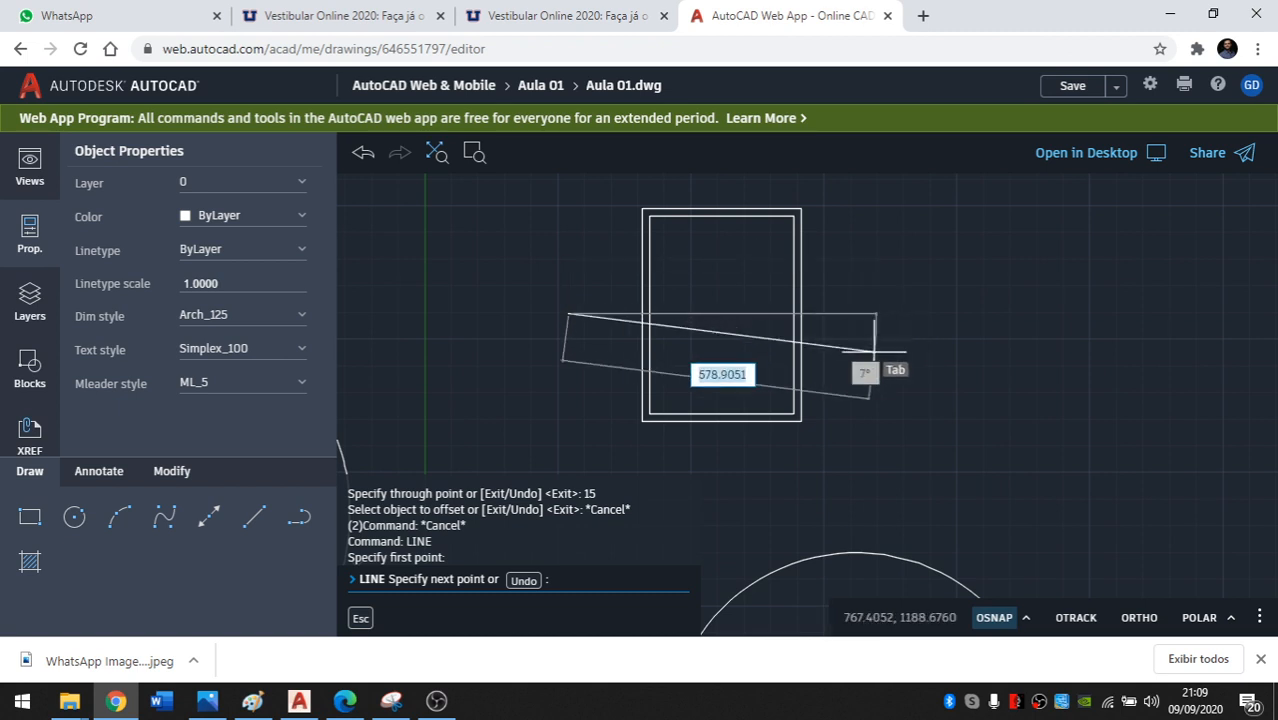
key("F8")
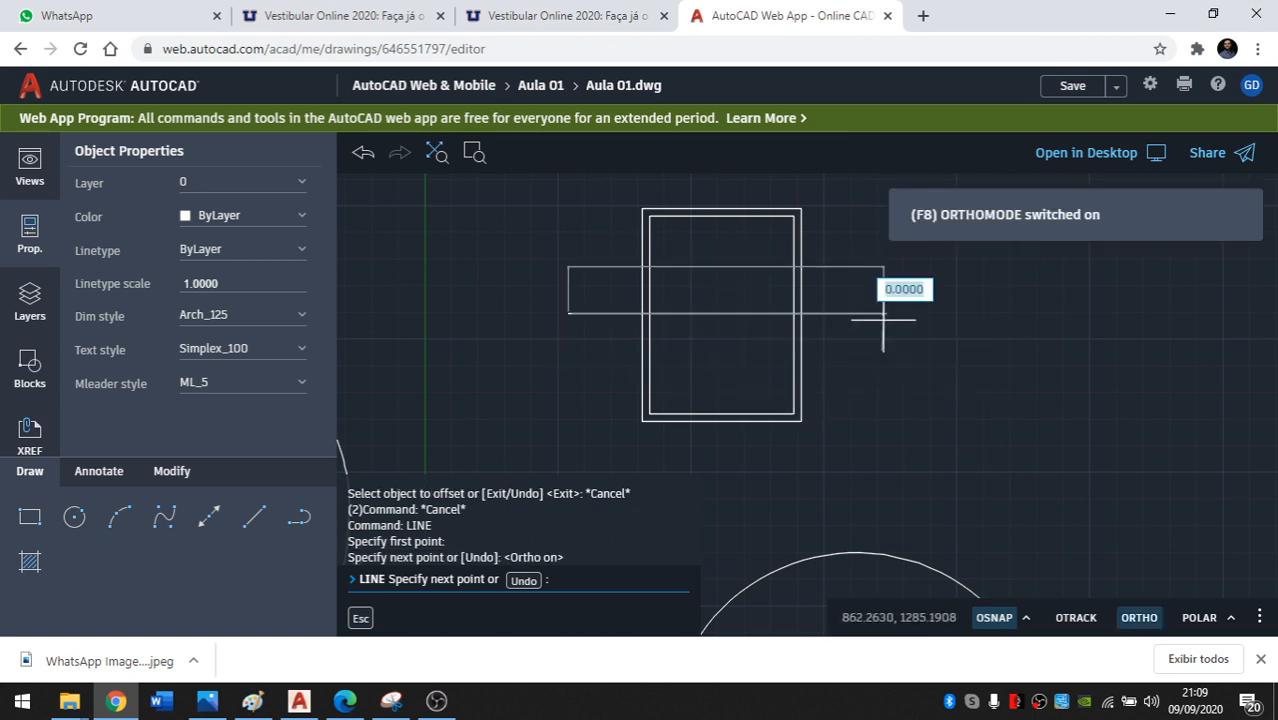
left_click(926, 313)
key("Escape")
Place vertical construction lines with XLINE through the four points where the horizontal line crosses the nested rectangles' sides.
middle_click_drag(702, 385, 713, 374)
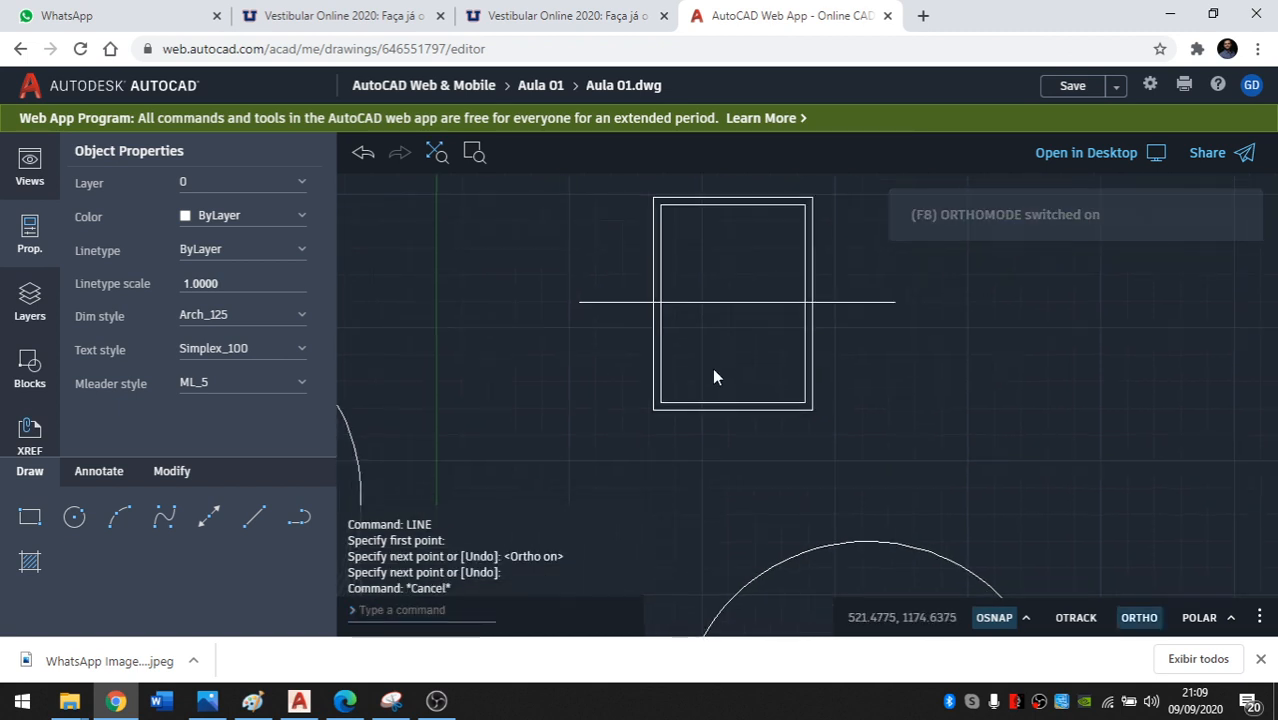
middle_click_drag(583, 354, 610, 320)
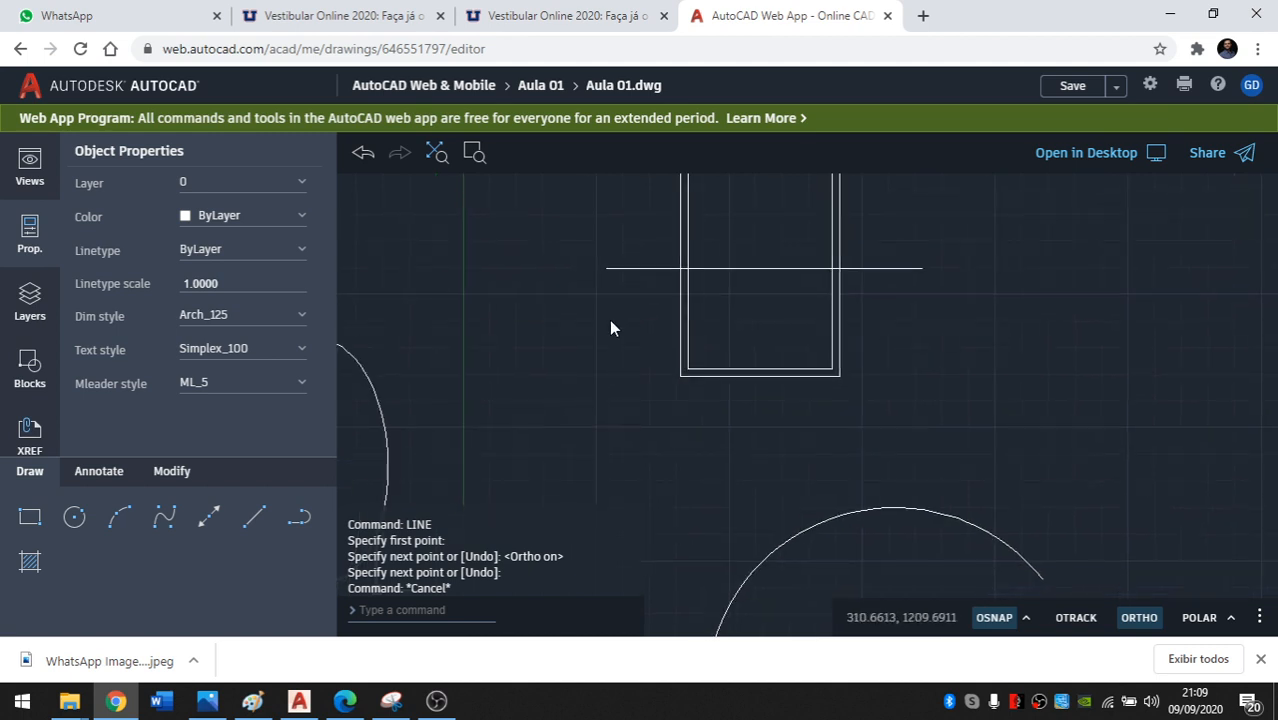
left_click(214, 521)
left_click(214, 521)
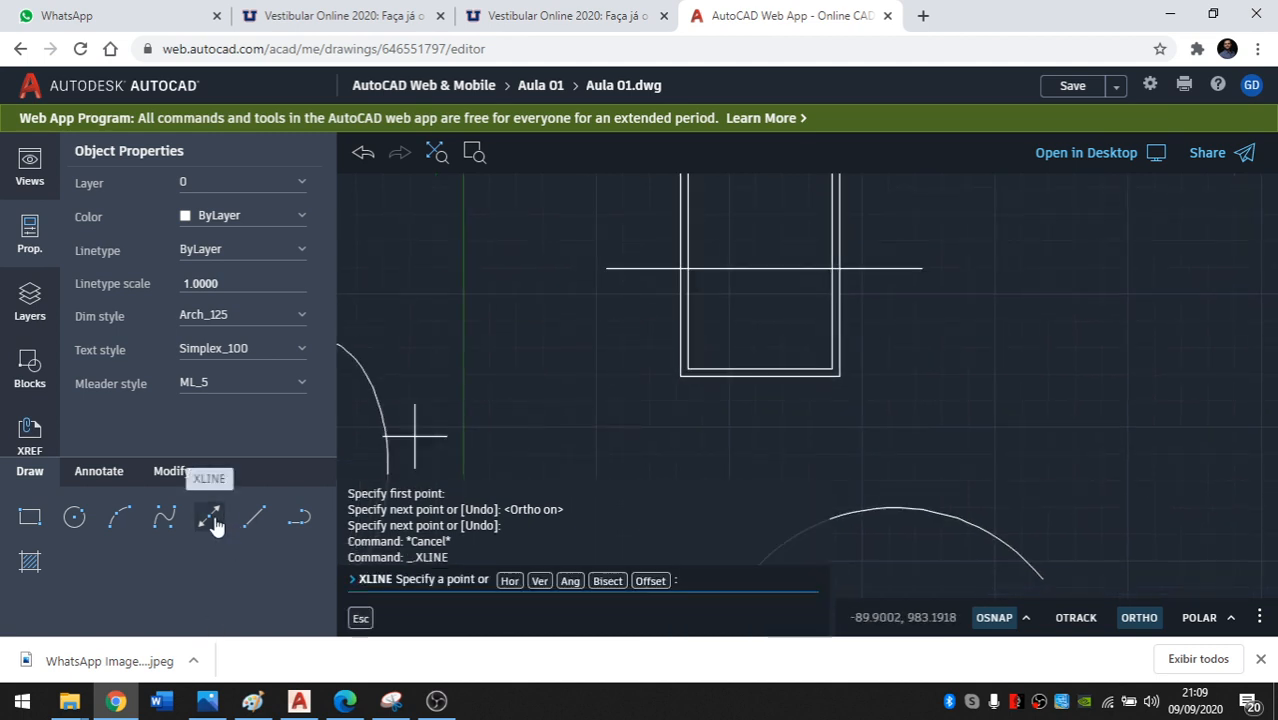
left_click(539, 581)
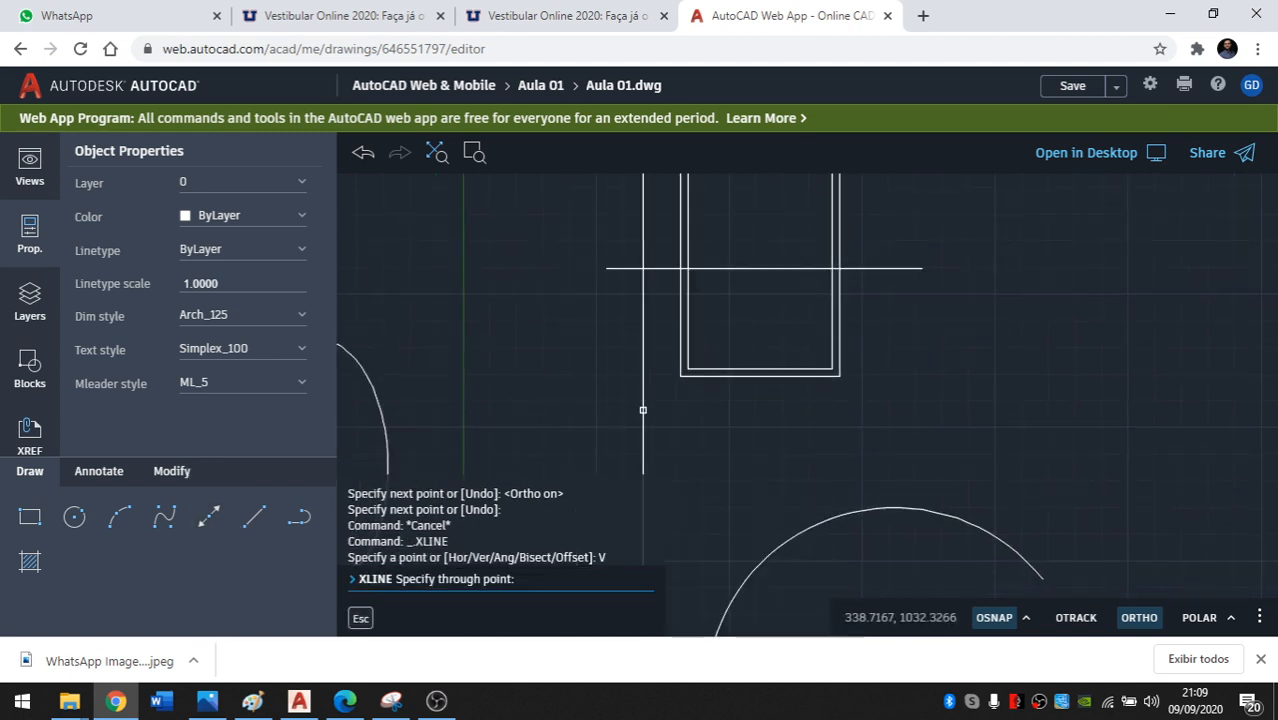
scroll(678, 275, "up", 2)
left_click(687, 287)
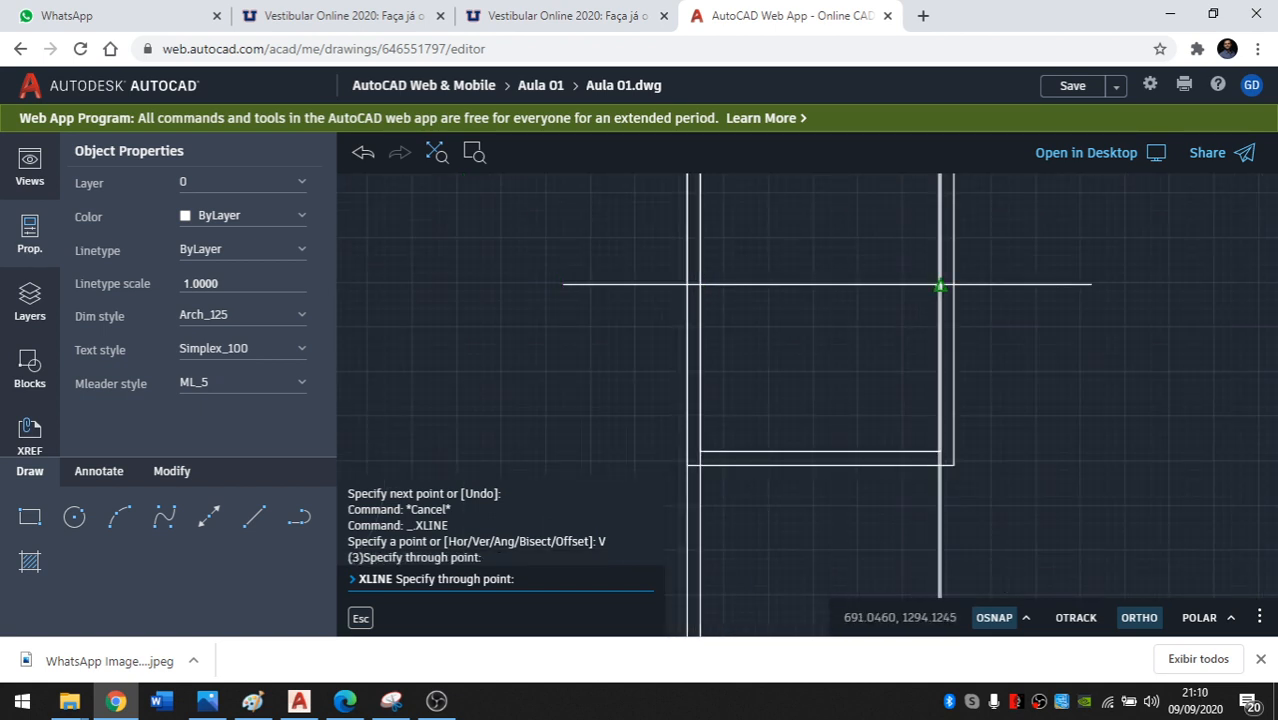
left_click(954, 284)
left_click(699, 283)
scroll(658, 230, "down", 2)
key("Return")
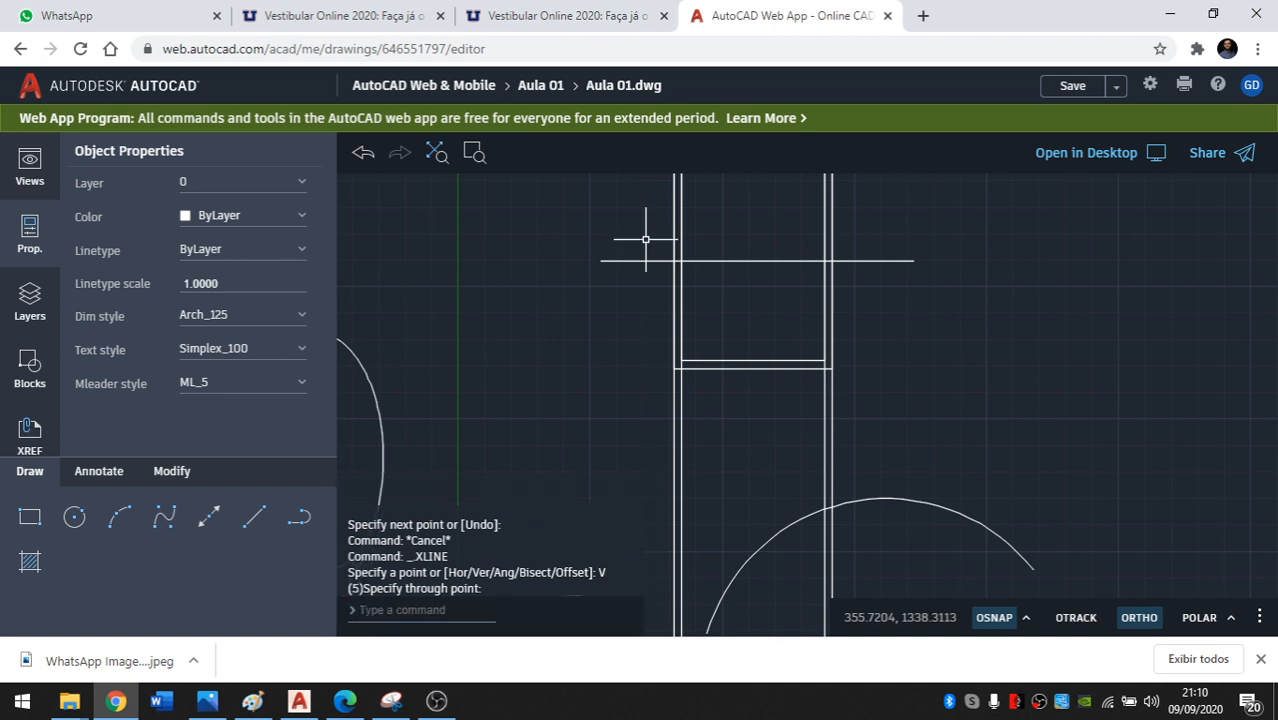
Draw a second horizontal line below the nested rectangles, crossing all four vertical construction lines.
middle_click_drag(684, 495, 669, 332)
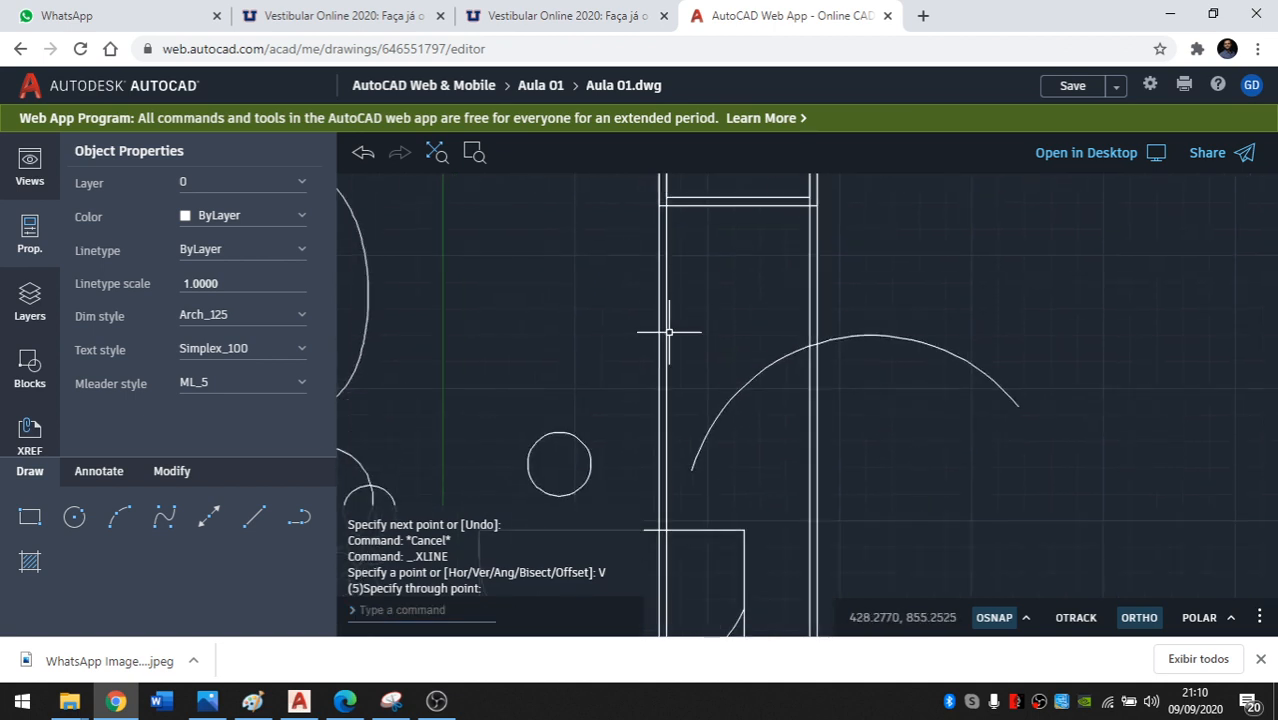
type("l")
key("Return")
left_click(622, 352)
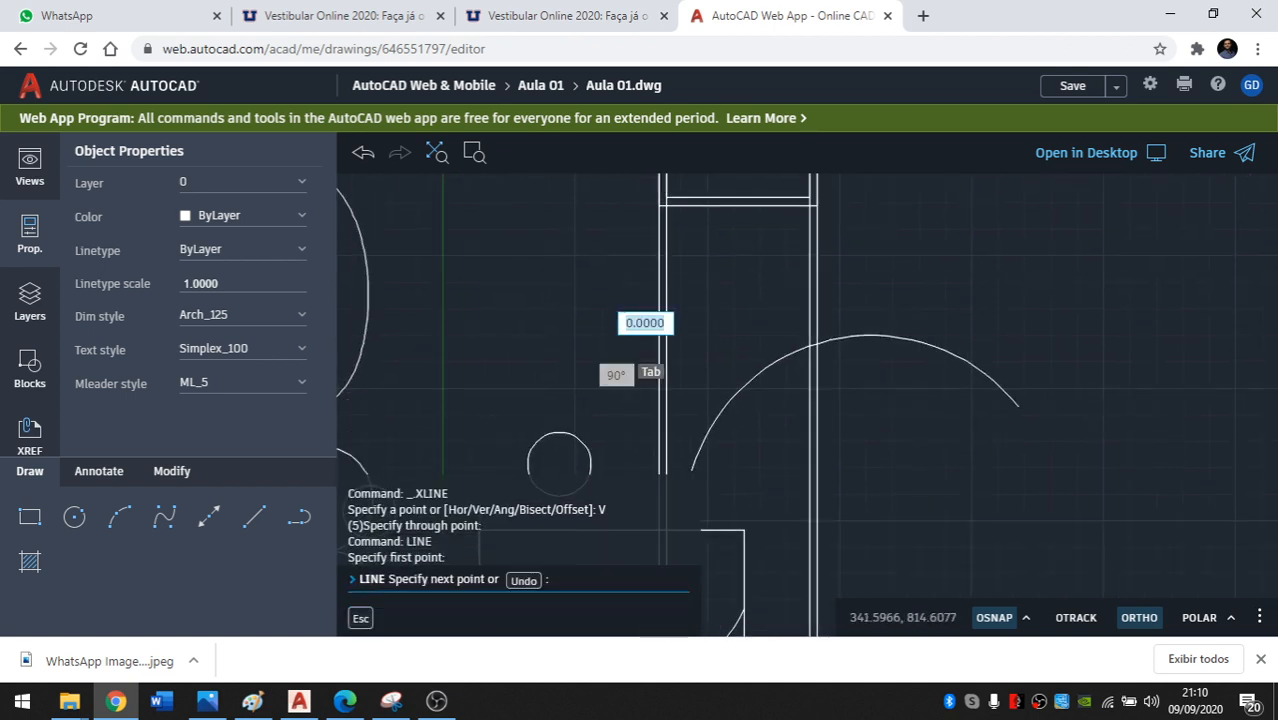
left_click(863, 388)
key("Return")
middle_click_drag(736, 382, 733, 431)
key("Escape")
Examine how the vertical construction lines carry the rectangles' side positions down to the lower horizontal line.
mouse_move(697, 306)
middle_mouse_down()
mouse_move(679, 416)
mouse_move(747, 329)
middle_mouse_up()
scroll(692, 398, "up", 1)
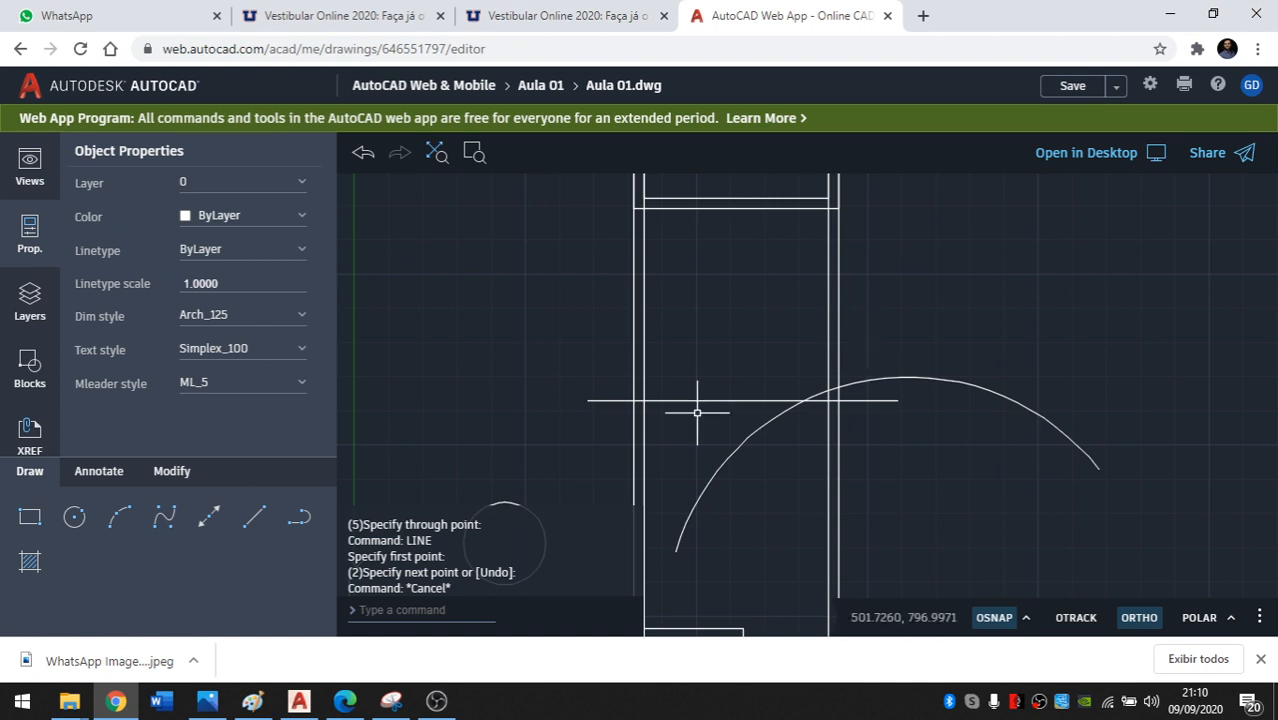
scroll(695, 430, "down", 2)
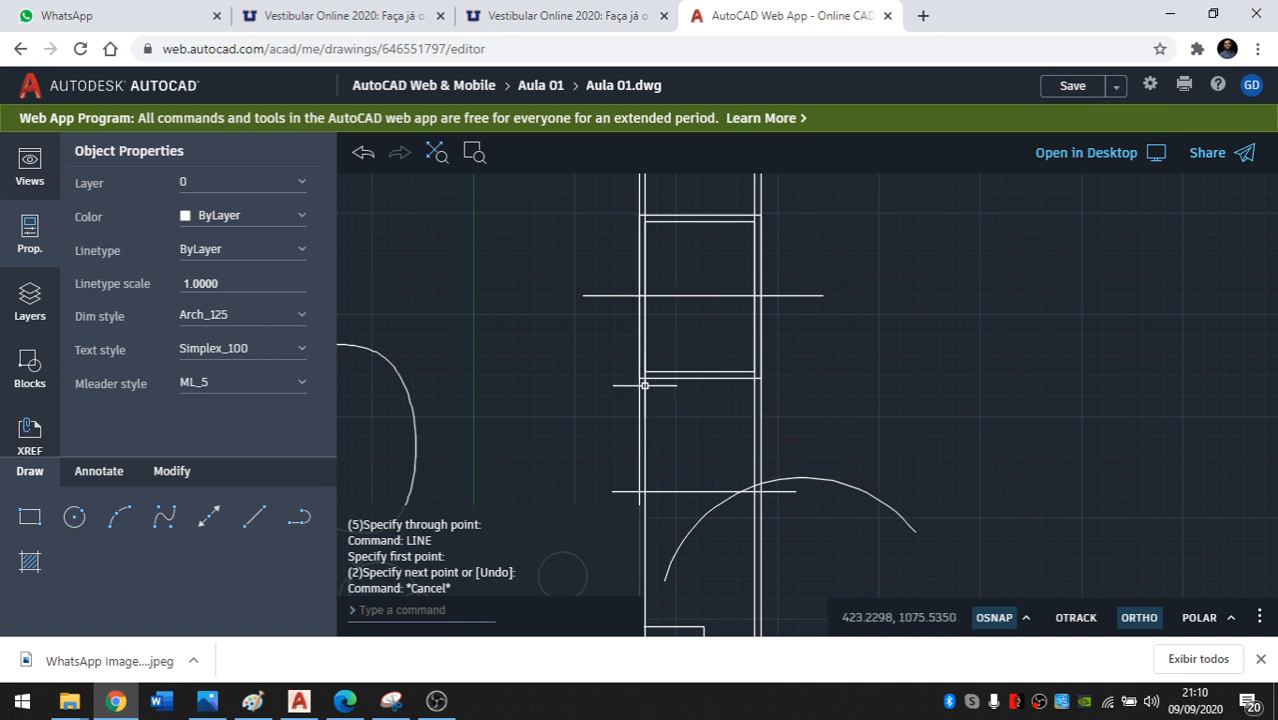
middle_click_drag(643, 303, 645, 388)
scroll(813, 313, "down", 1)
scroll(665, 400, "up", 1)
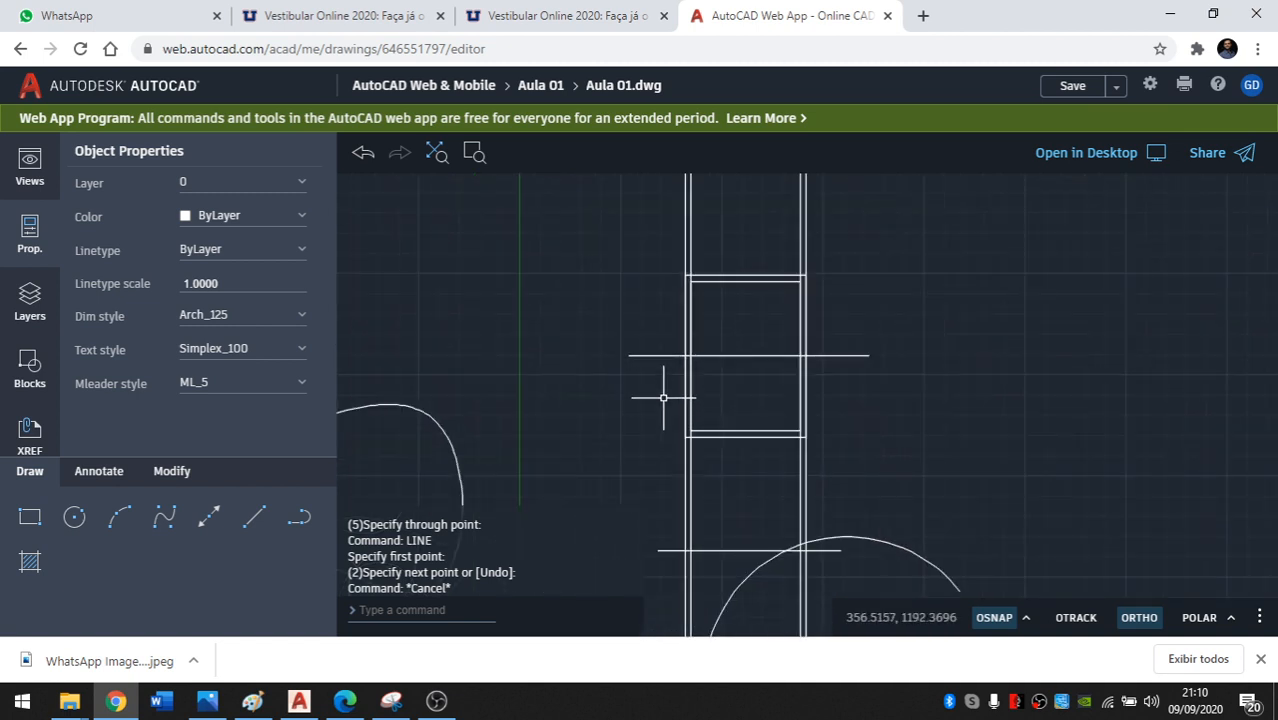
middle_click_drag(688, 444, 683, 416)
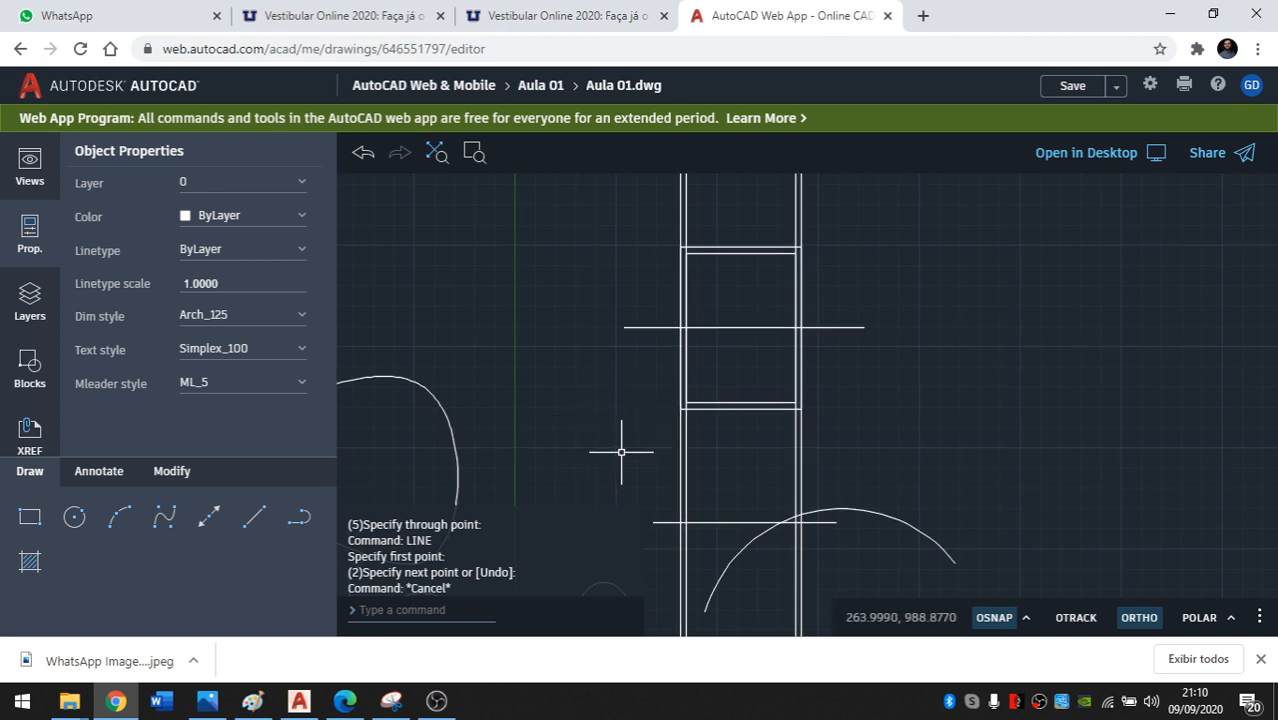
middle_click_drag(621, 452, 551, 420)
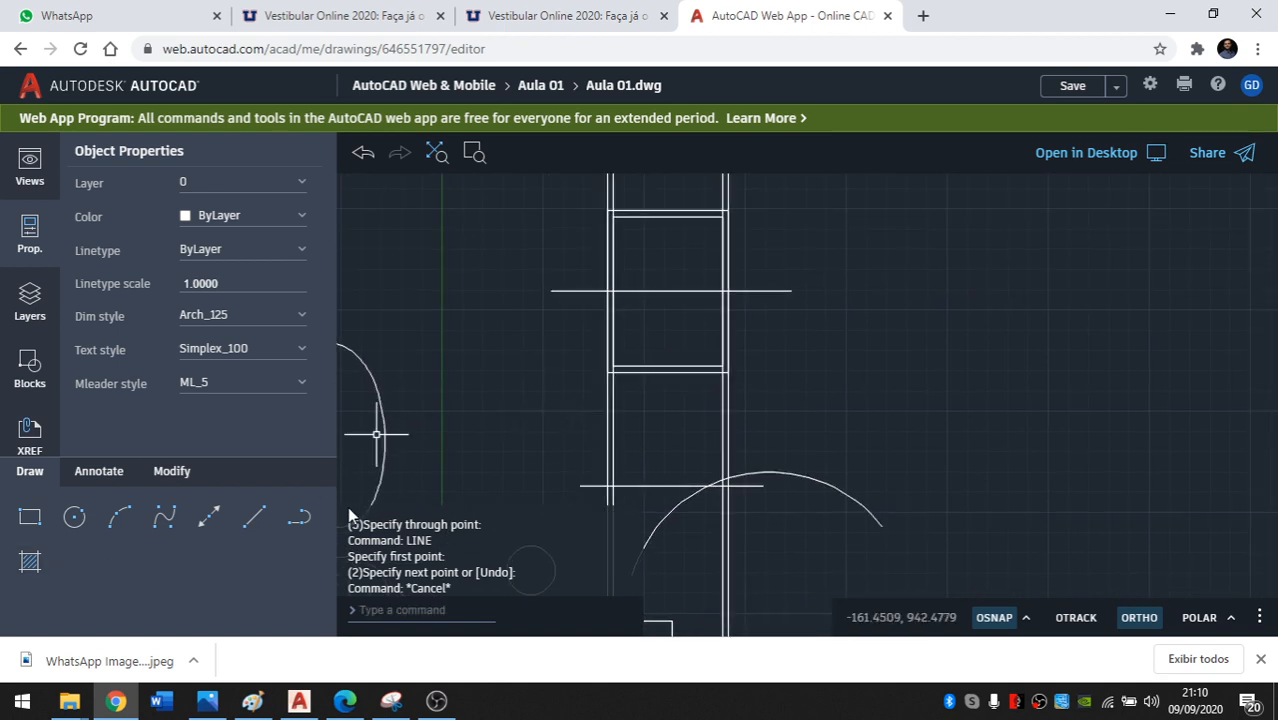
Draw a closed seven-sided irregular polyline with Ortho off in the empty space beside the construction lines and the arc.
left_click(301, 518)
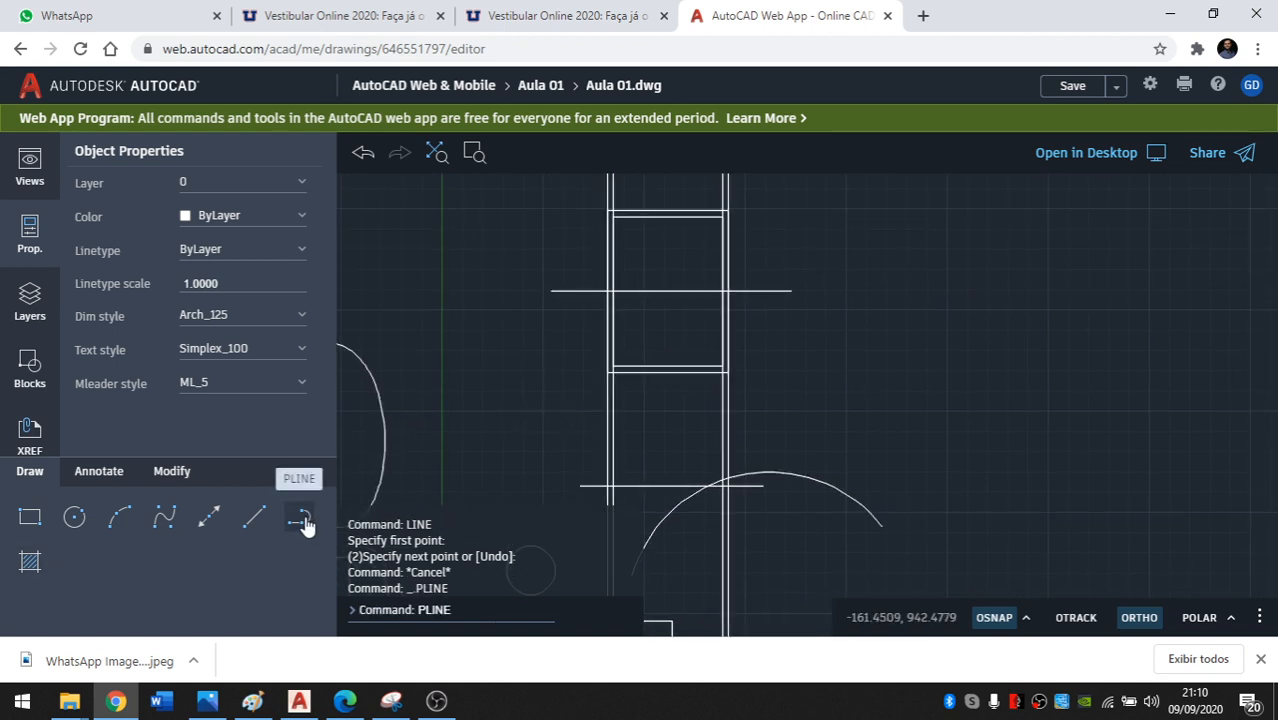
middle_click_drag(964, 323, 652, 345)
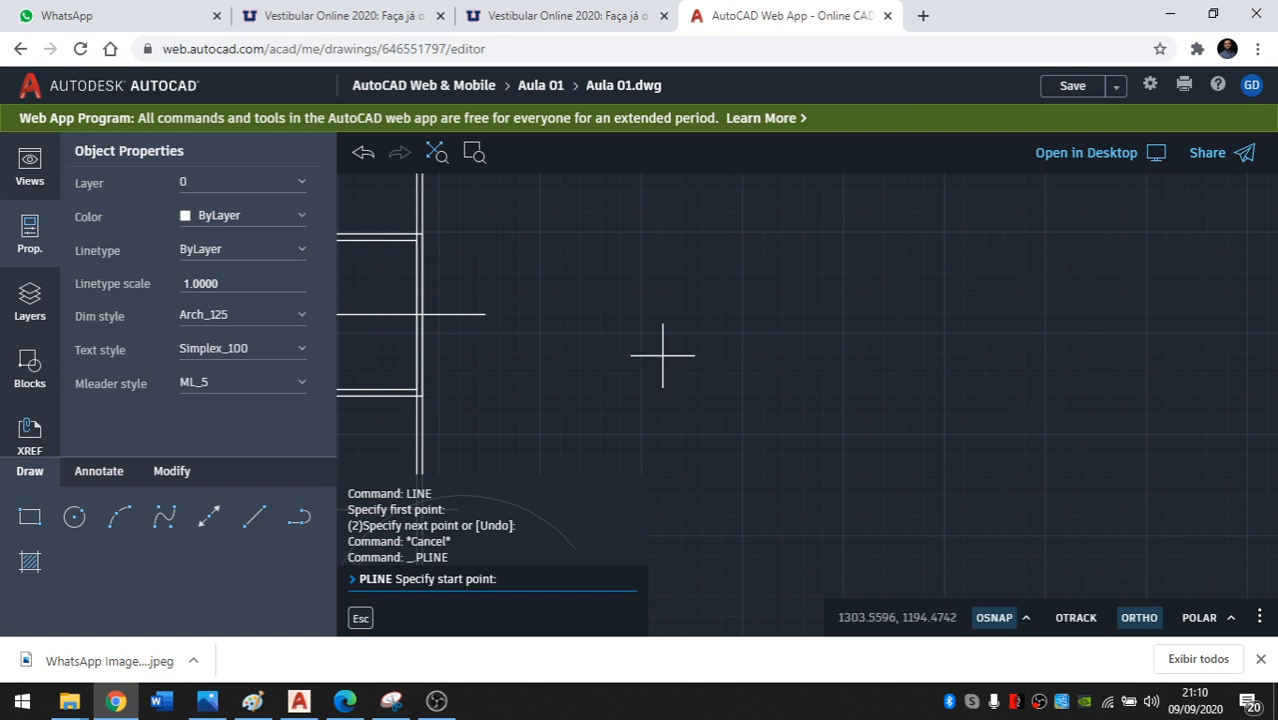
left_click(679, 380)
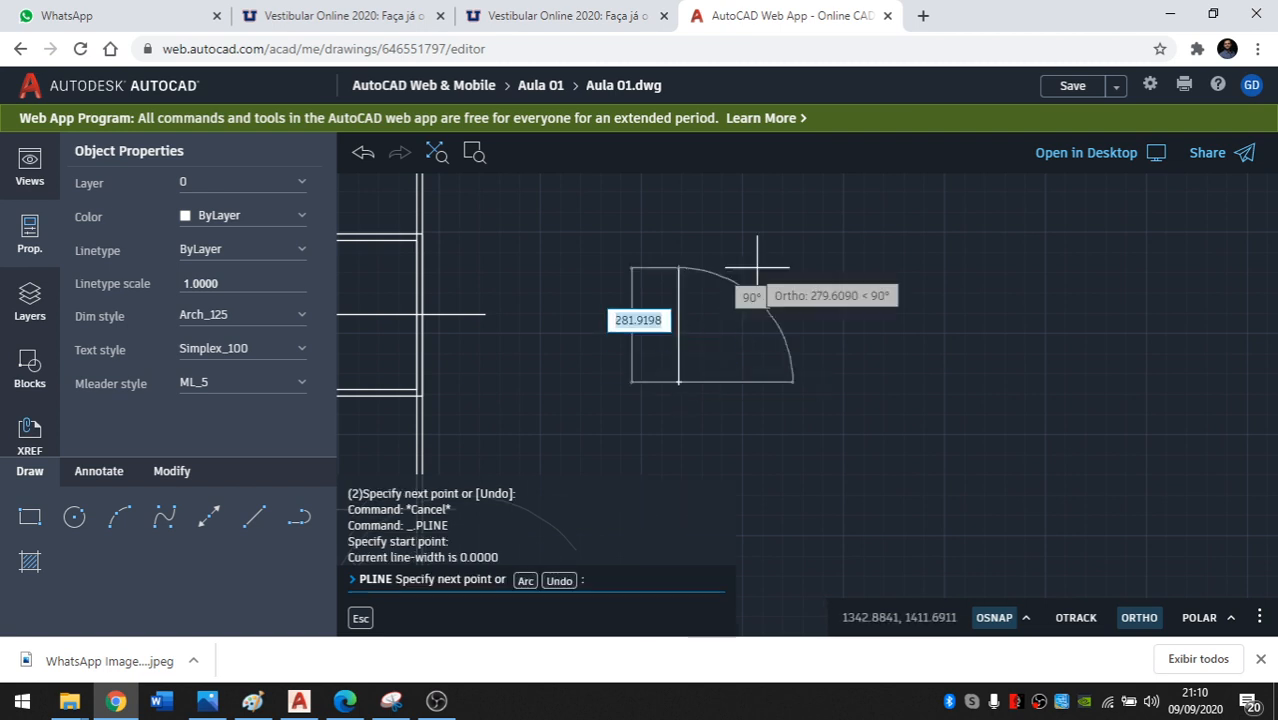
key("F8")
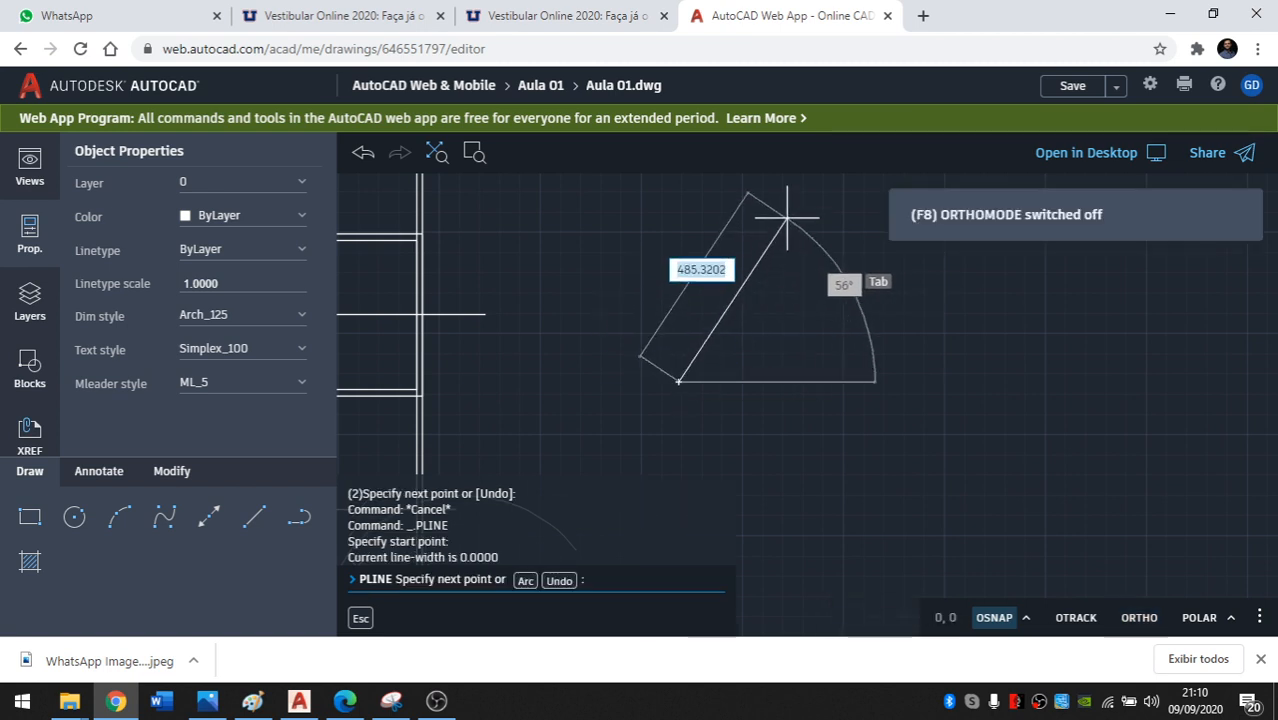
left_click(786, 216)
left_click(967, 293)
left_click(1030, 413)
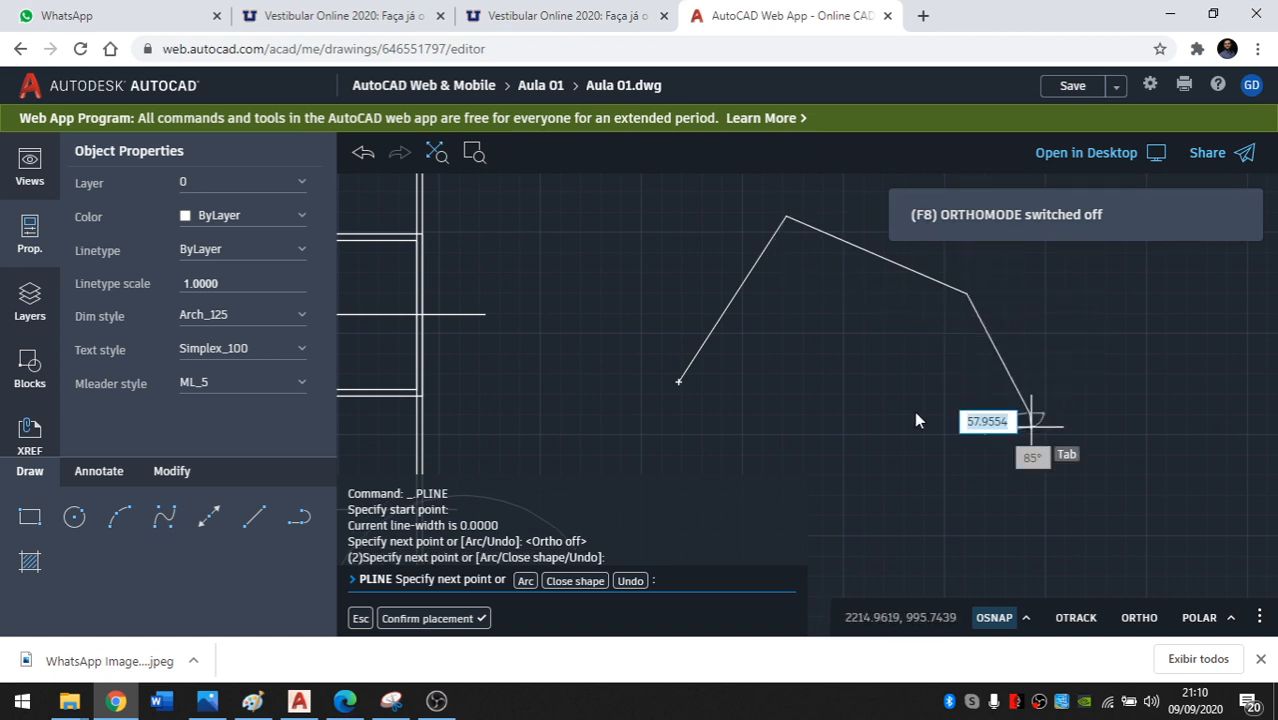
middle_click_drag(914, 411, 919, 273)
left_click(911, 419)
left_click(713, 374)
left_click(732, 300)
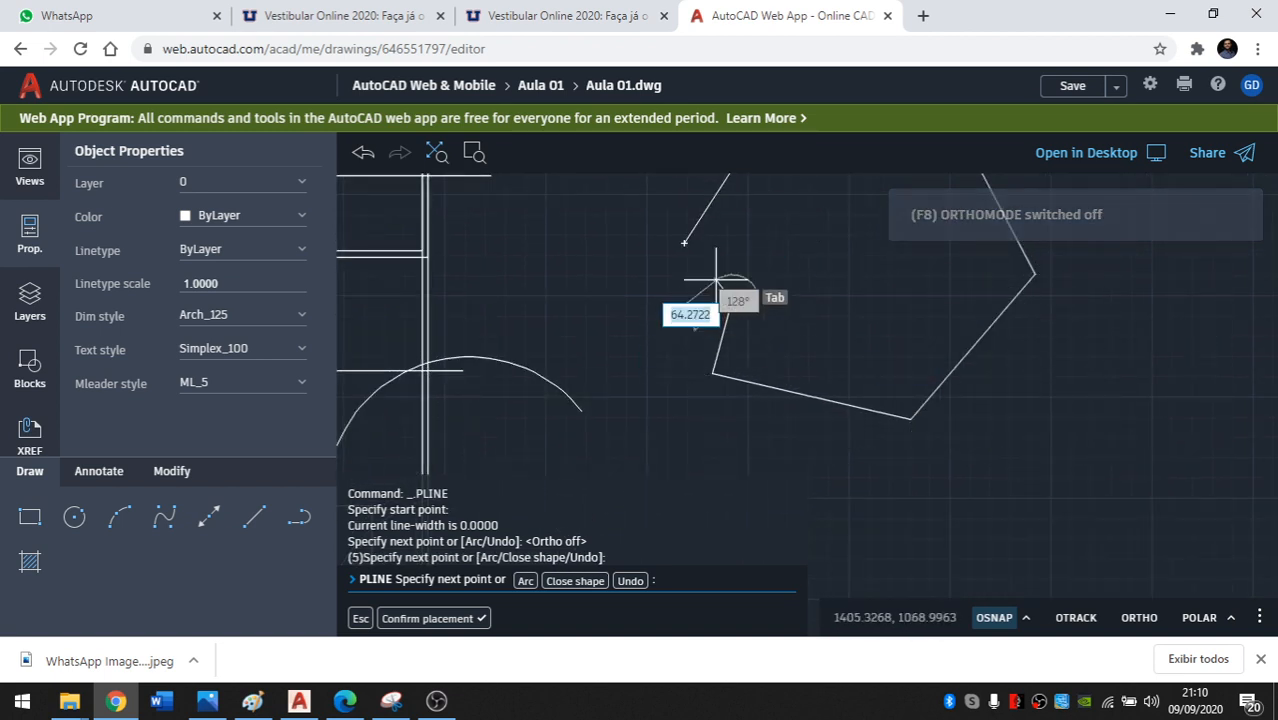
left_click(685, 244)
key("Return")
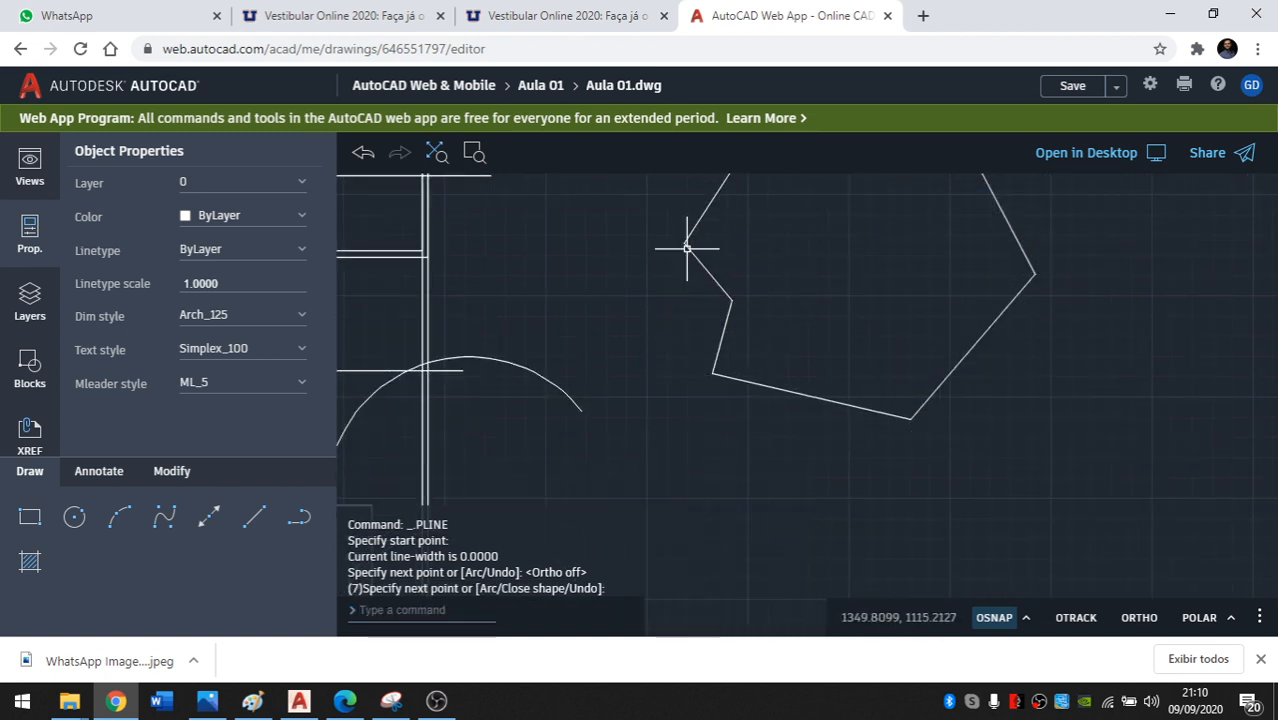
Select the seven-sided polyline and examine its shape and properties as a single object.
middle_click_drag(784, 278, 576, 400)
middle_click_drag(562, 287, 576, 275)
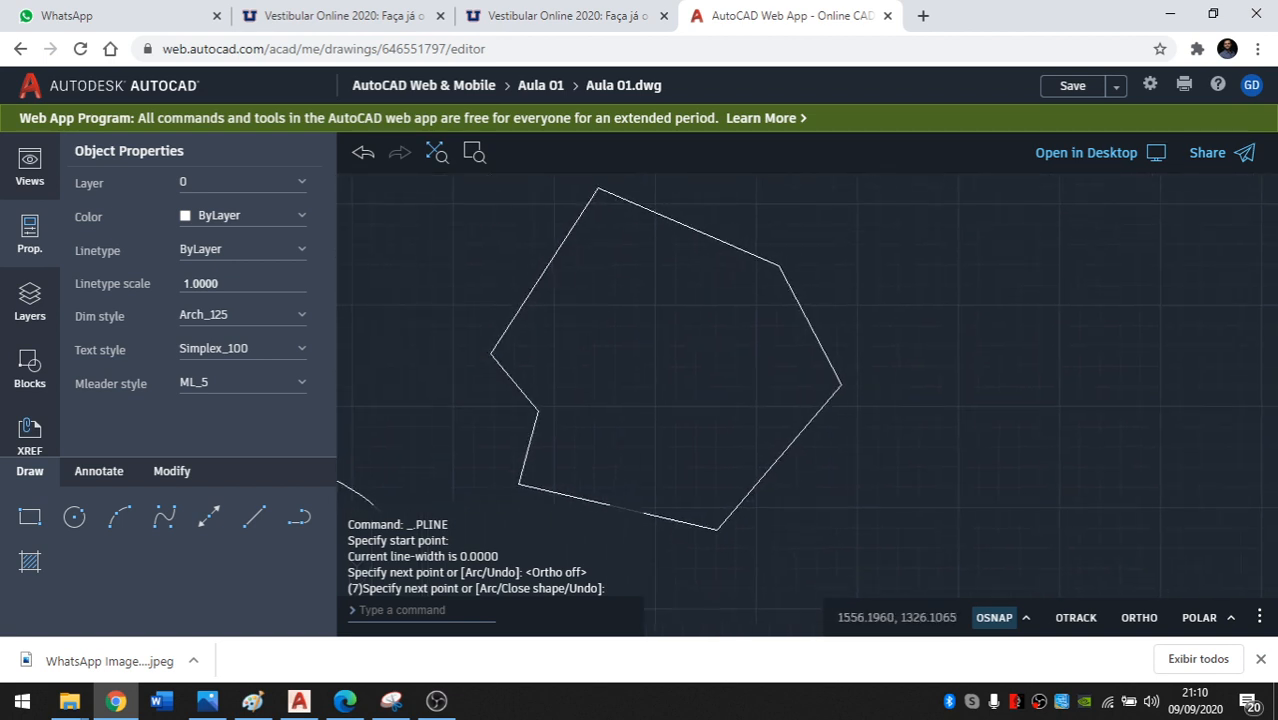
left_click(554, 254)
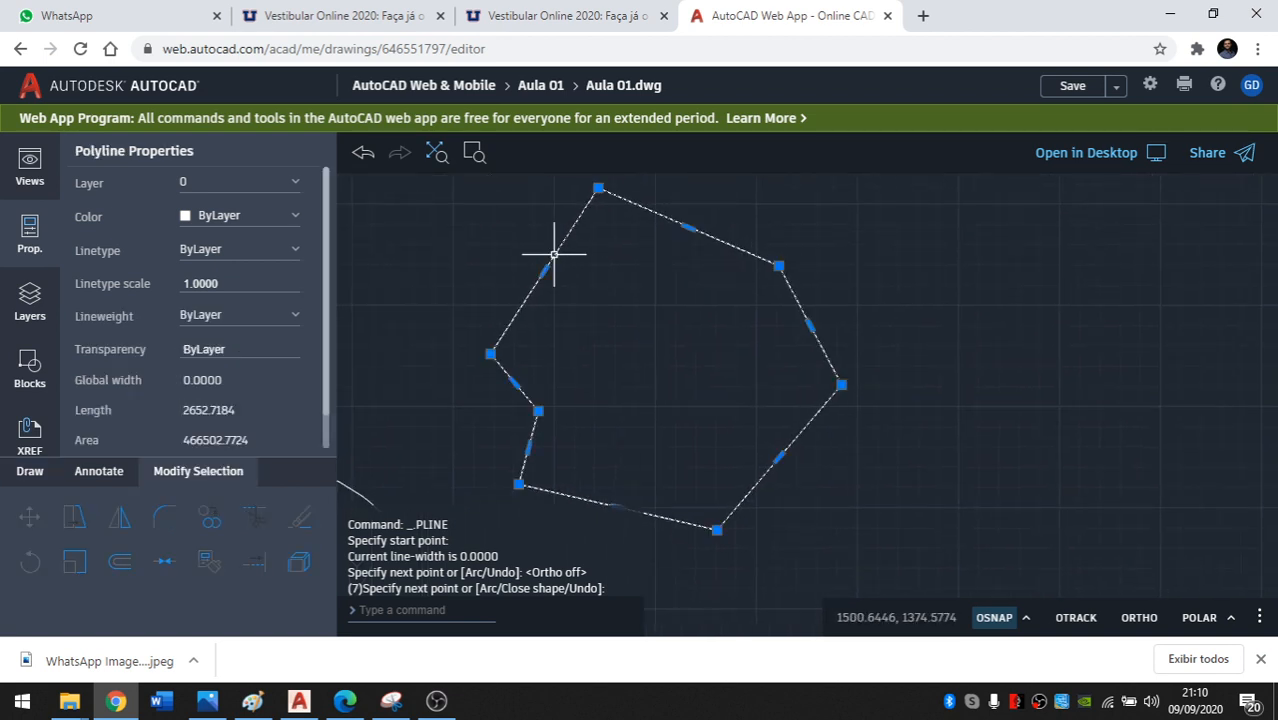
scroll(665, 270, "down", 2)
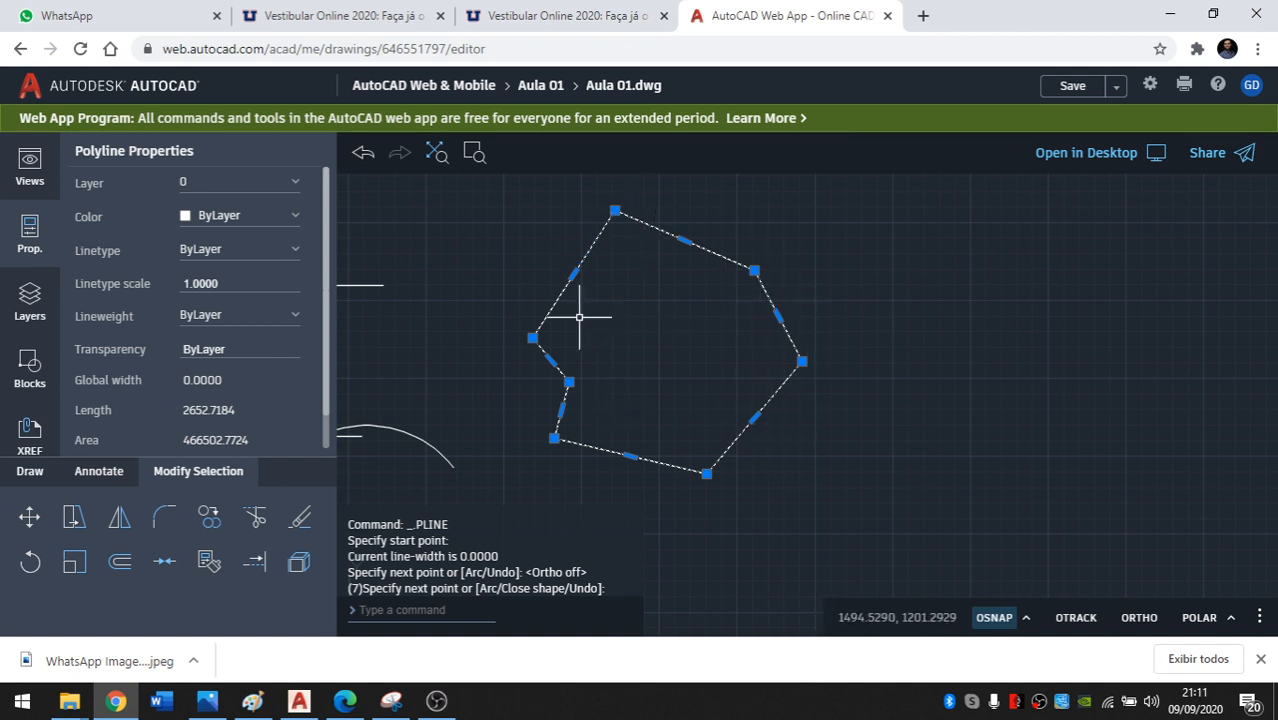
scroll(580, 285, "up", 2)
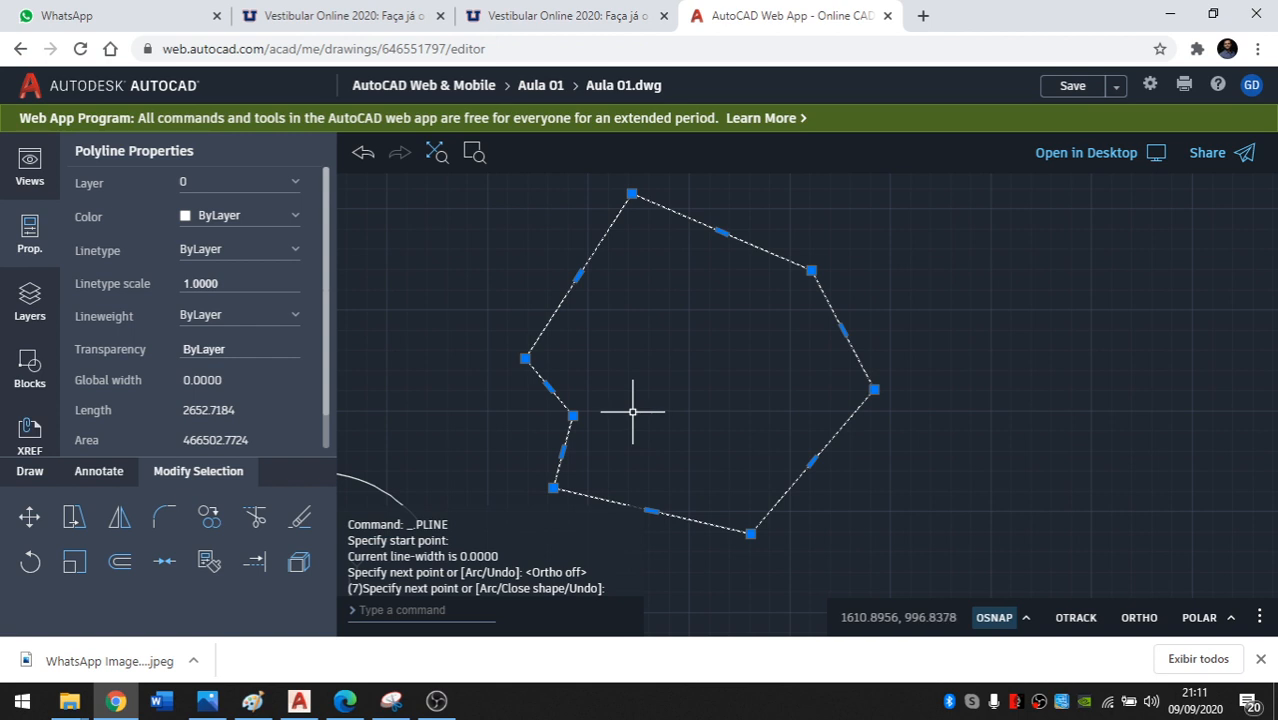
Show the drawing tools again while keeping the seven-sided polyline selected.
left_click(38, 474)
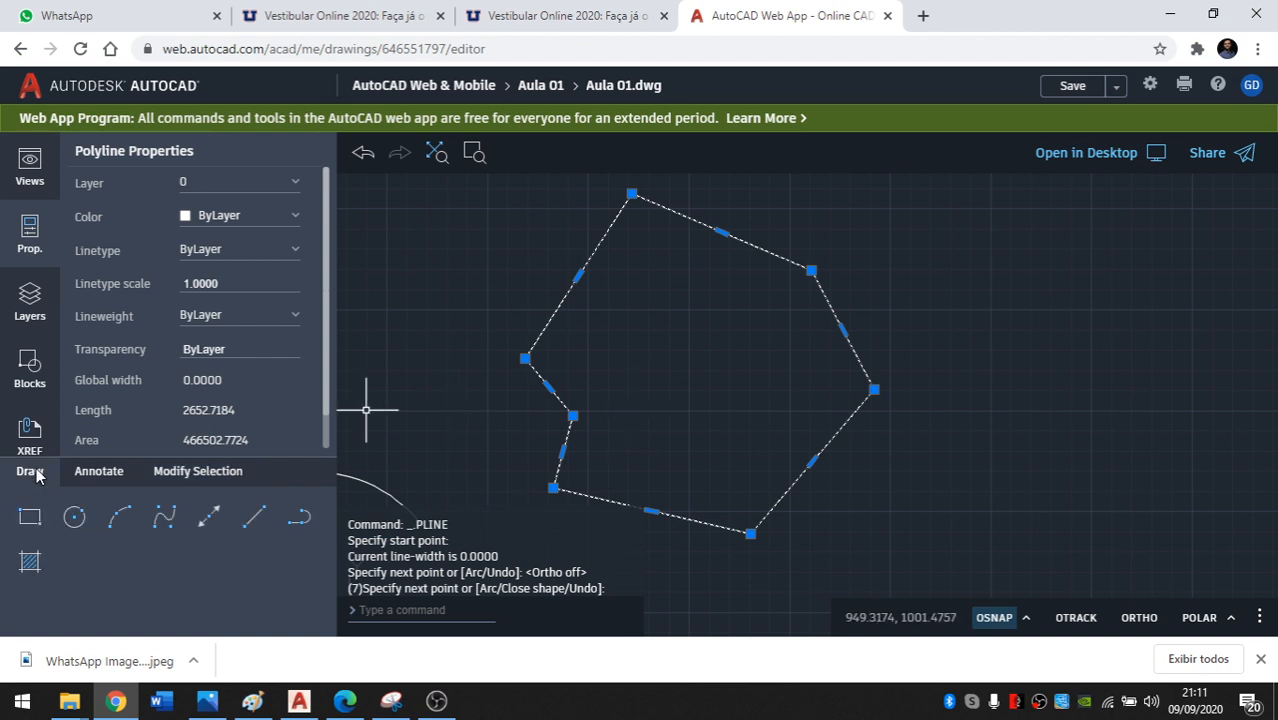
middle_click_drag(604, 362, 676, 360)
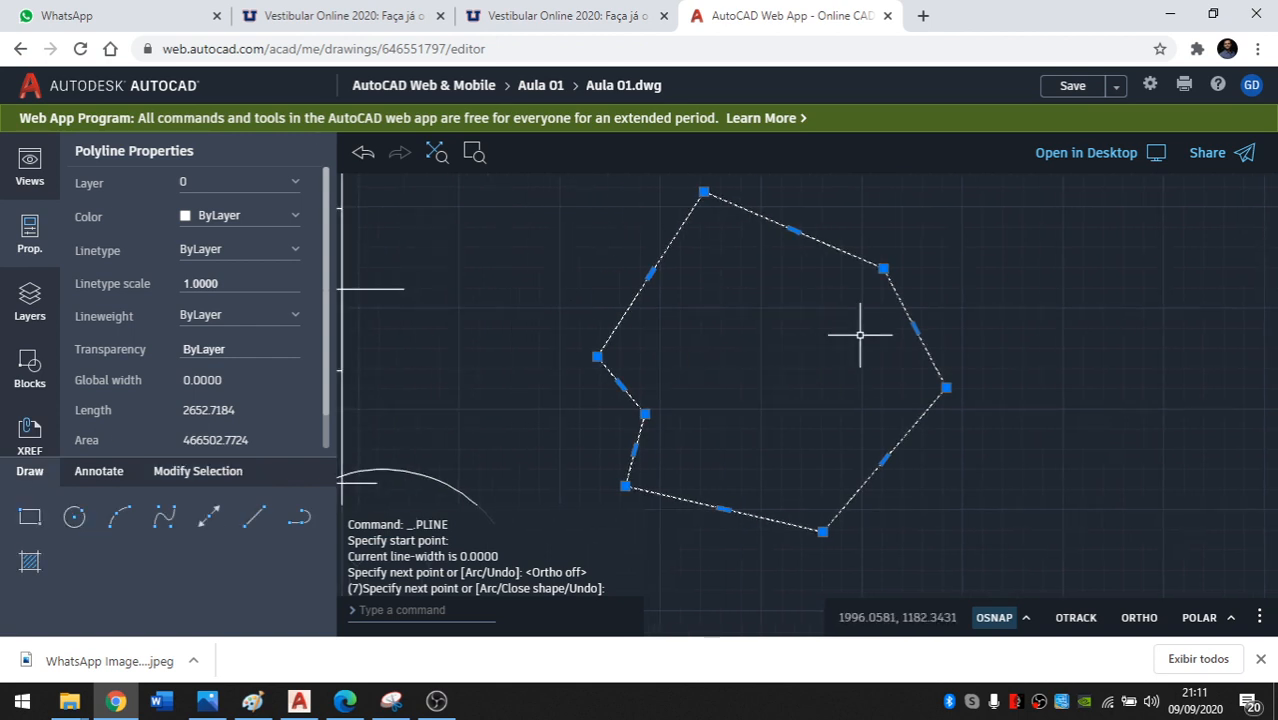
scroll(860, 335, "down", 2)
scroll(860, 335, "down", 1)
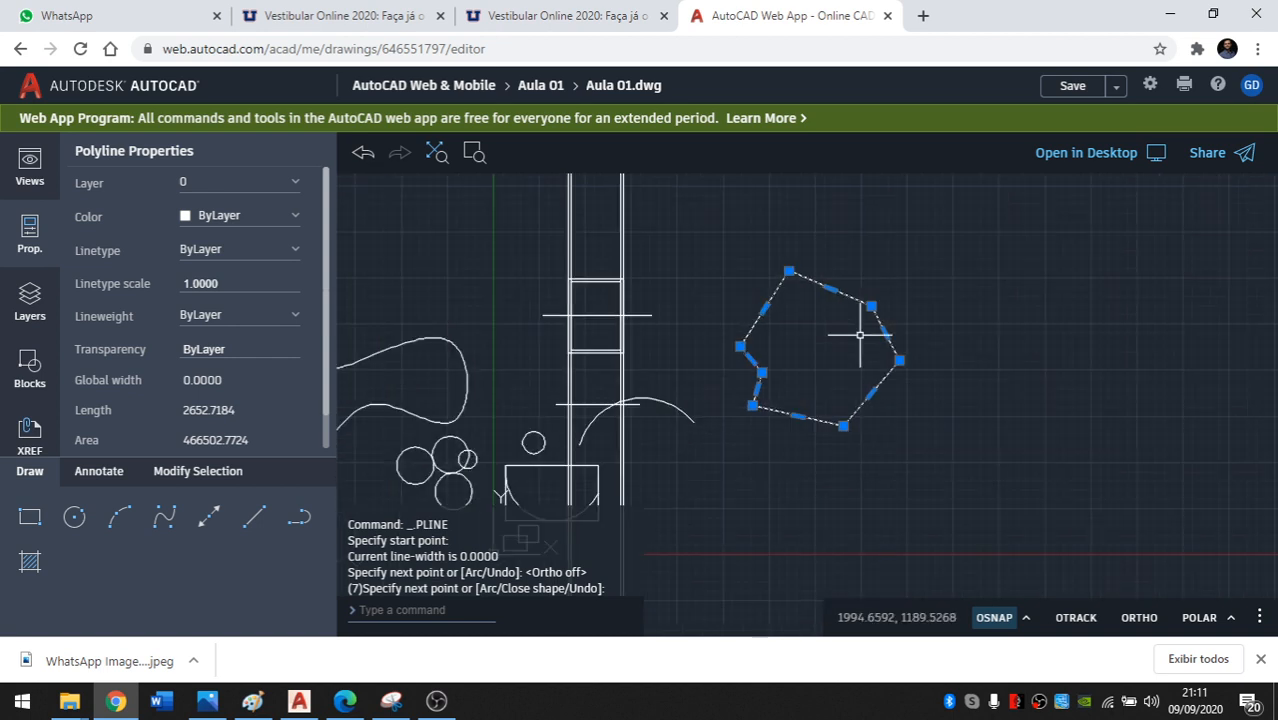
middle_click_drag(730, 338, 827, 338)
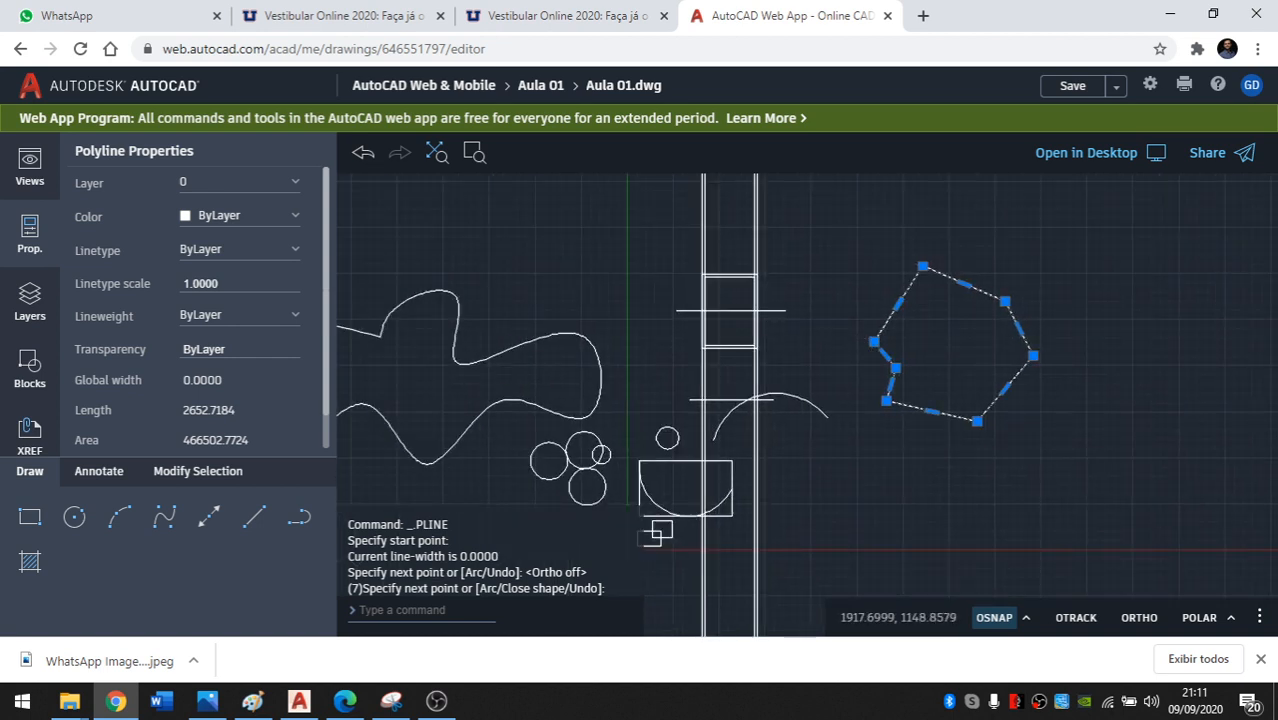
scroll(834, 338, "up", 1)
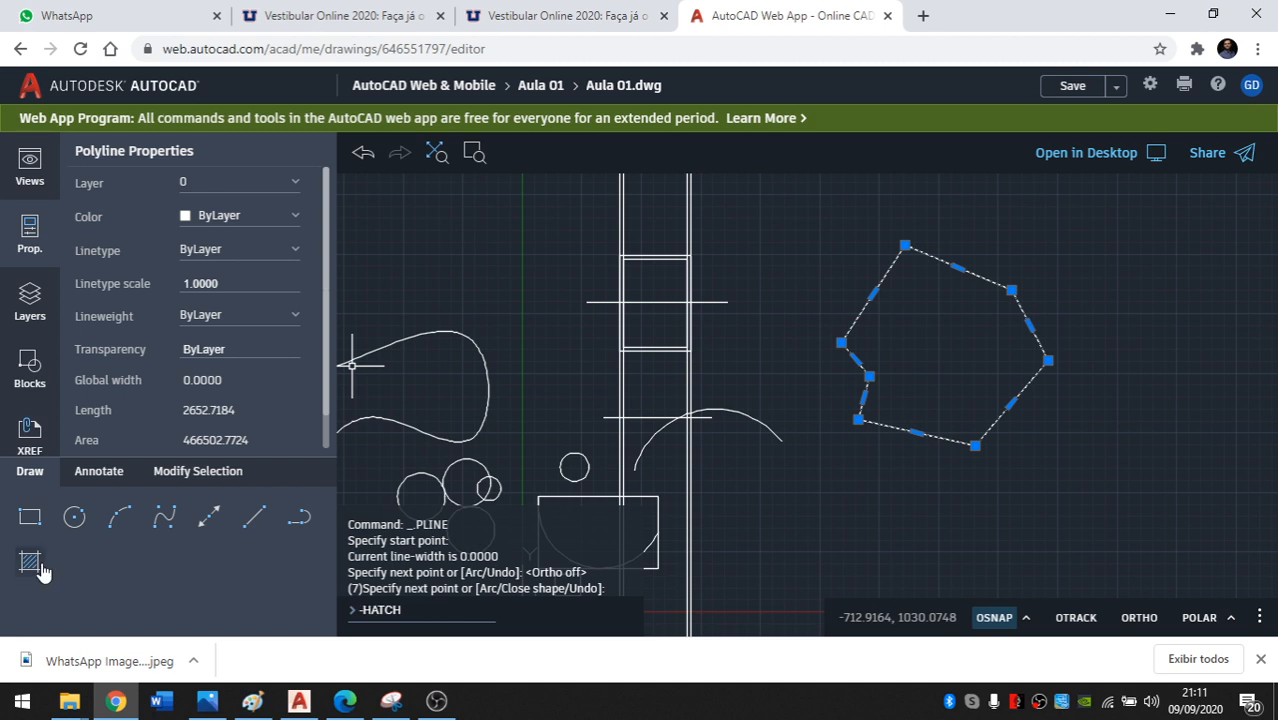